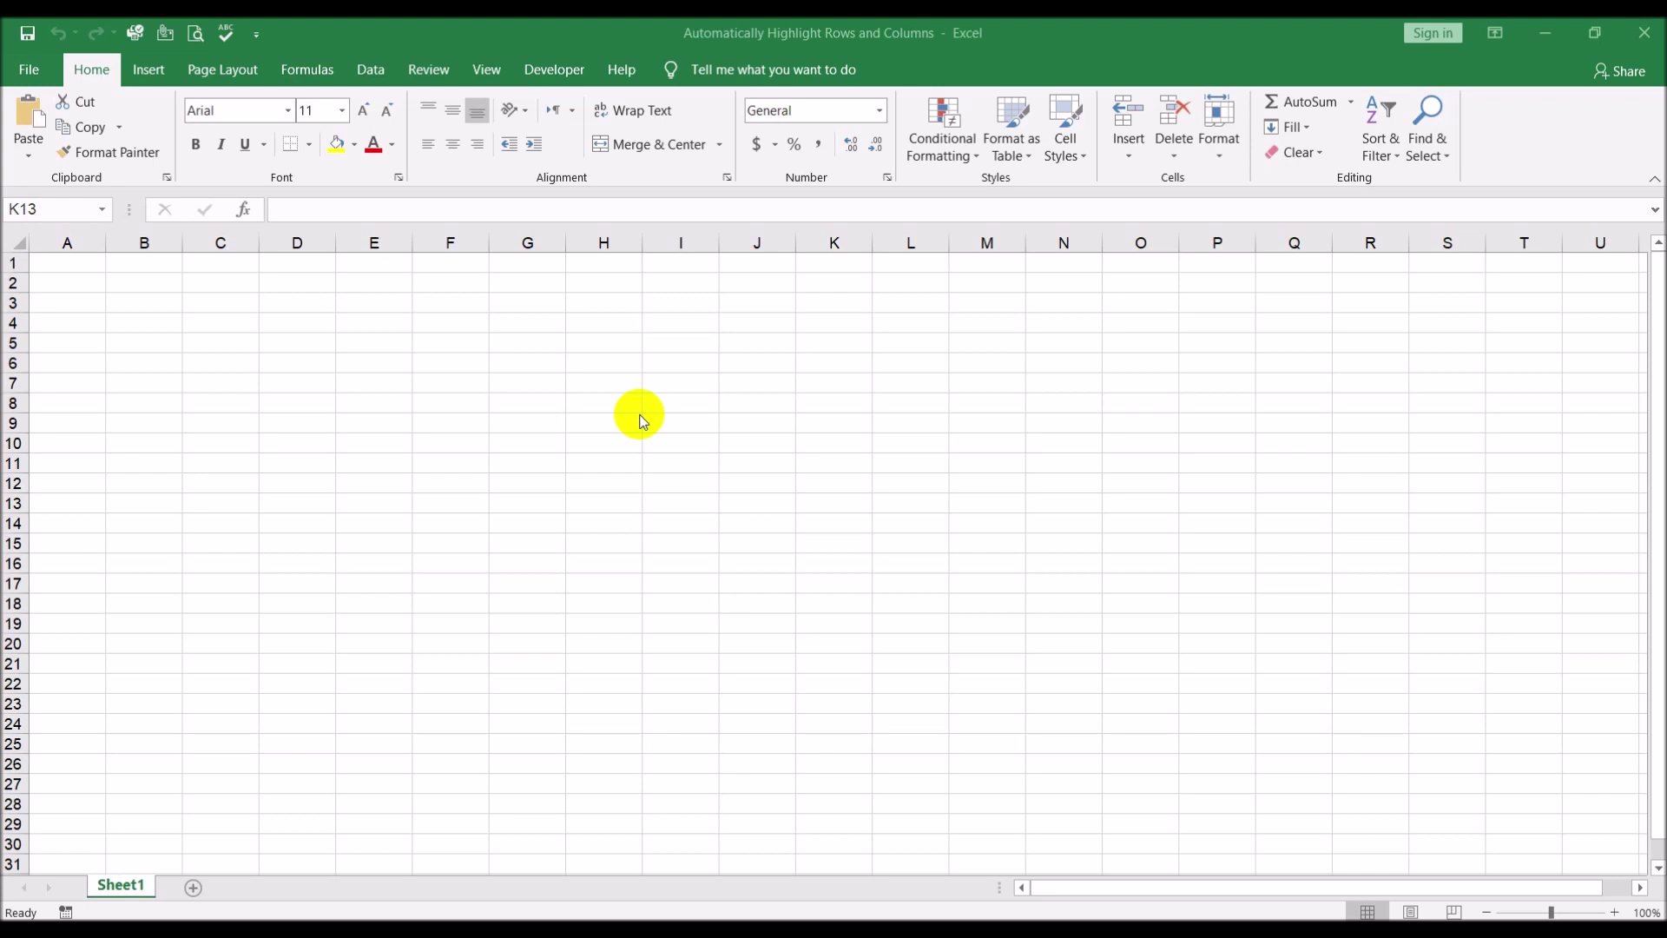
- Fill cell D9 with yellow
left_click(272, 420)
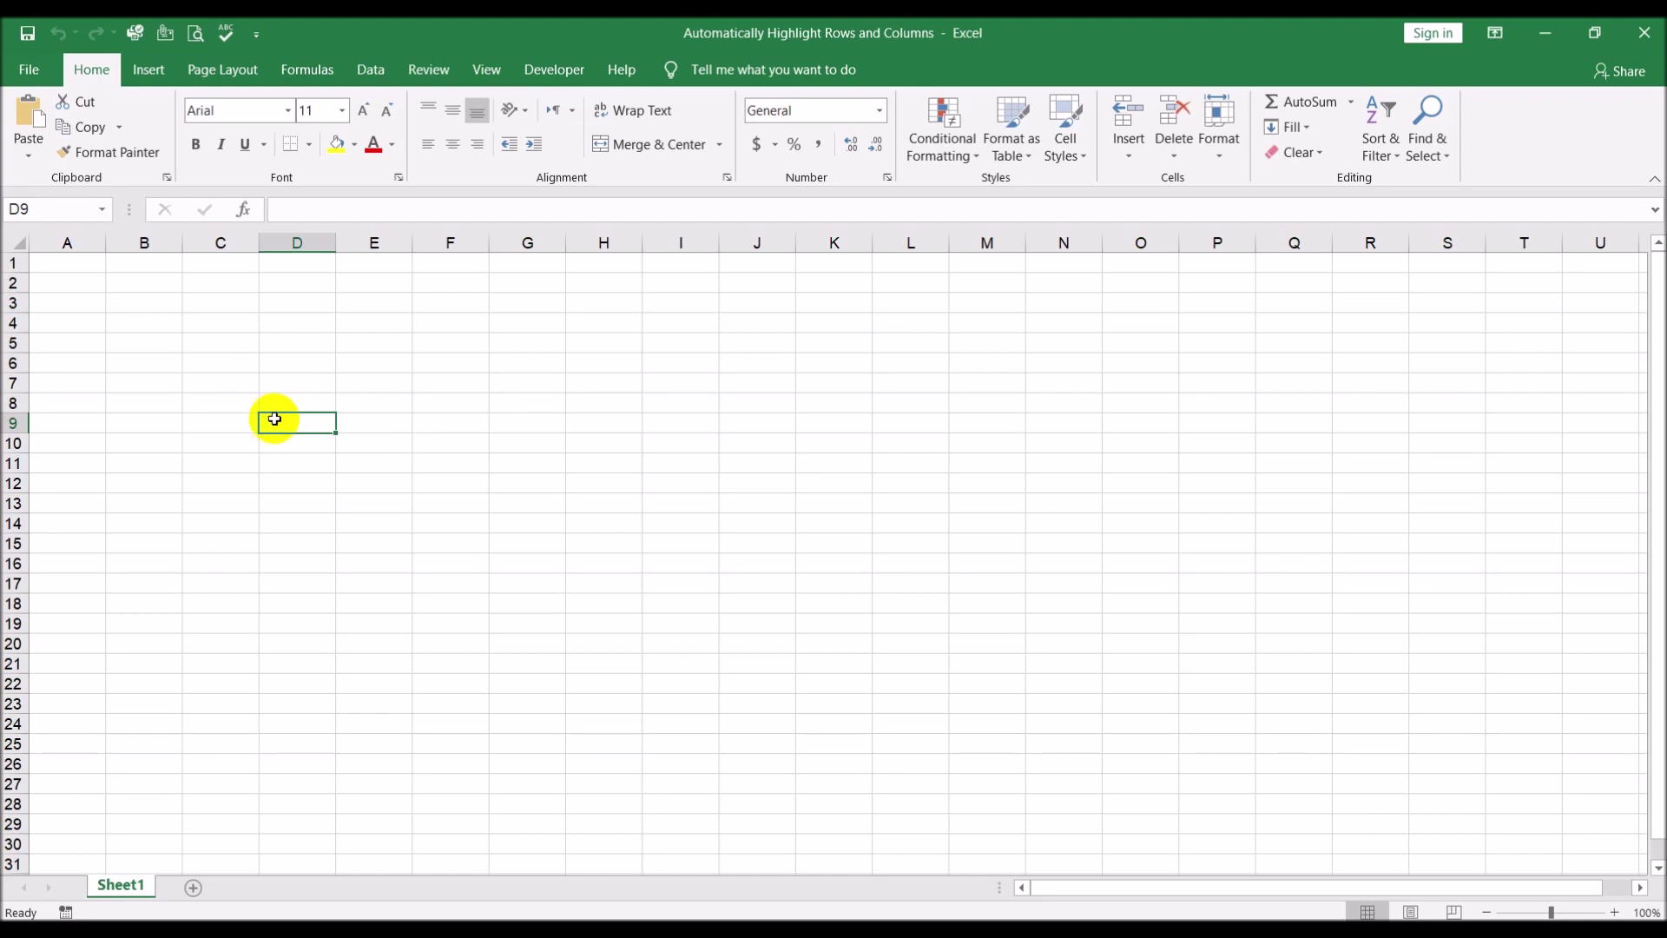
left_click(334, 145)
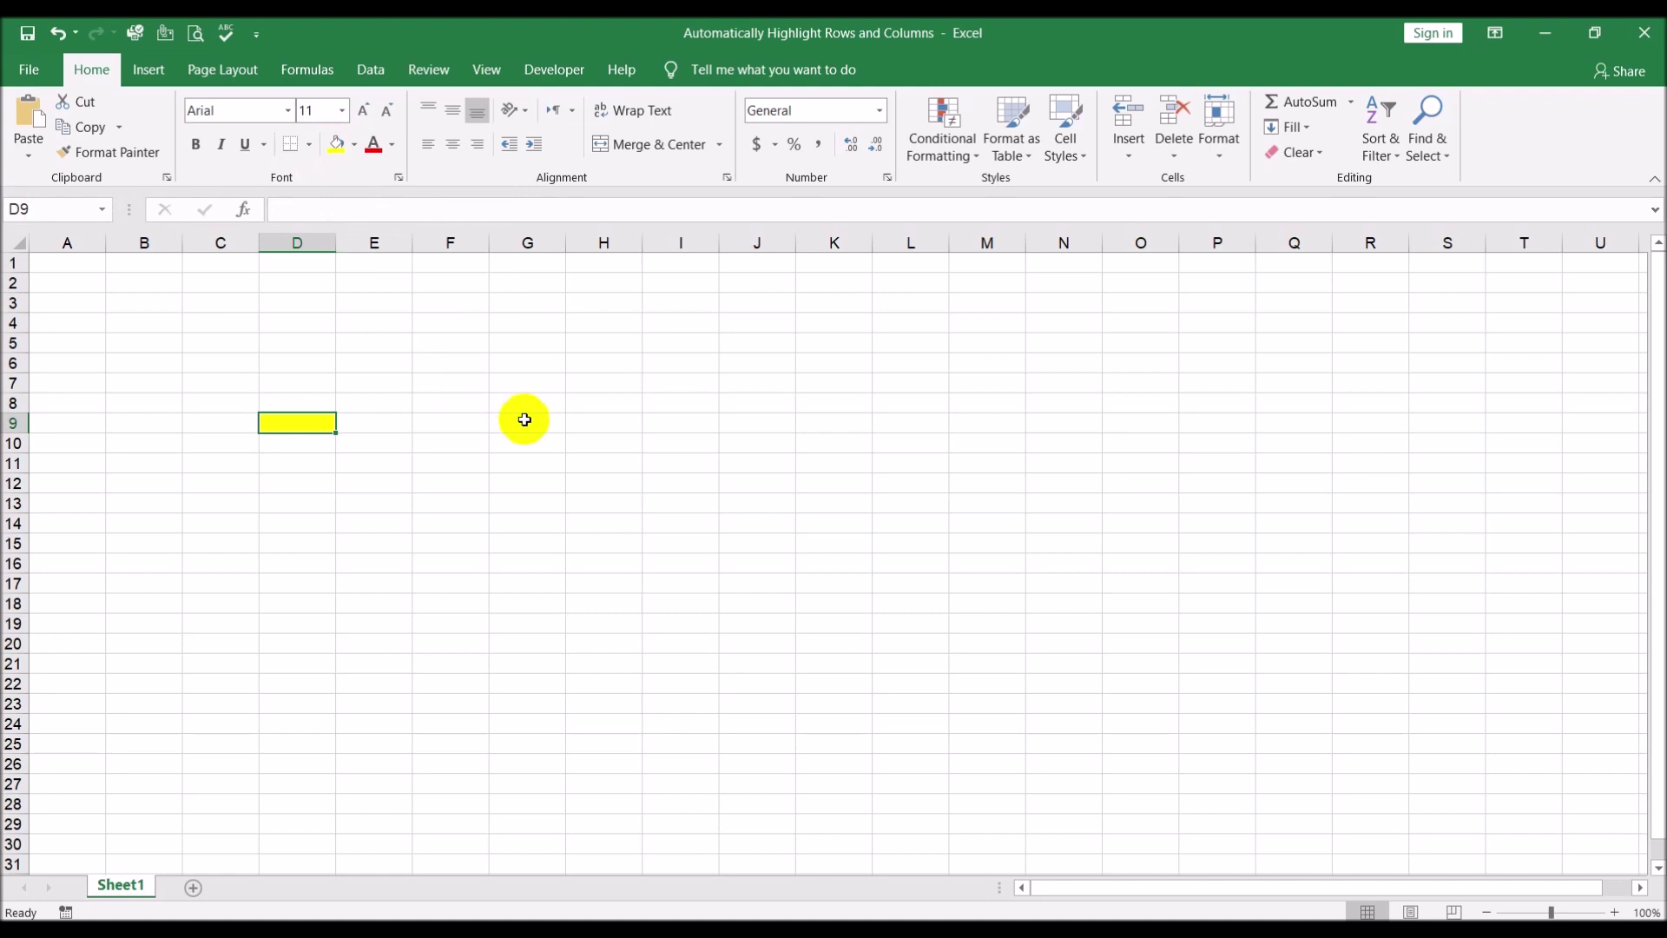
left_click(528, 456)
left_click(297, 422)
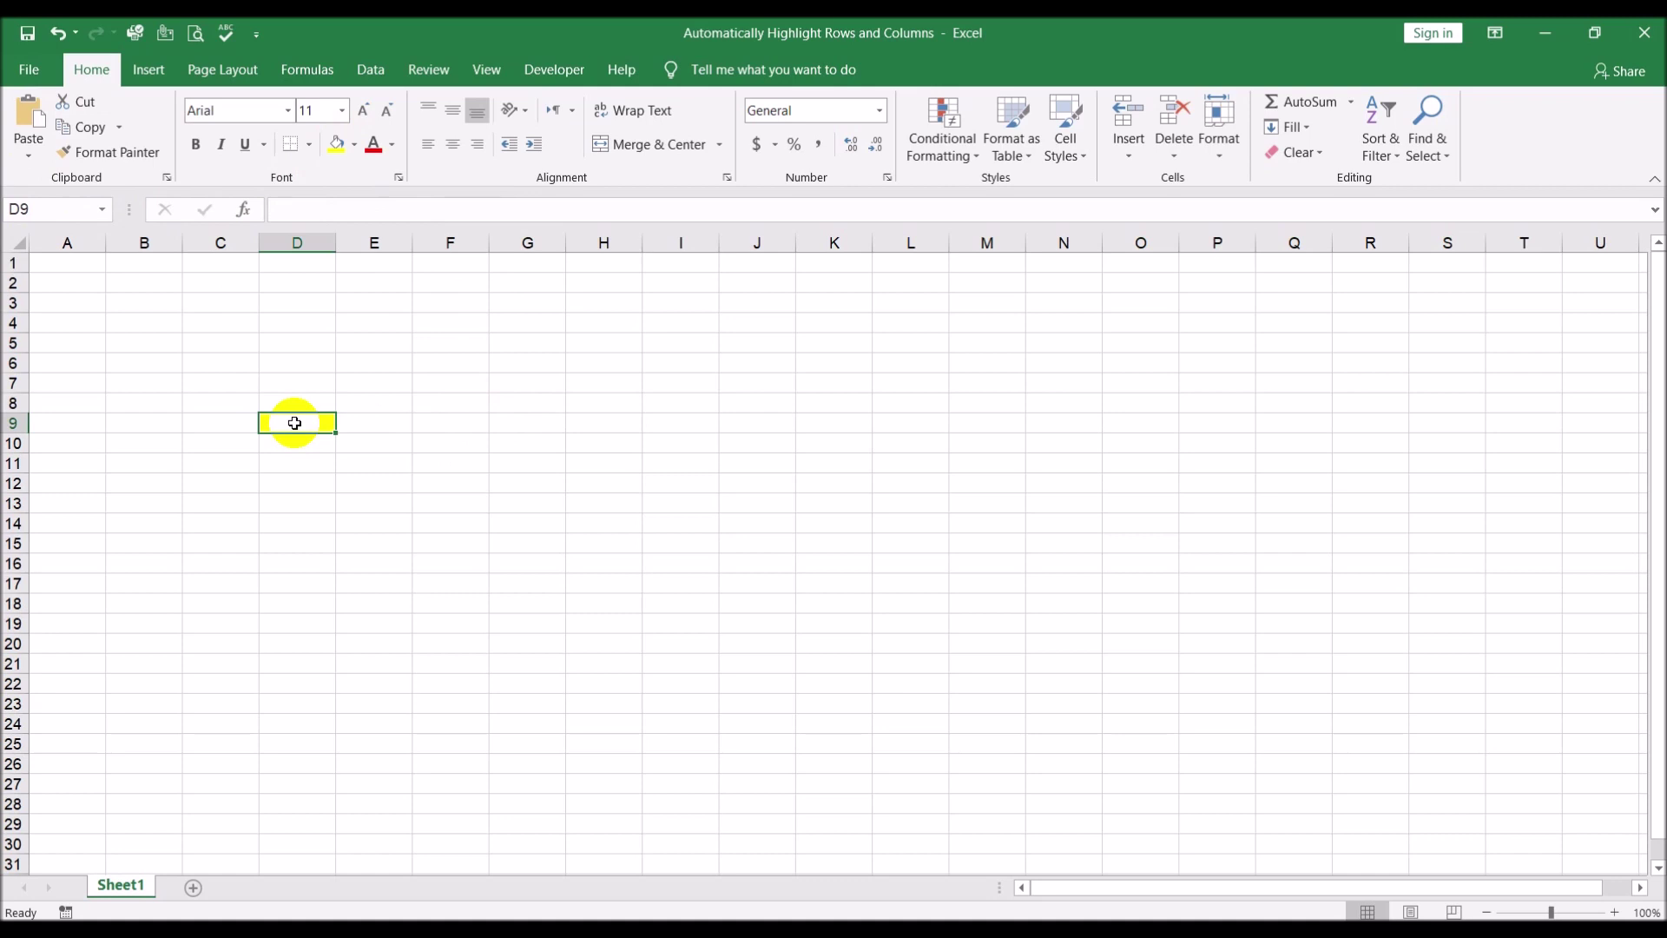
- Examine how column D and row 9 cross at the yellow cell by selecting both together
left_click(298, 236)
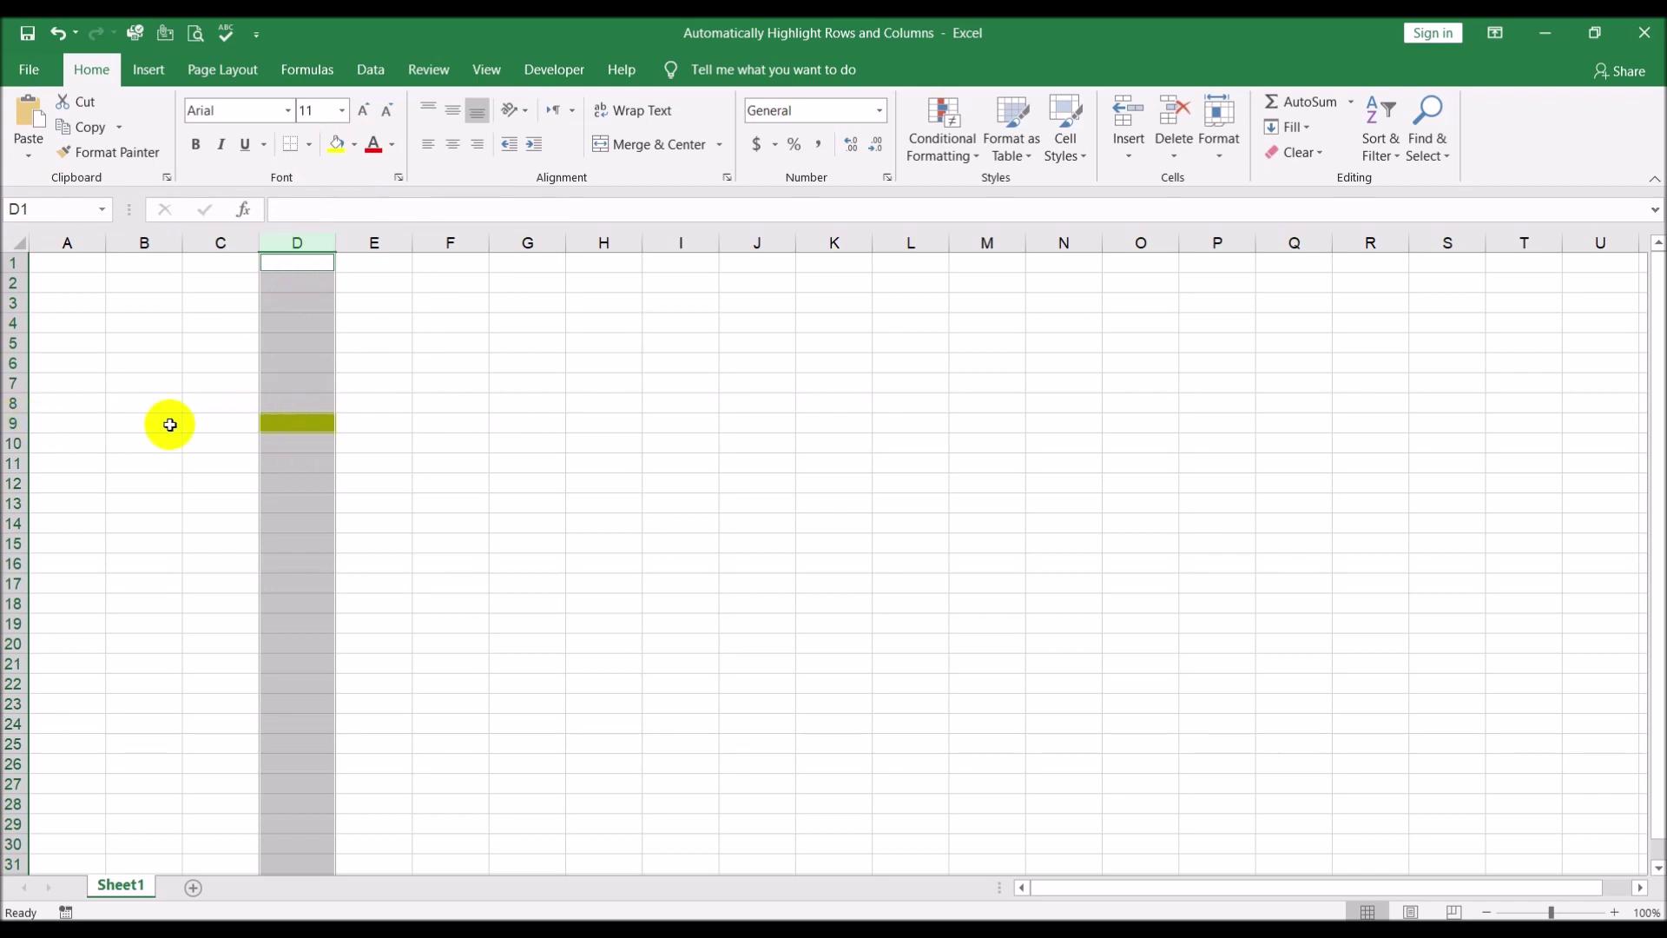
left_click(13, 423)
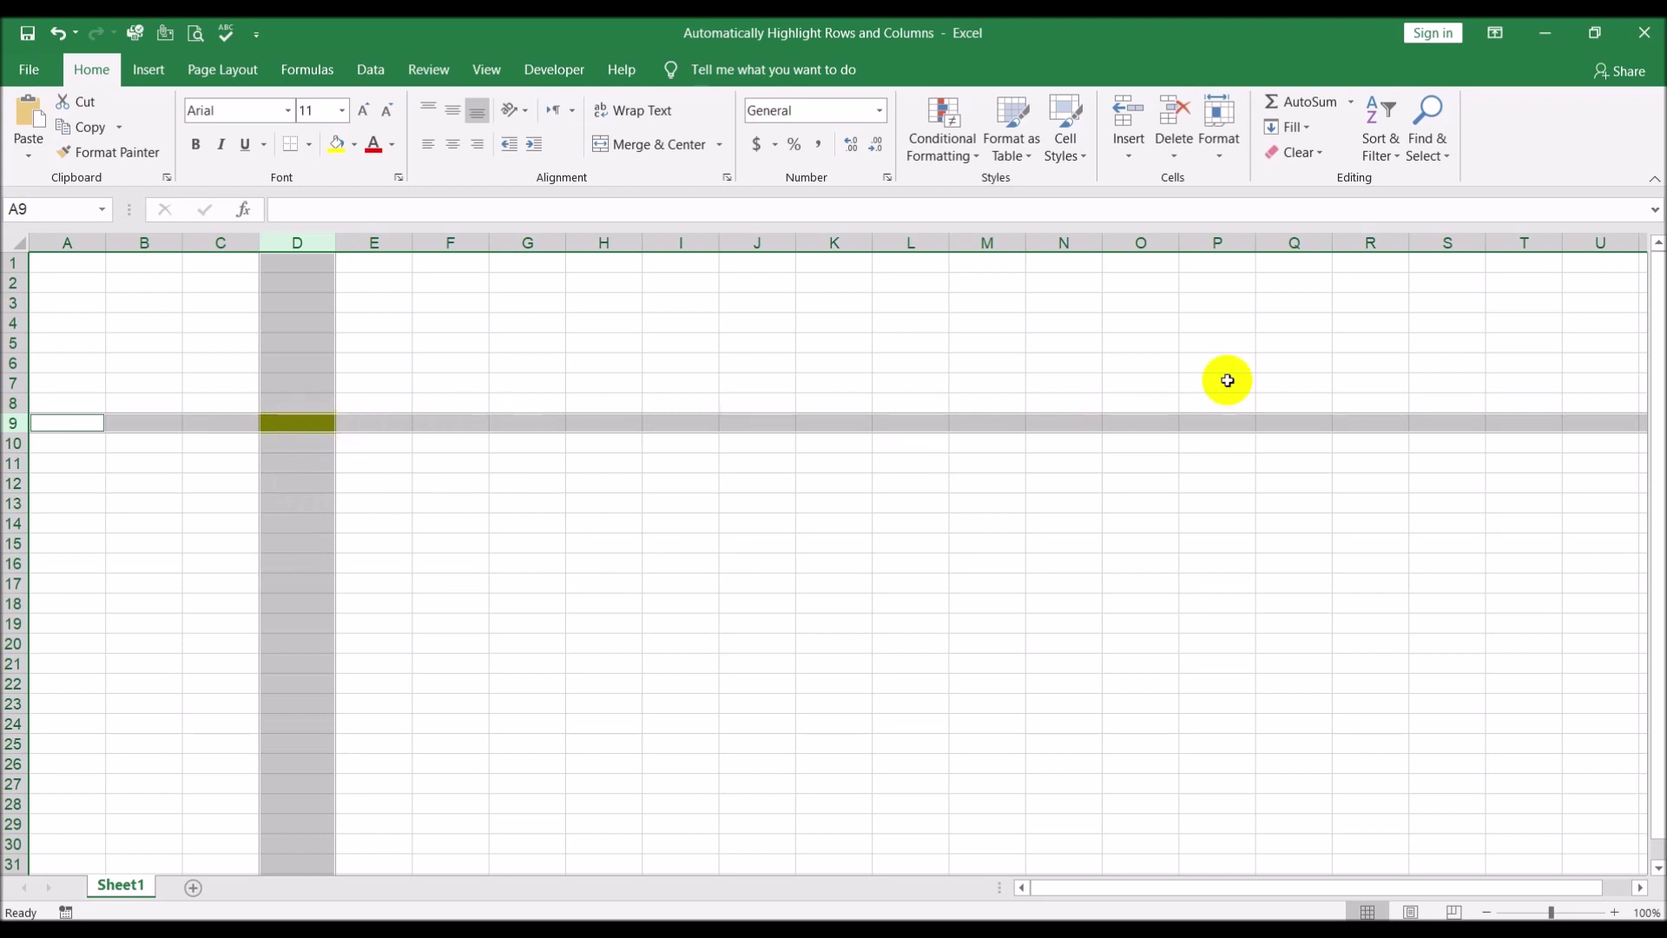
left_click(1504, 558)
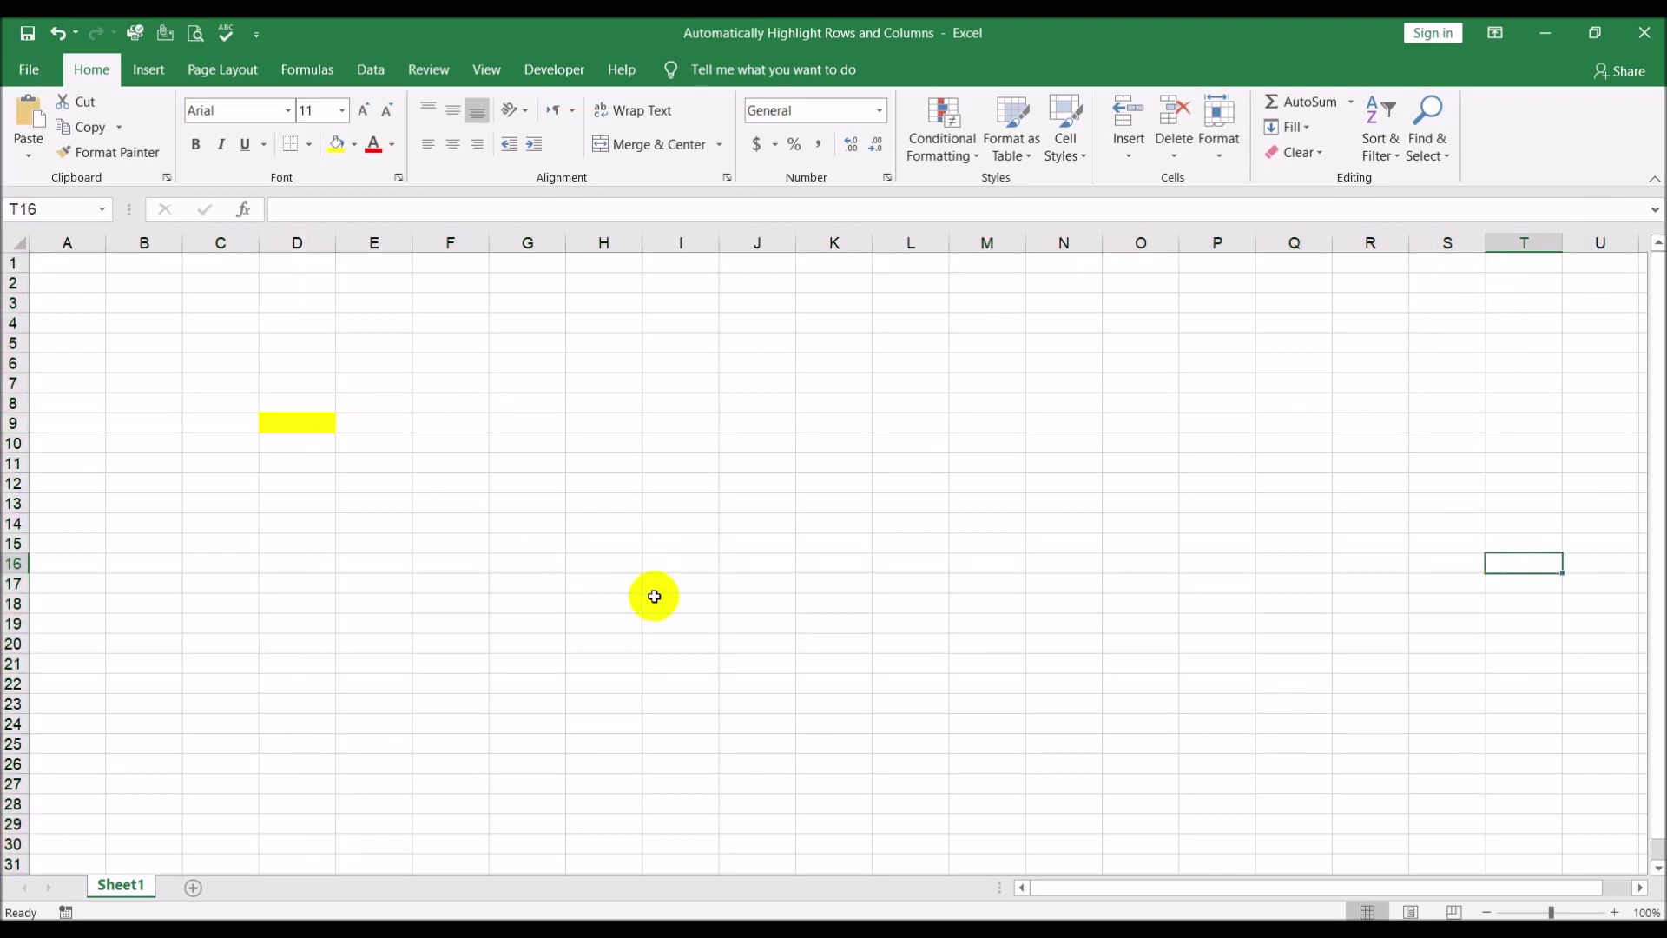
left_click(1538, 404)
left_click(1537, 426)
left_click(1537, 439)
left_click(1538, 425)
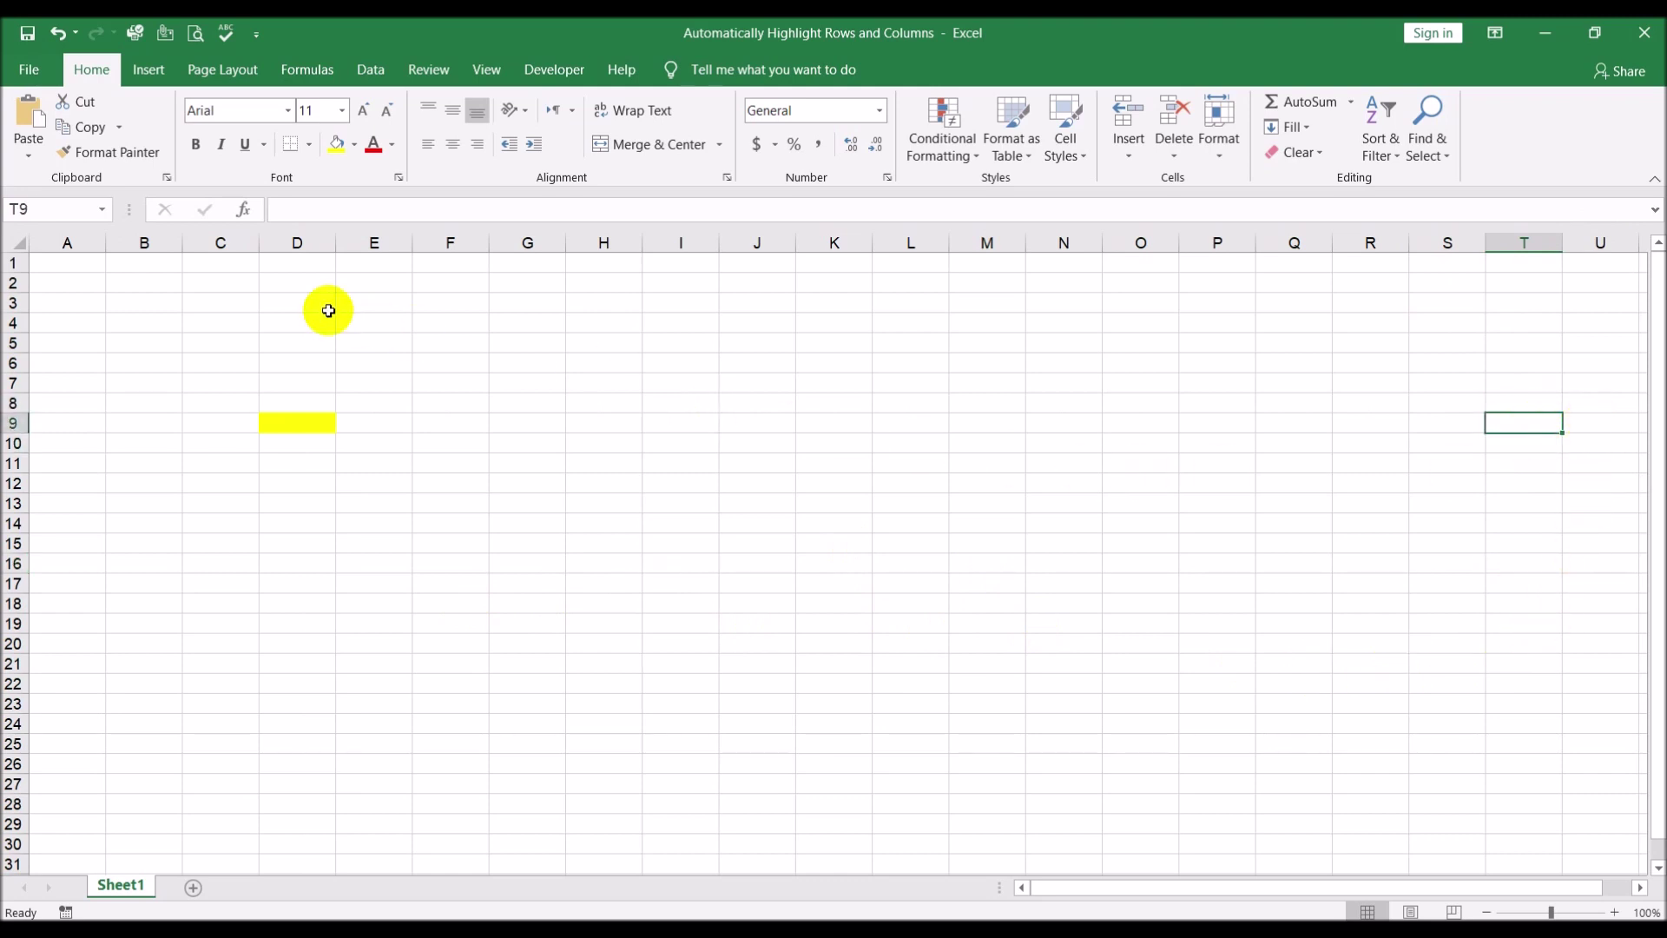
left_click(297, 245)
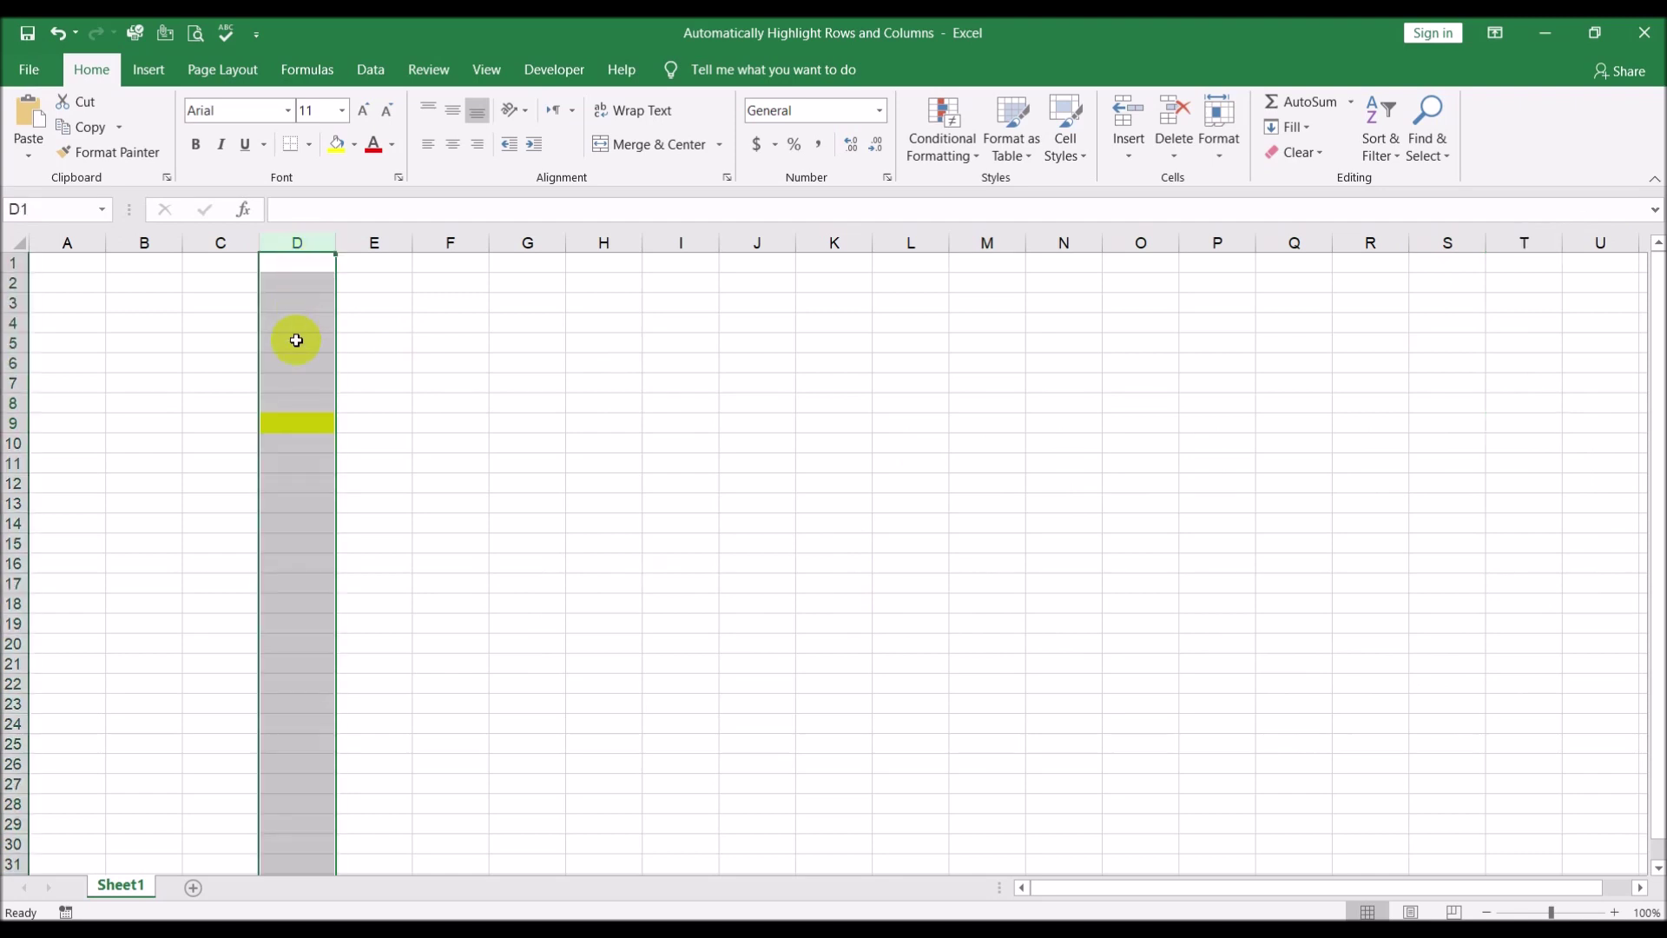
left_click(12, 423)
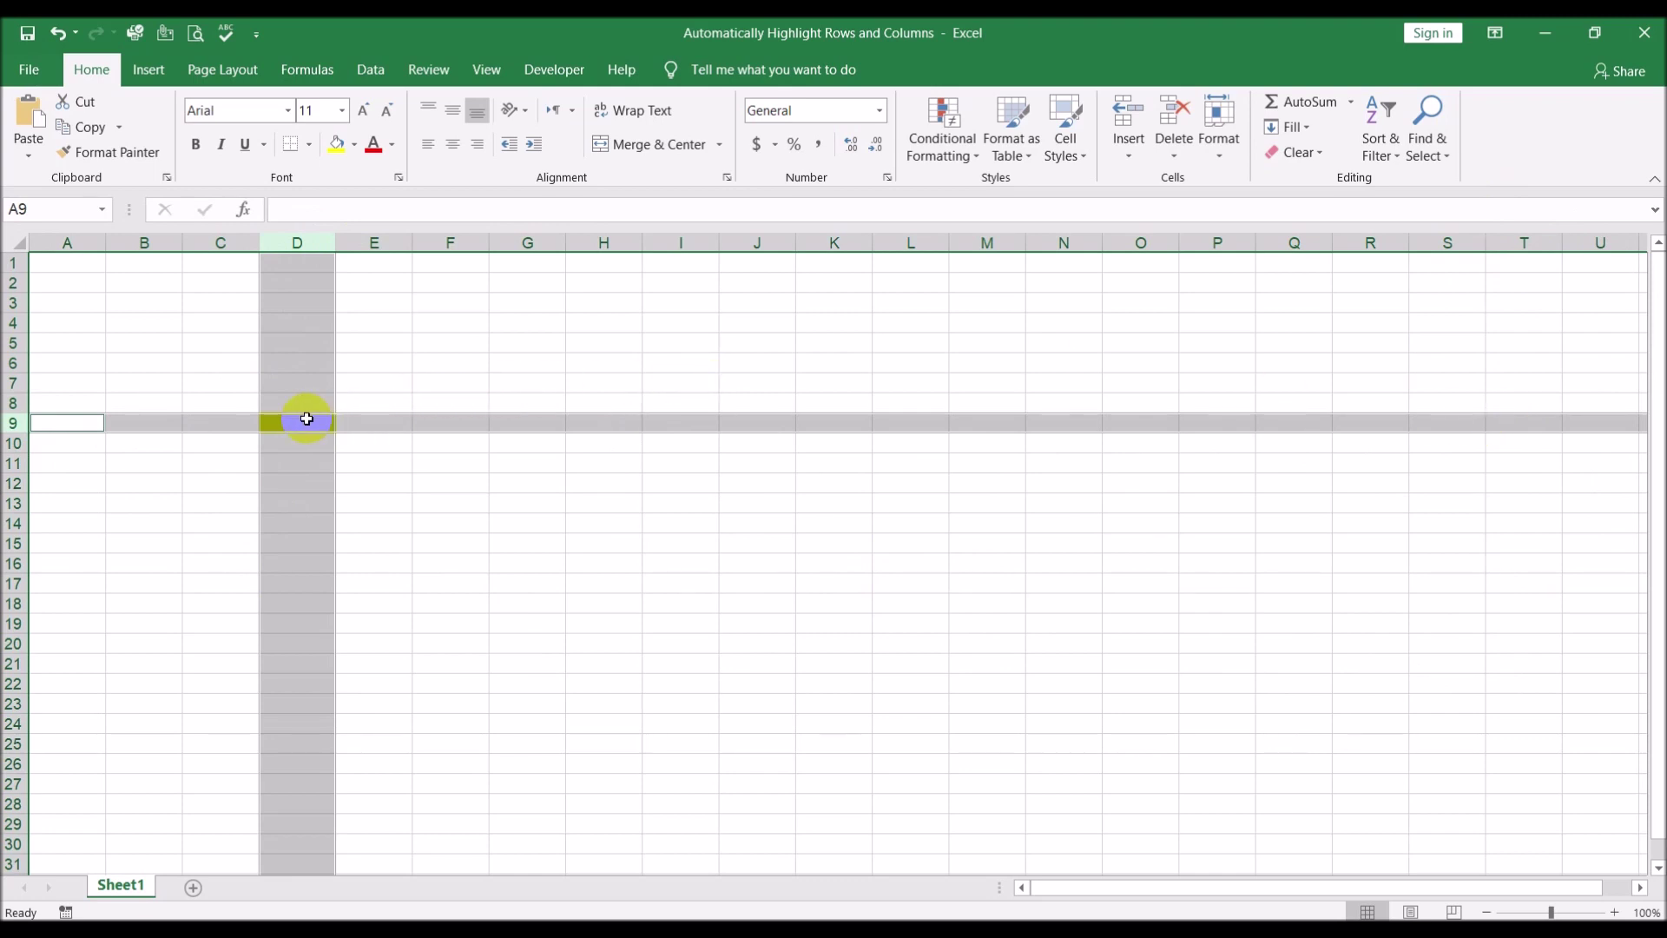
left_click(1400, 505)
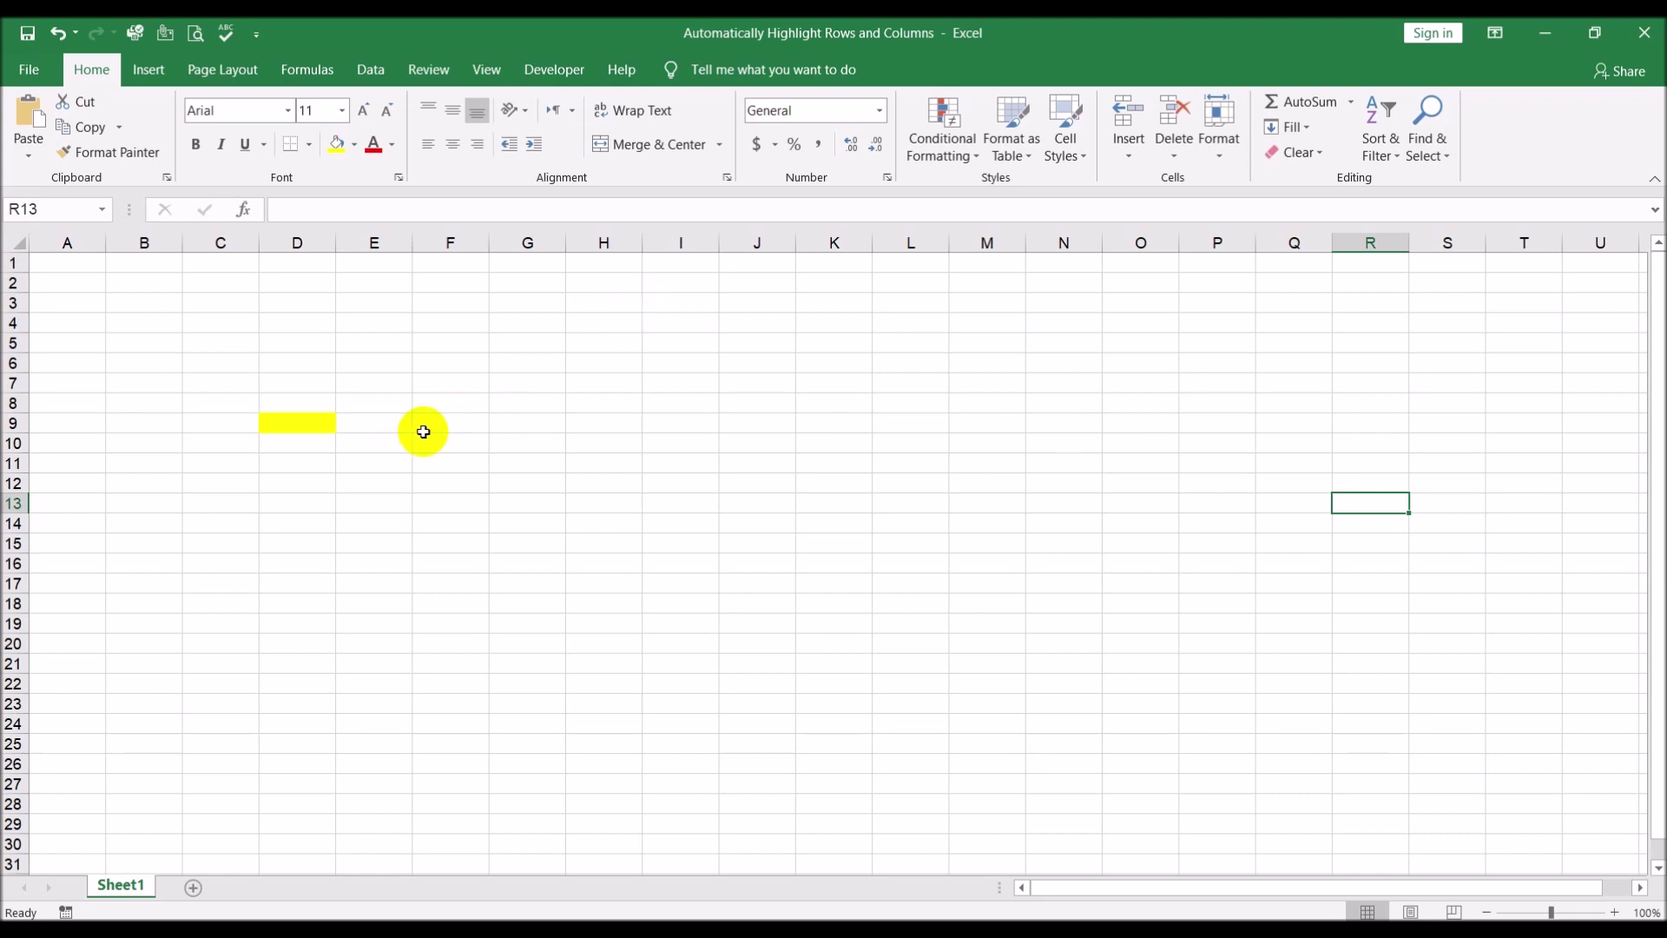
- Try to name the yellow cell D9 Test_cell
left_click(310, 419)
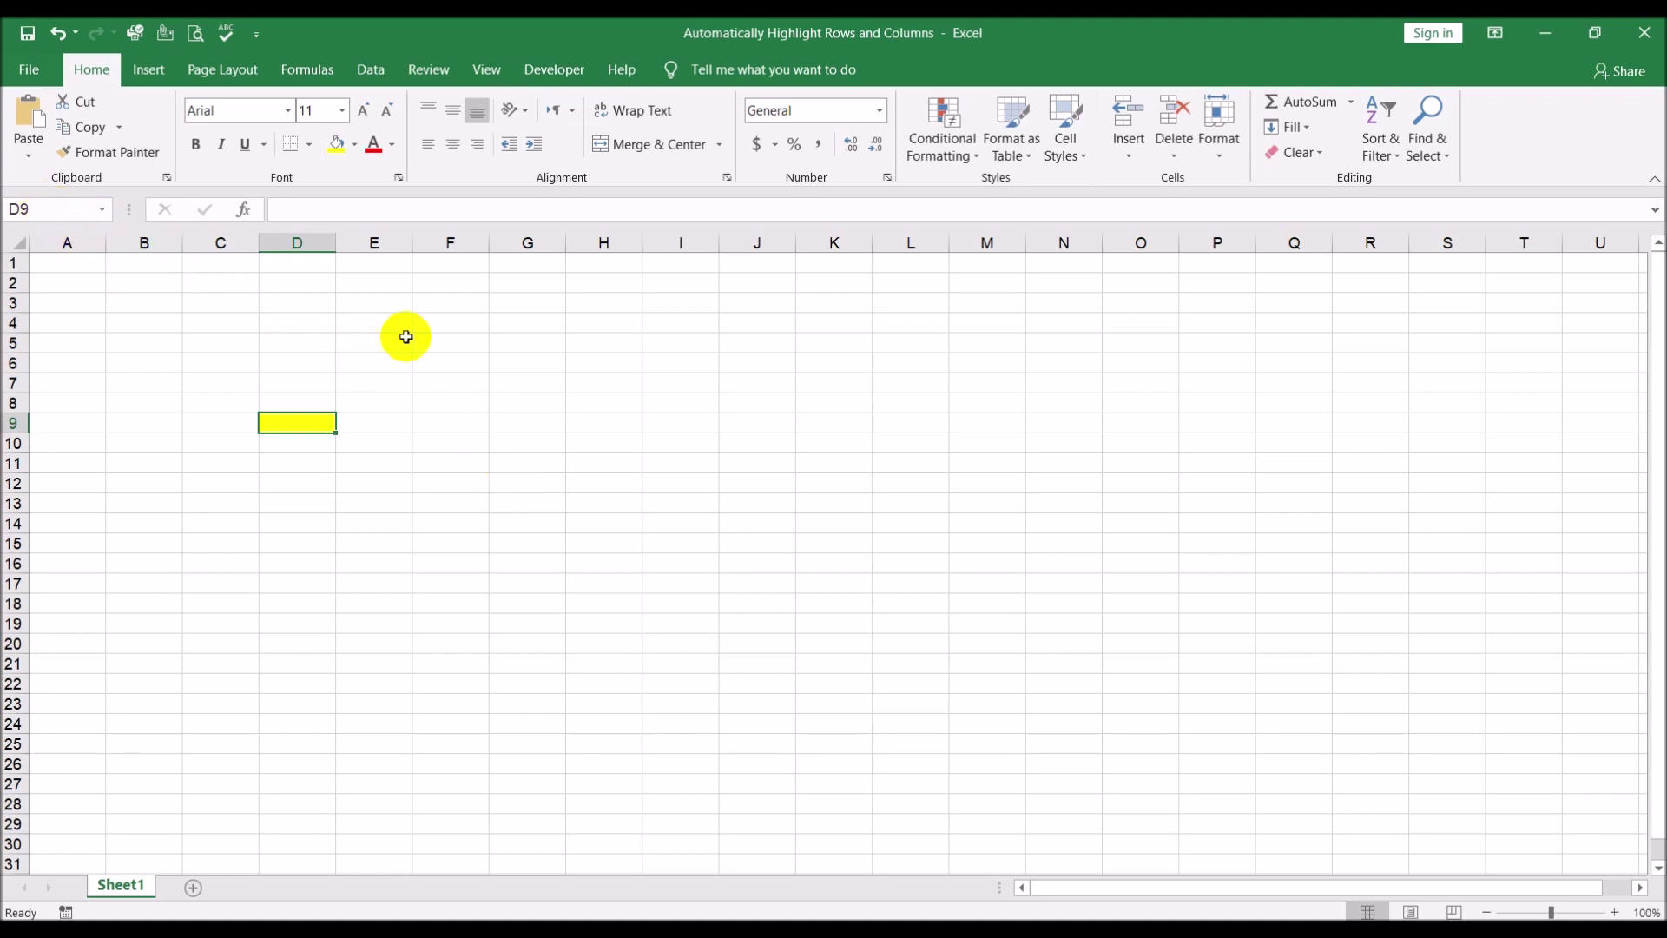
left_click(43, 208)
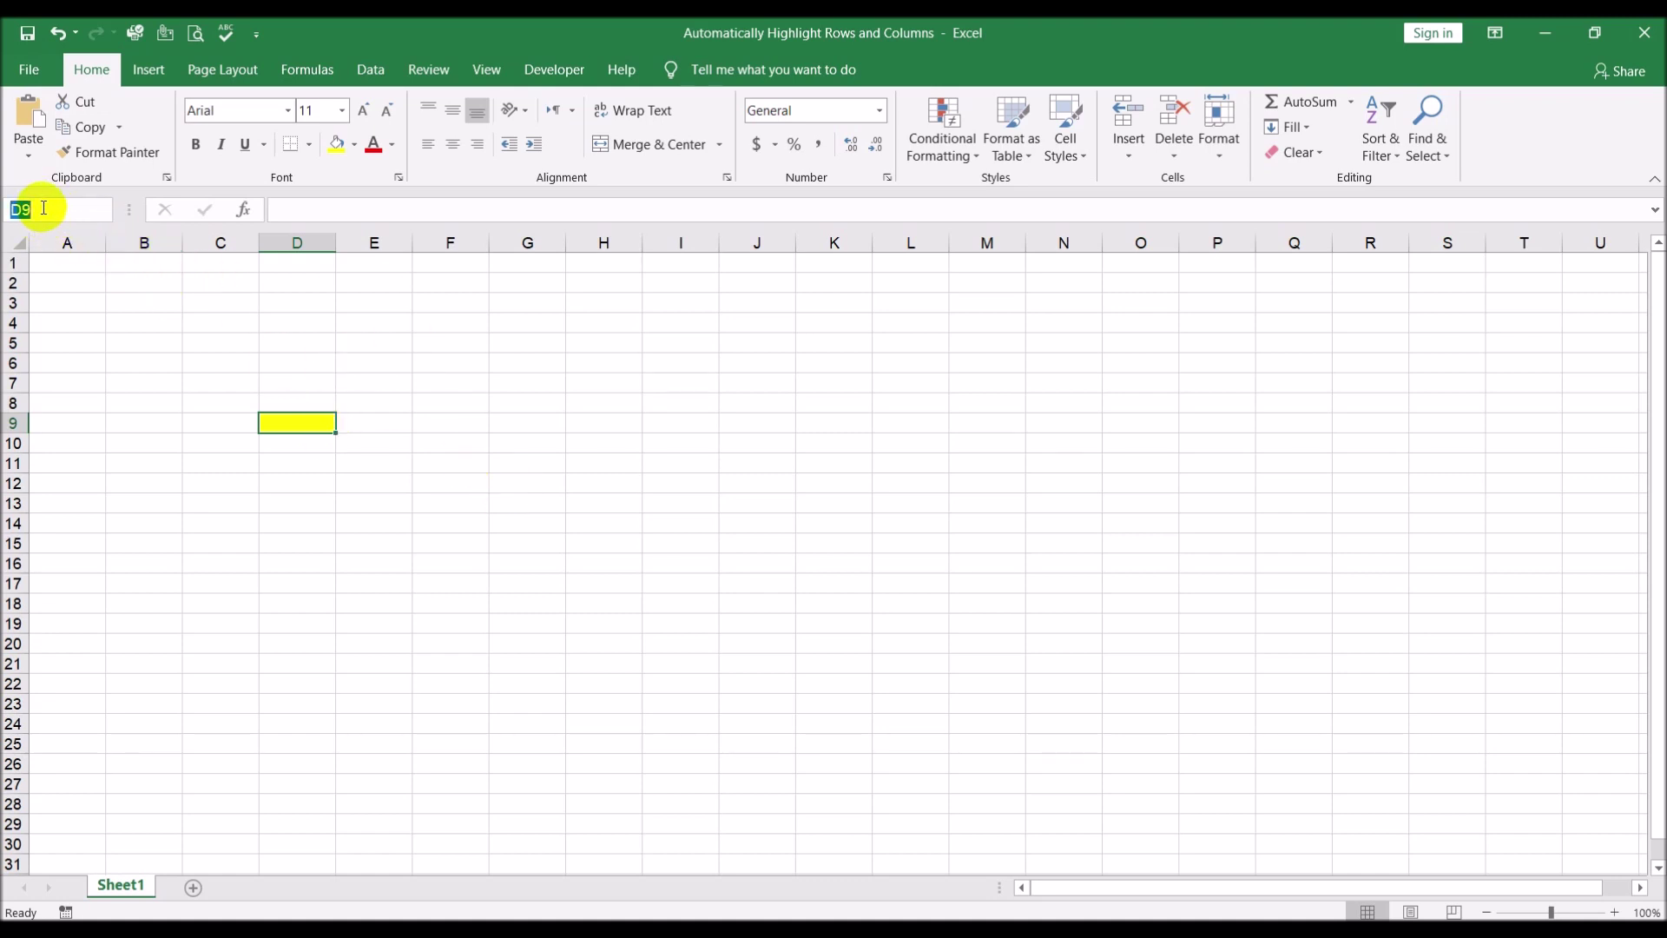
type("Test_cell")
key("Return")
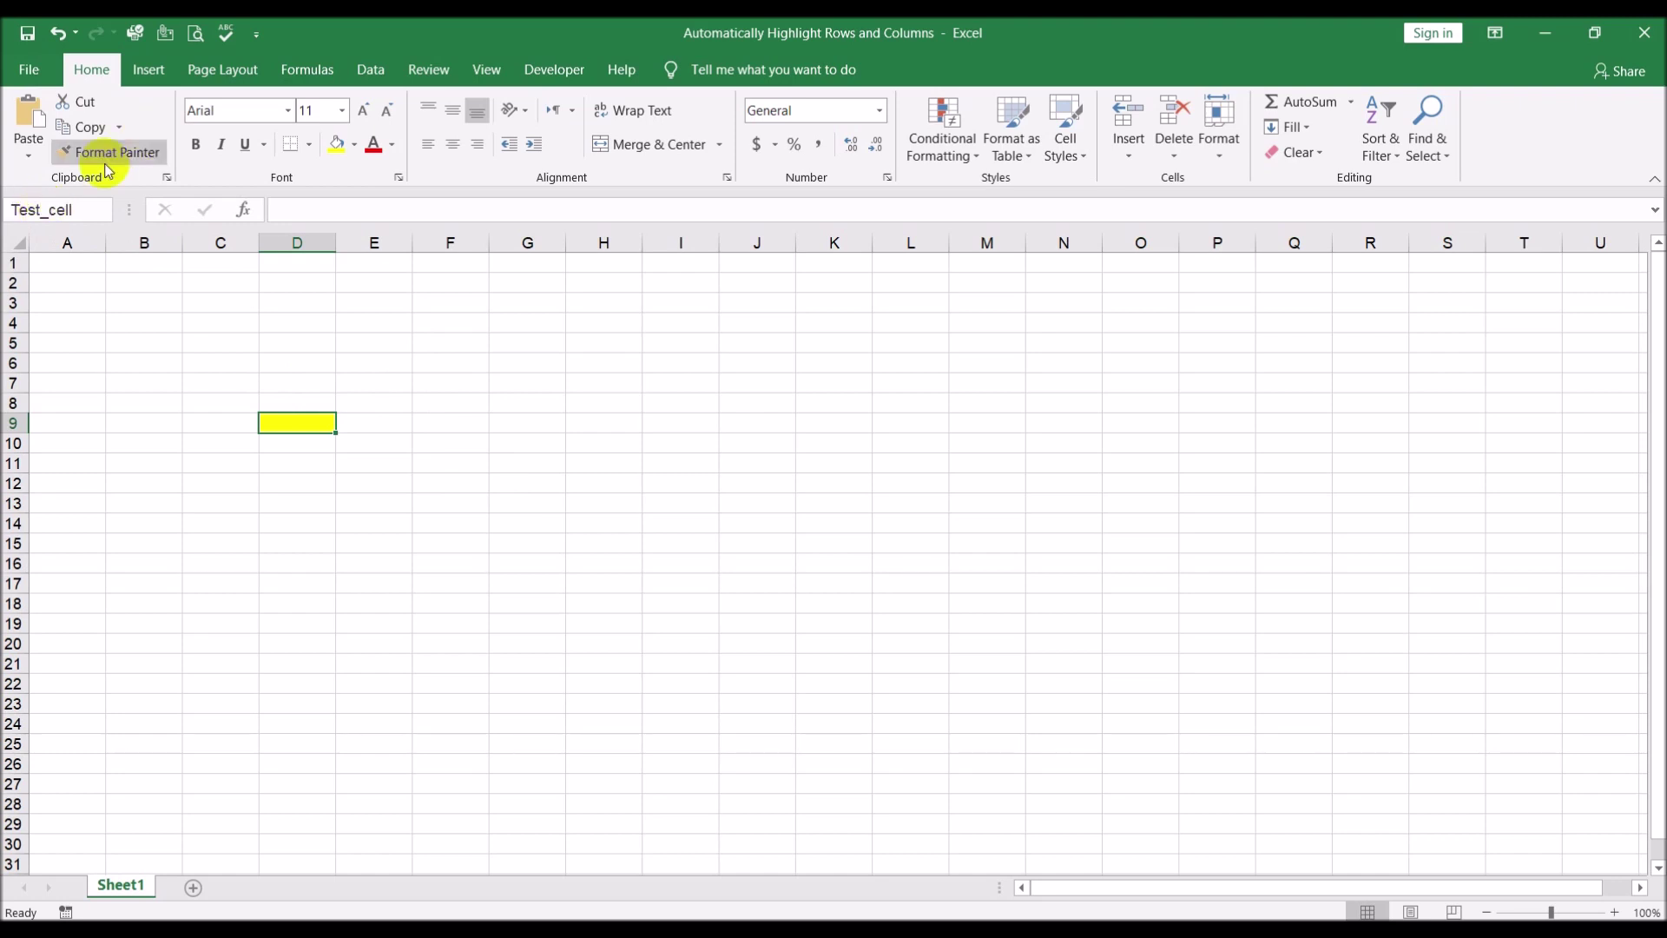
left_click(641, 531)
- Name the yellow cell D9 Test_Cell and check the name by reselecting the cell
left_click(306, 424)
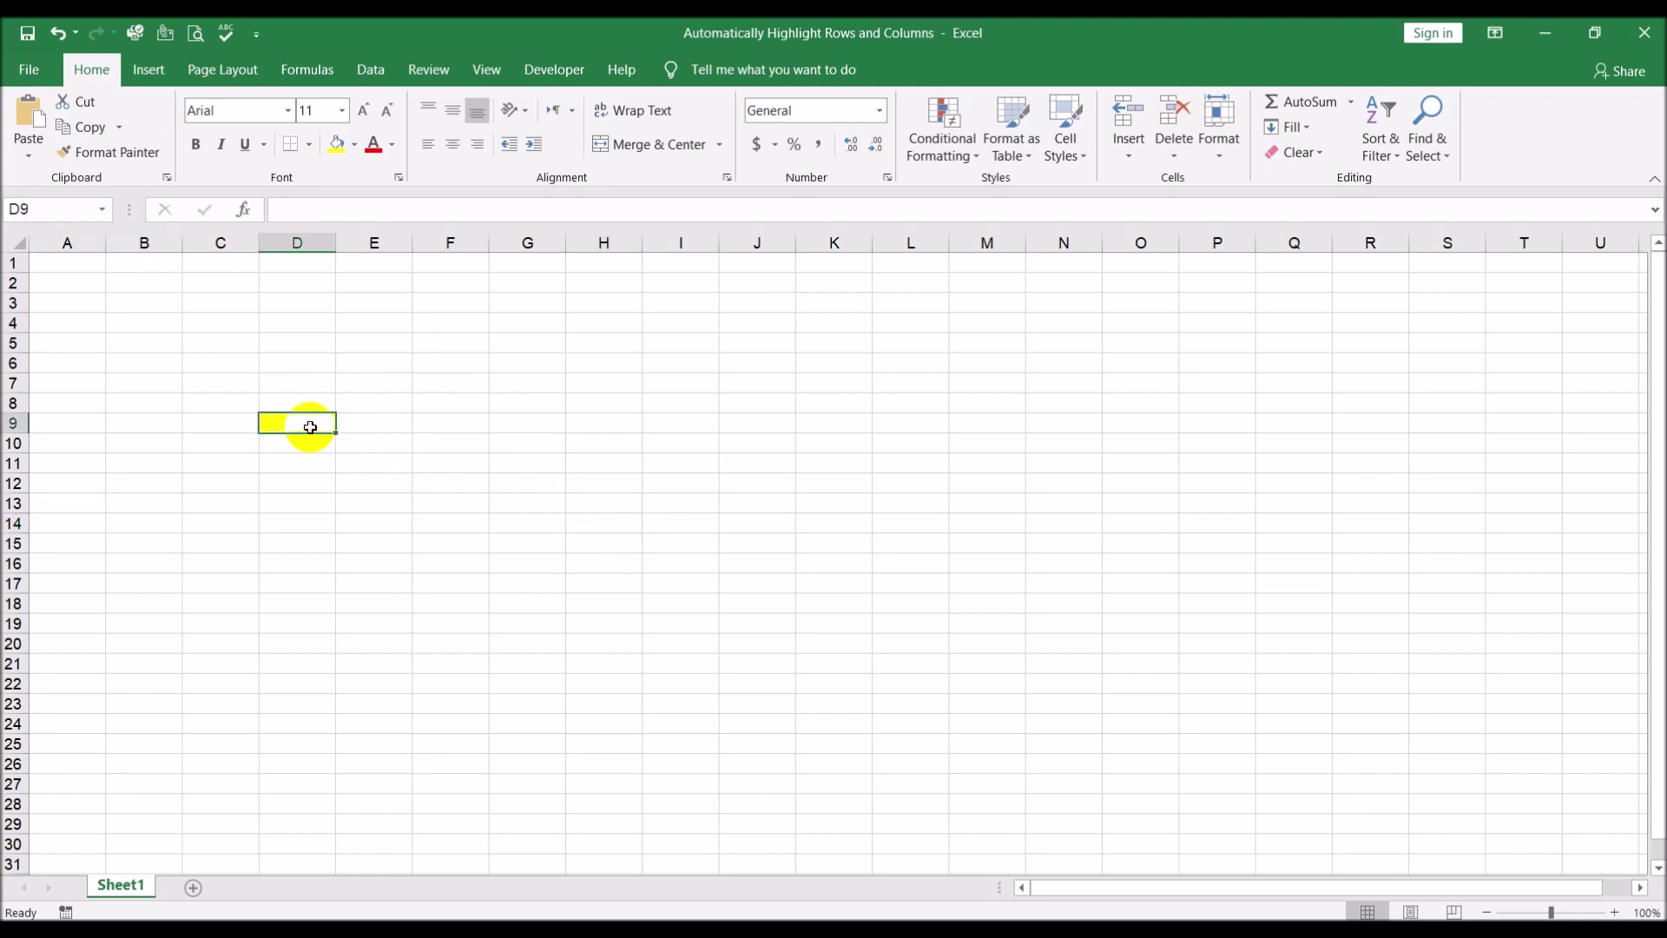
left_click(66, 210)
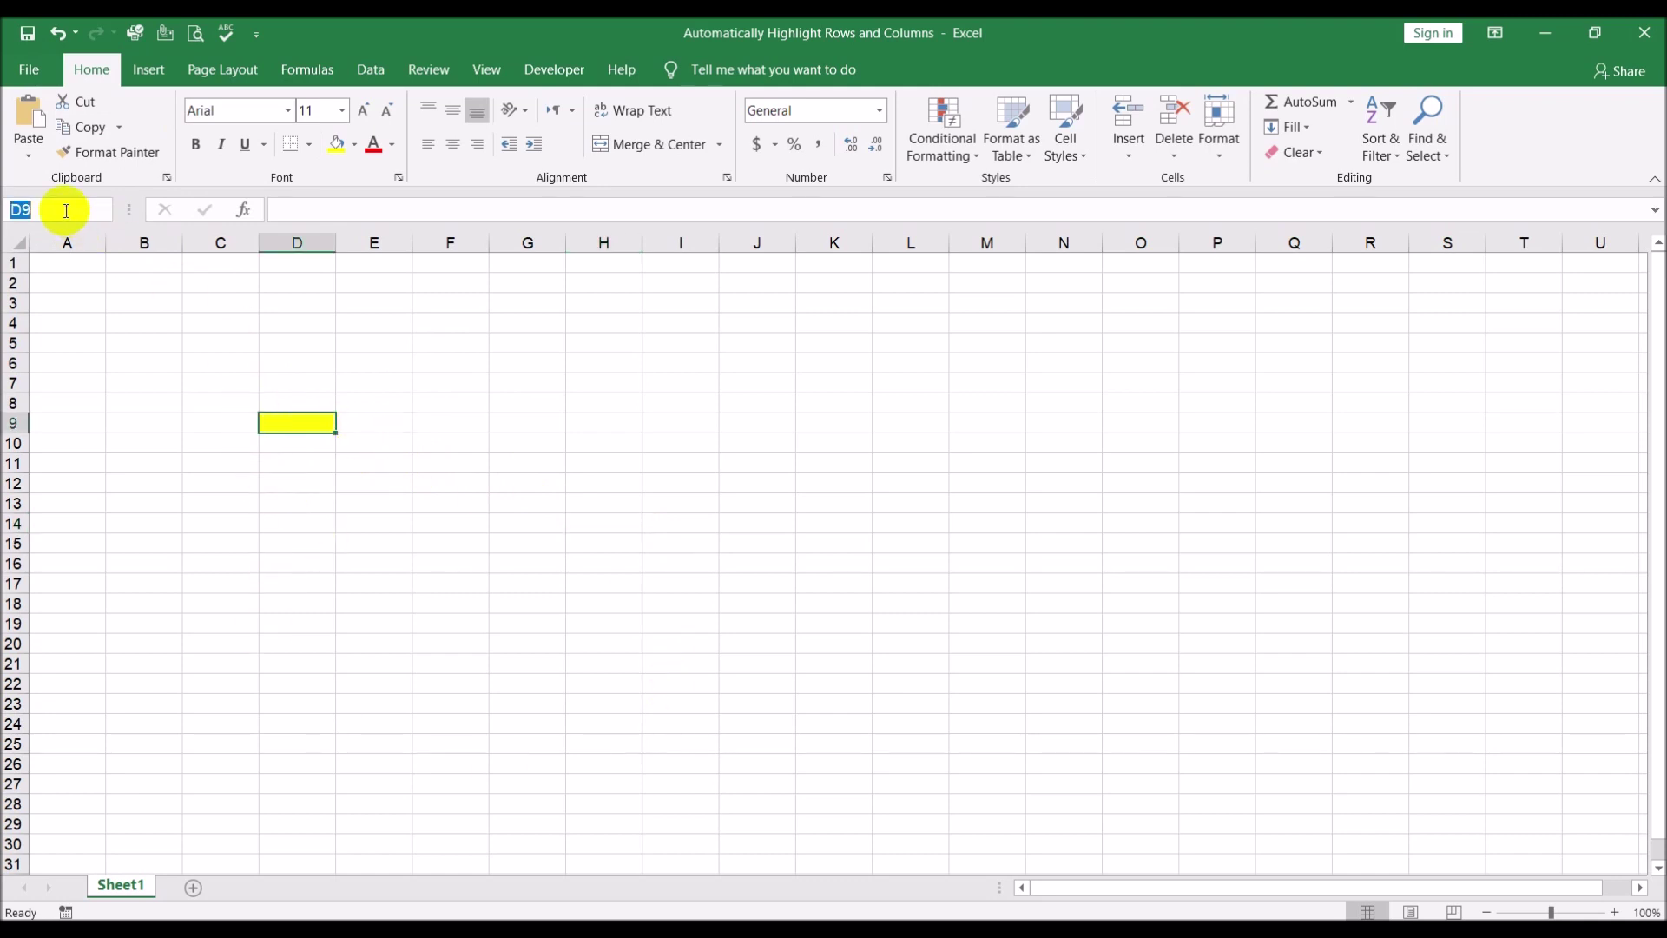
type("Test_Cell")
key("Return")
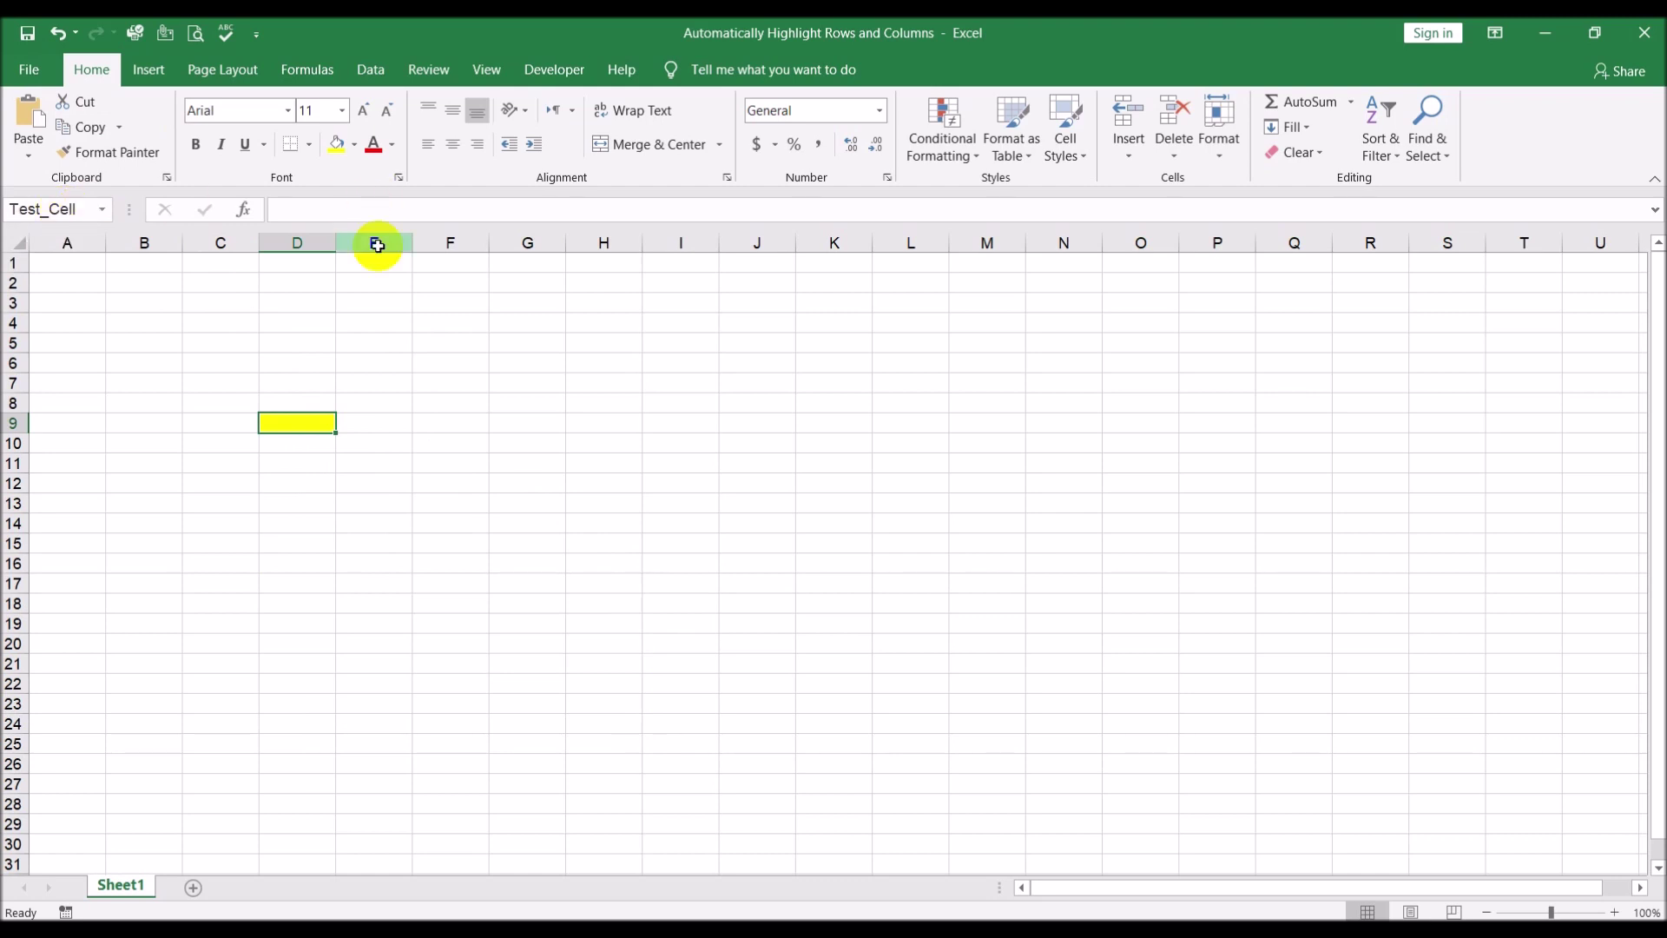
left_click(460, 508)
left_click(325, 421)
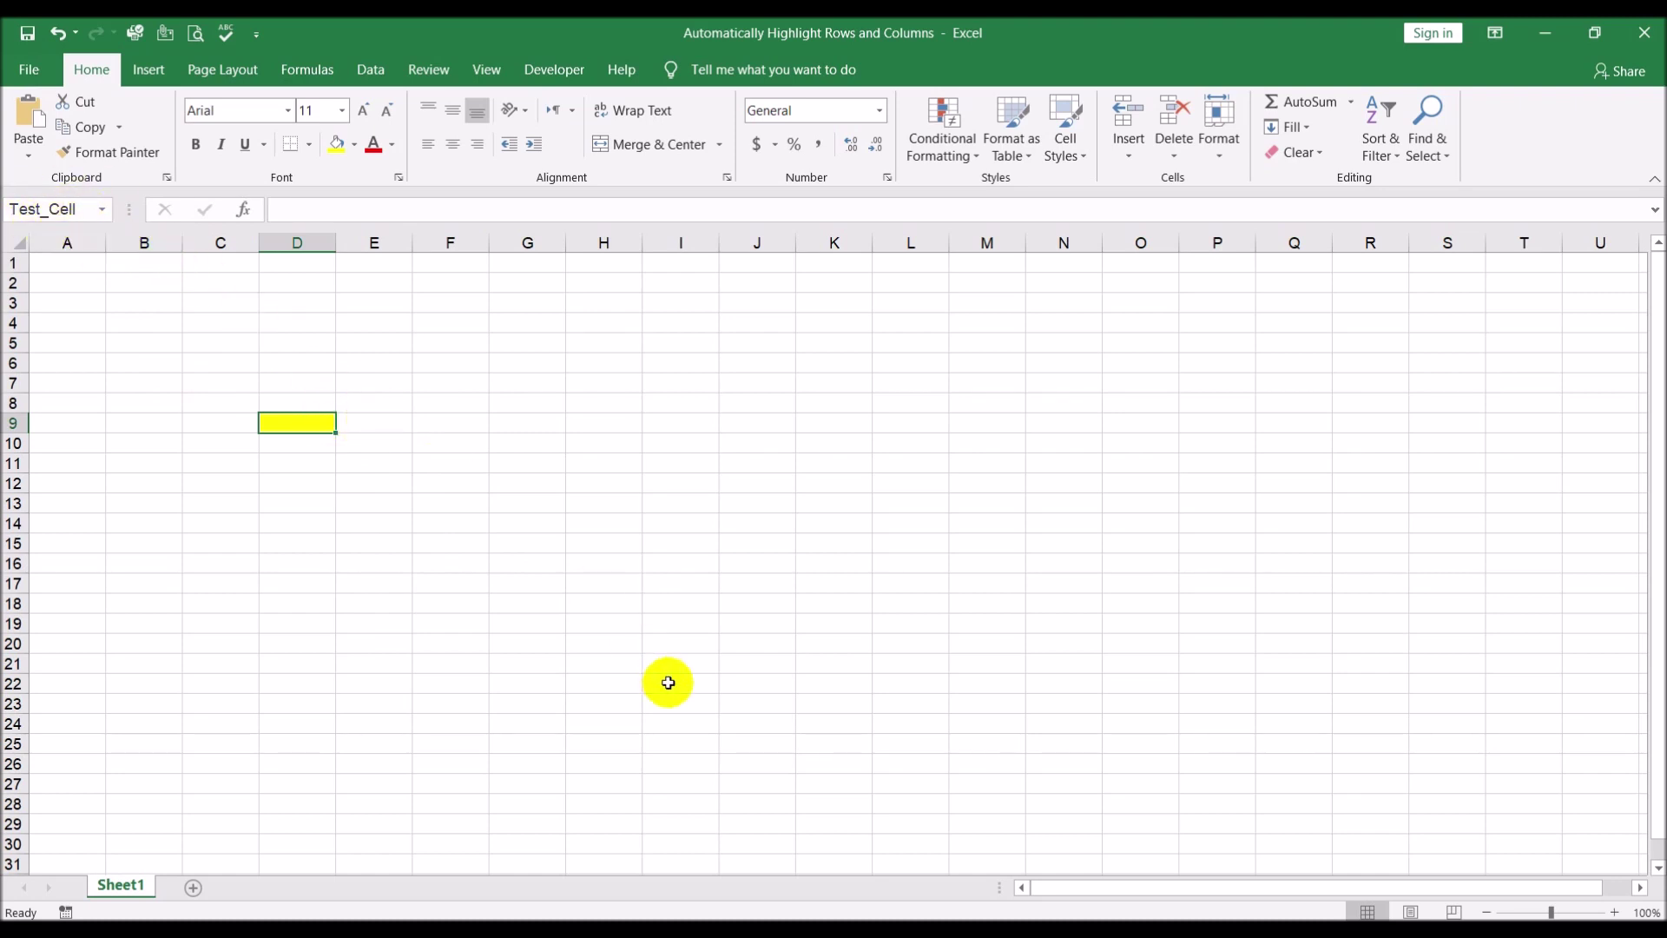
- Enter the formula =D9 in cell G9 and =Test_Cell in cell G10
left_click(477, 421)
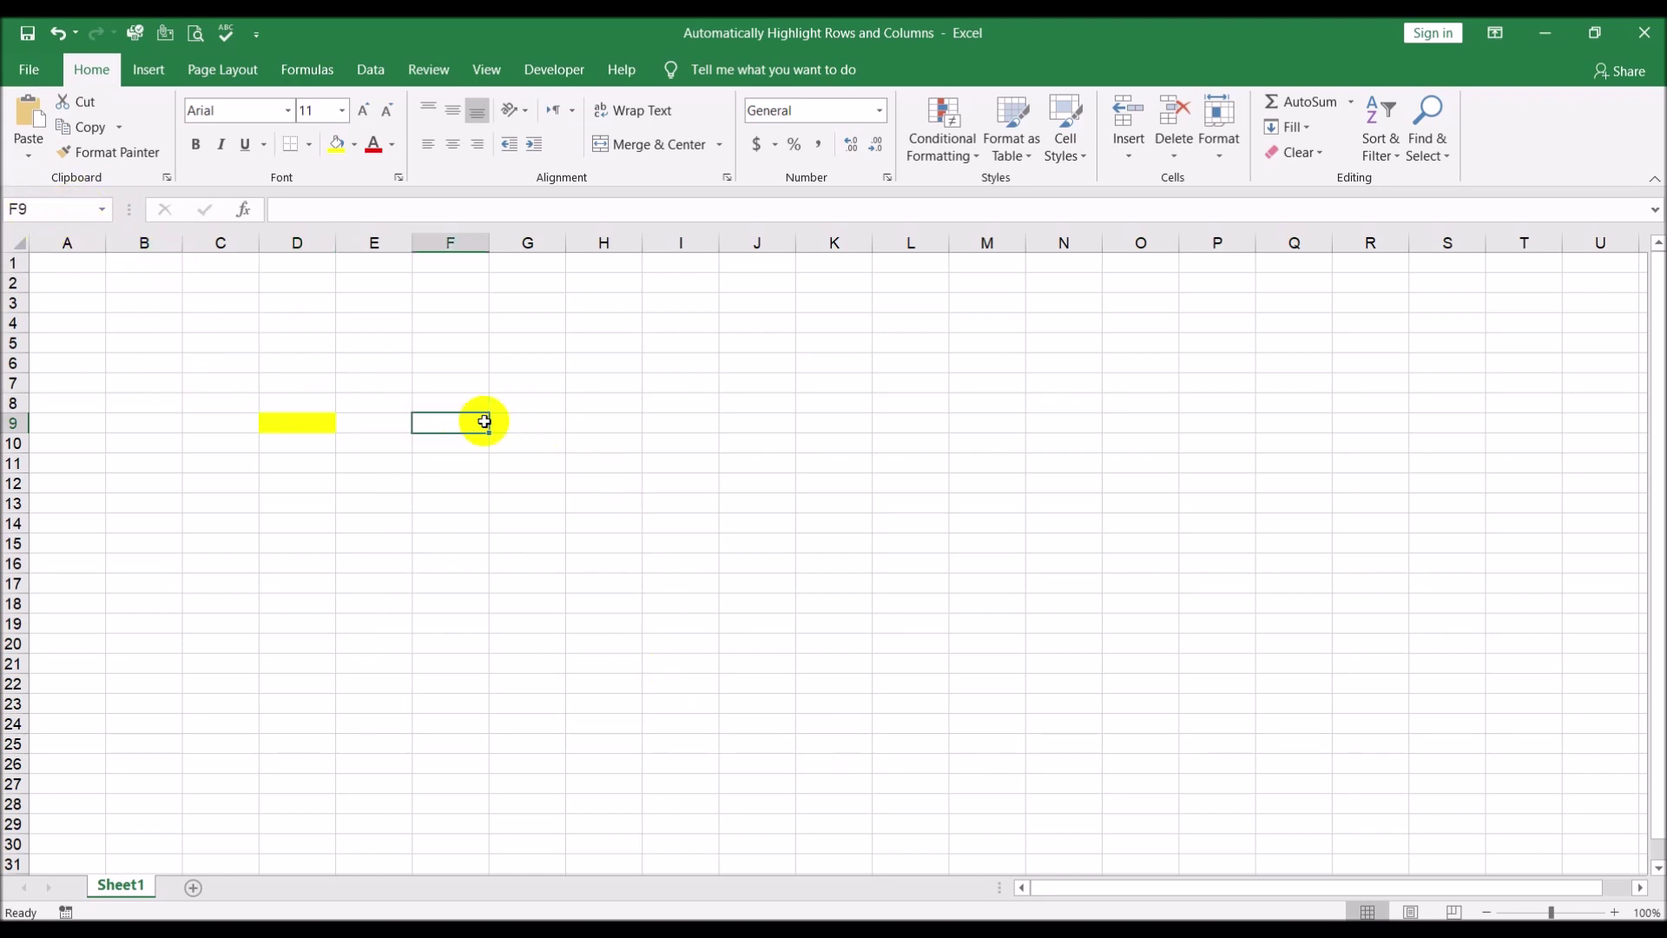
left_click(551, 421)
type("=")
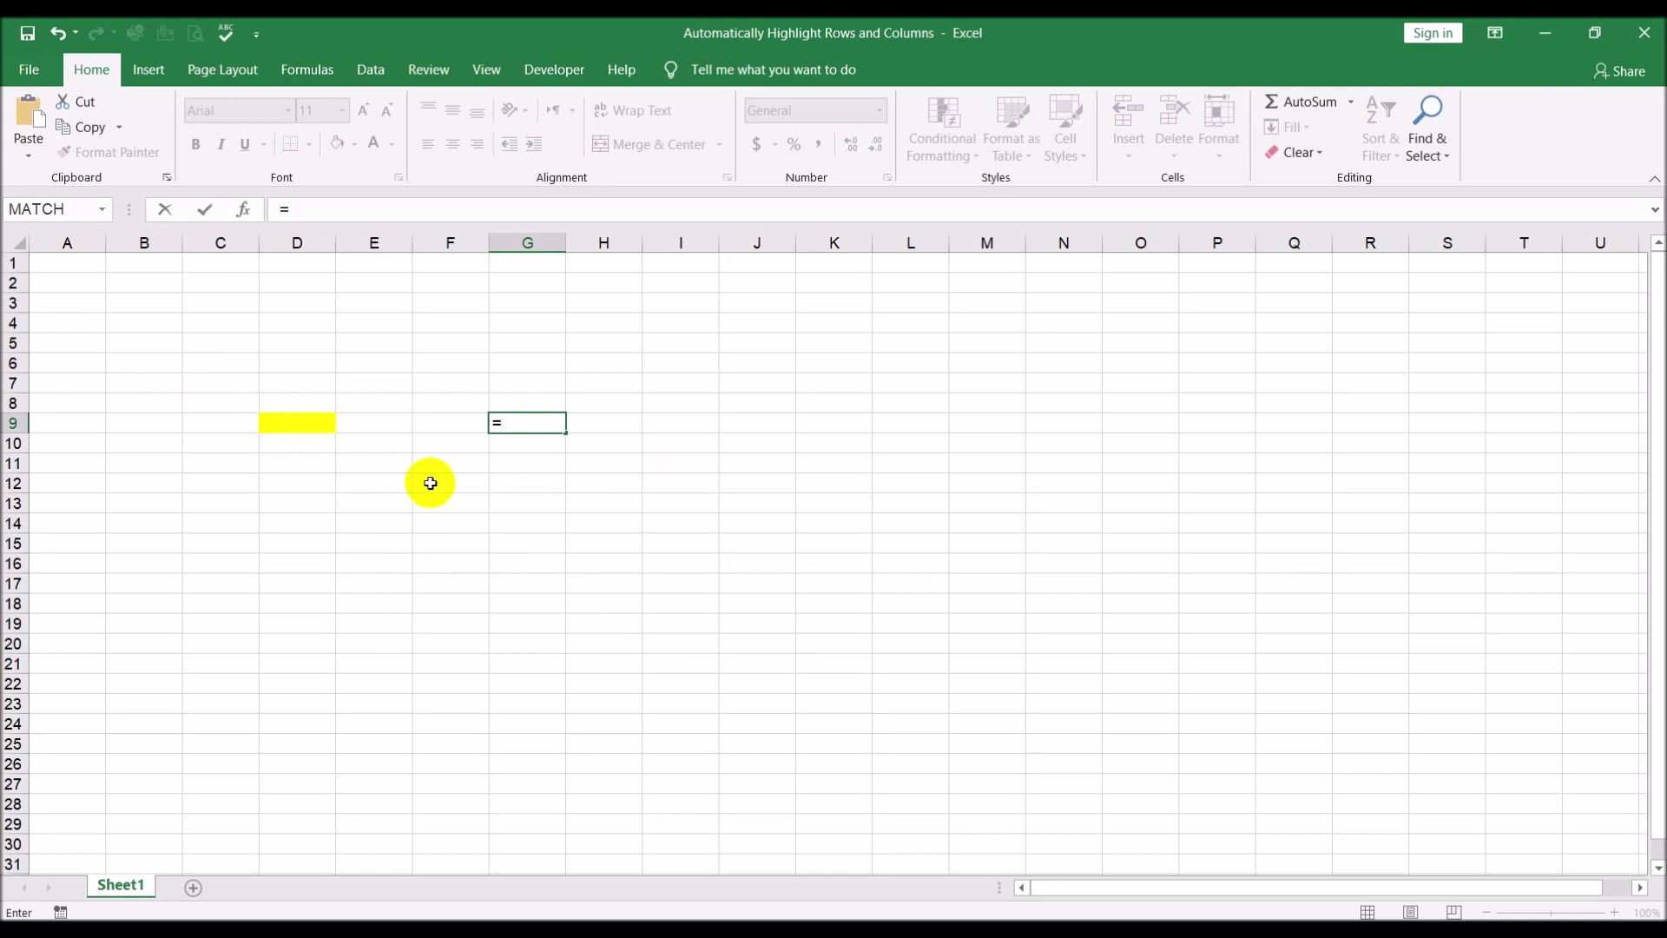
type("D9")
key("Return")
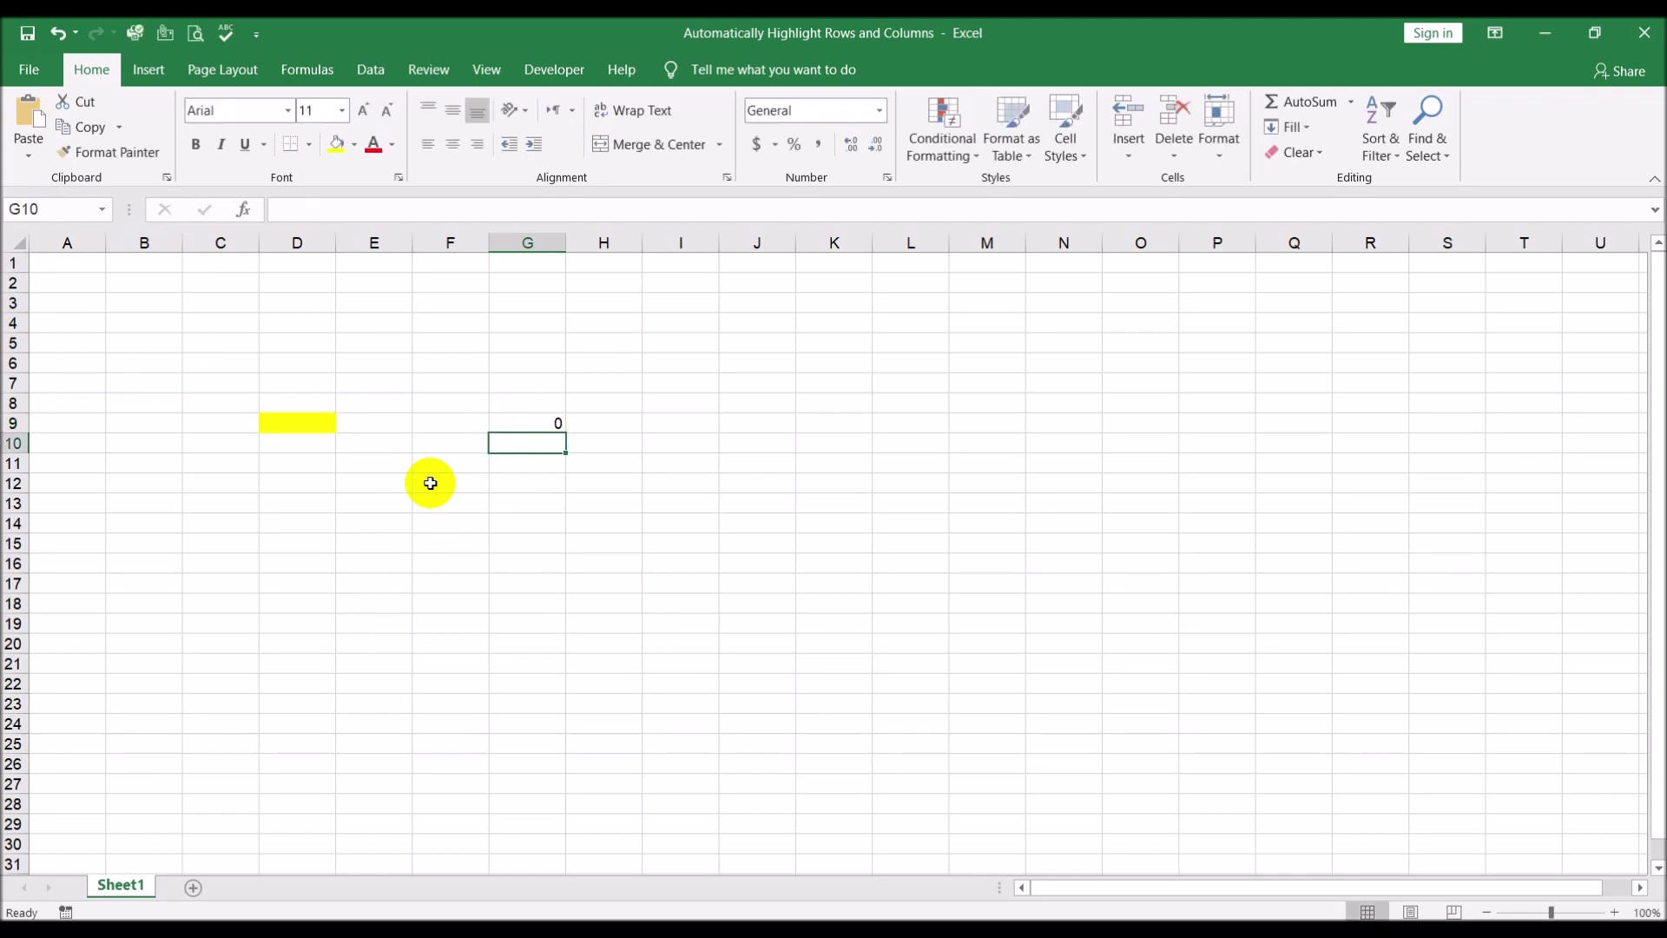
type("=test")
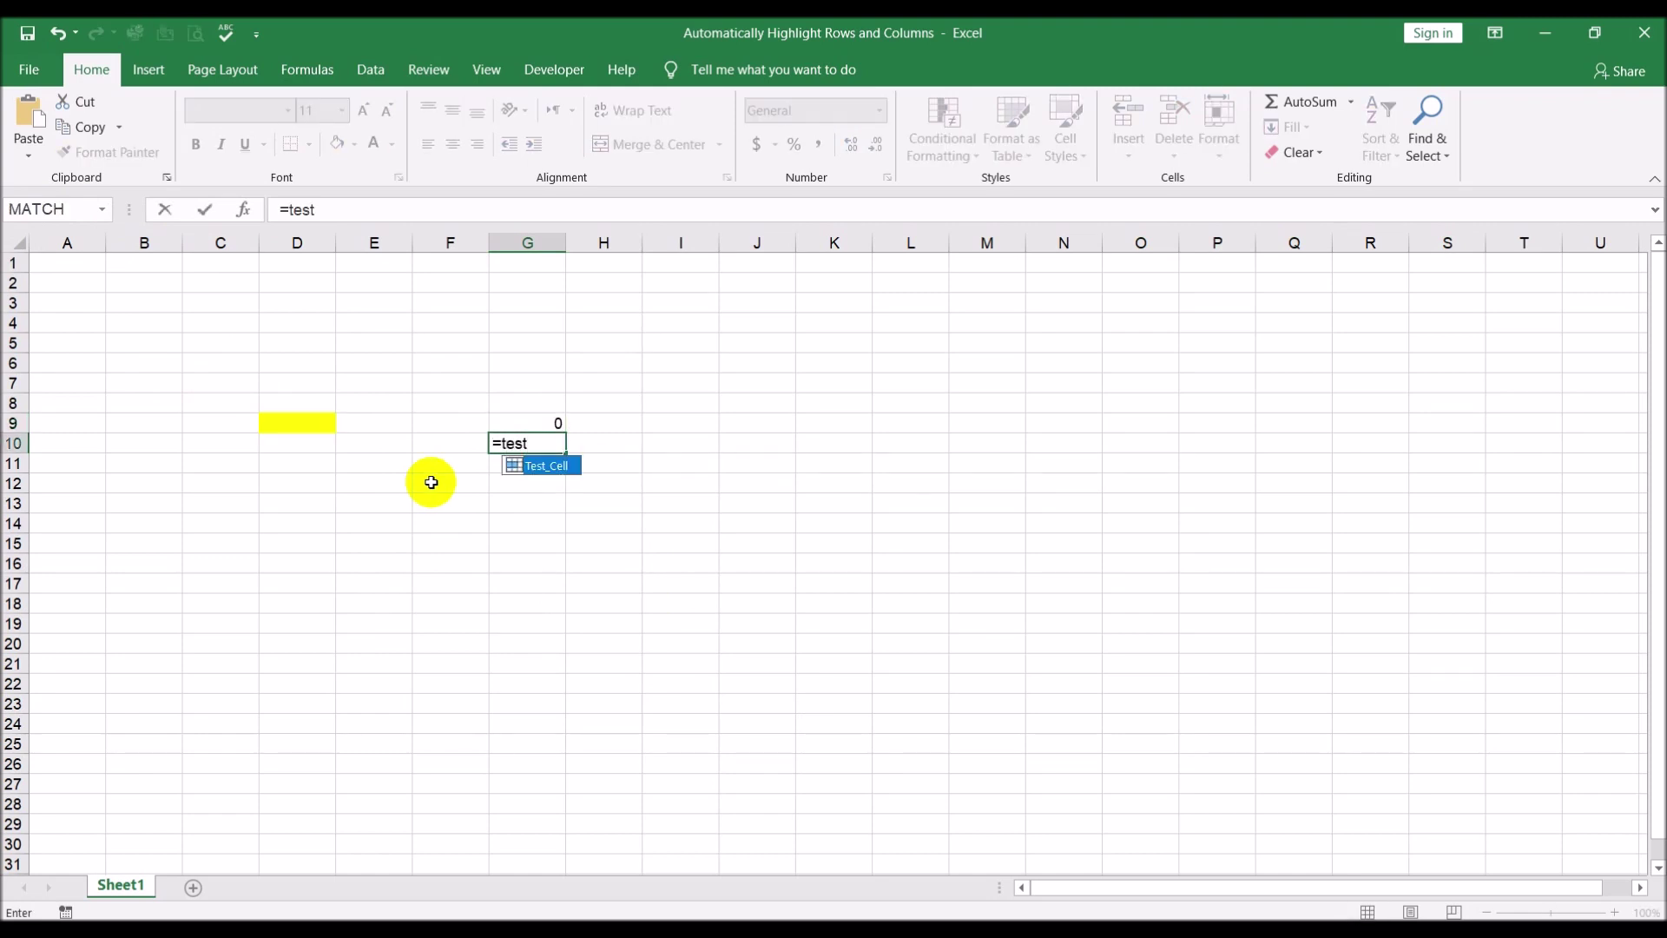
double_click(545, 466)
key("Return")
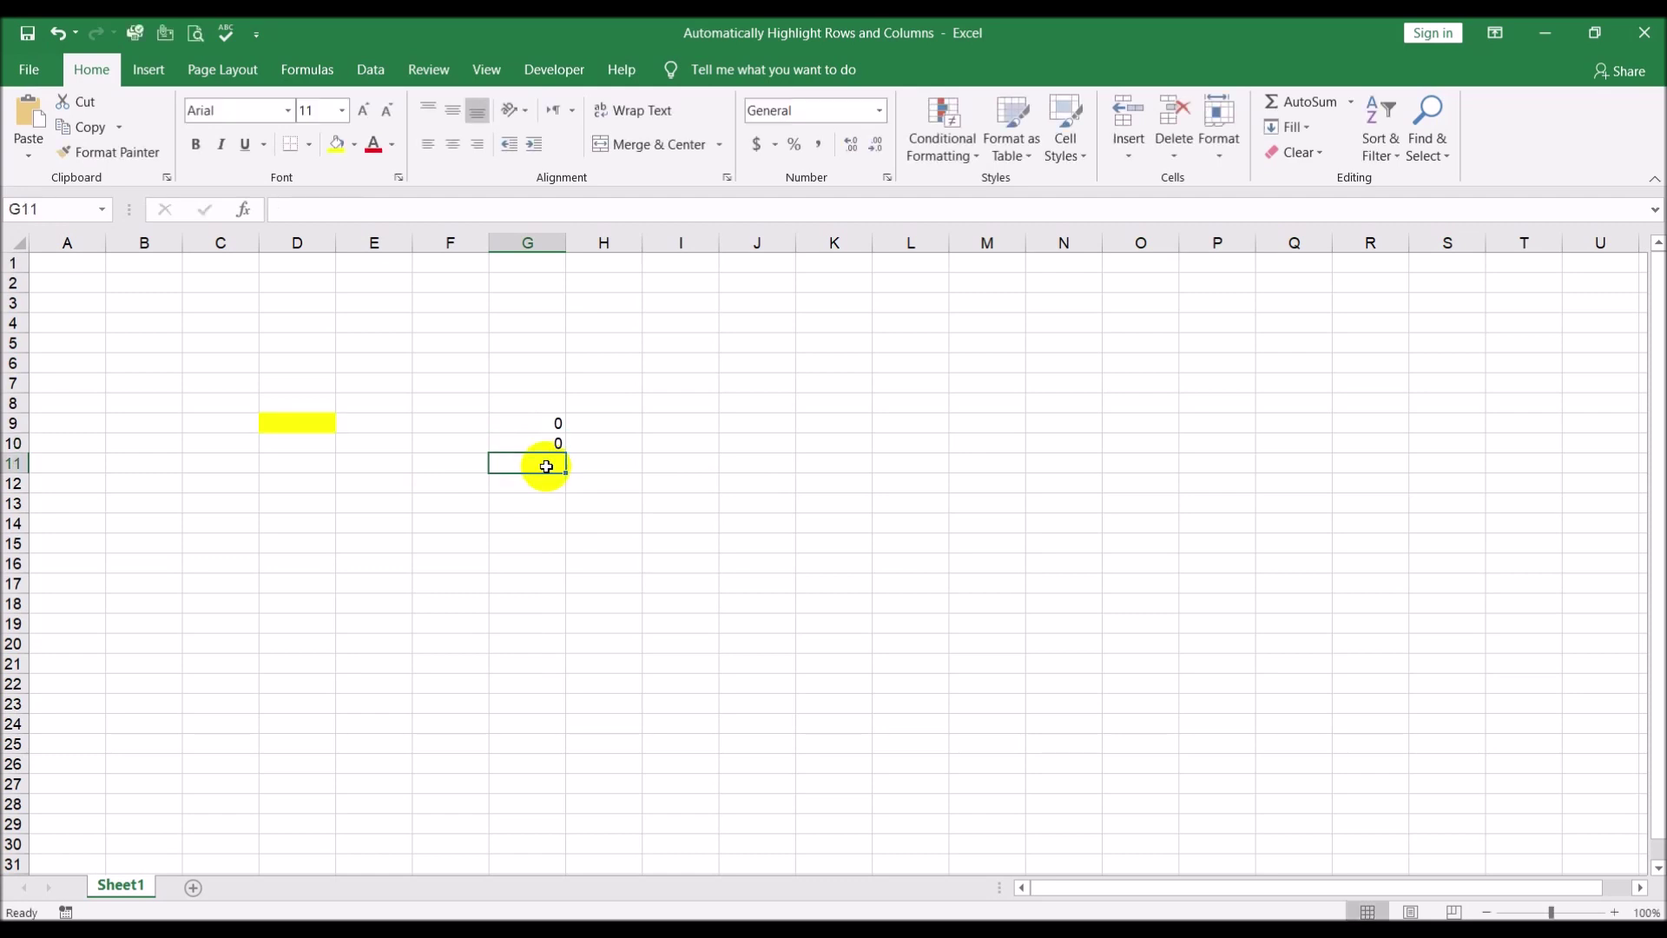
- Enter 5 in the yellow cell named Test_Cell to test both references to it
left_click(319, 421)
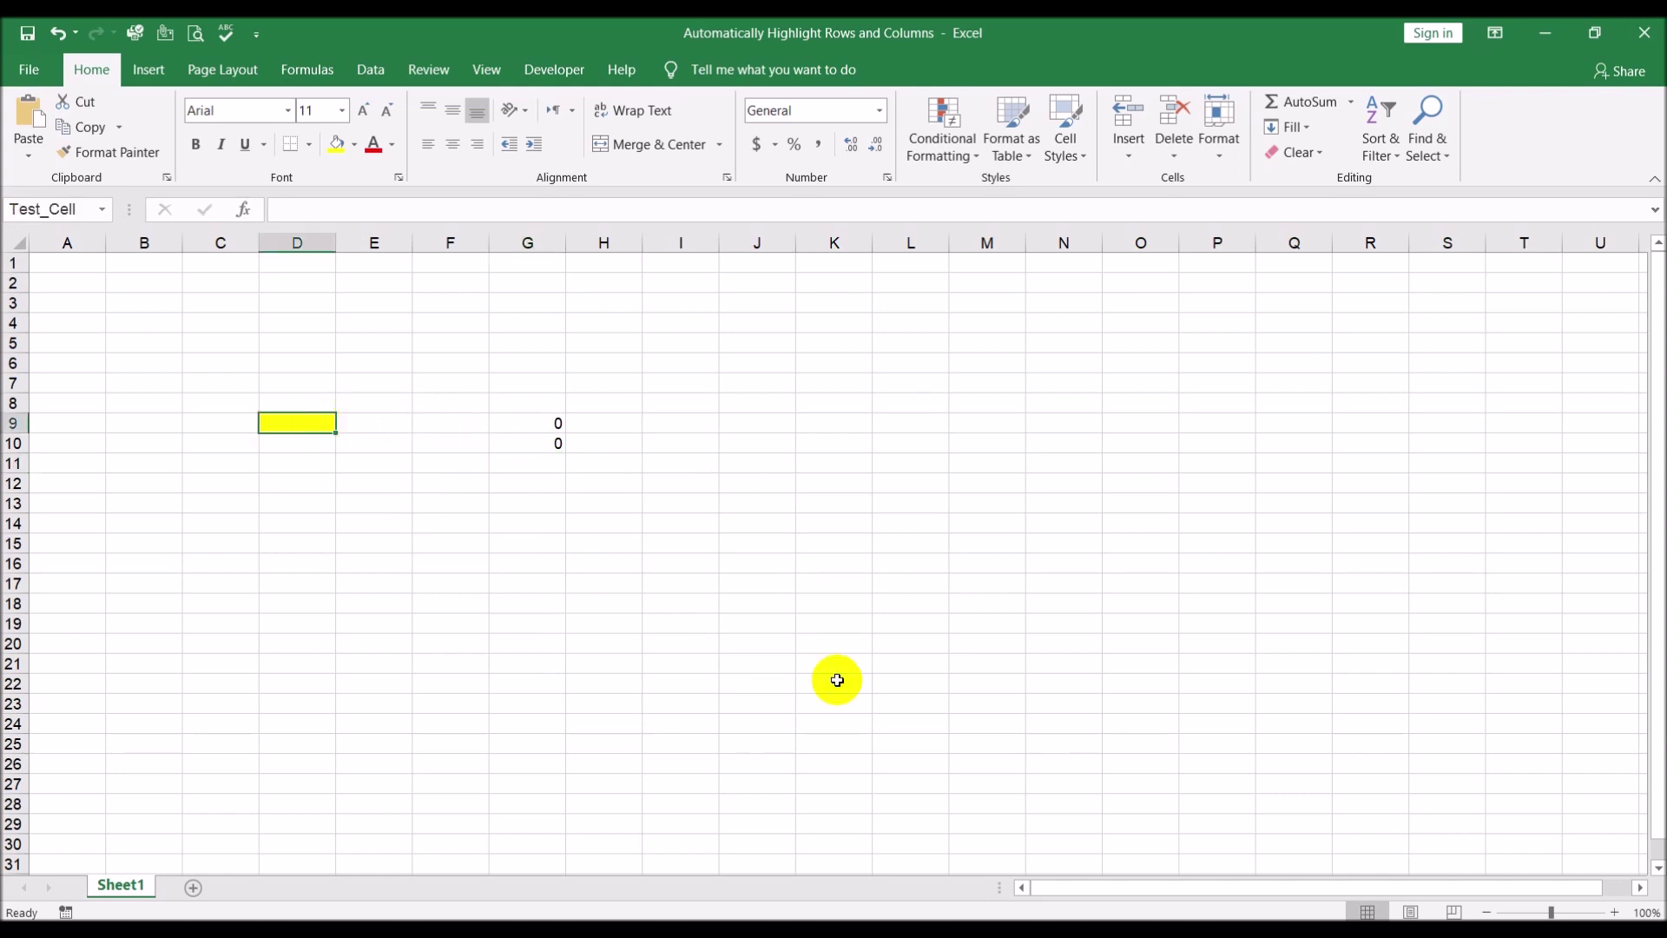
type("5")
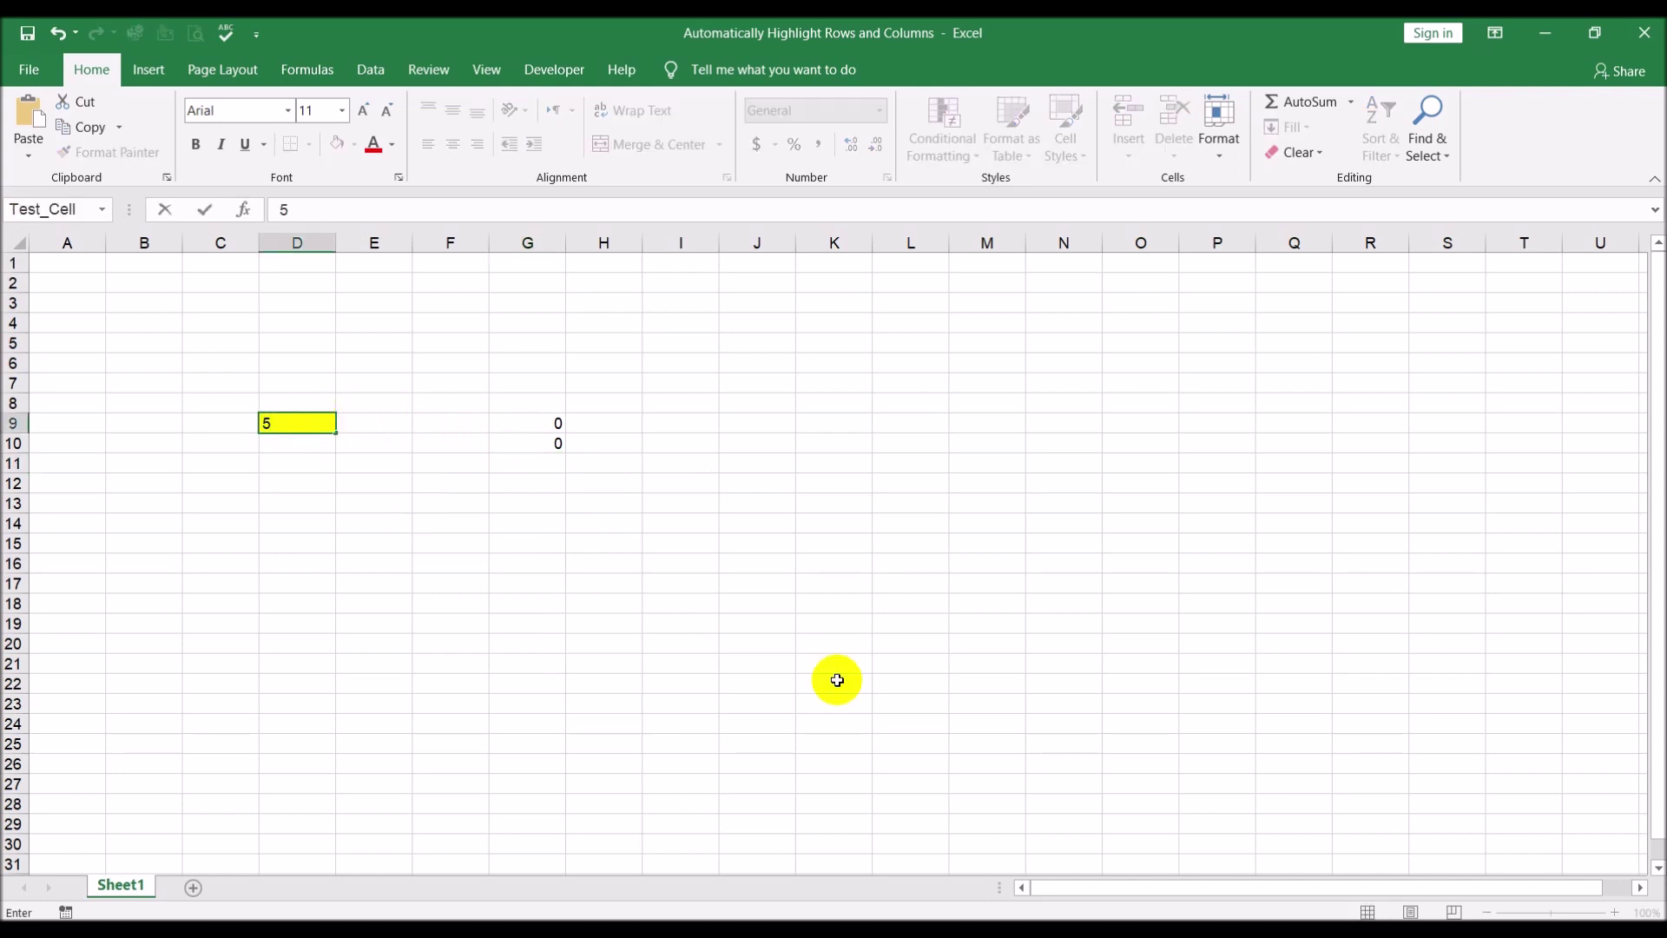
key("Return")
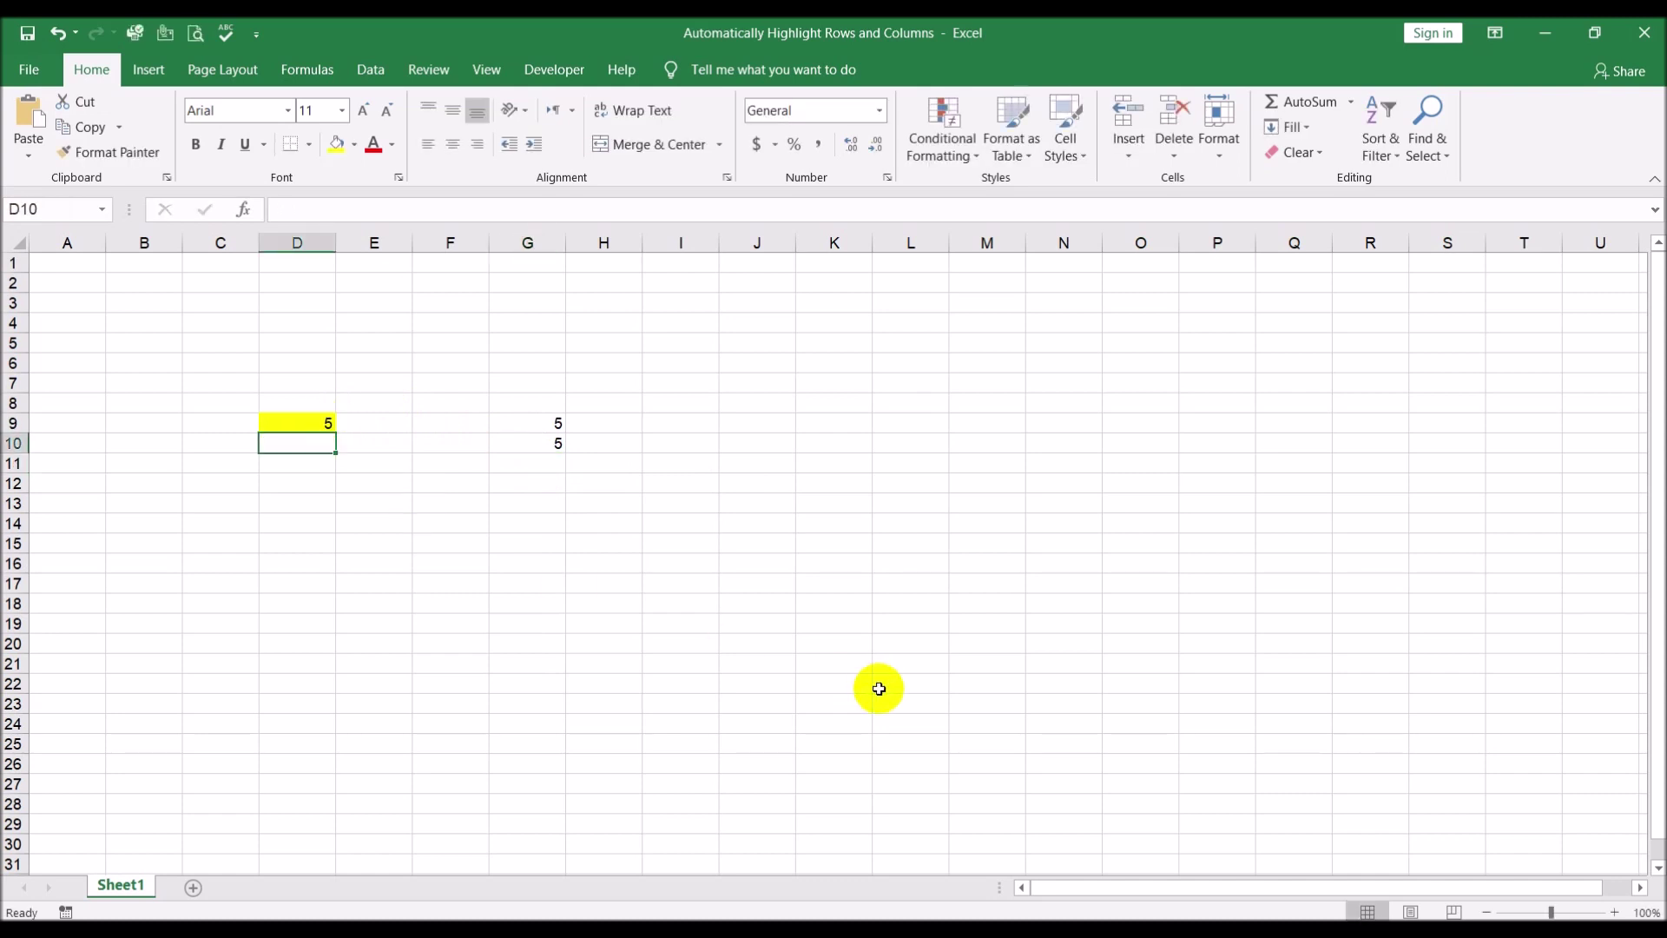
- Compare the formulas in G9 and G10, and examine column D, row 9 and the range D6:G14 around the yellow cell
left_click(525, 441)
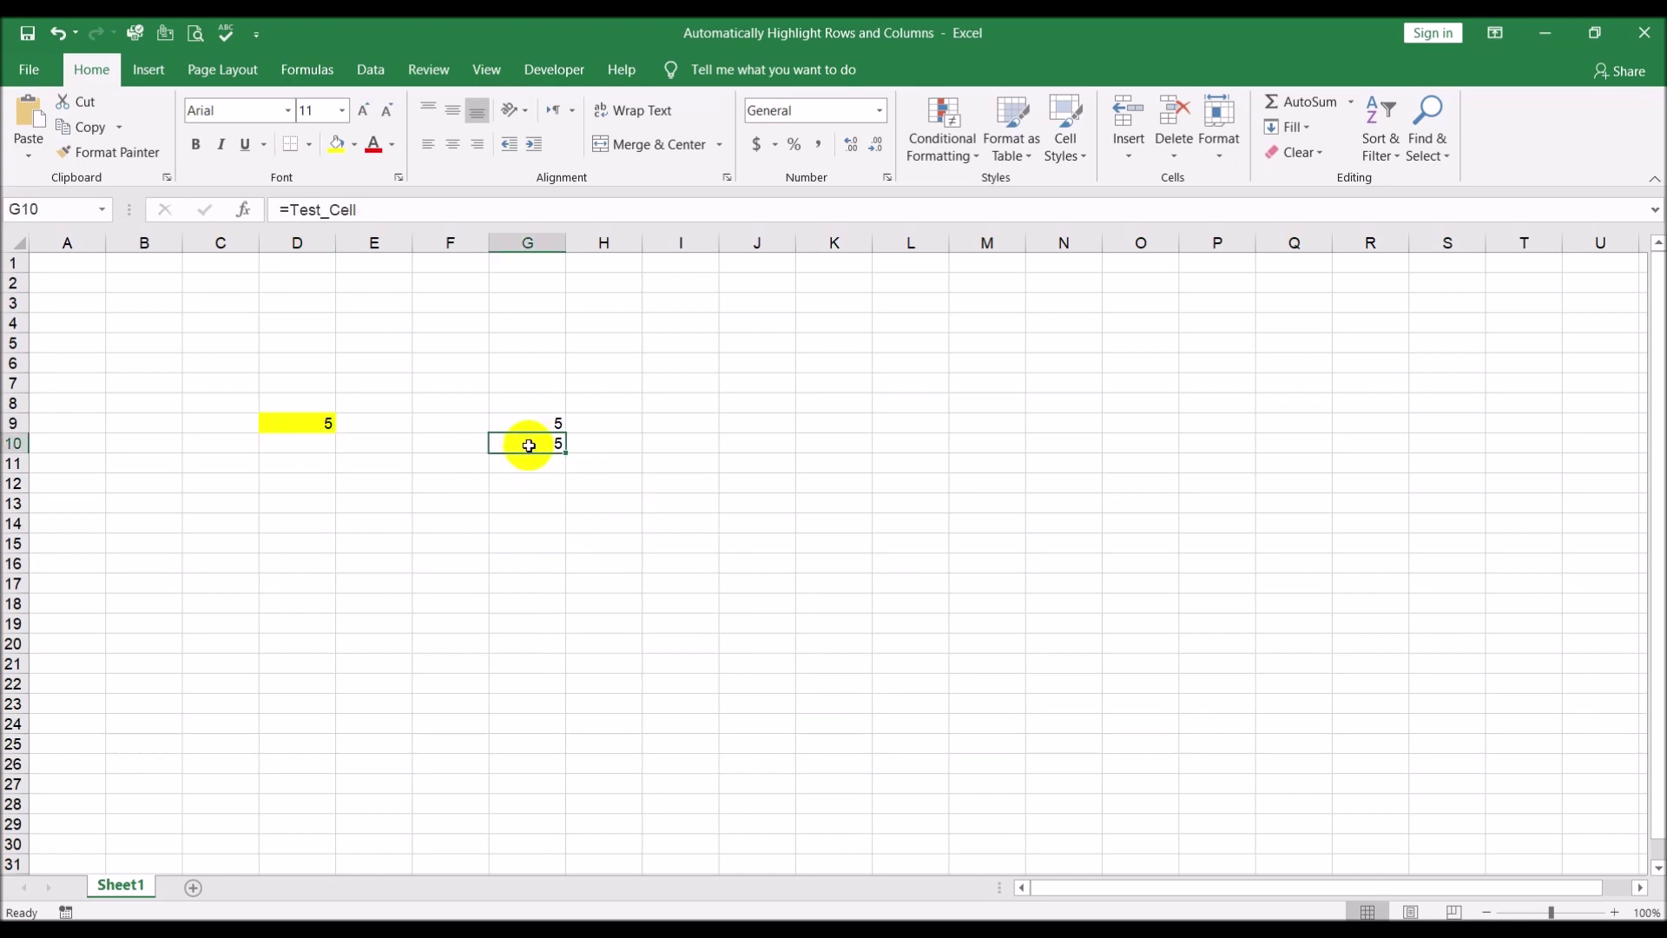
left_click(527, 422)
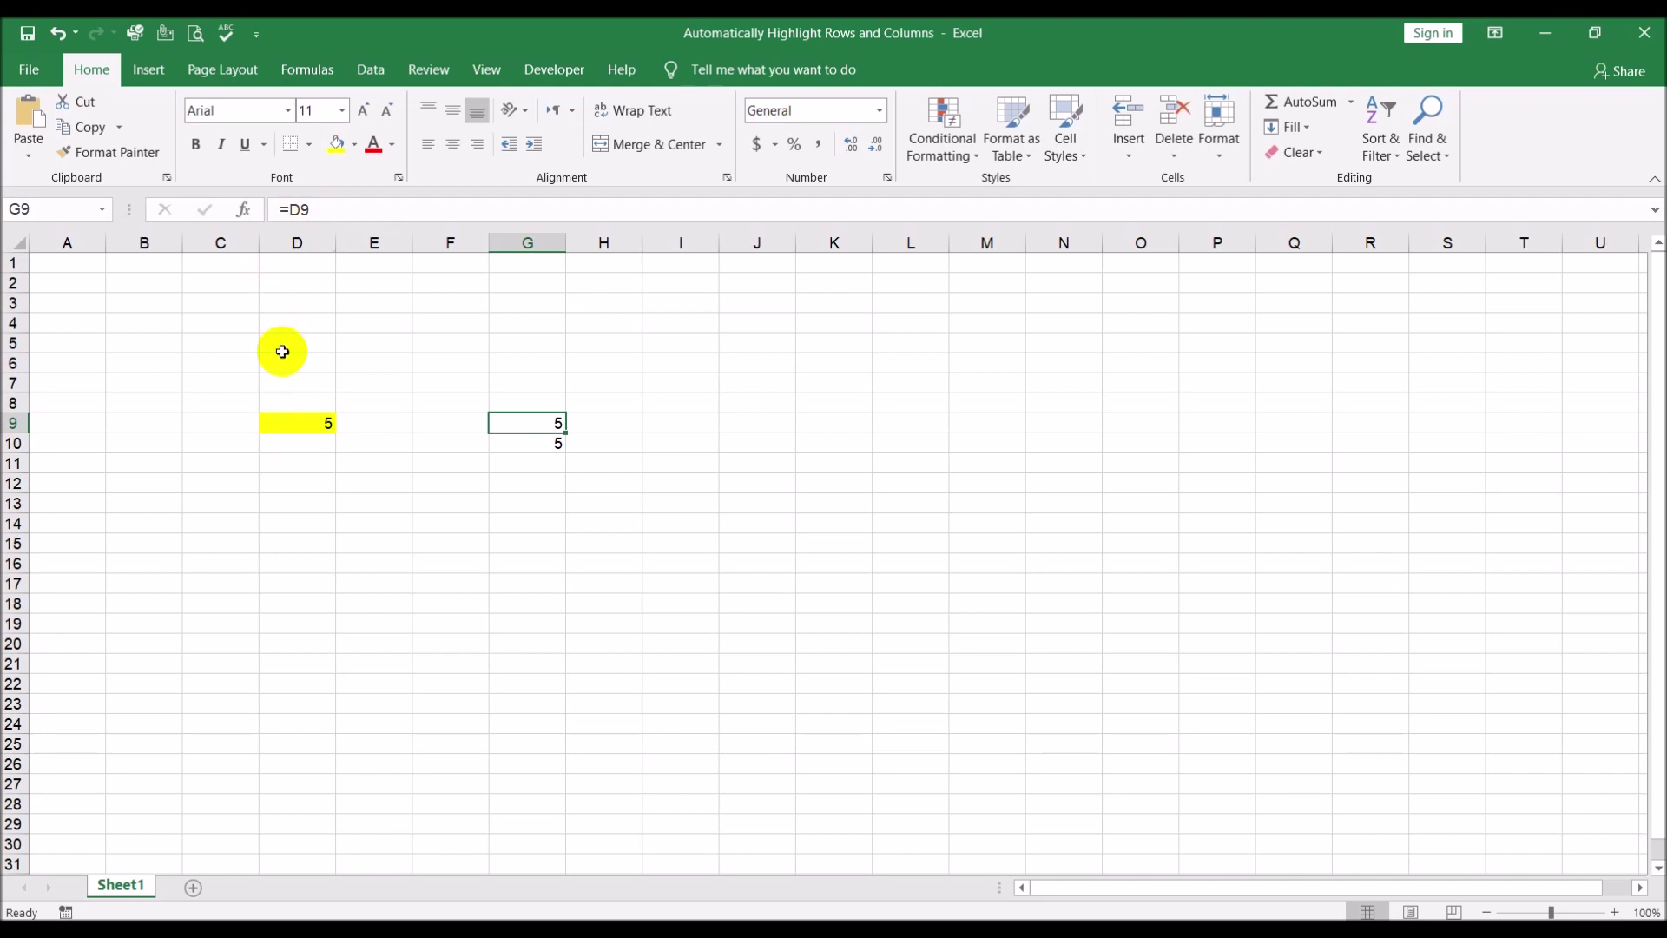
left_click(534, 442)
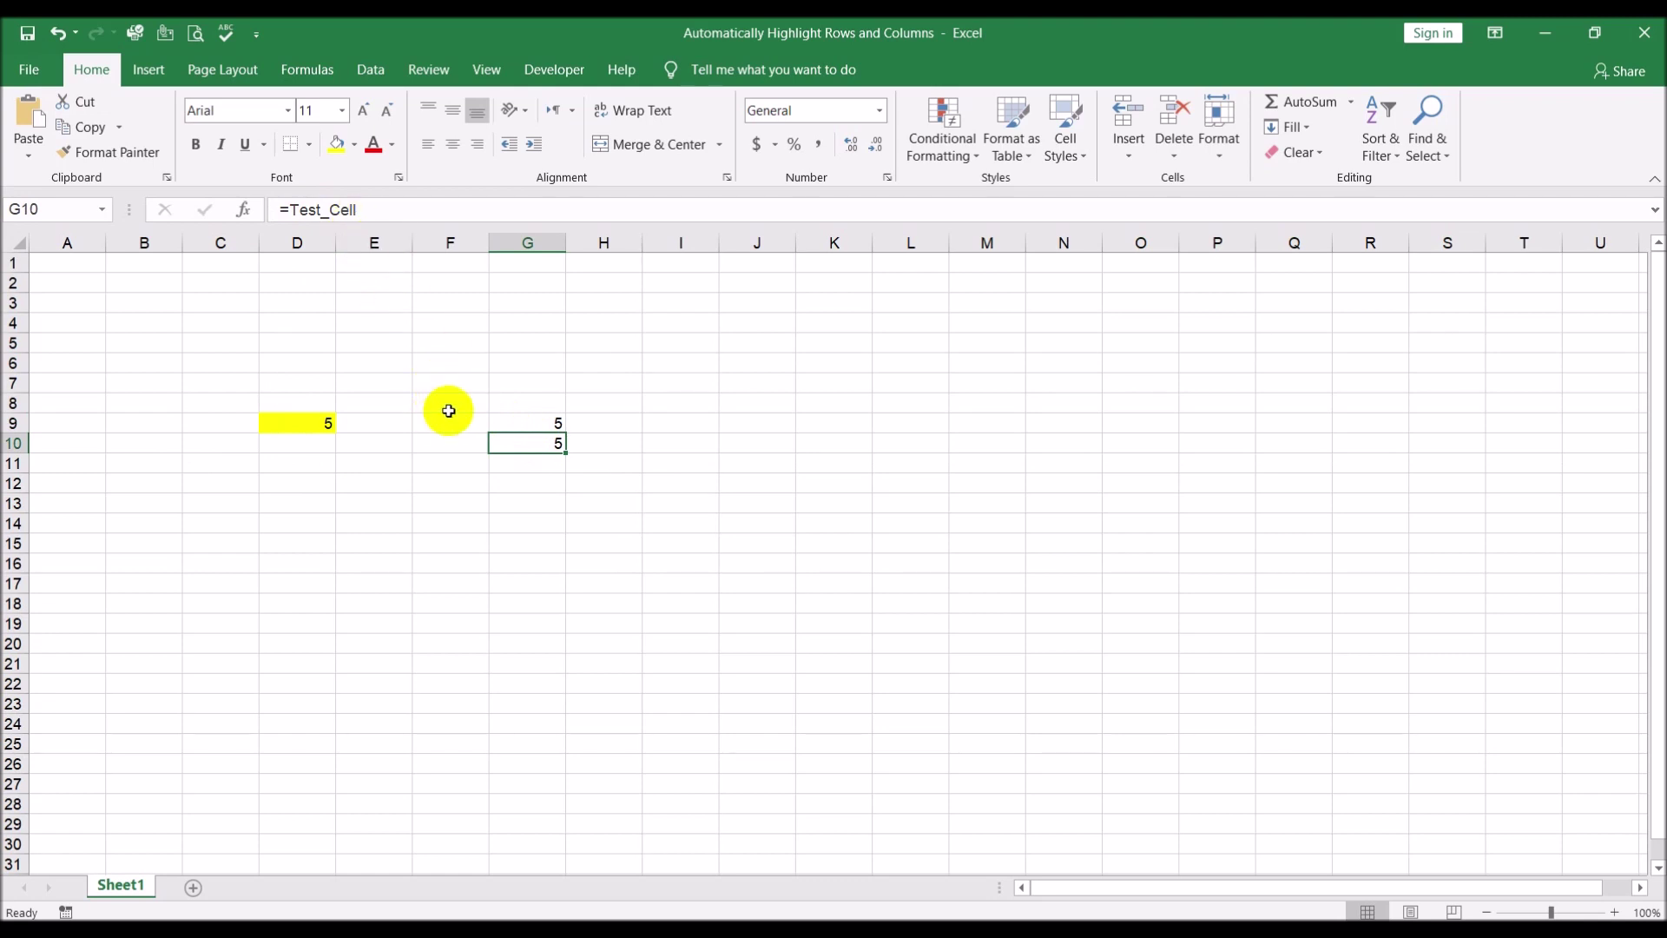
left_click(287, 419)
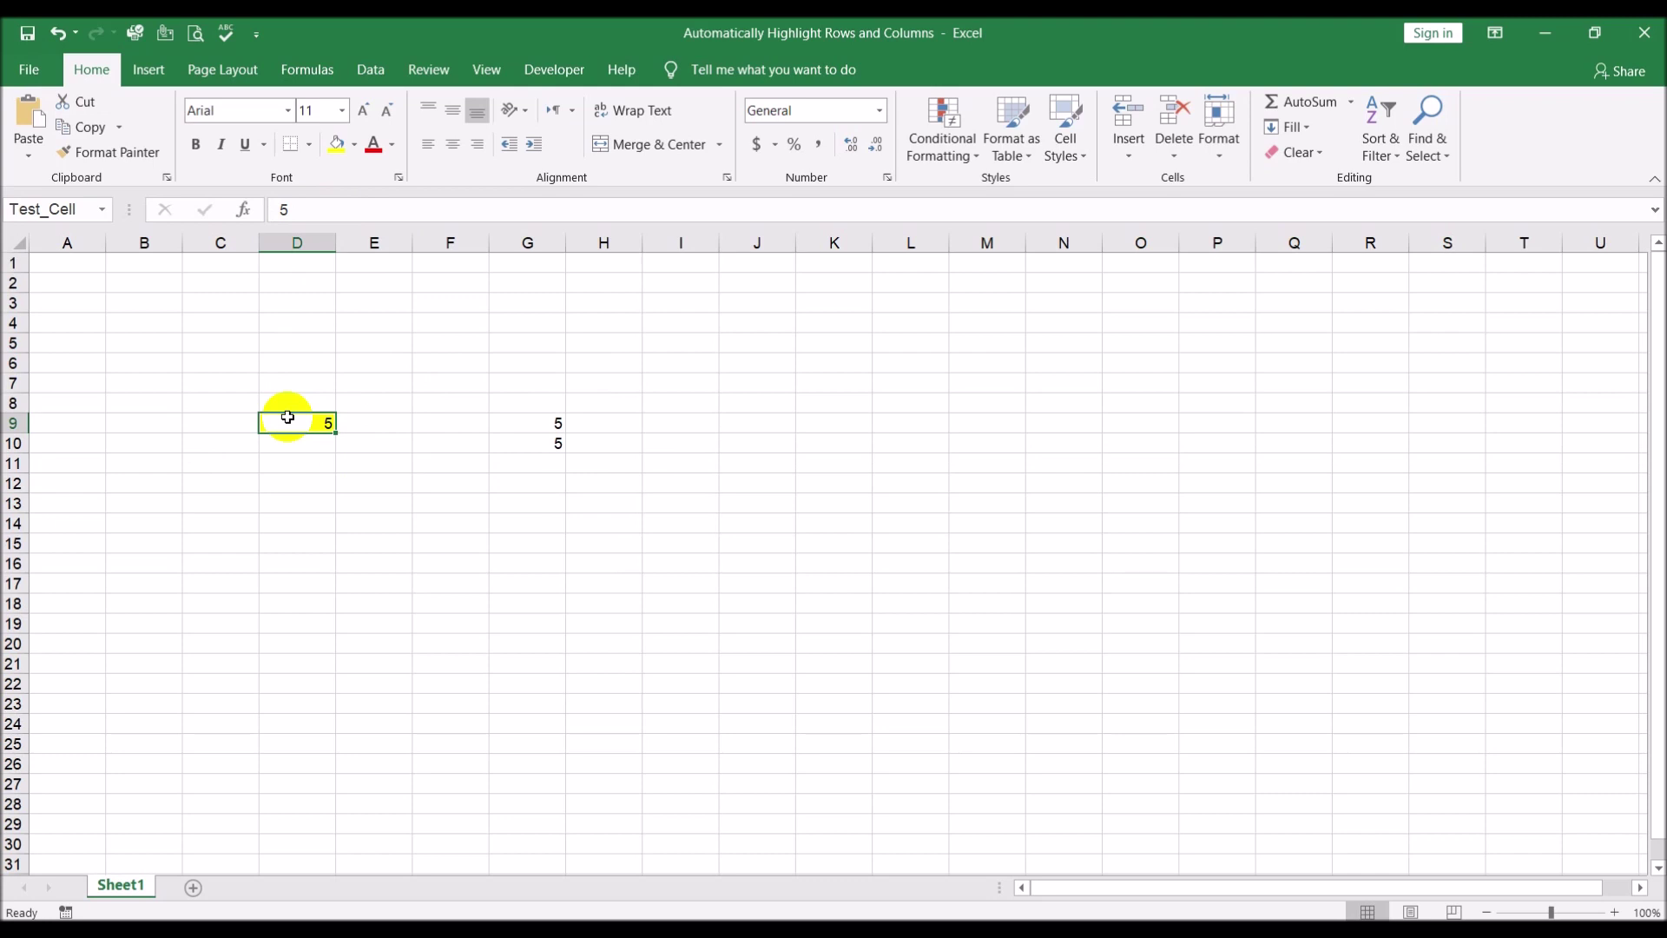
left_click(298, 243)
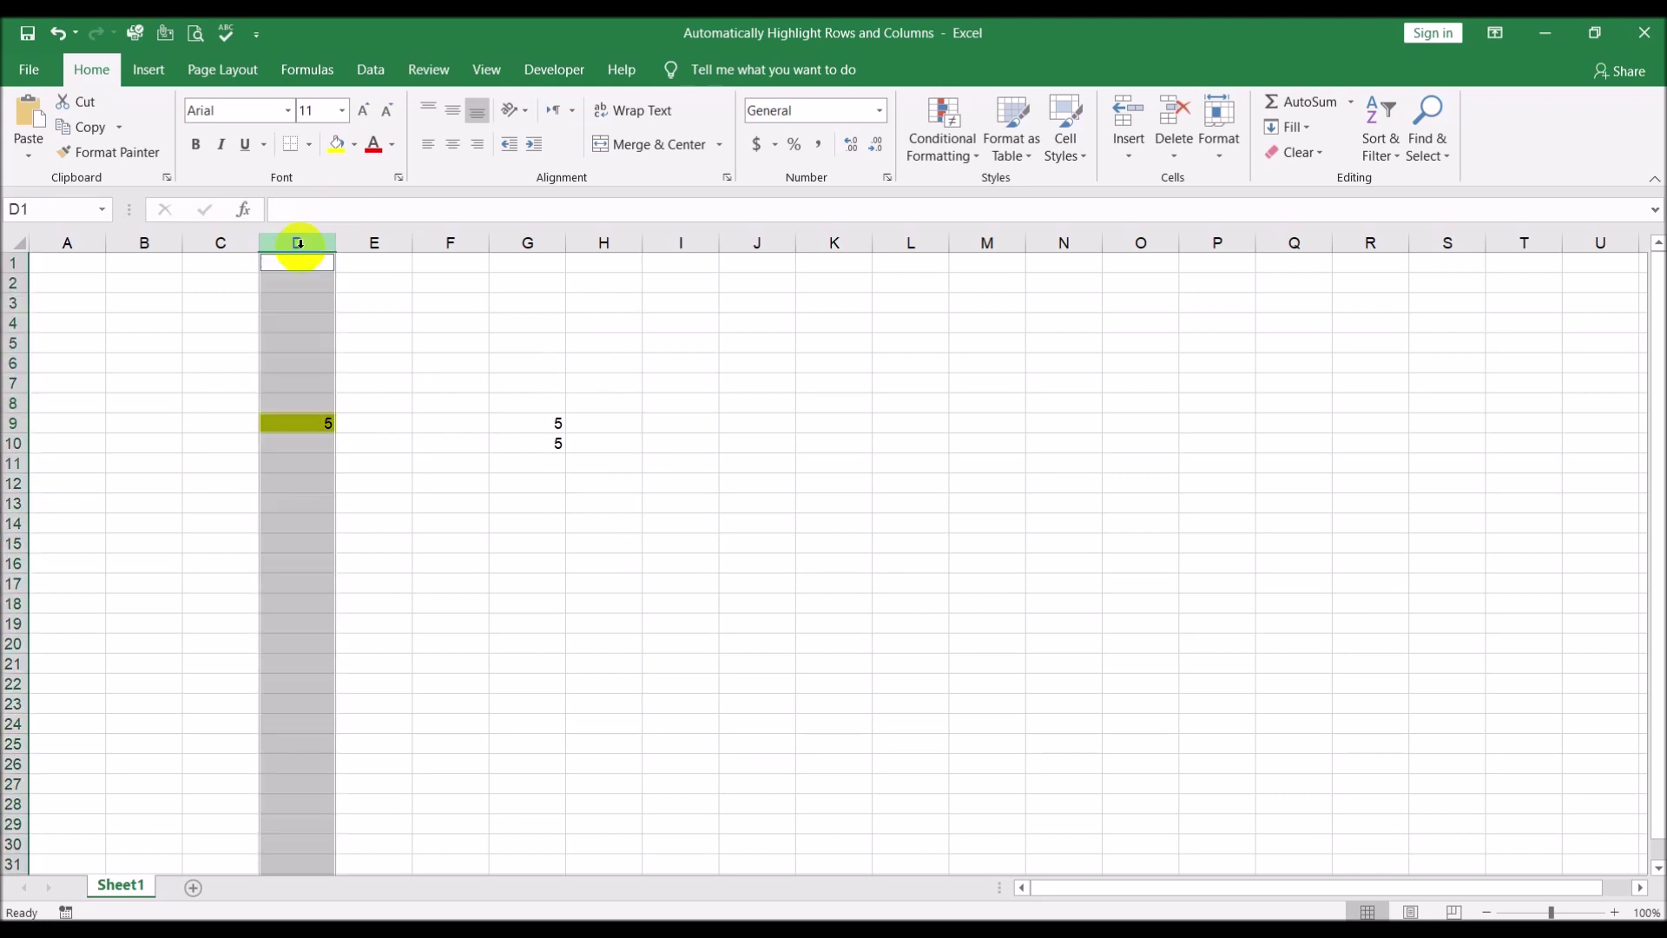
left_click(10, 423)
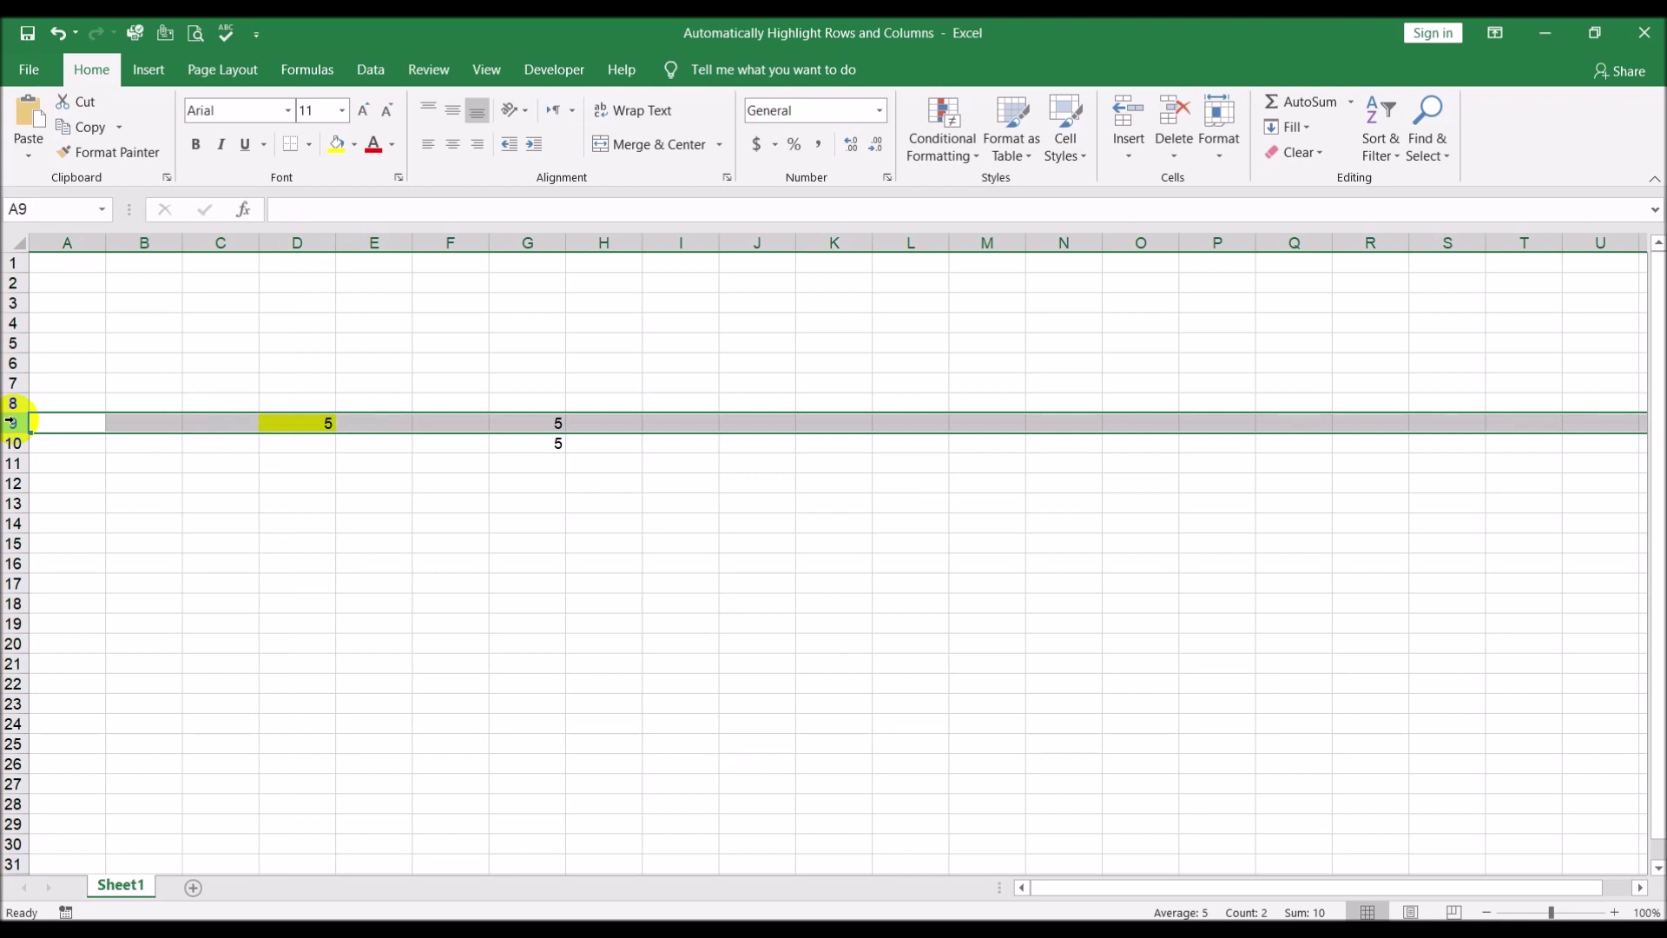
left_click_drag(278, 357, 518, 521)
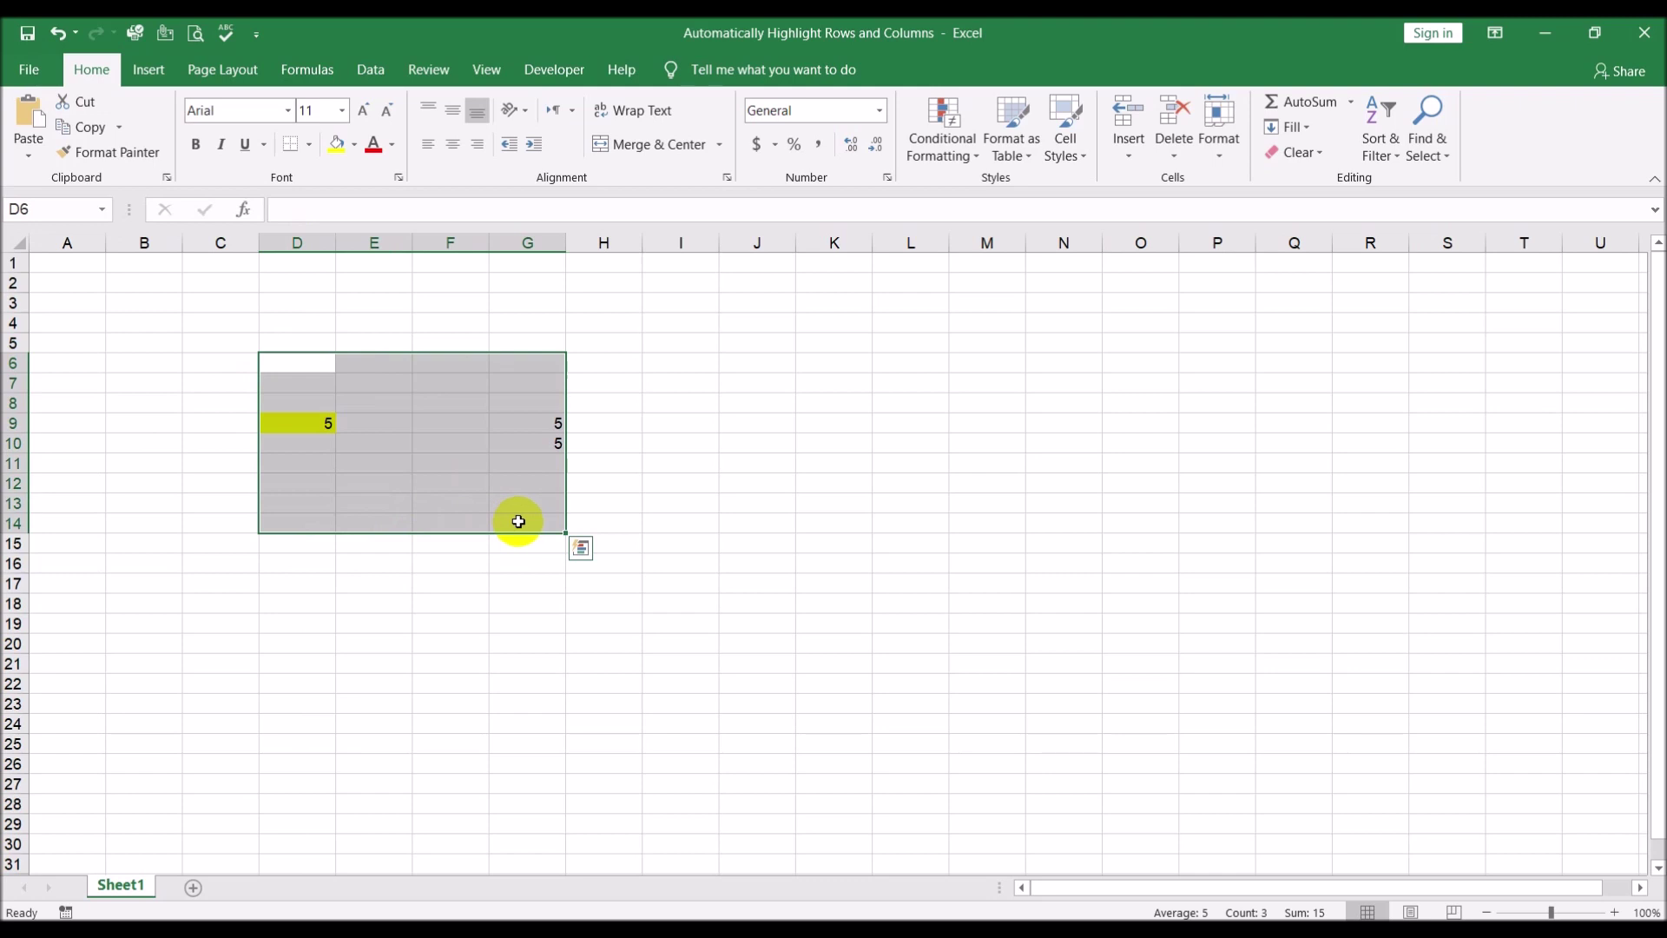
left_click(694, 520)
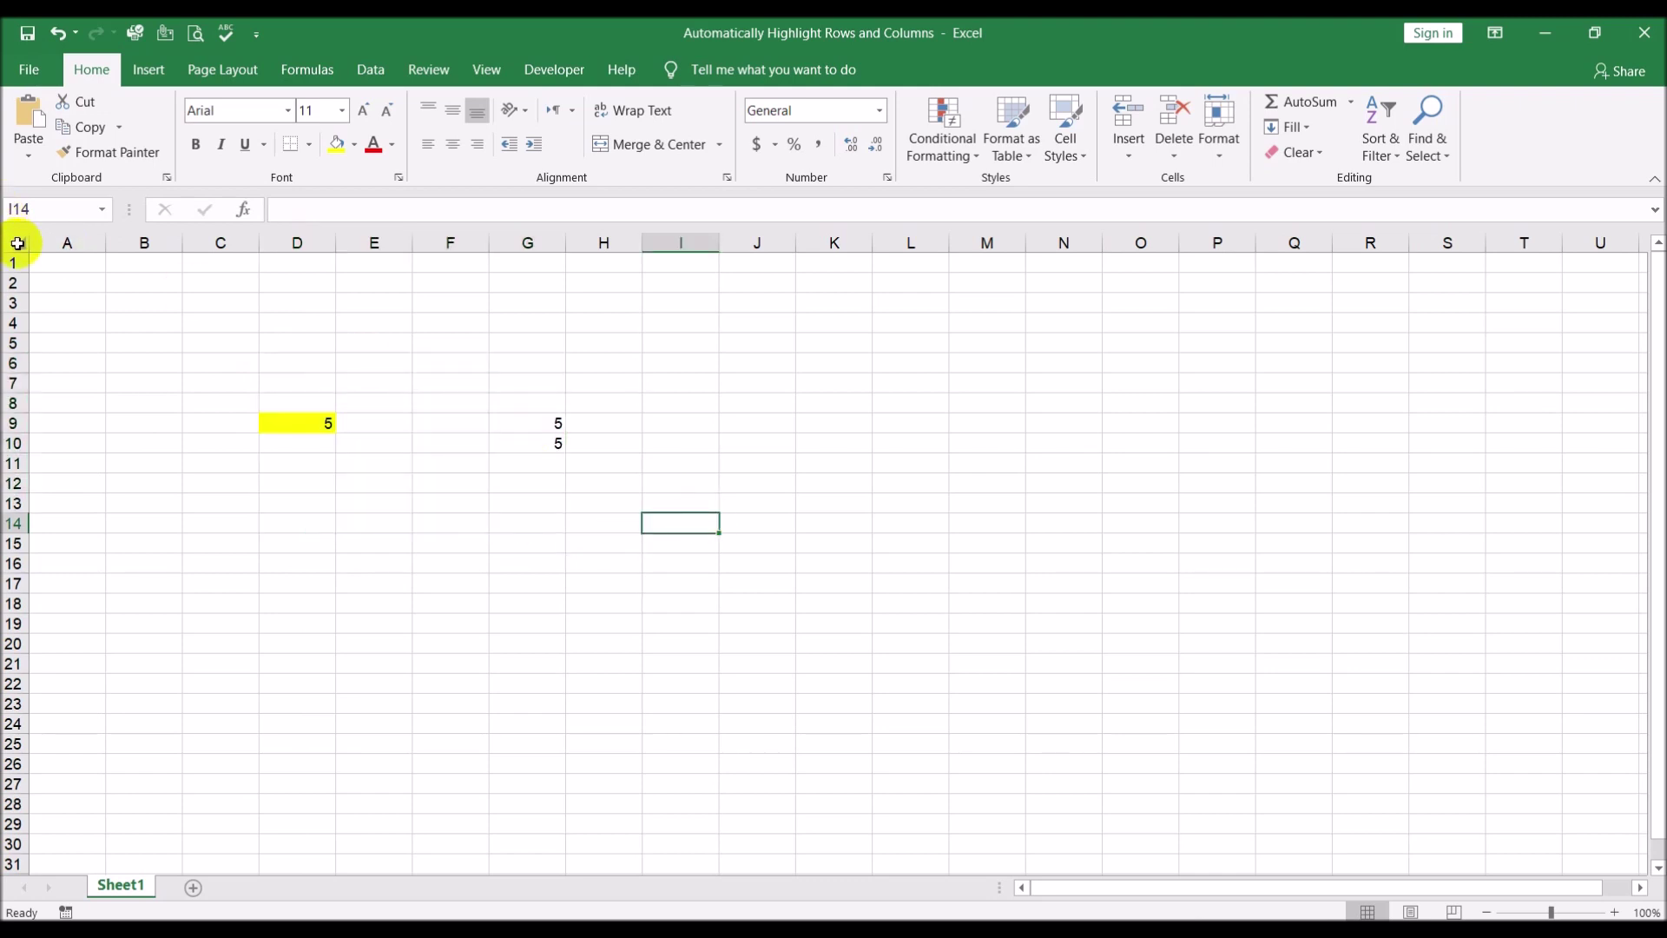
- Delete the contents of all cells on Sheet1, keeping the yellow fill
left_click(17, 244)
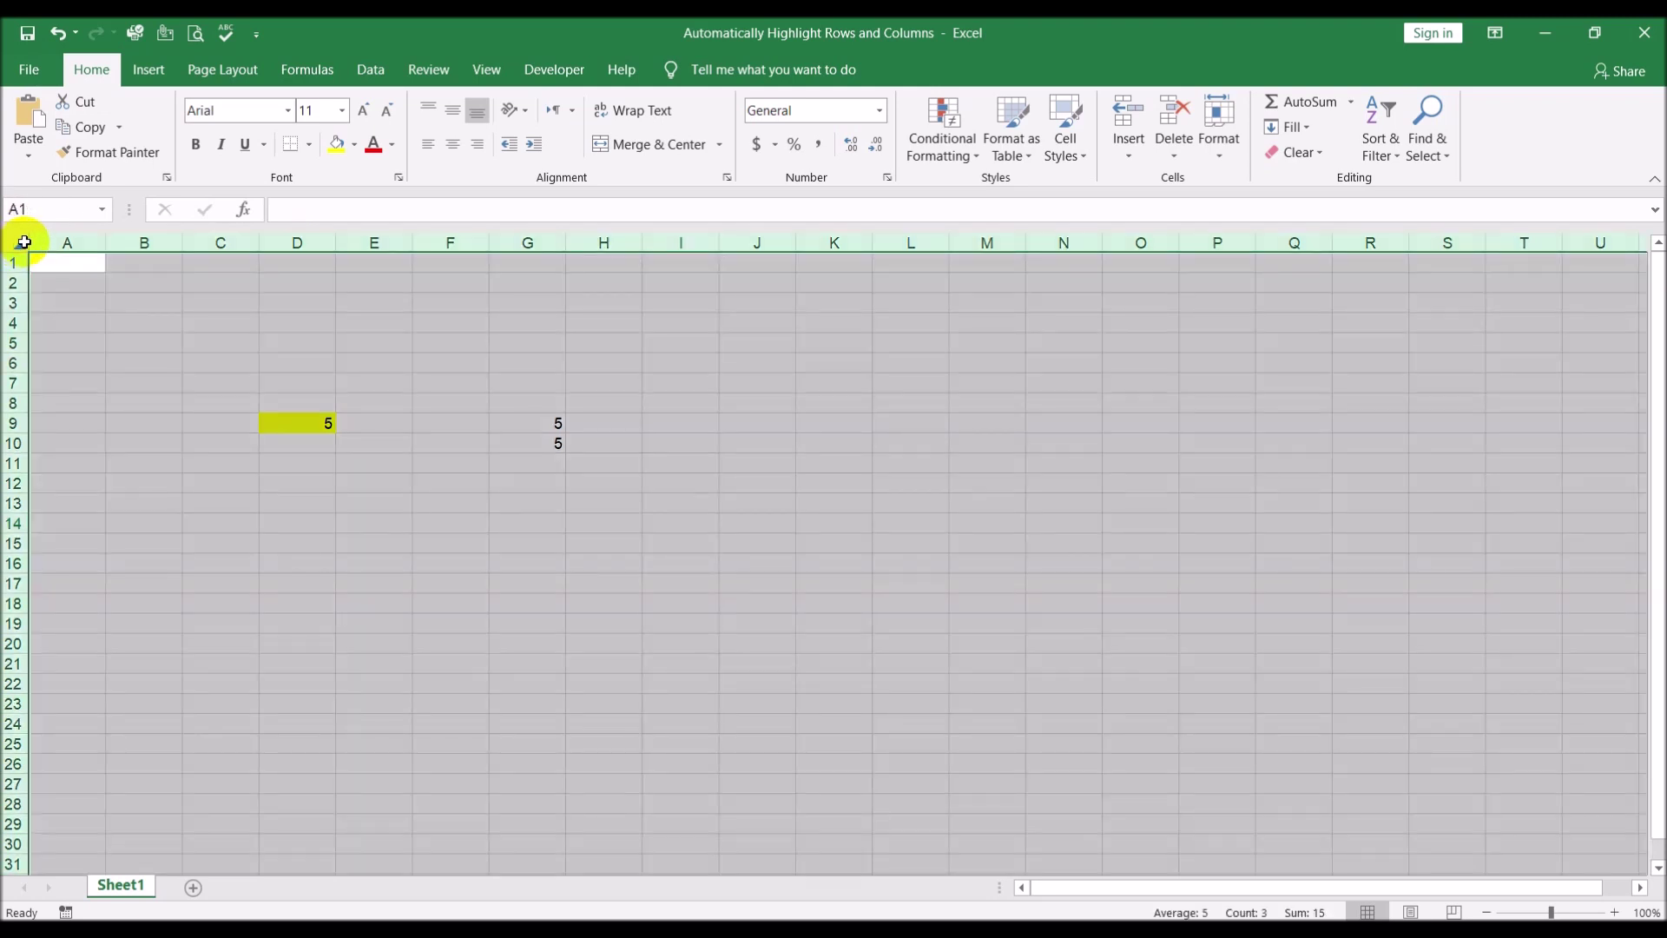
key("Delete")
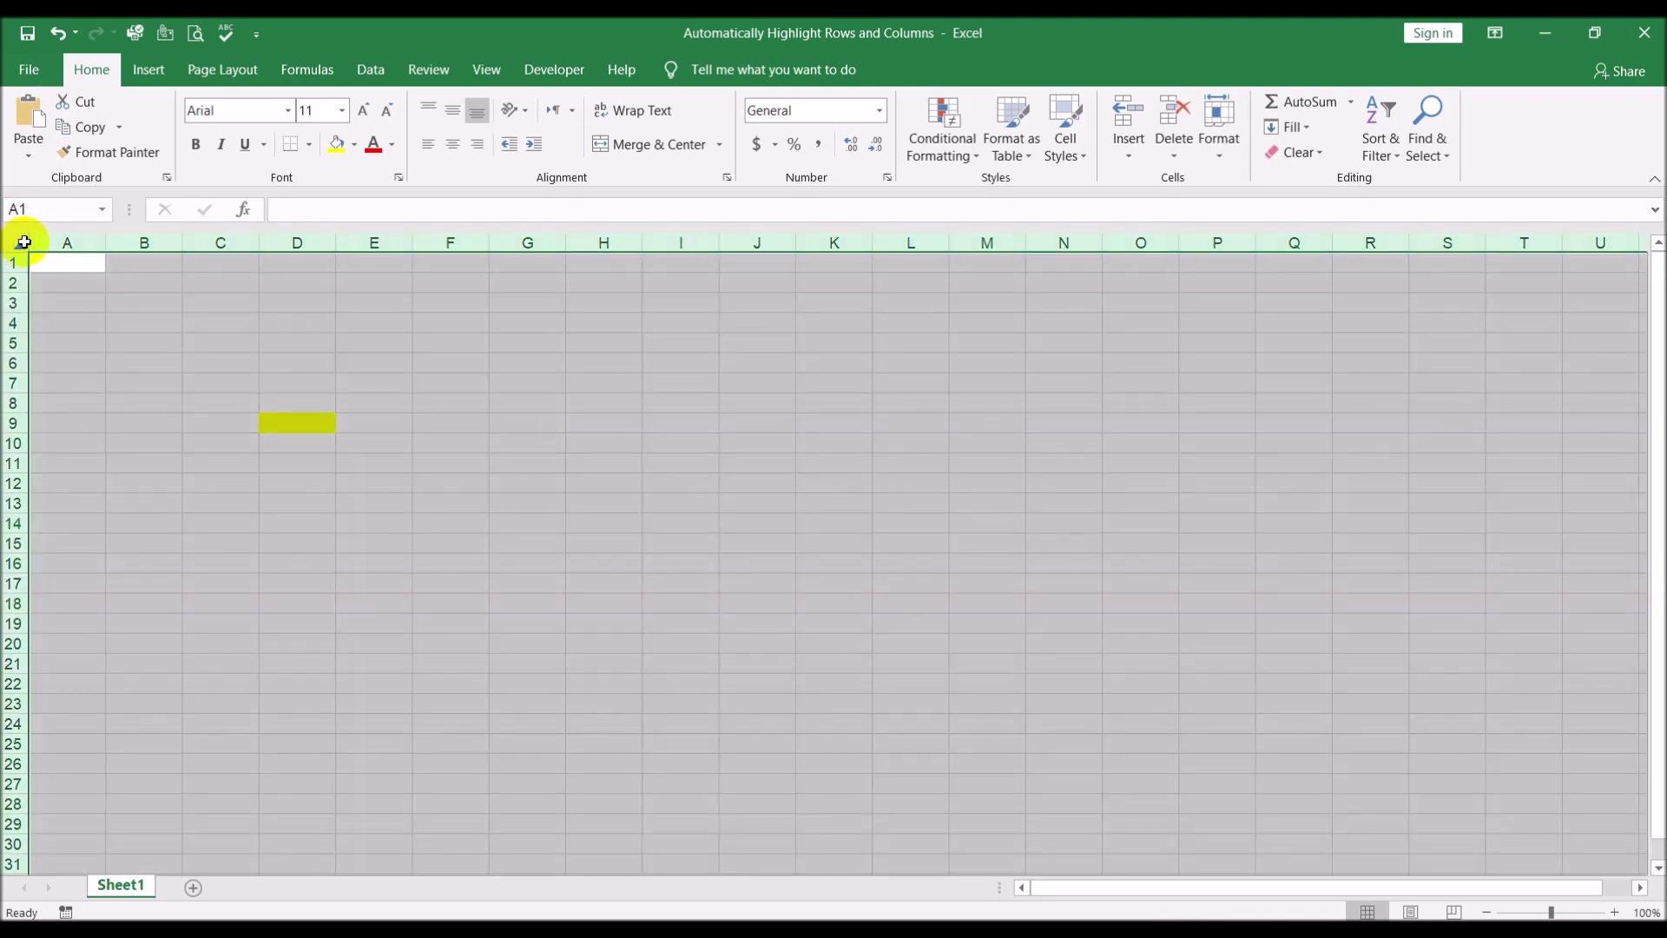
- Delete the defined name Test_Cell from the workbook
left_click(562, 421)
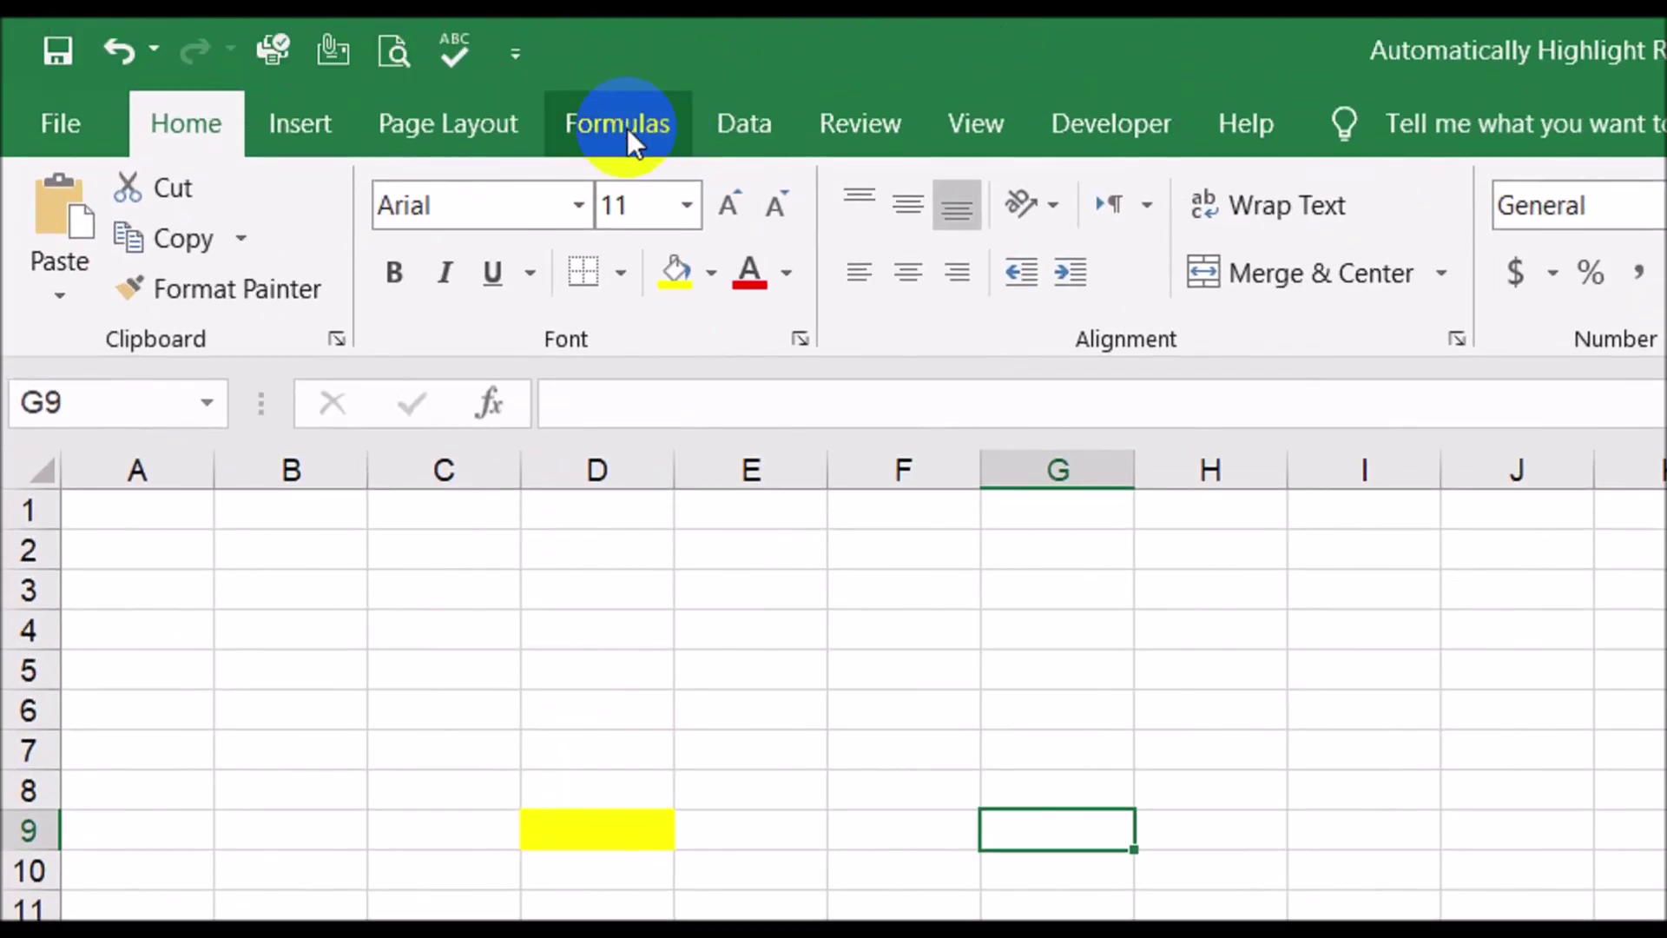
left_click(618, 124)
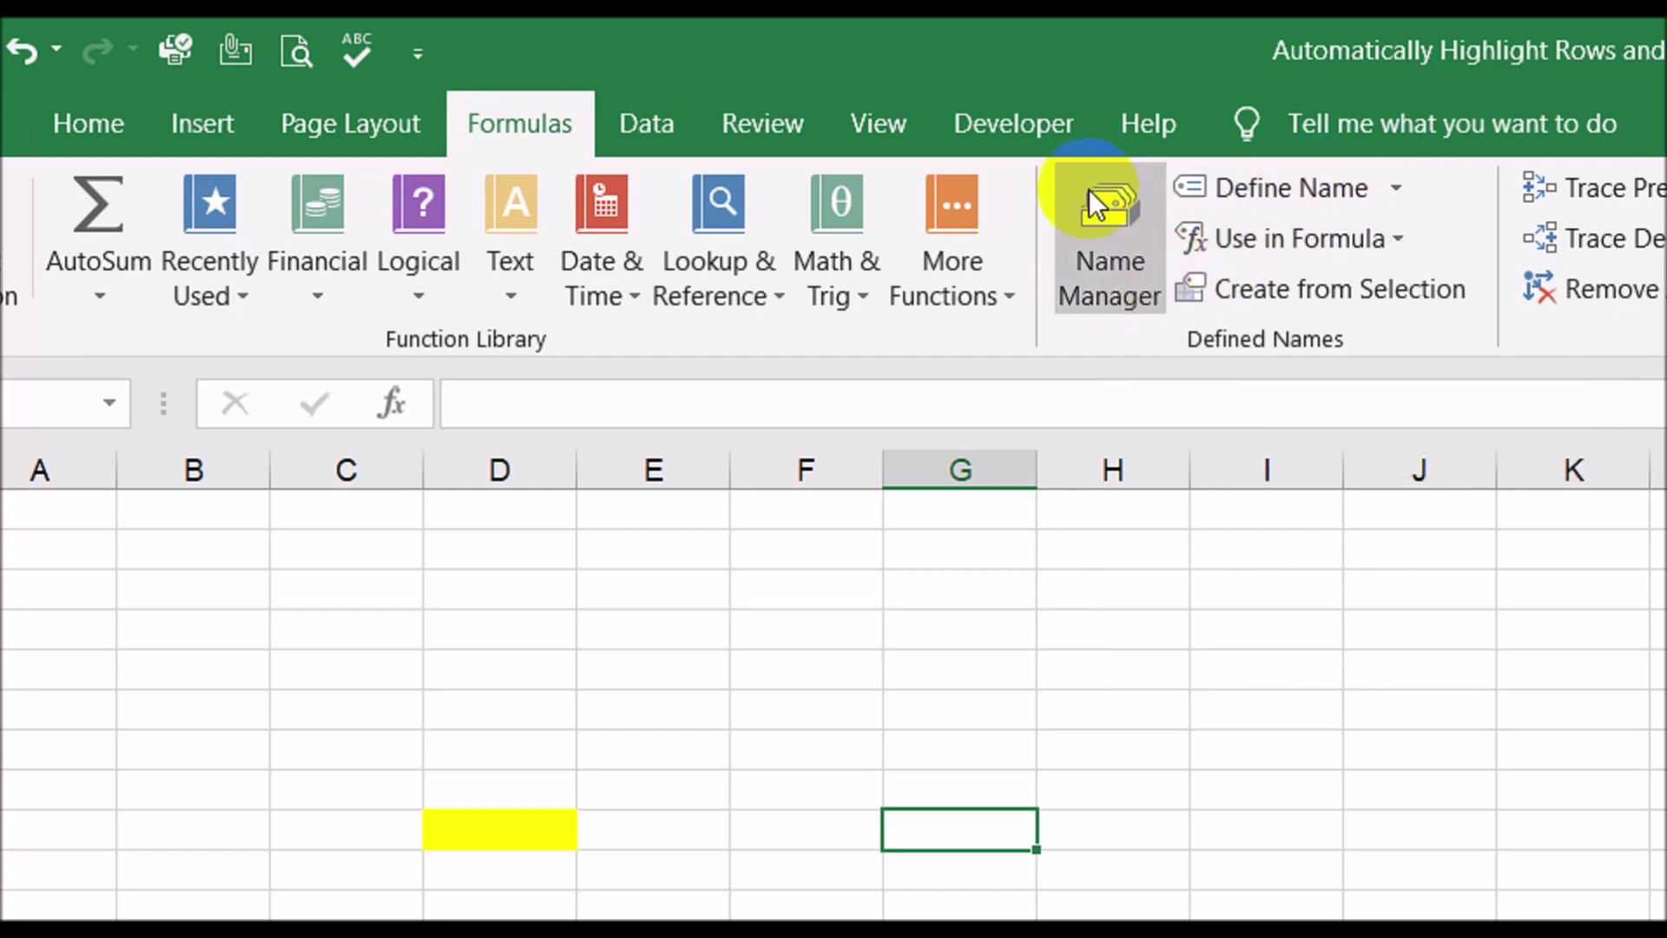
left_click(1121, 261)
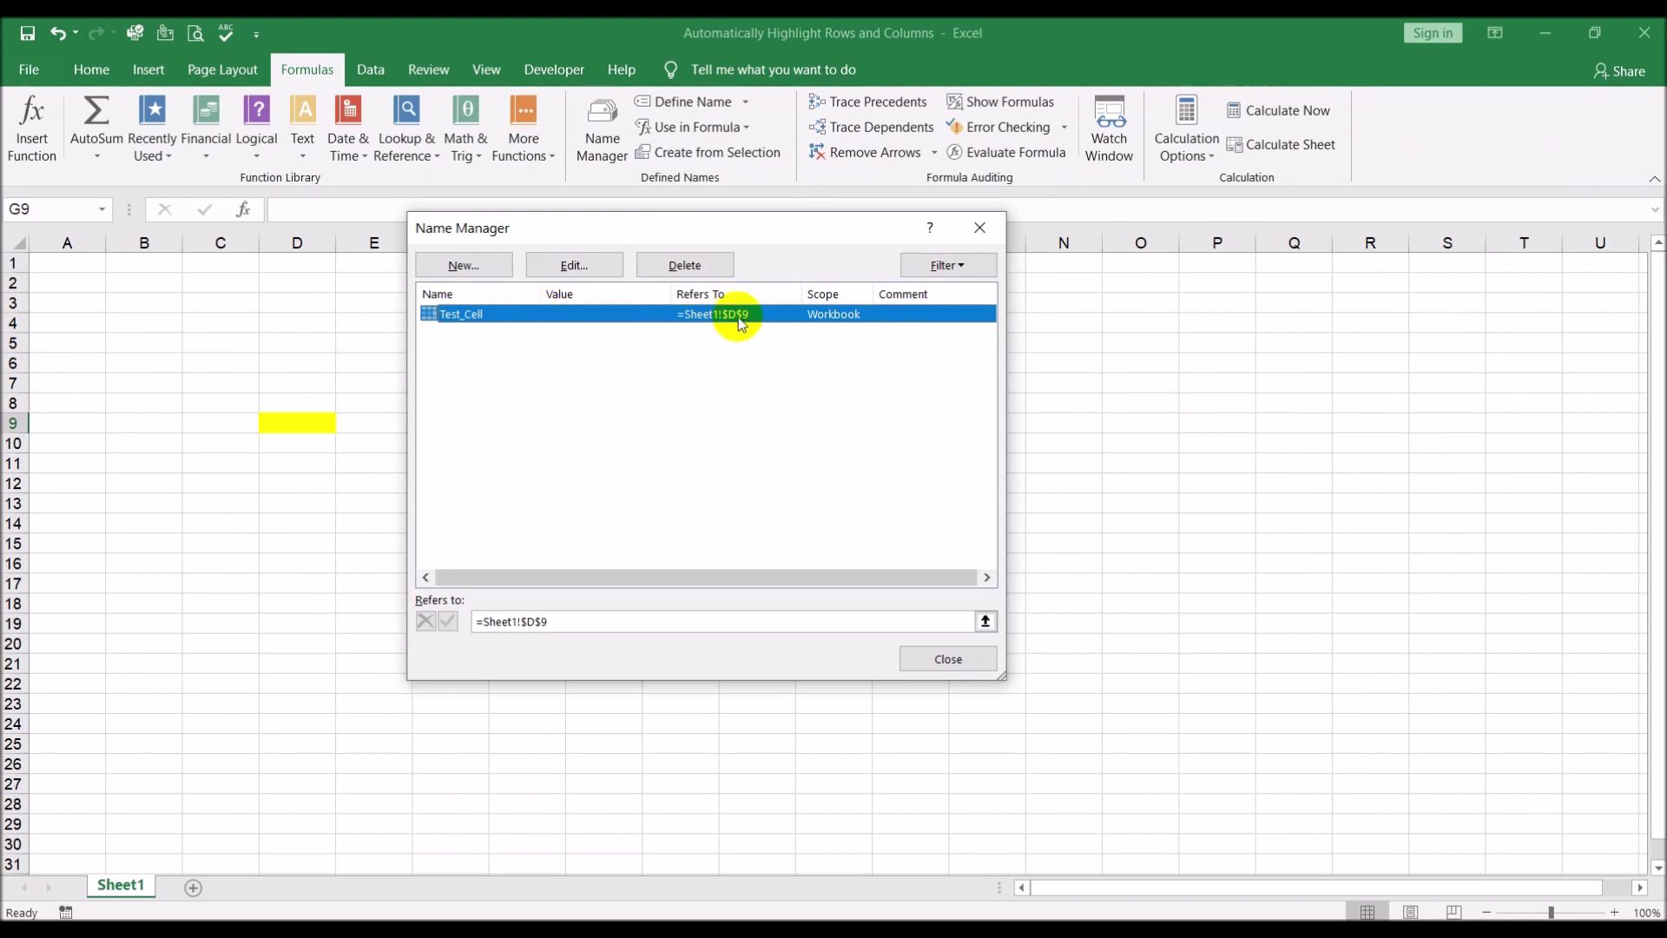
left_click(705, 266)
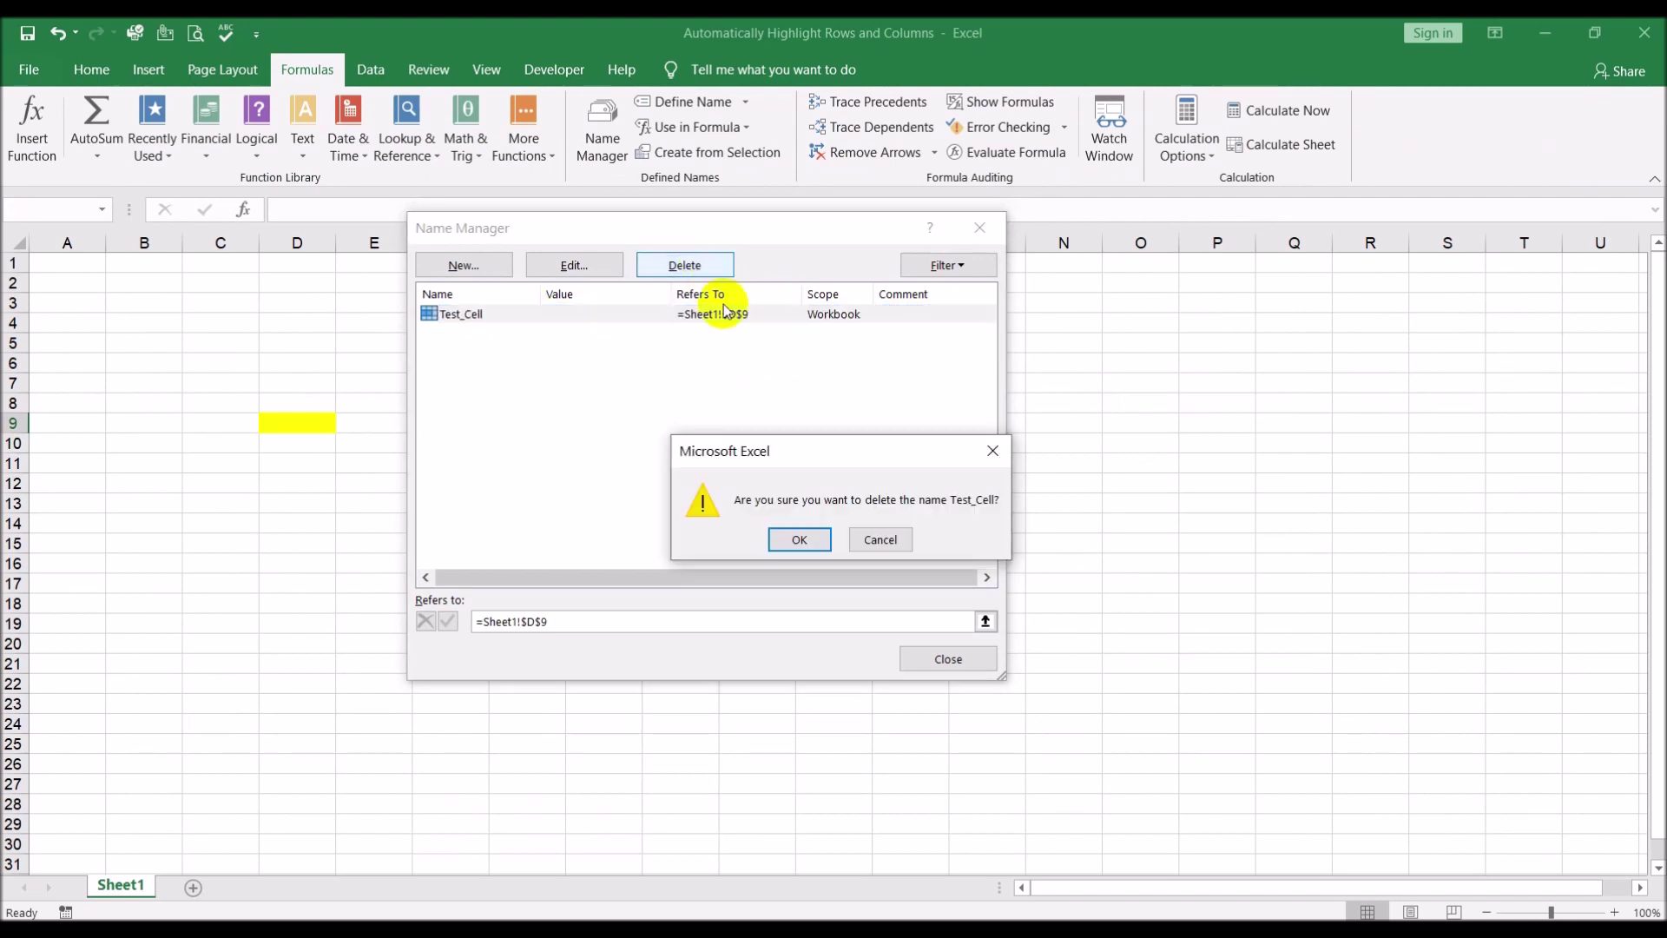
left_click(799, 539)
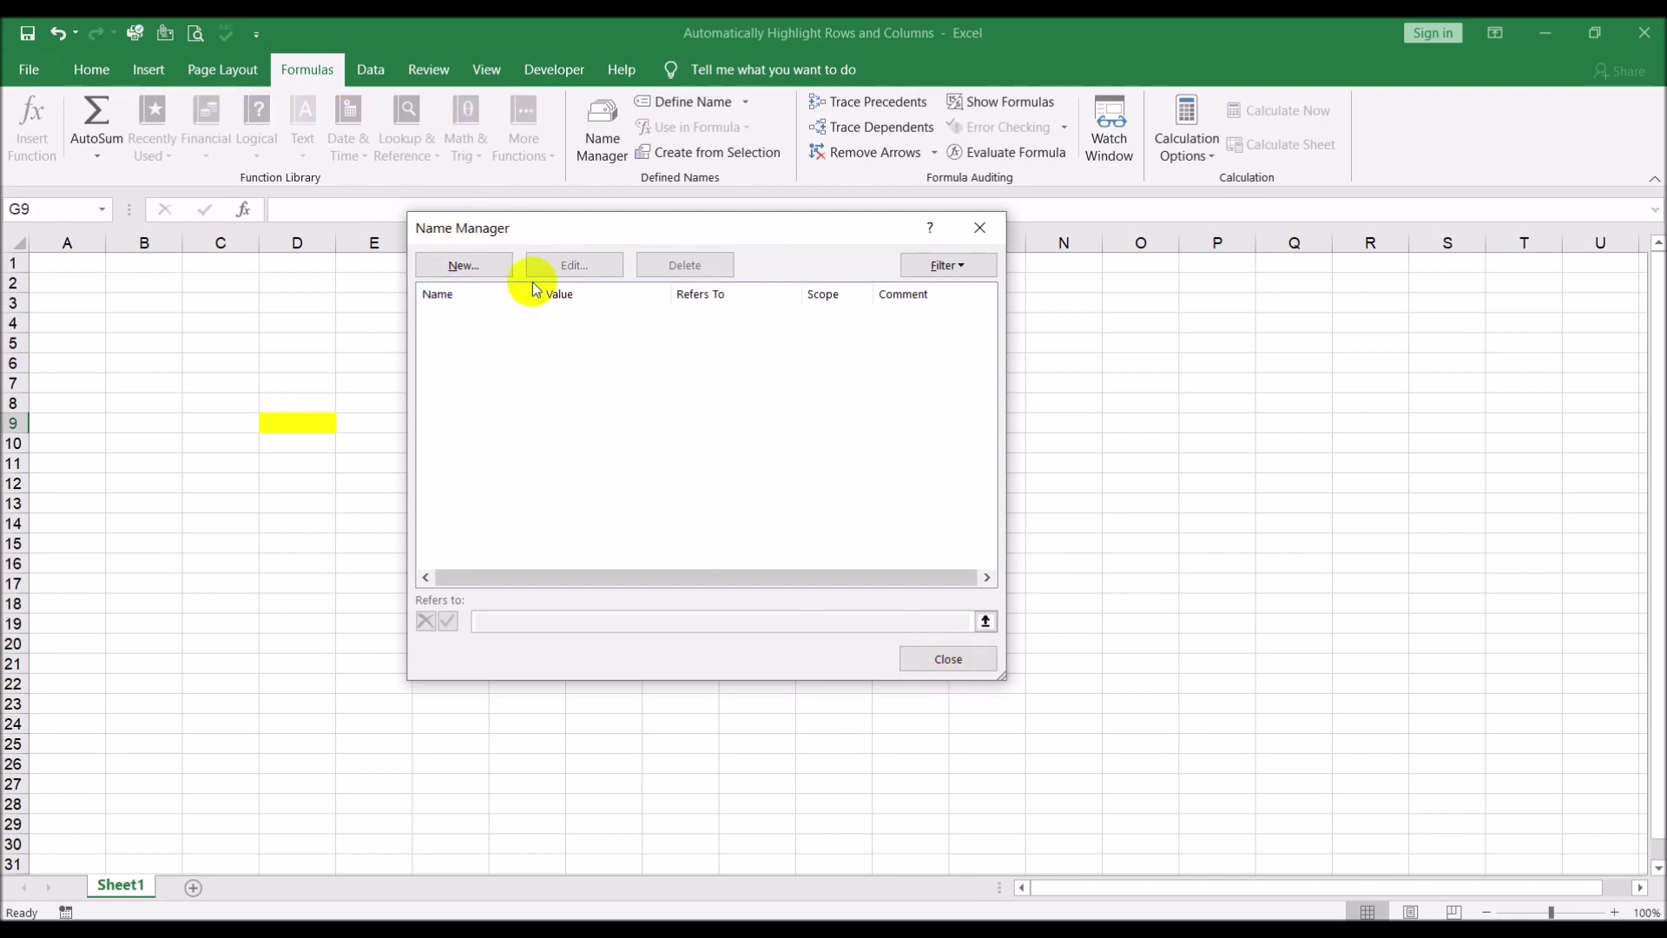
- Create a workbook-scoped name RowHighlighter that refers to =1
left_click(503, 267)
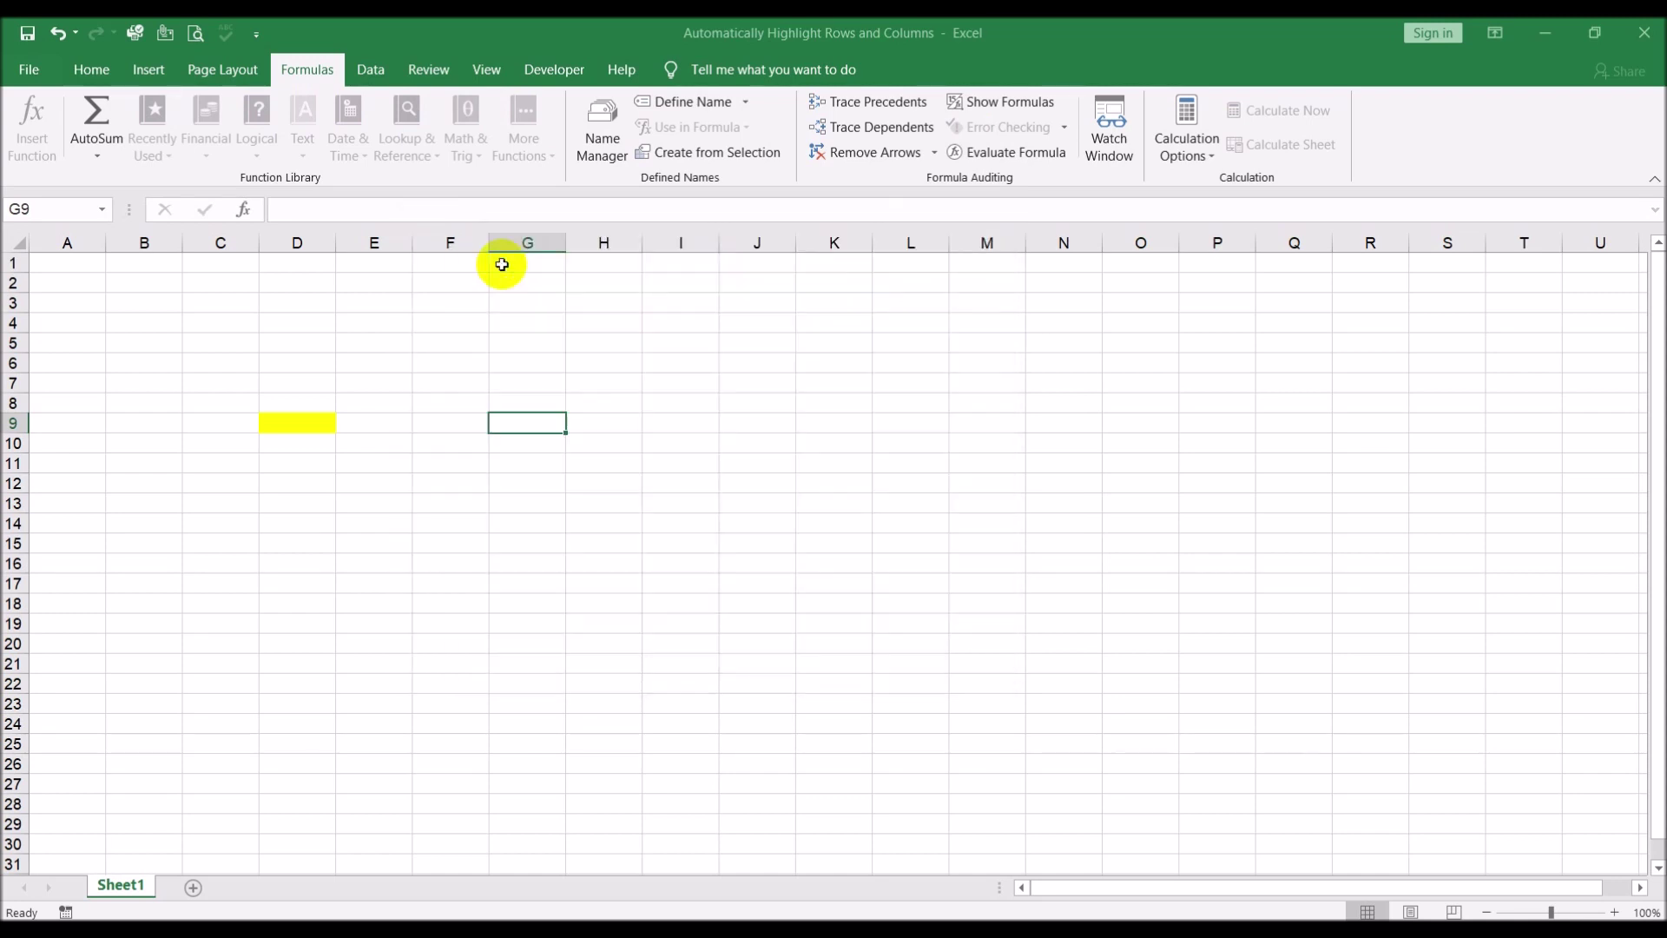
type("RowHighlighter")
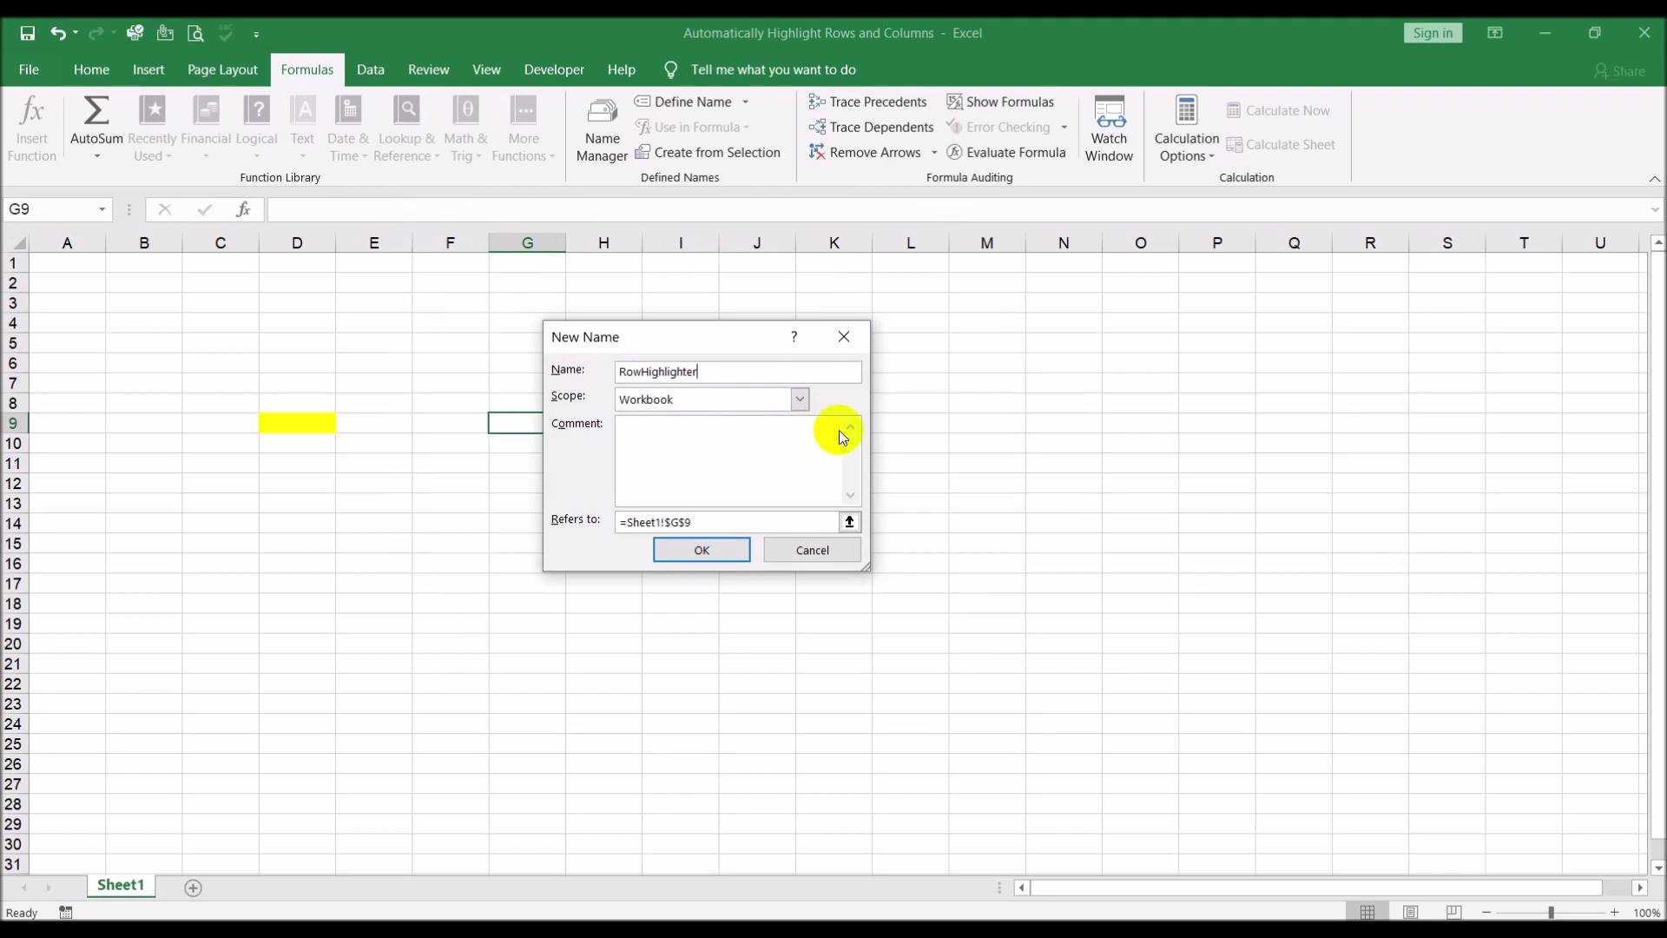
left_click(763, 521)
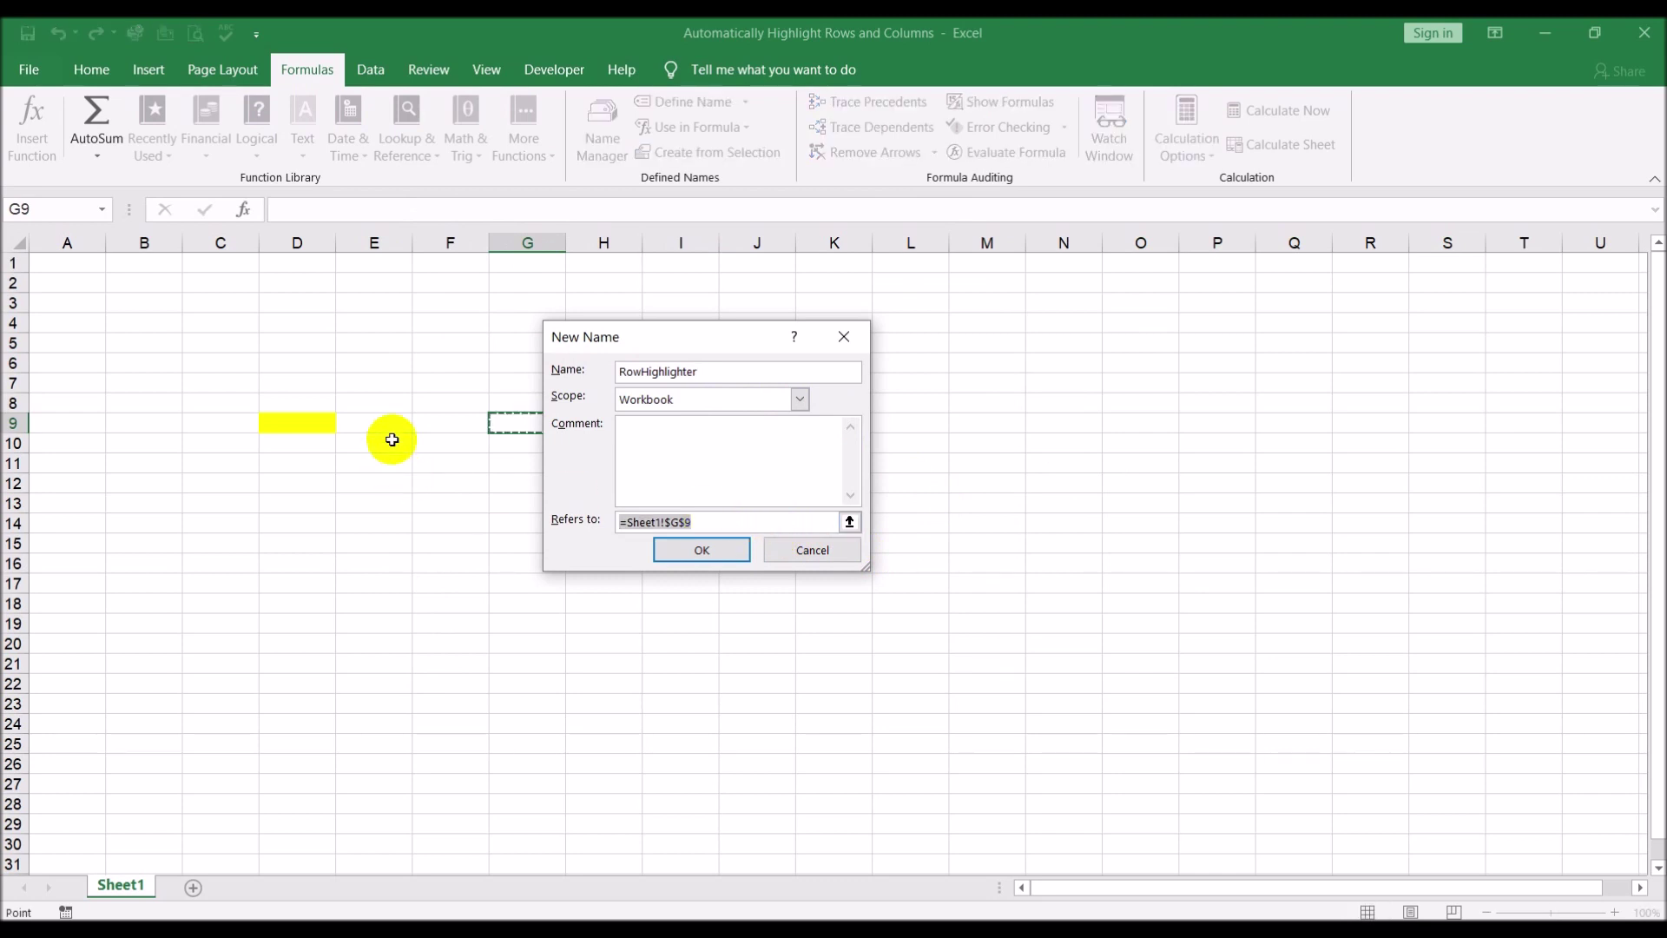
type("=1")
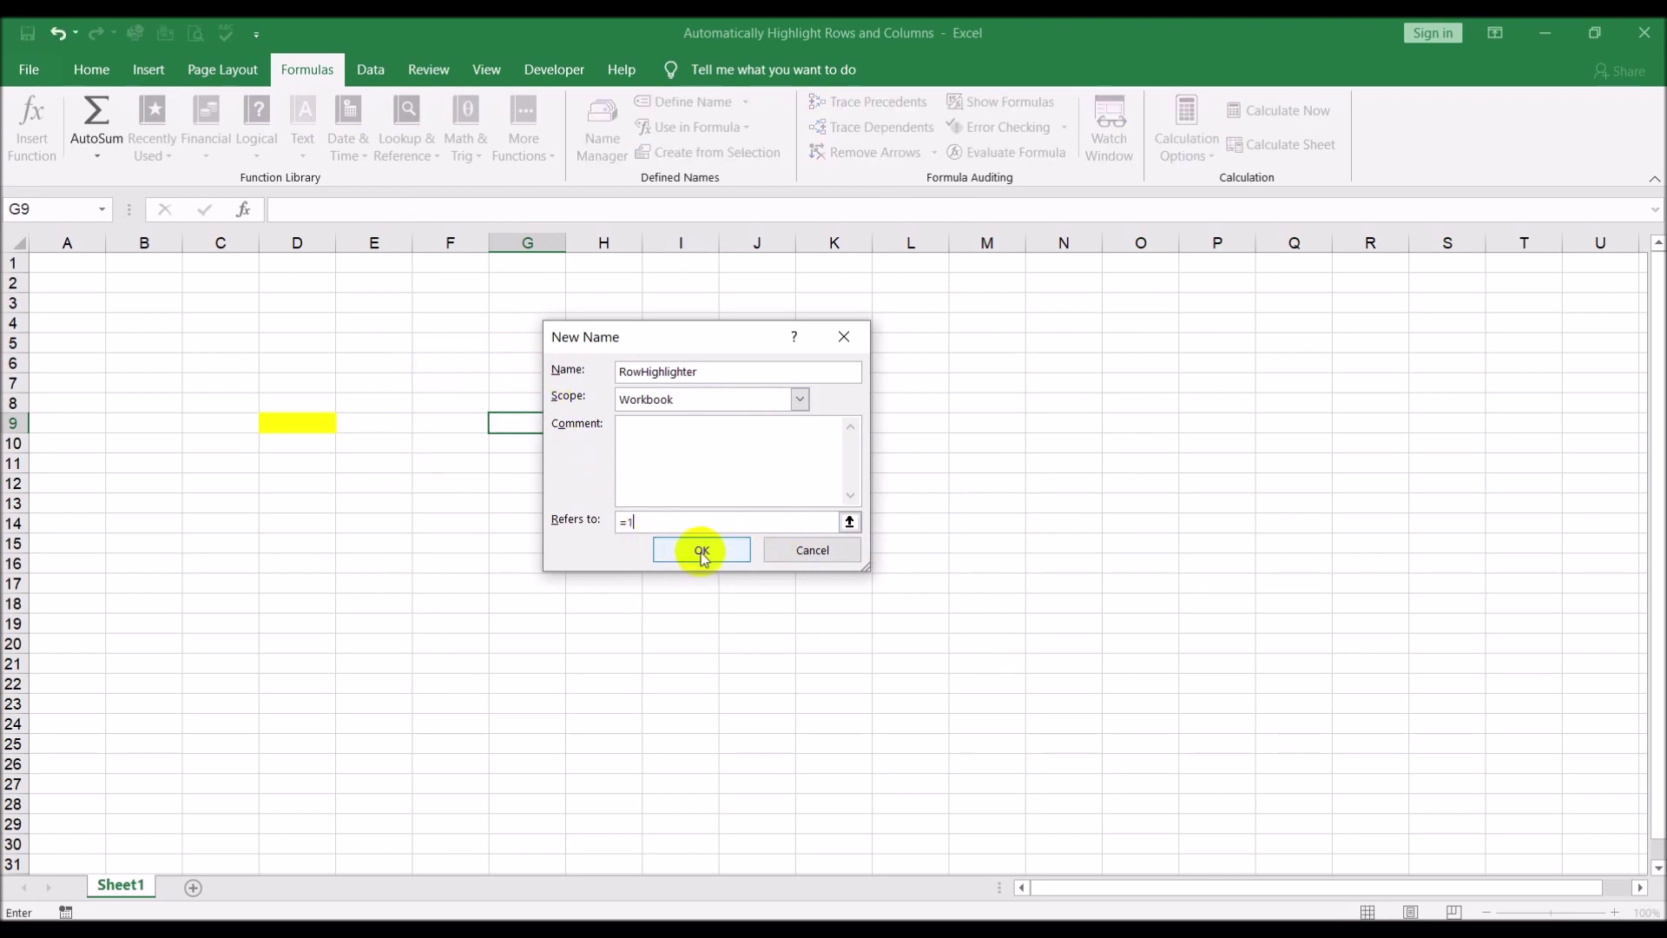
left_click(701, 551)
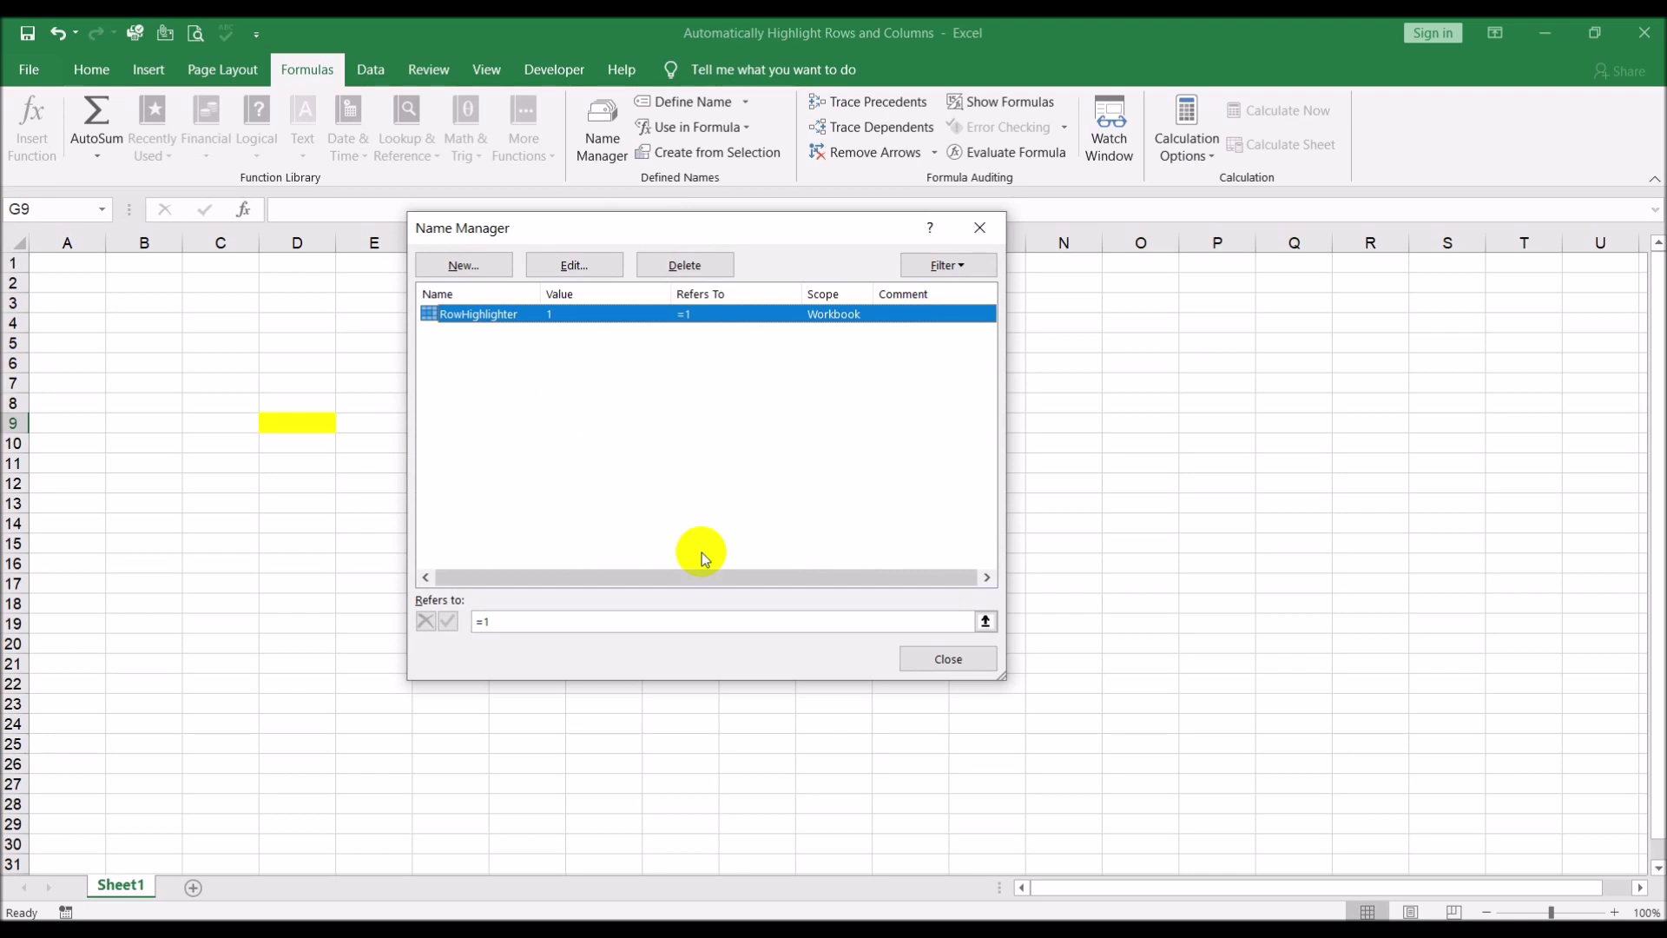
left_click(931, 658)
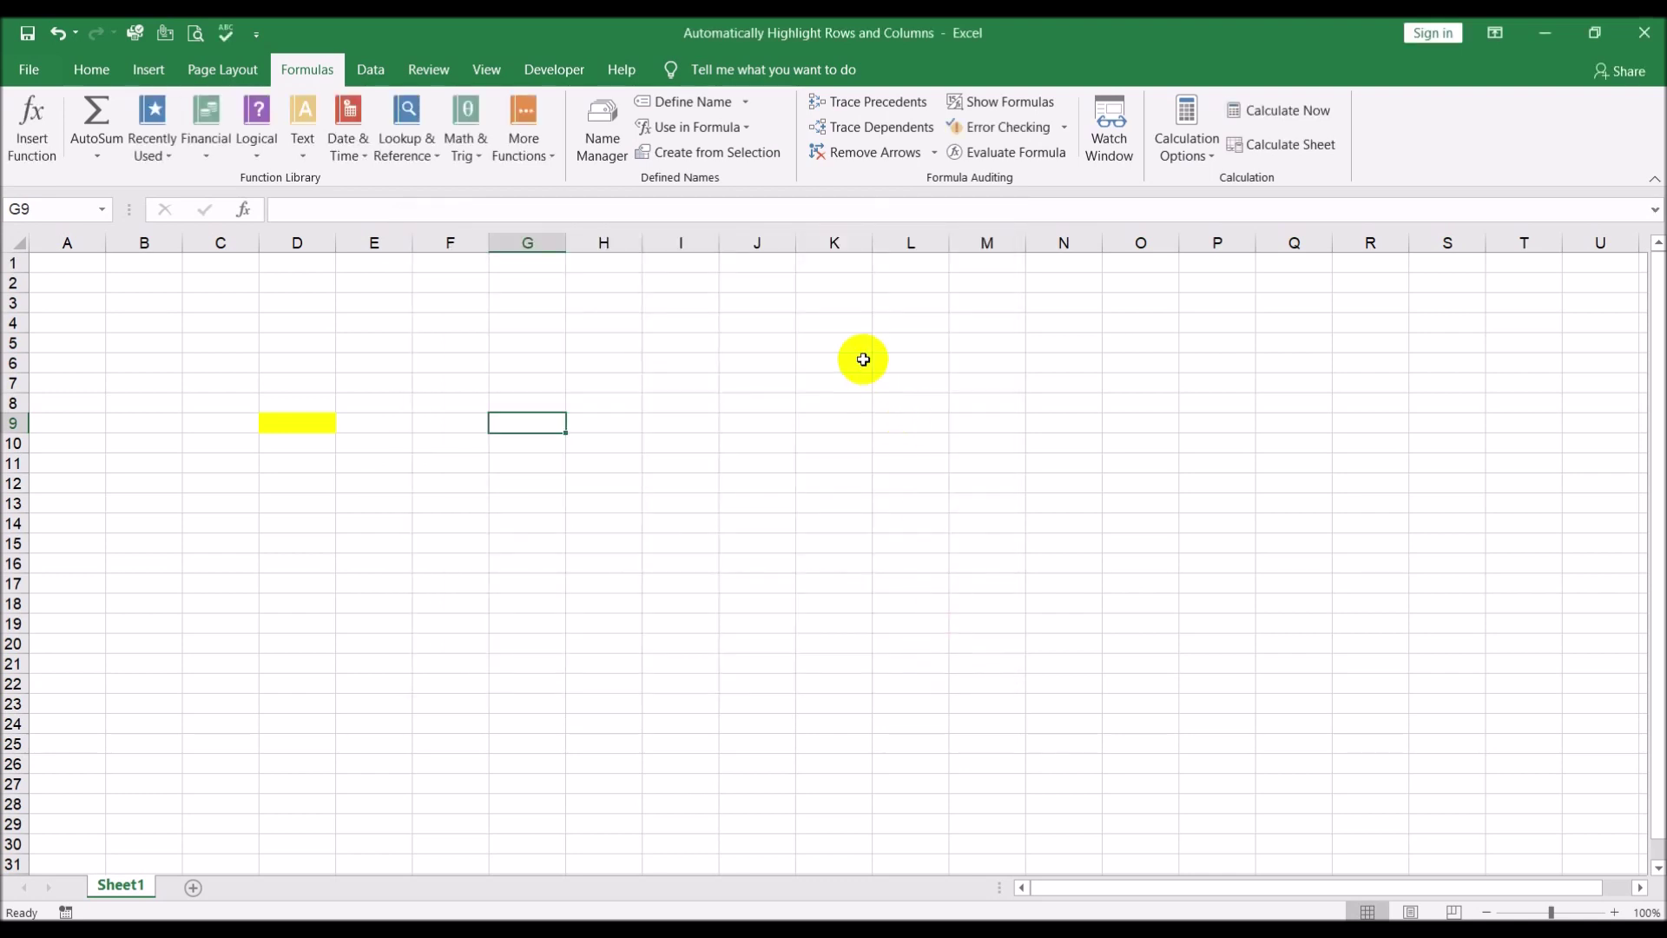
- Define a second workbook-scoped name, ColumnHighLighter, that refers to =1
left_click(708, 105)
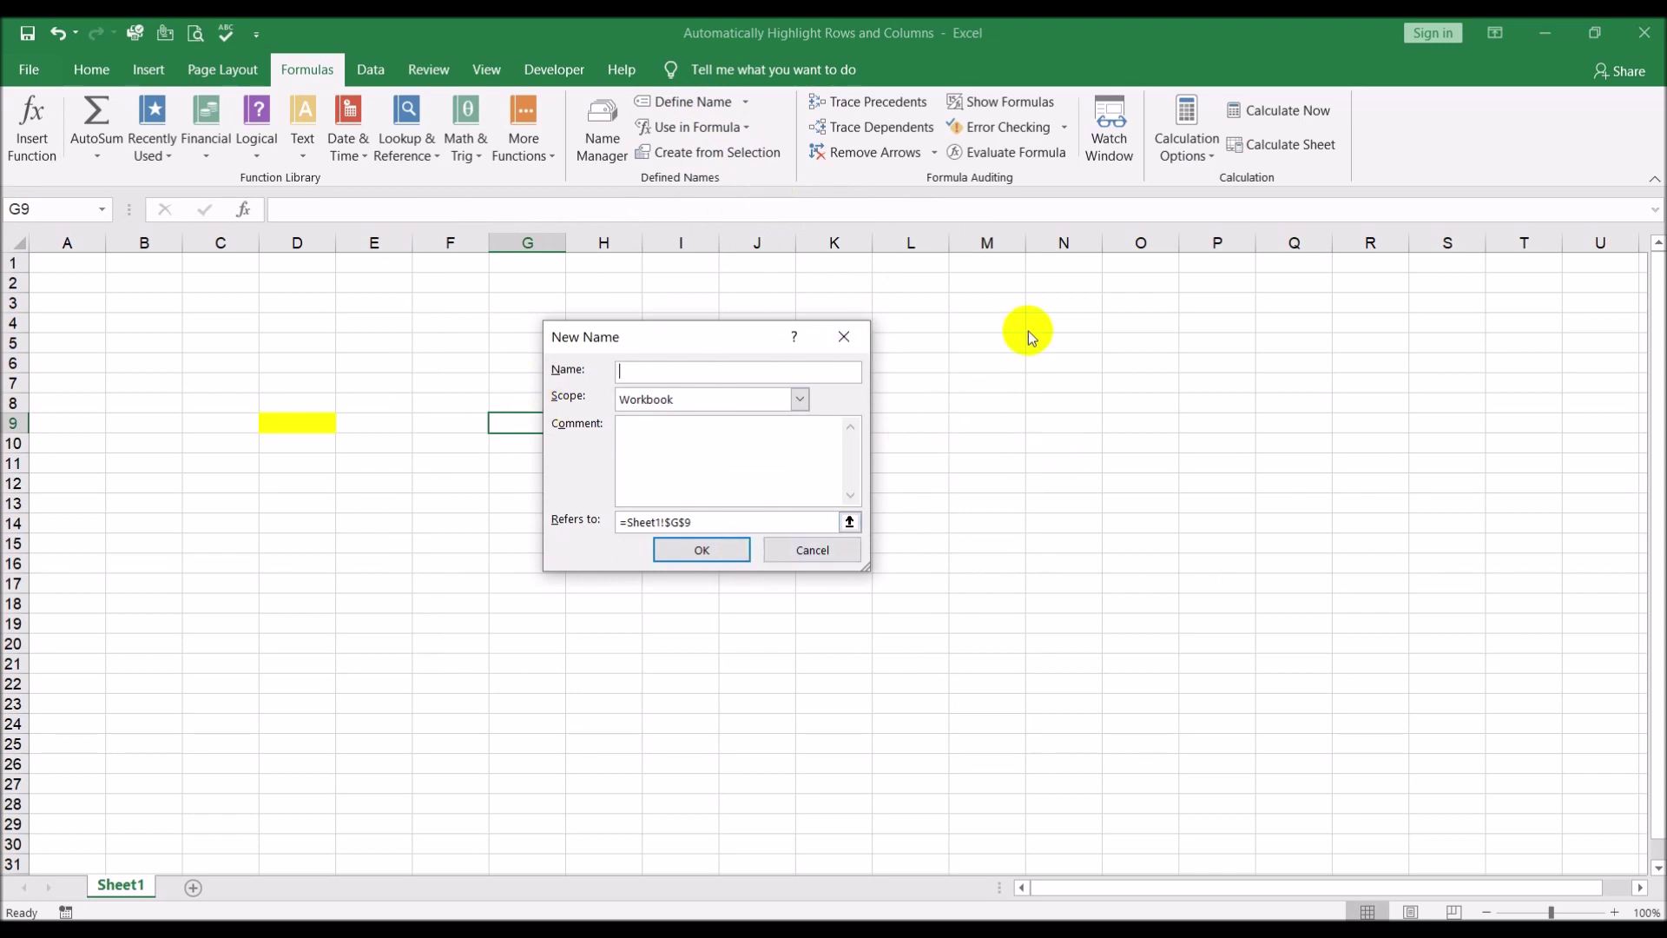
type("ColumnHighLighter")
left_click(744, 521)
type("=1")
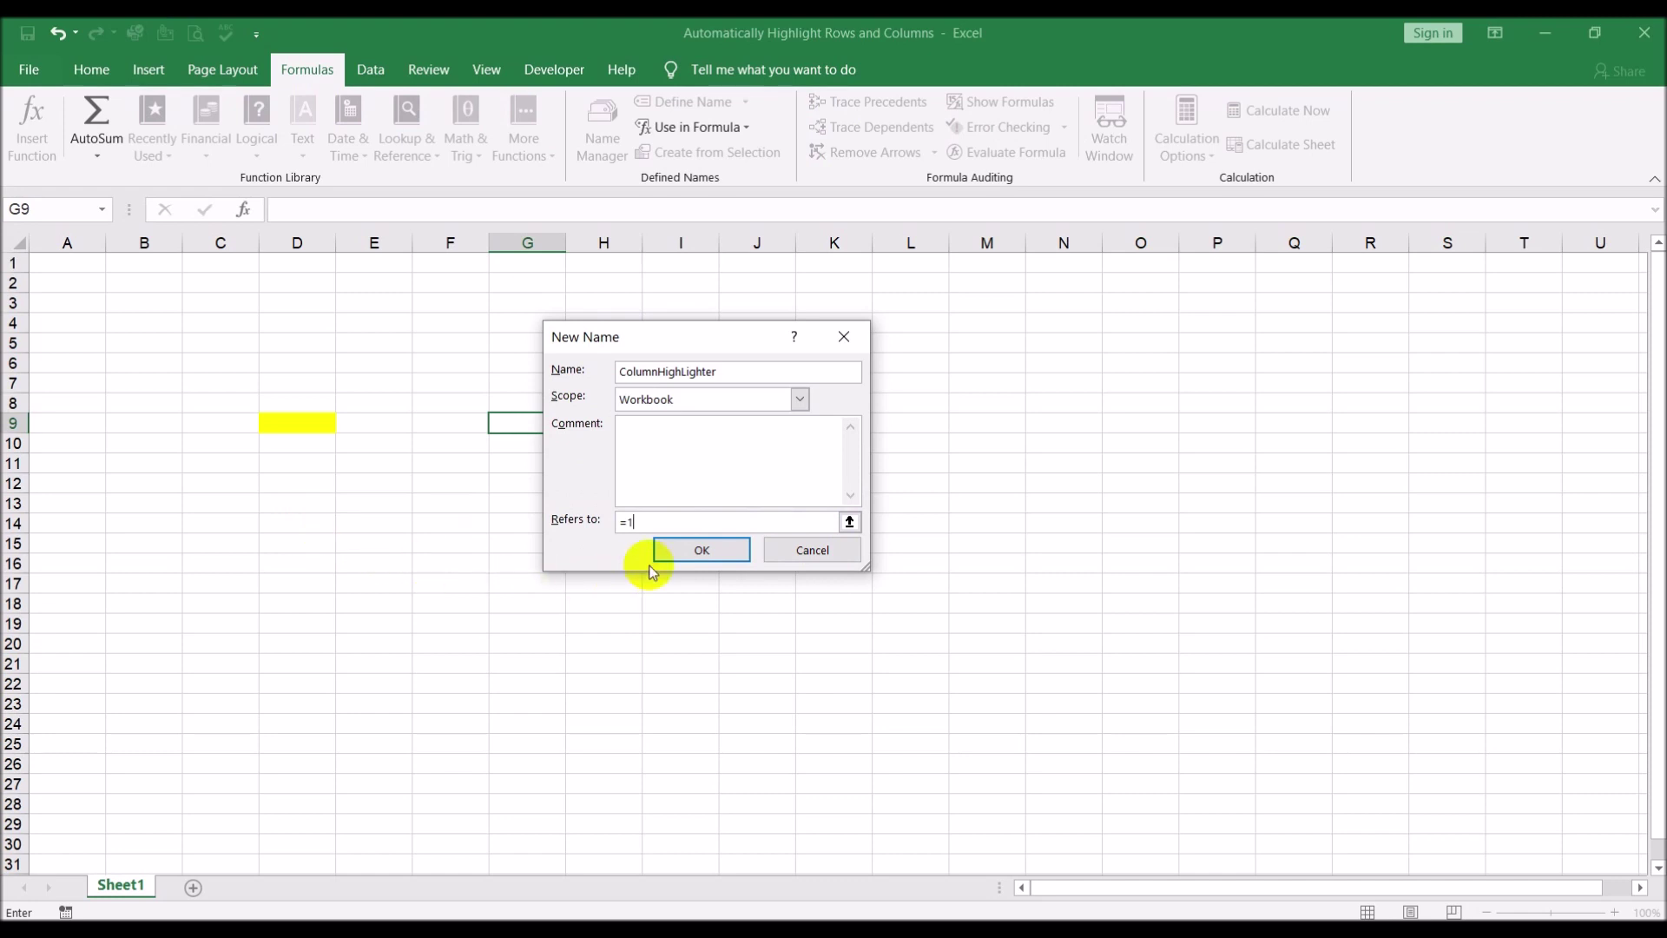
left_click(668, 550)
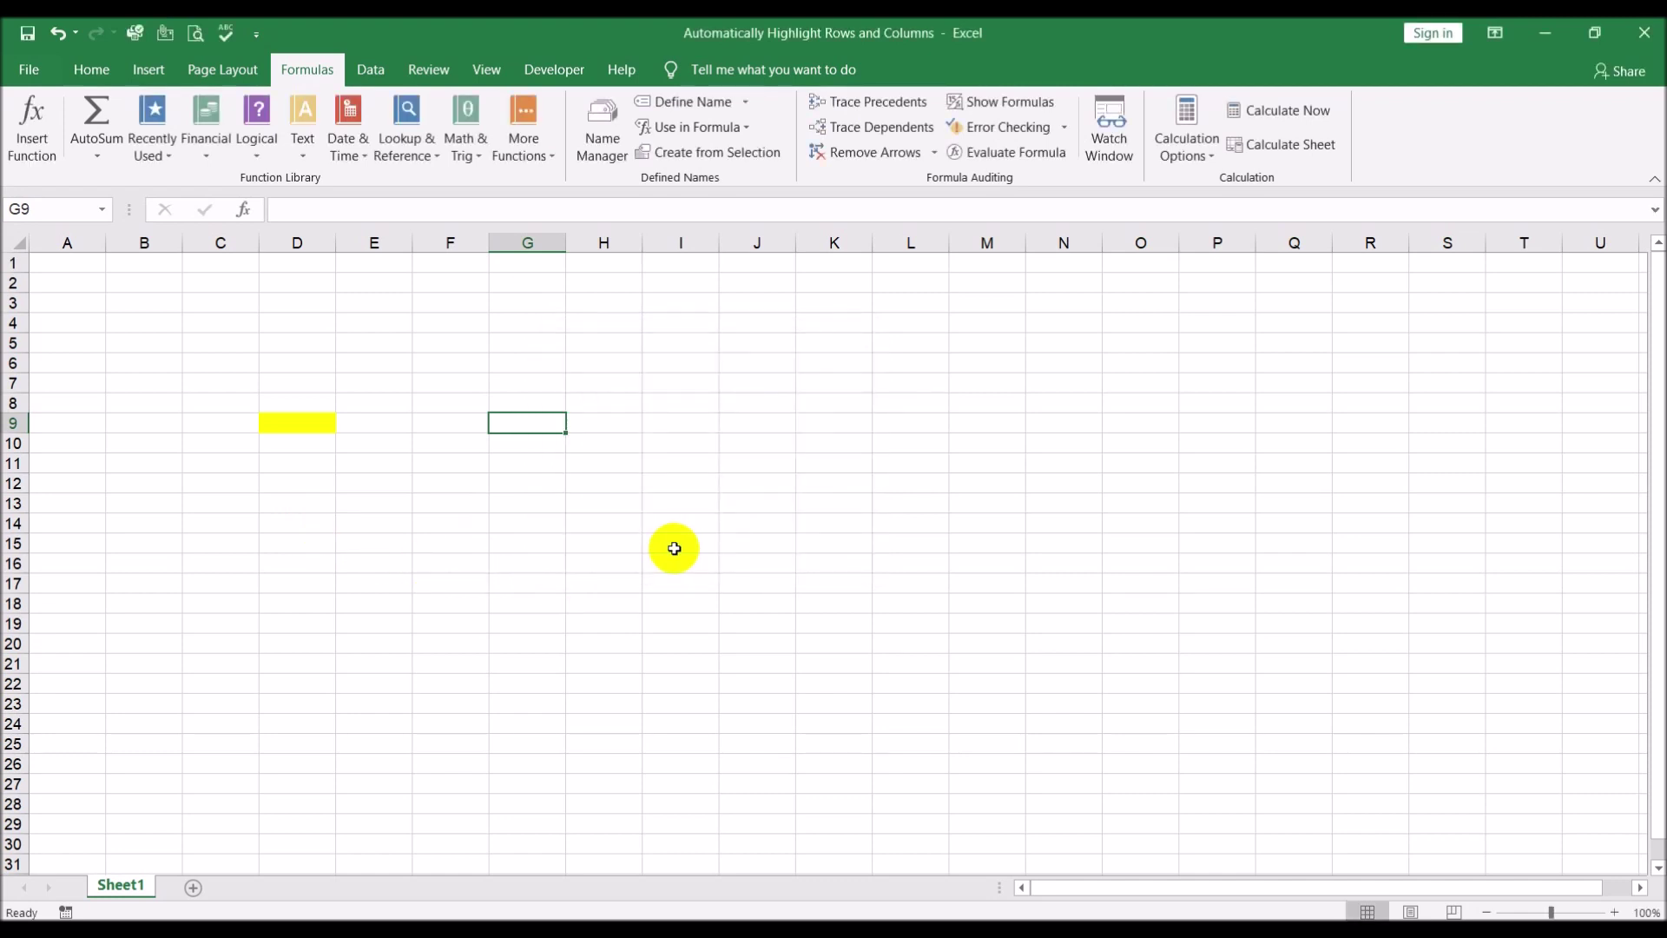
- Review the workbook's defined names in the Name Manager, widening the Name column to read them in full
left_click(604, 126)
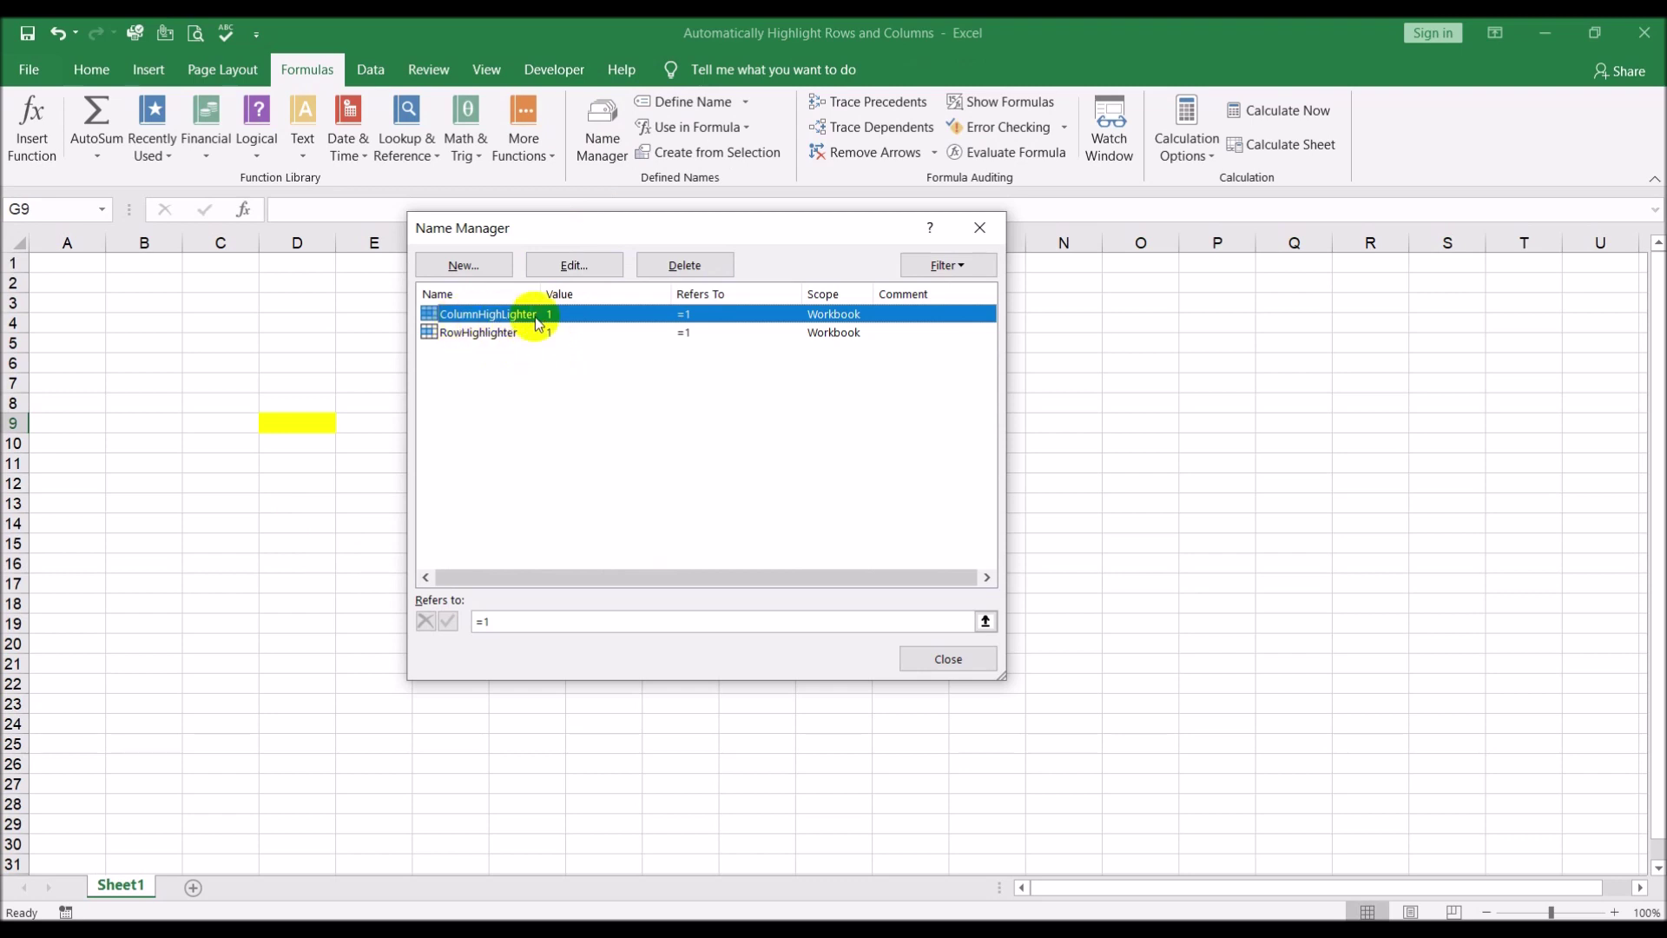
left_click_drag(540, 293, 563, 293)
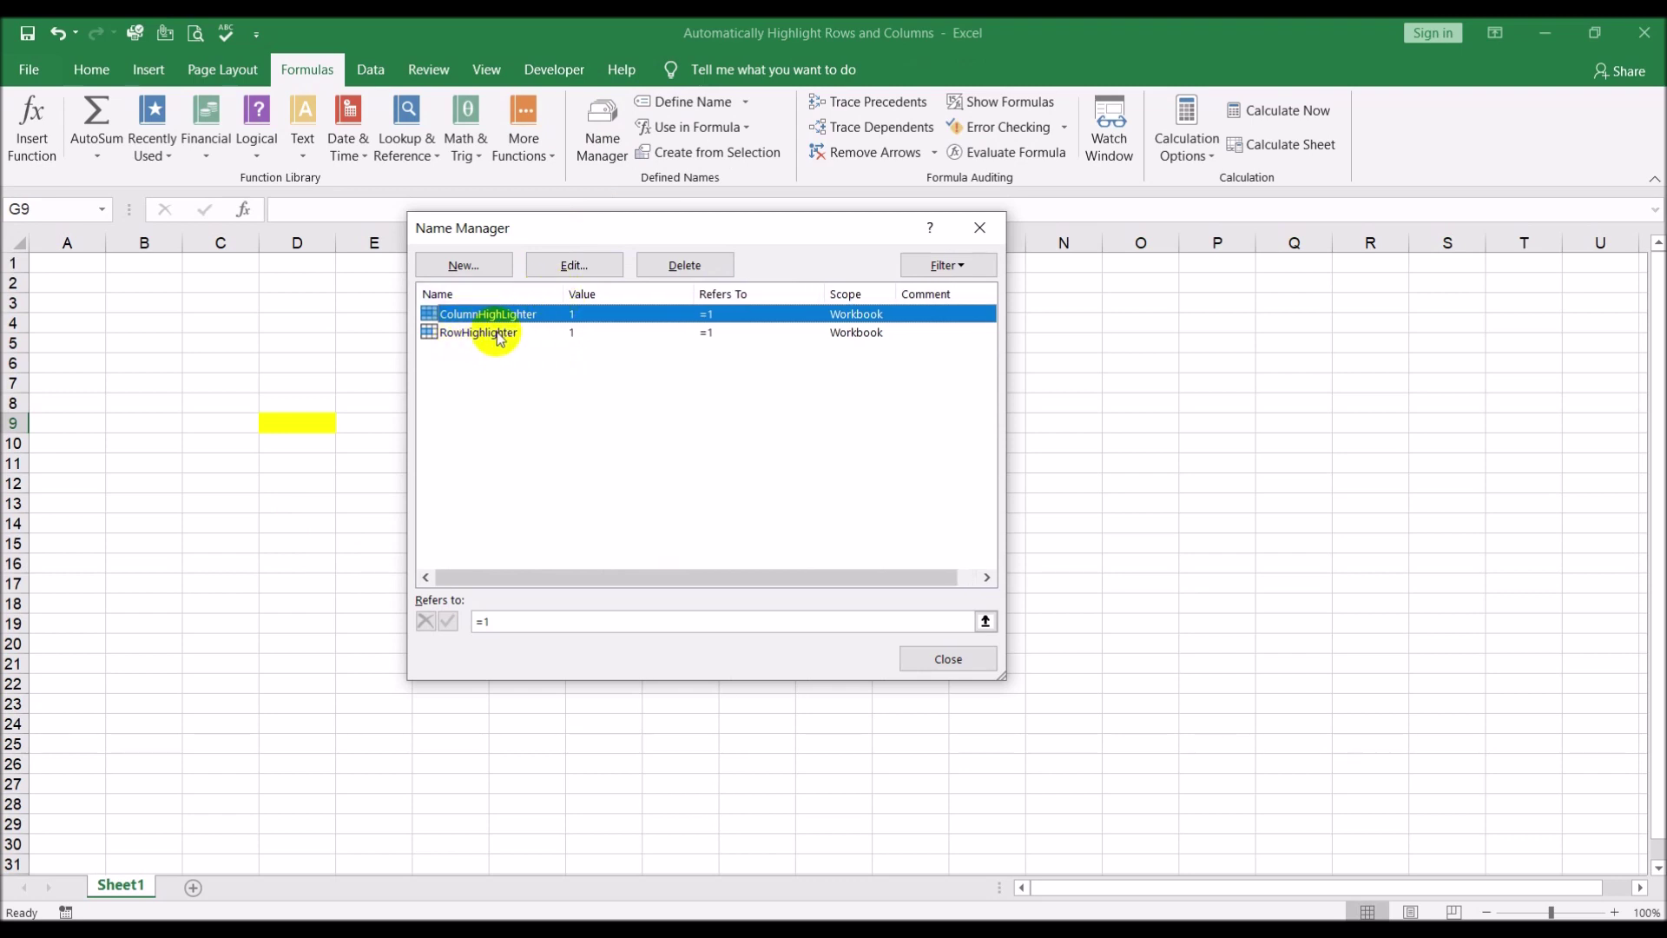
left_click(916, 659)
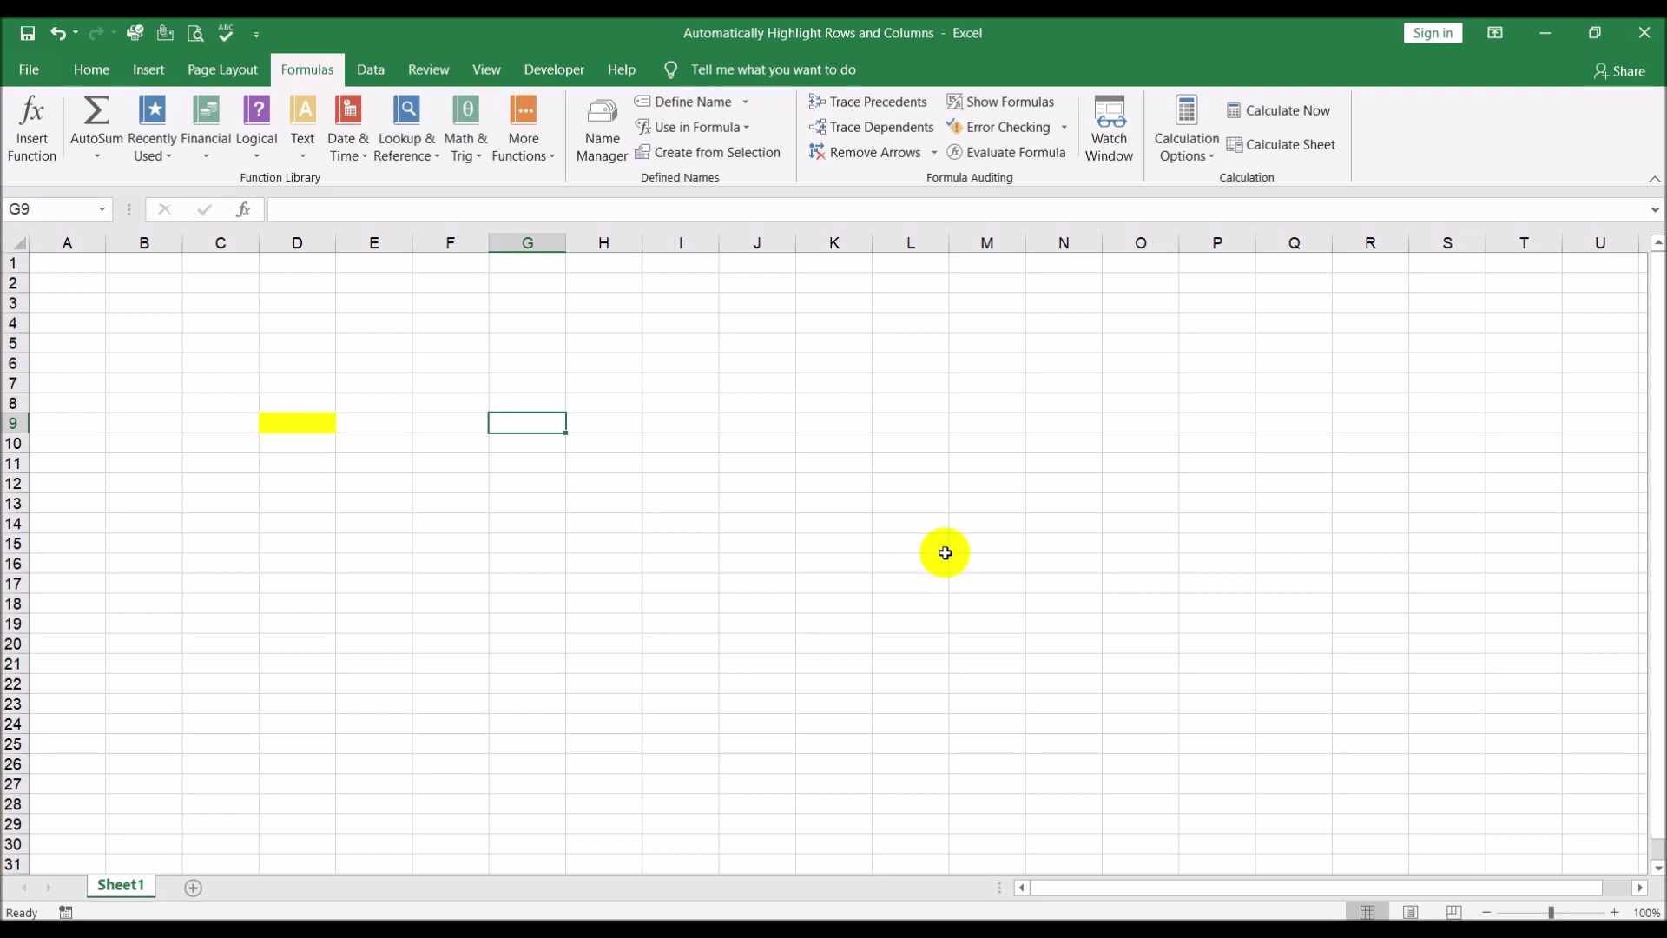
left_click(569, 72)
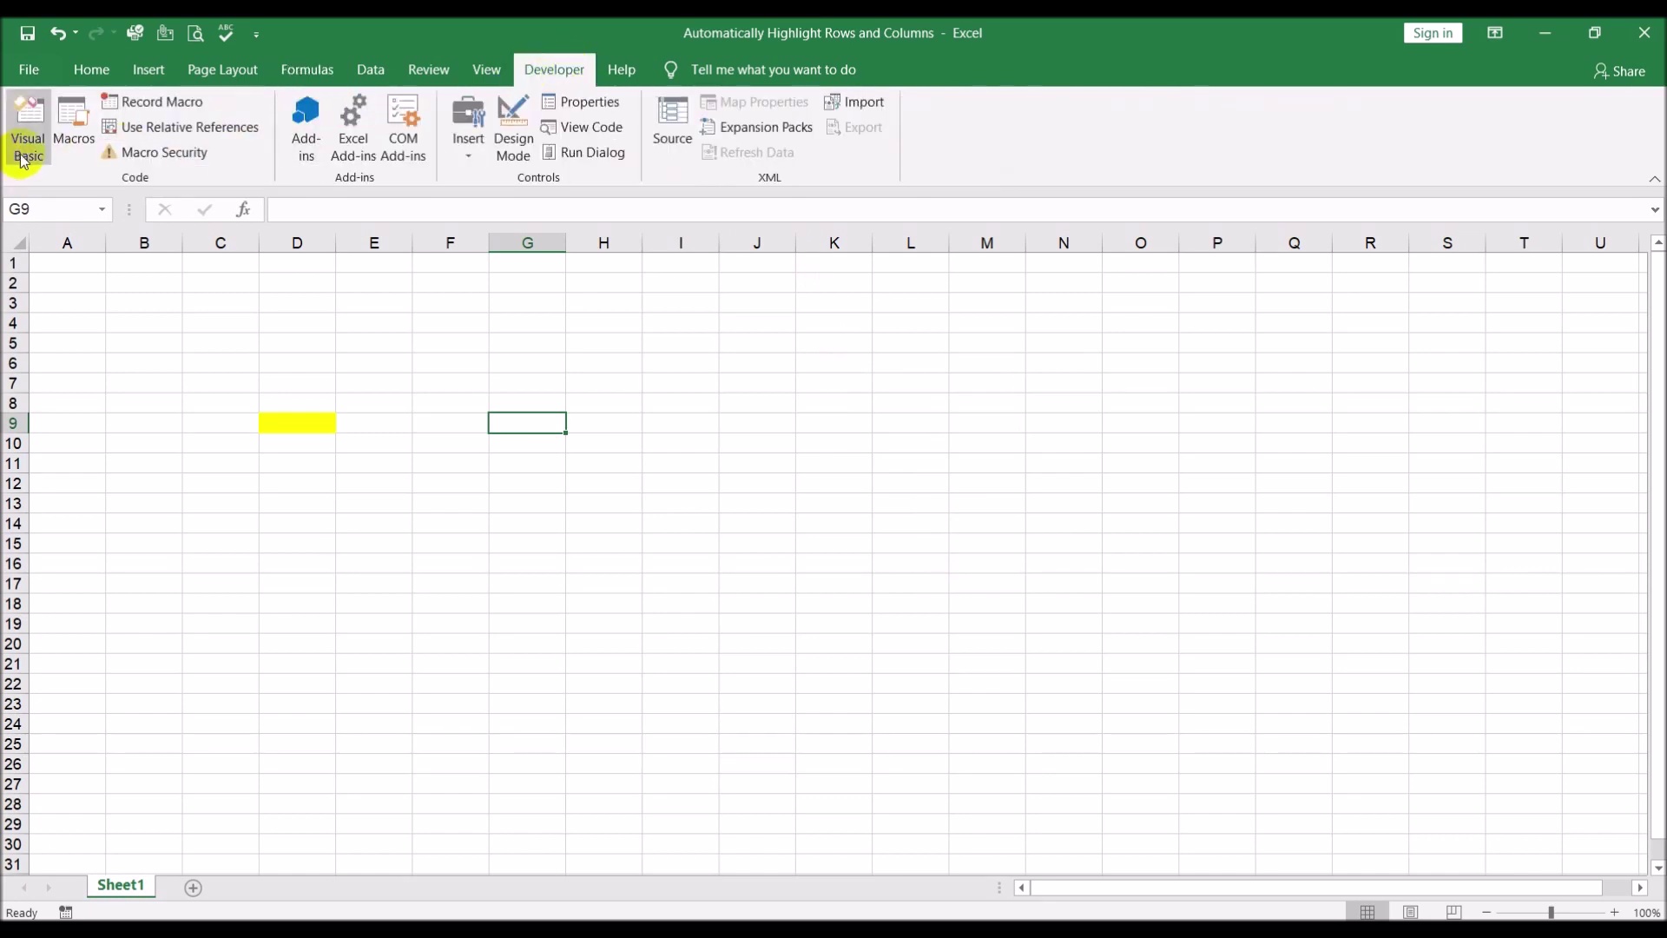
left_click(24, 155)
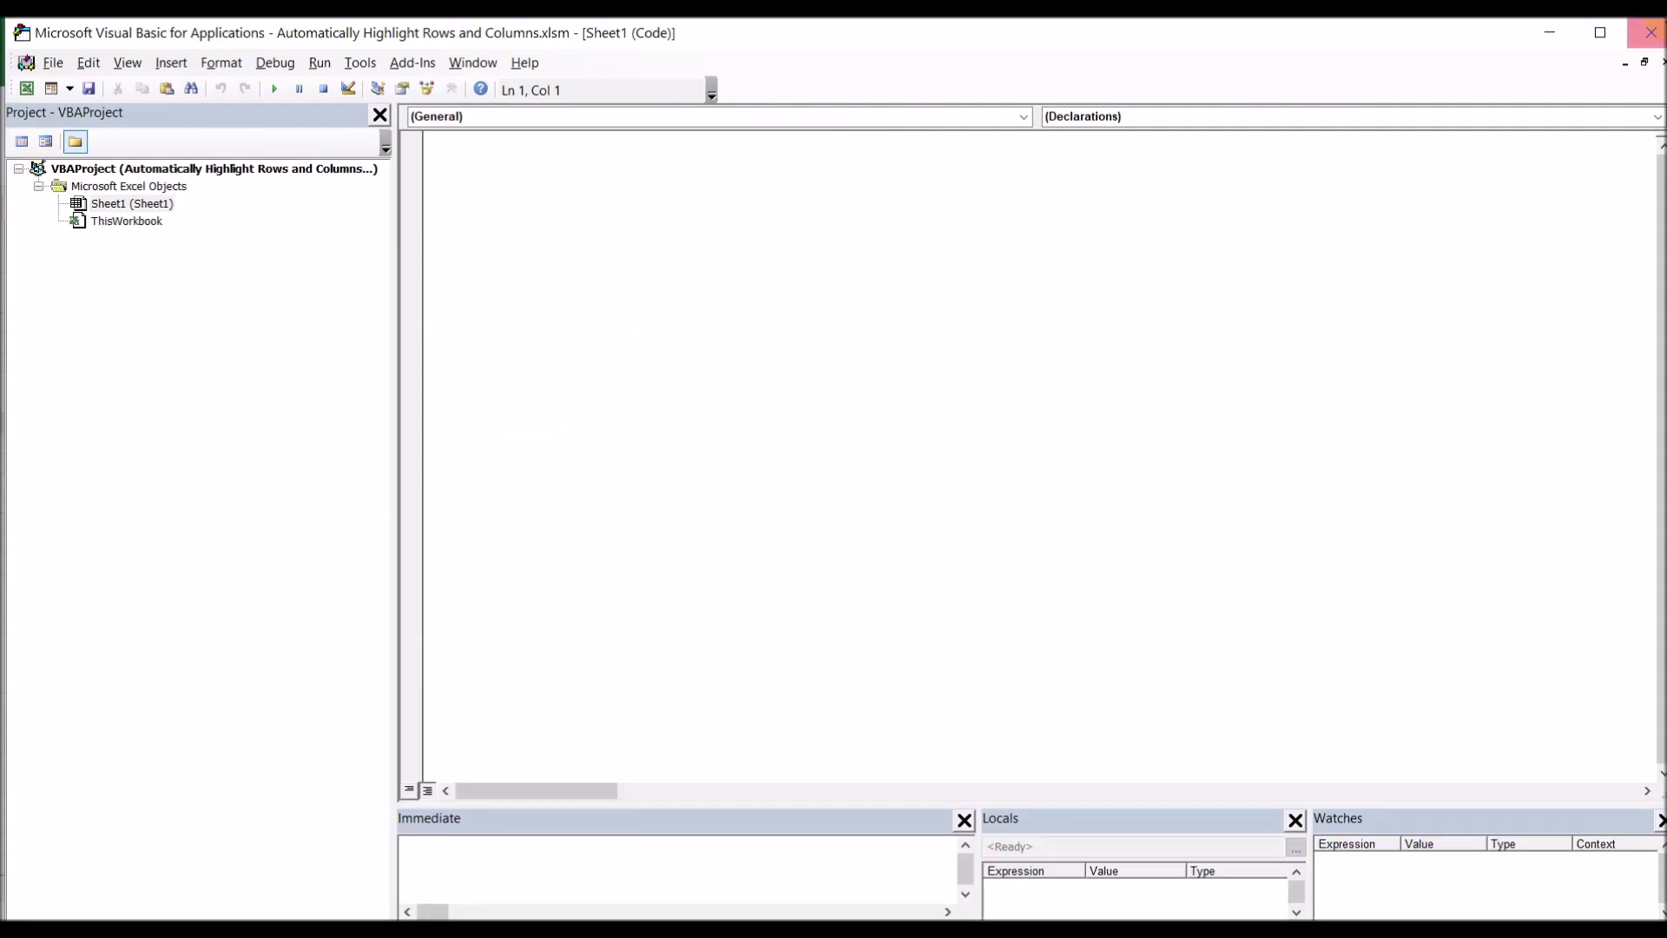
left_click(1651, 32)
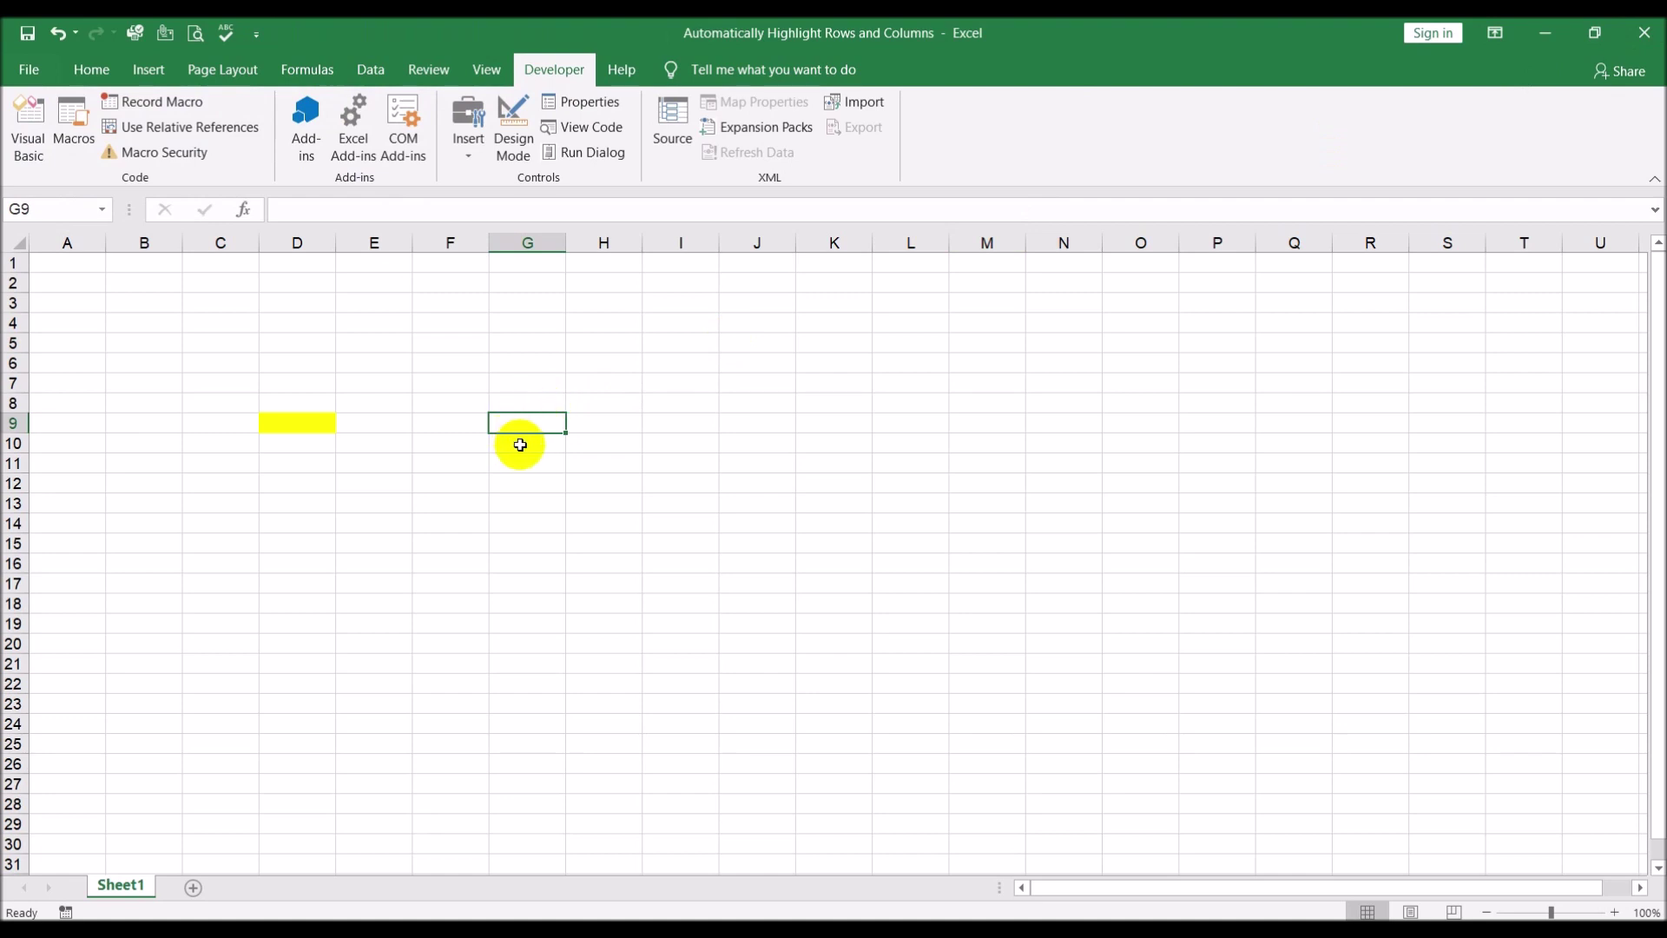
- Open the code module of Sheet1 and insert the Worksheet_SelectionChange event procedure
right_click(136, 886)
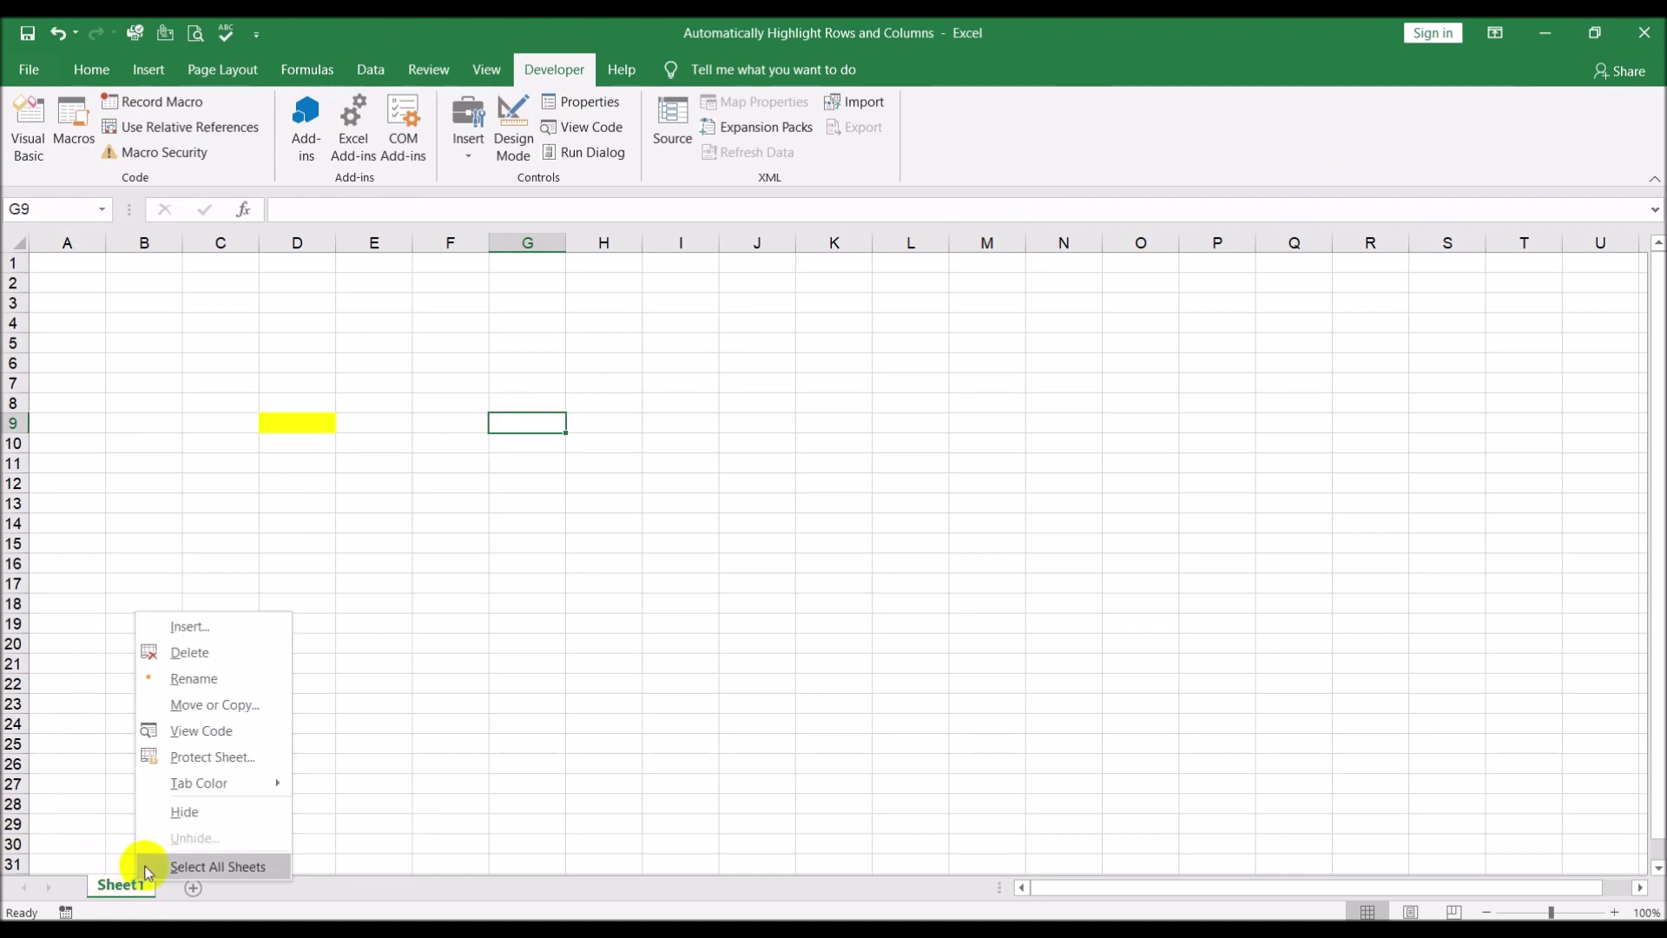
left_click(217, 731)
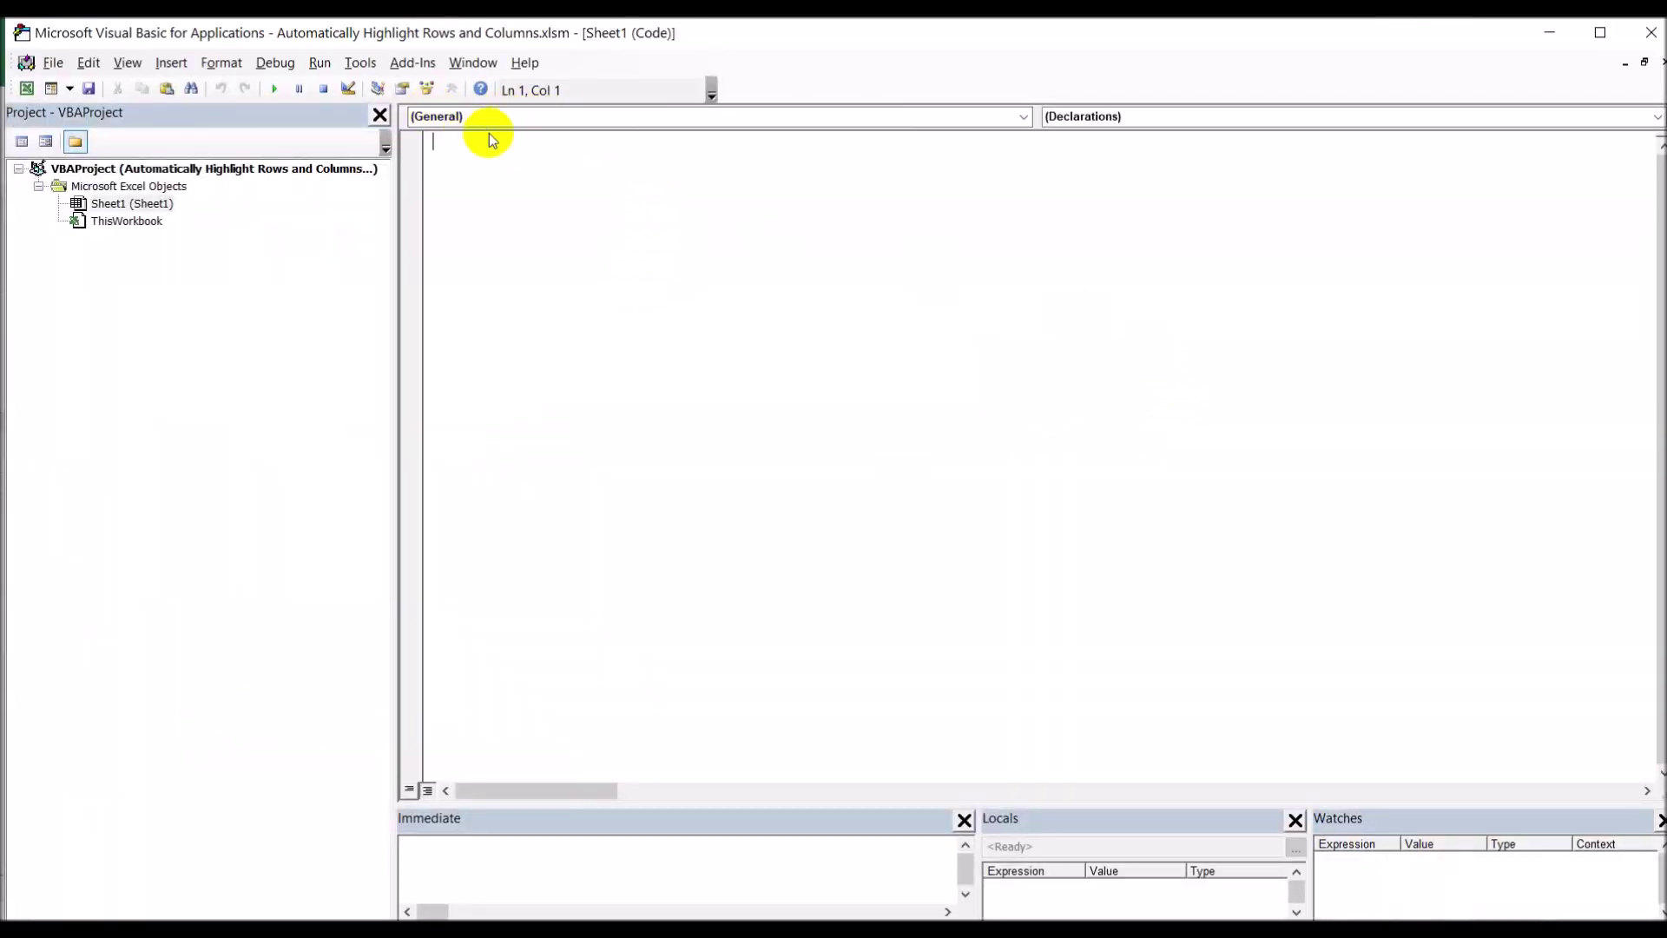
left_click(1024, 120)
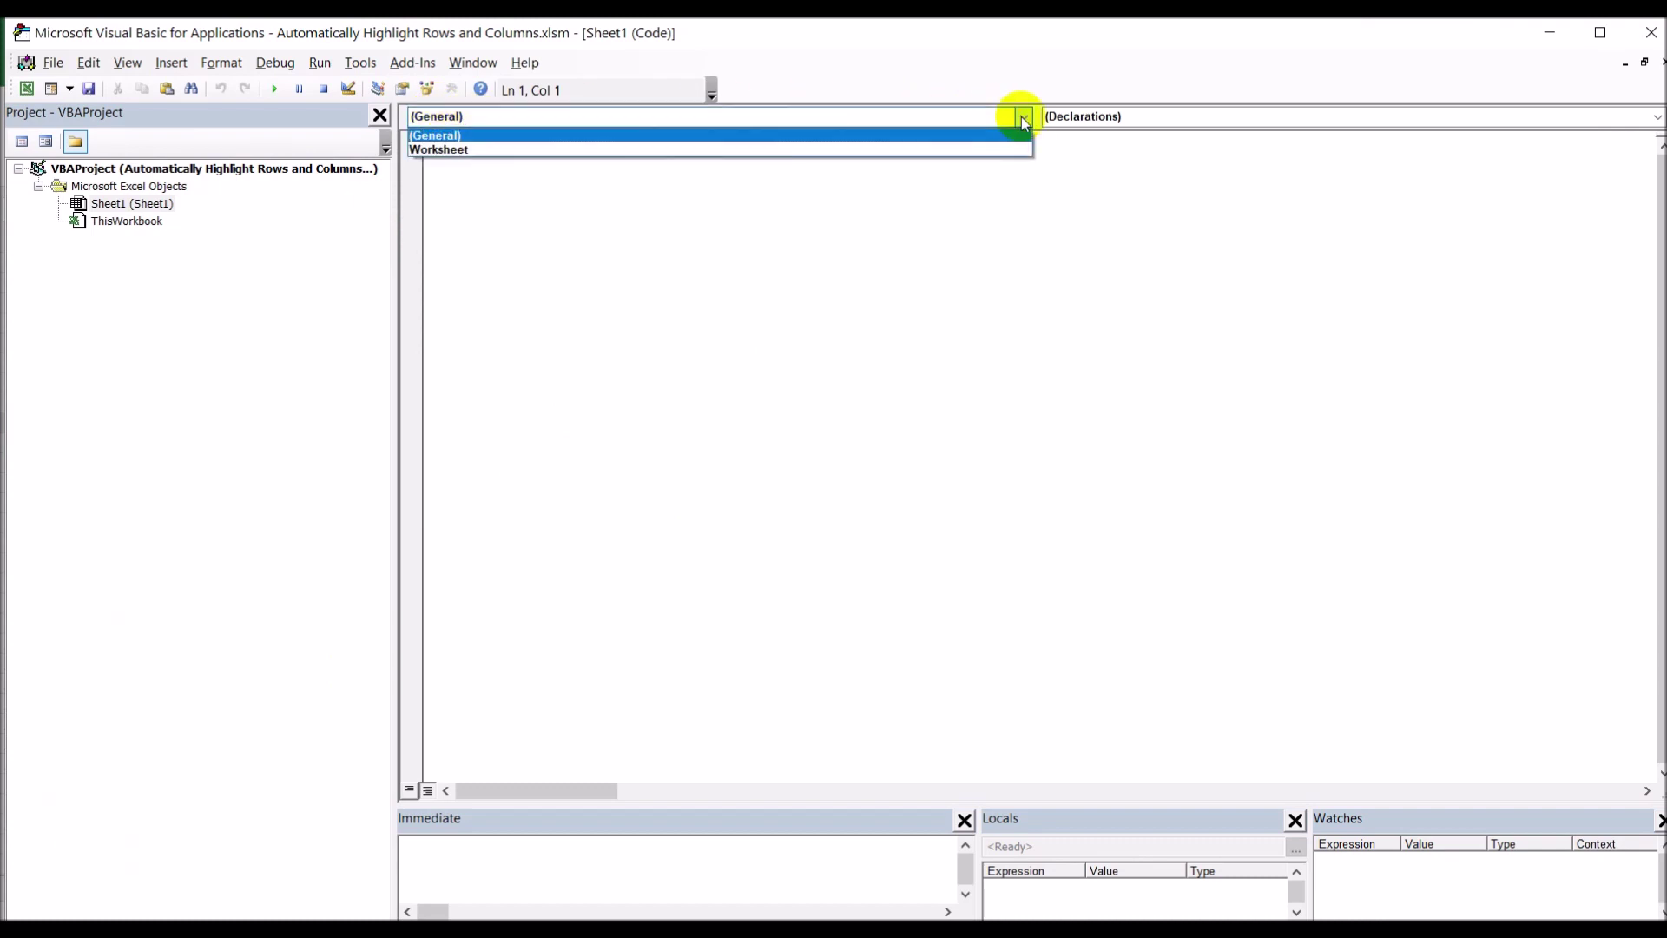
left_click(1024, 120)
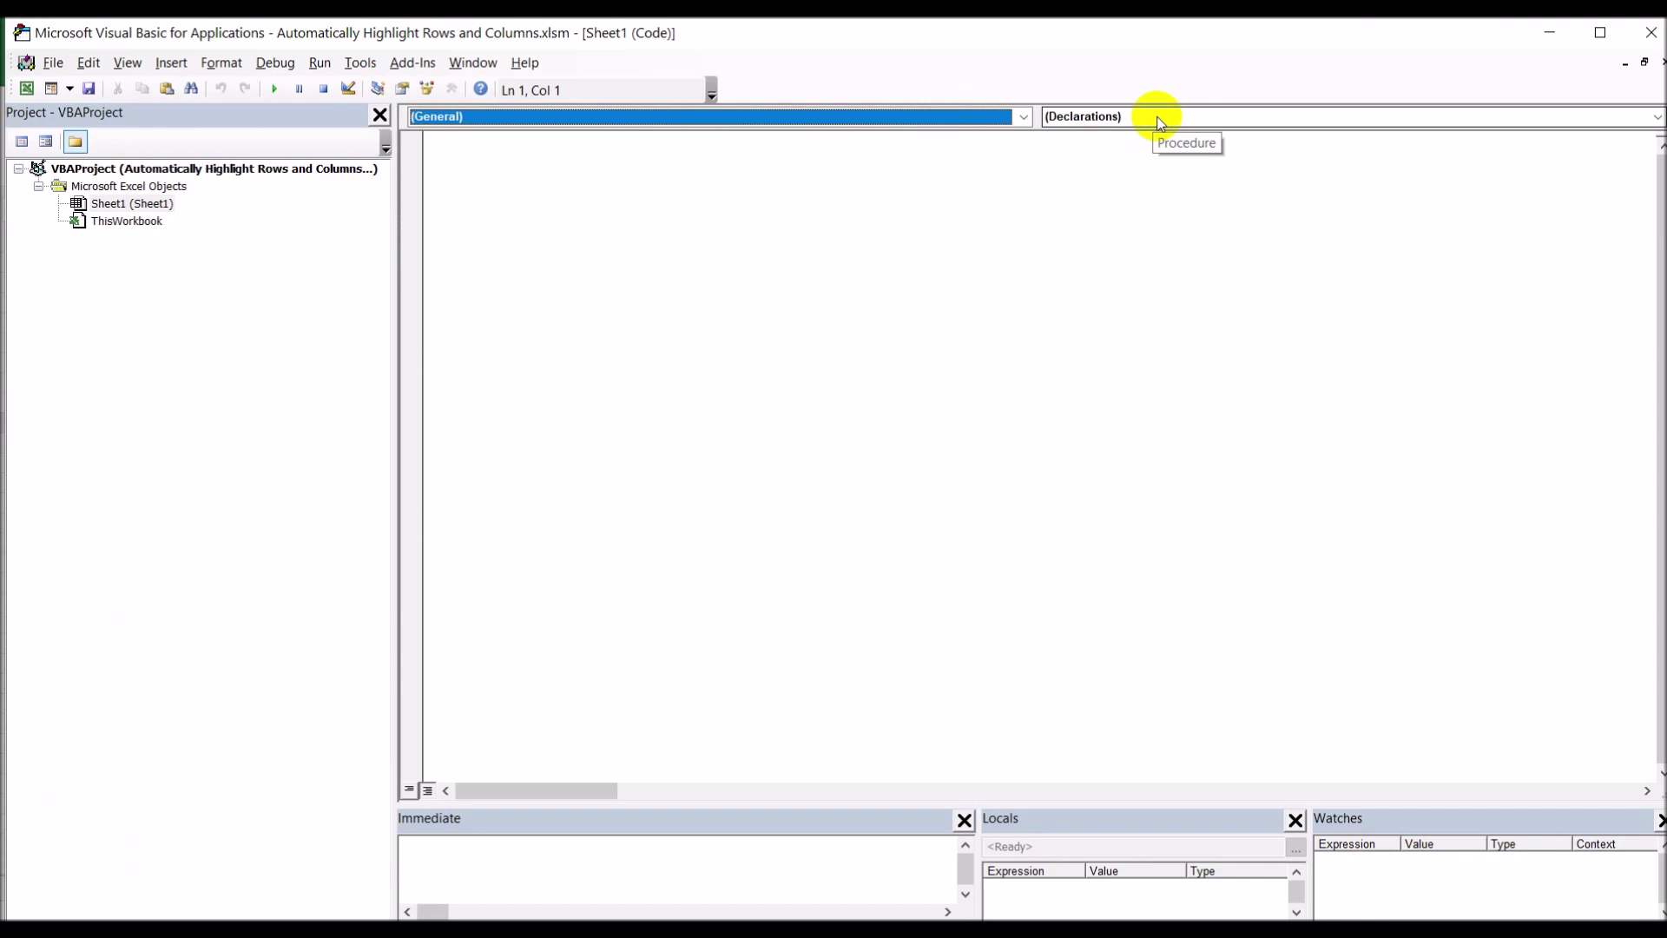
left_click(1023, 119)
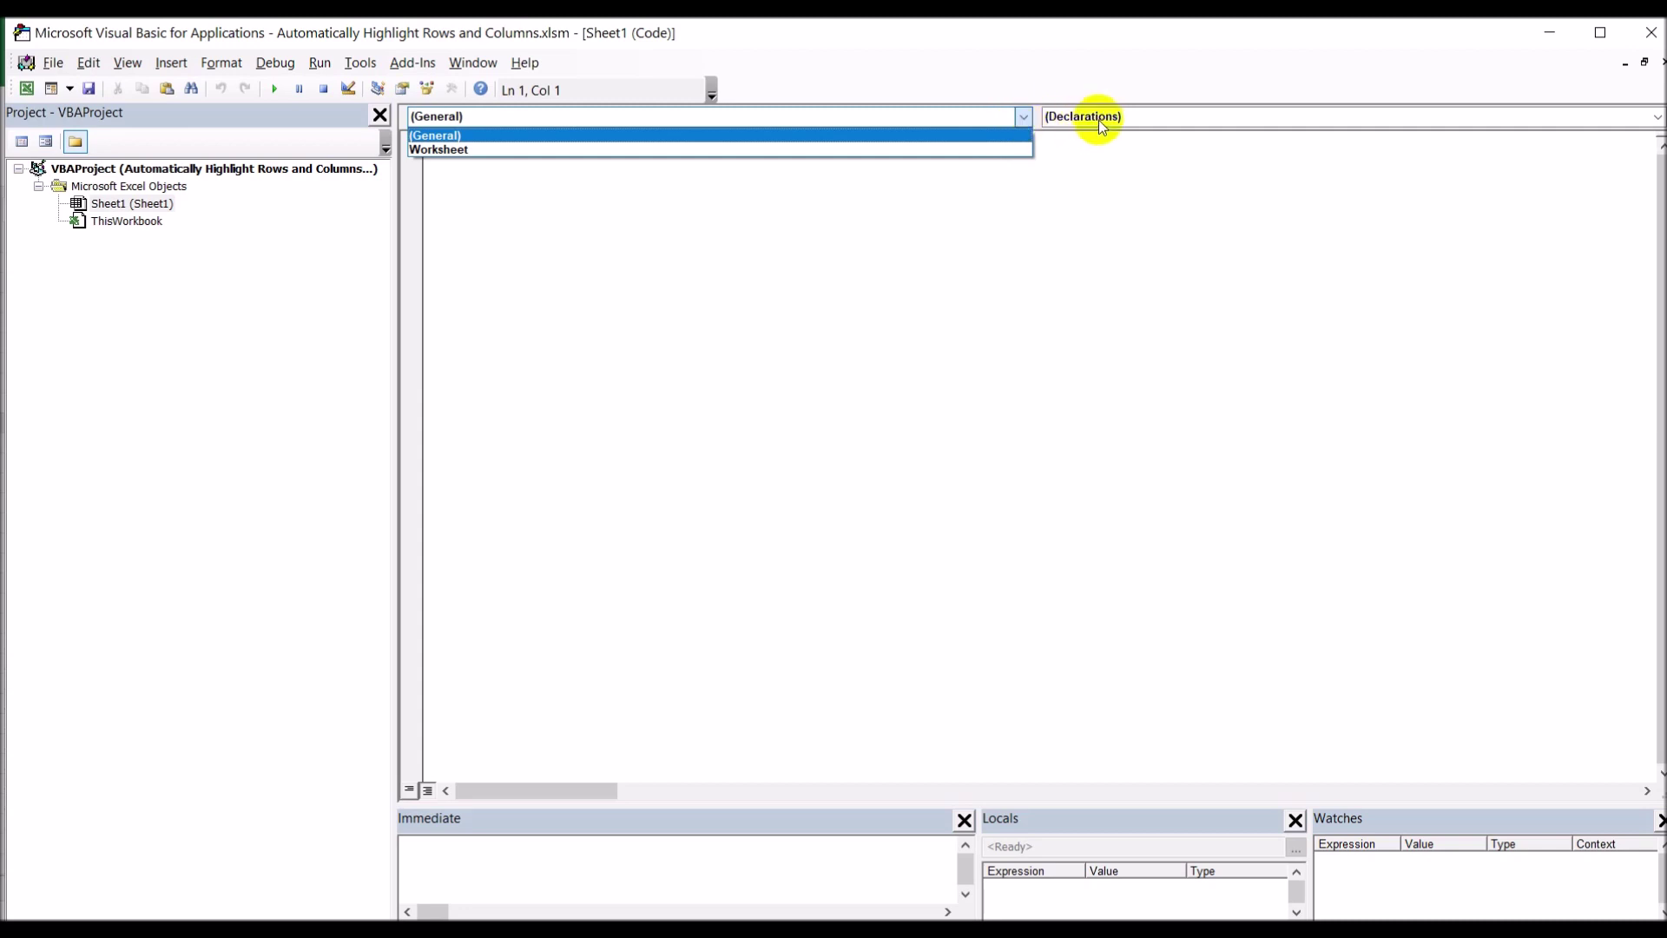
left_click(956, 150)
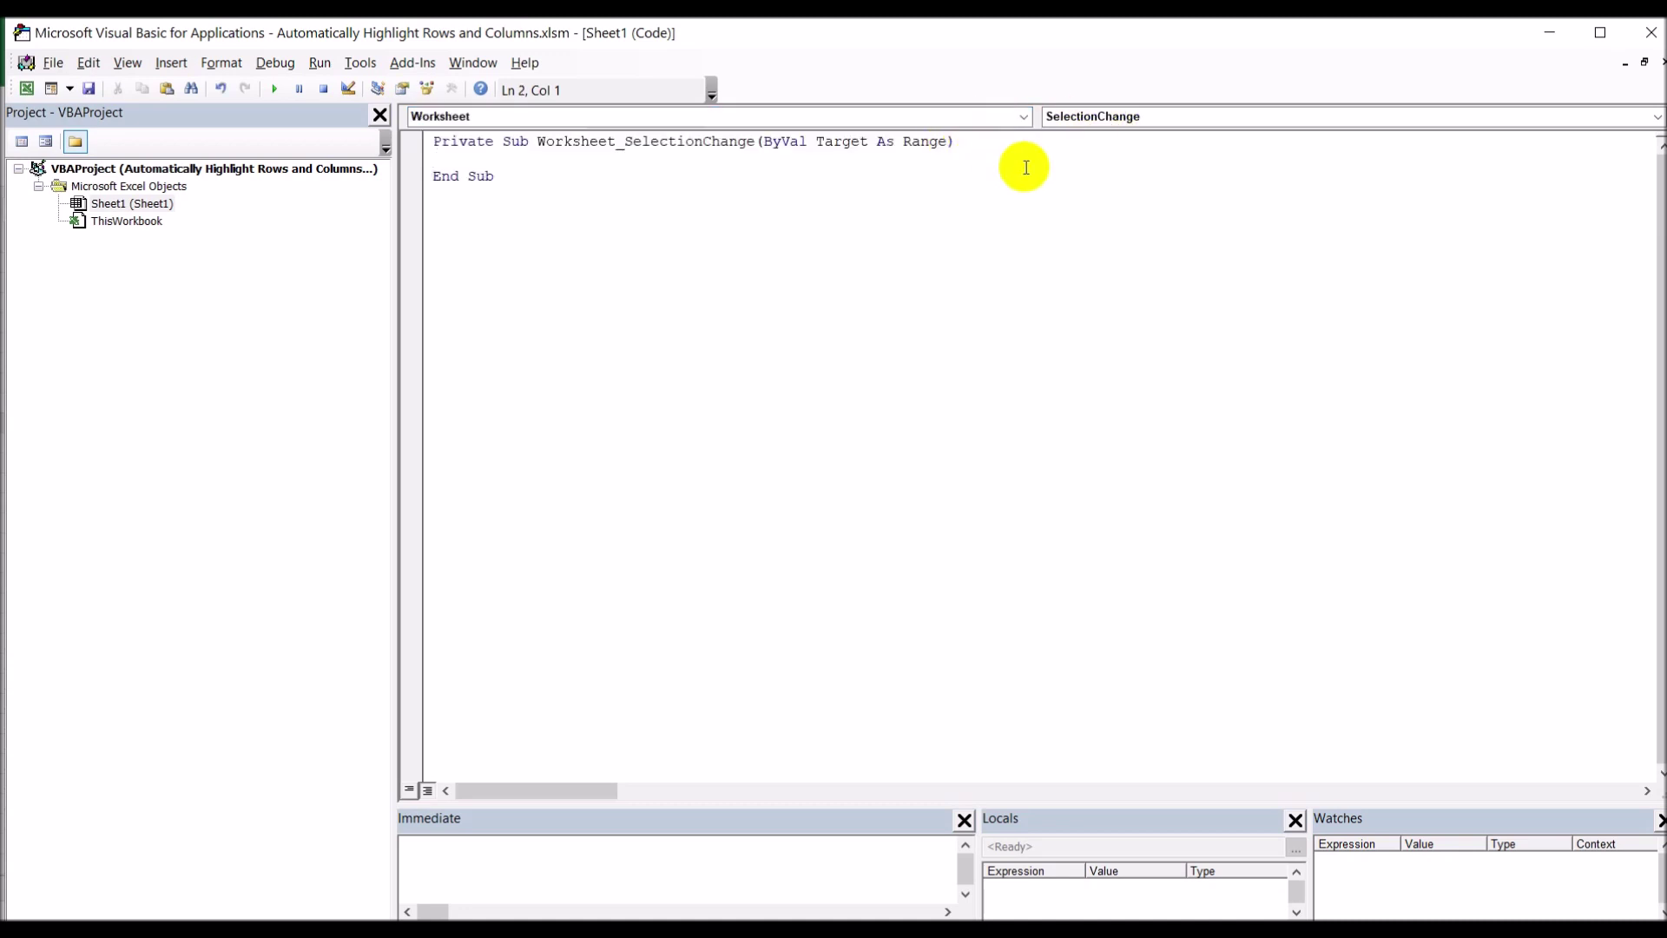
- Start a block in the event procedure with the line With ThisWorkbook.Names("RowHighlighter"), preceded by a blank line
key("Return")
key("Return")
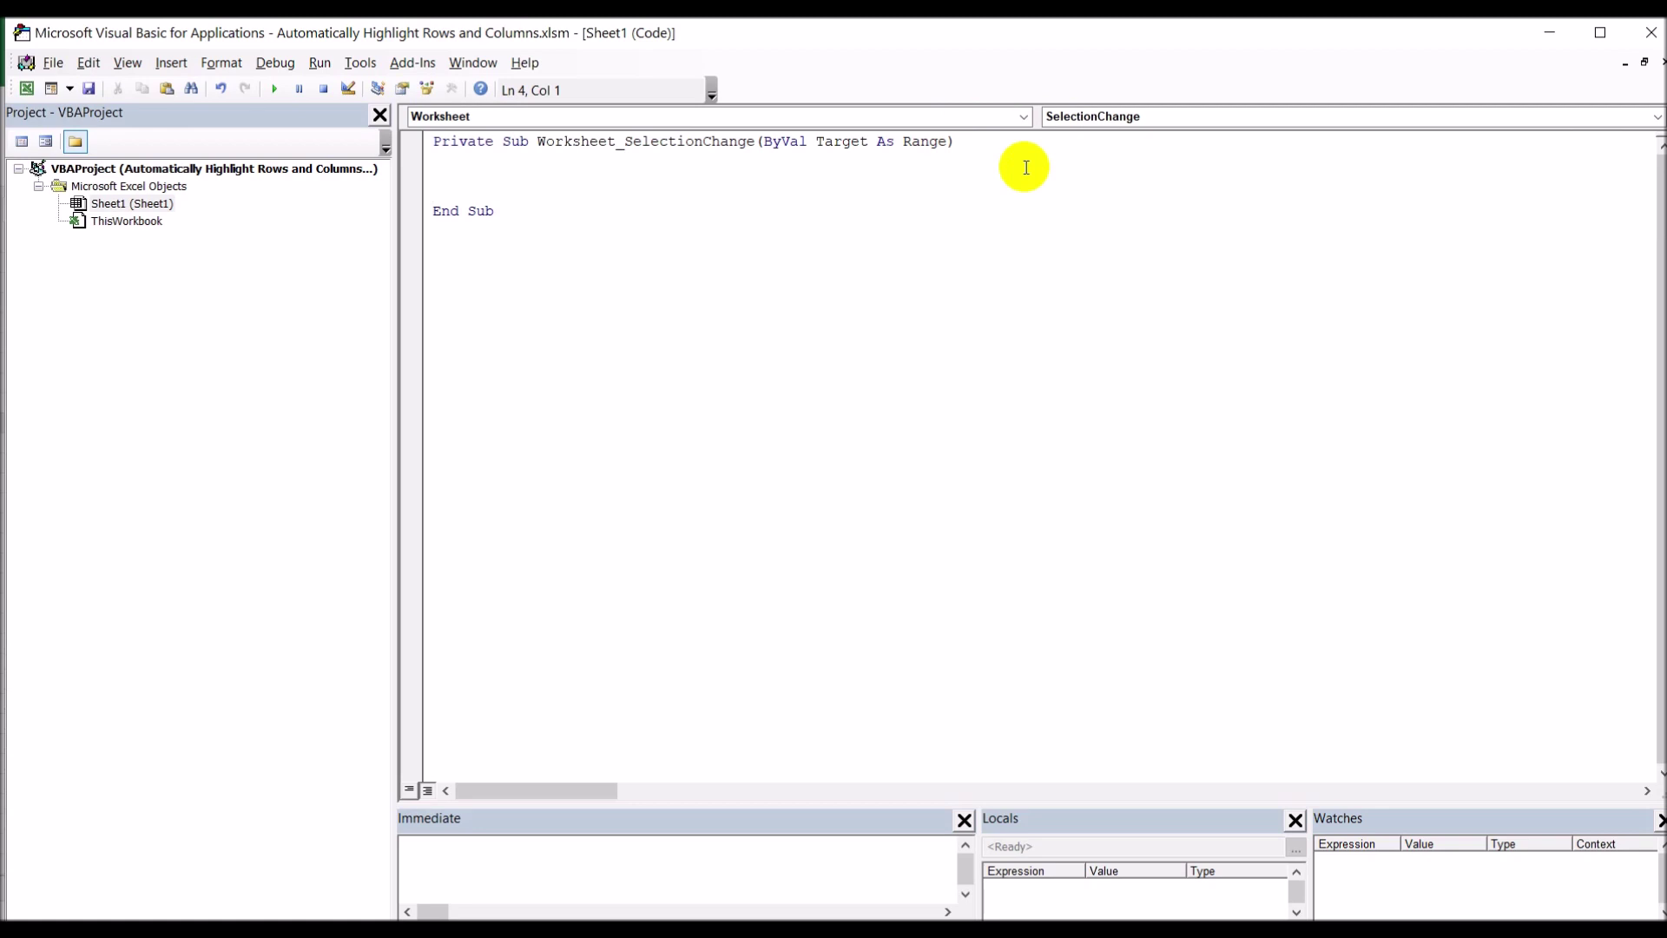
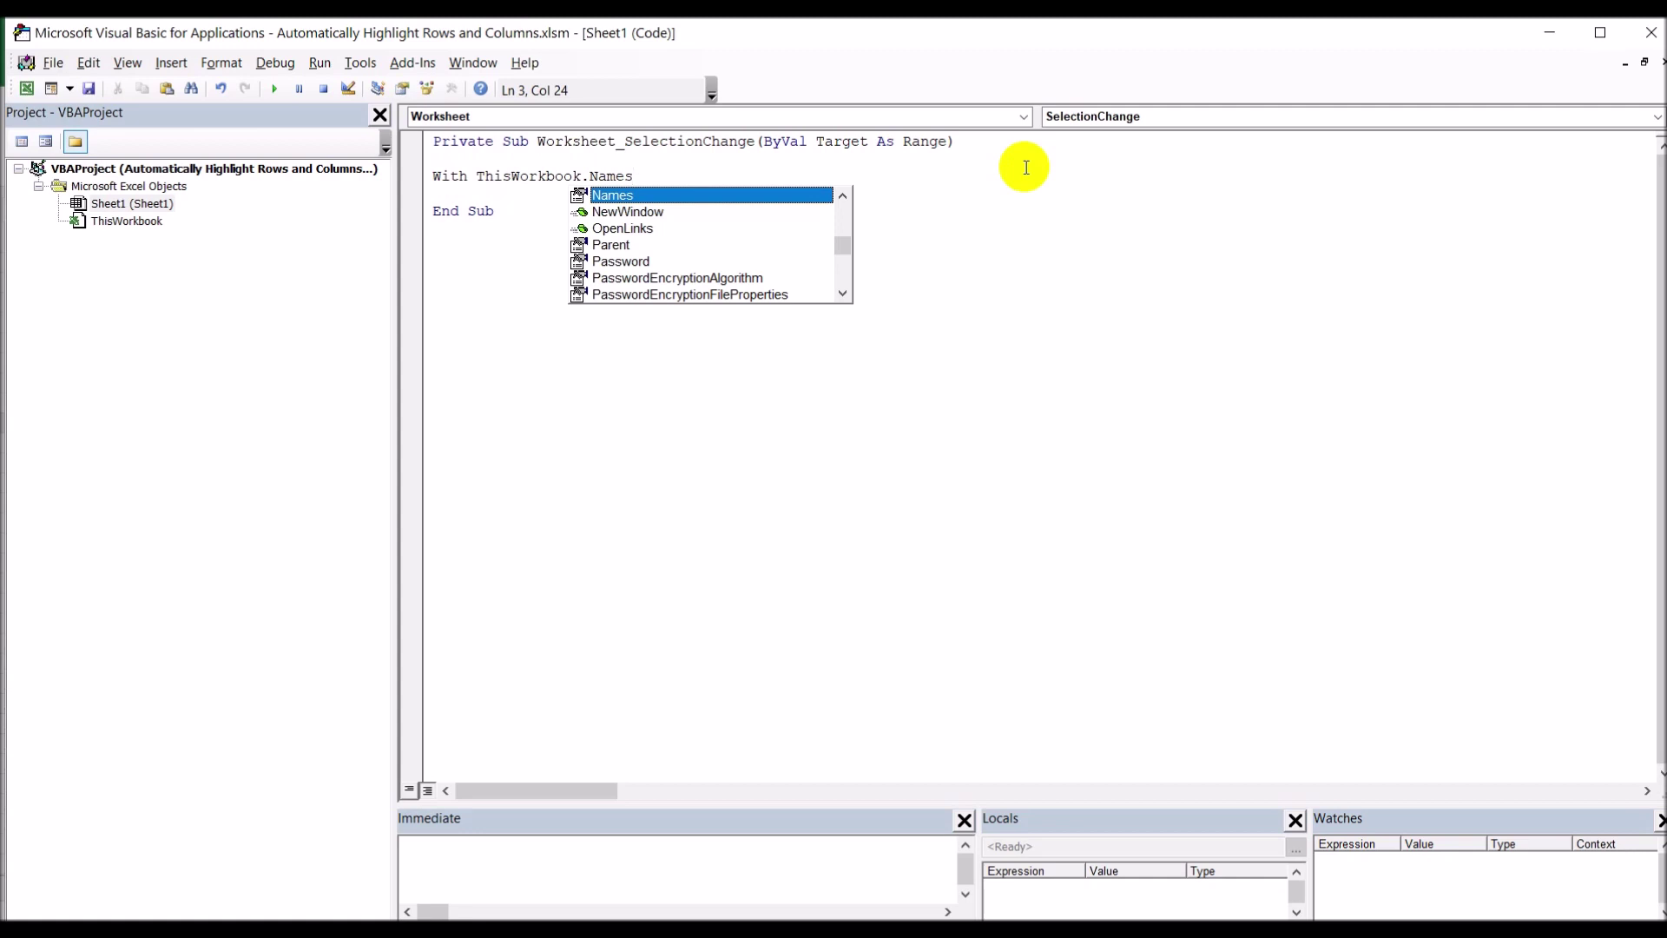
type("(\"")
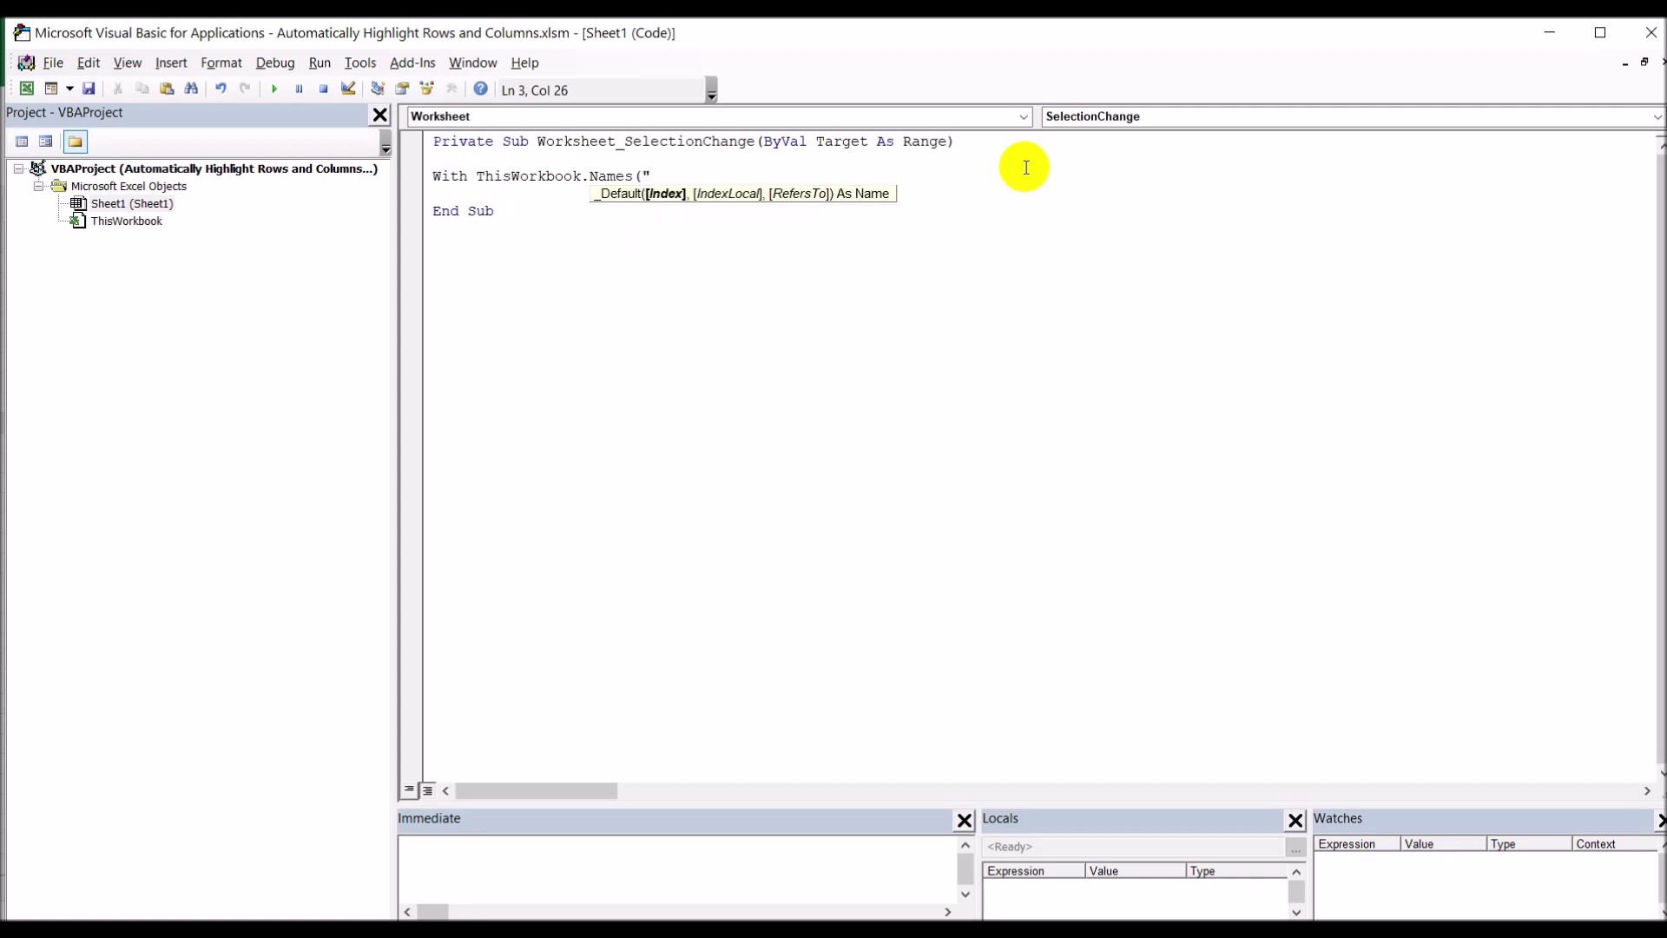
type("RowHighlighter\")")
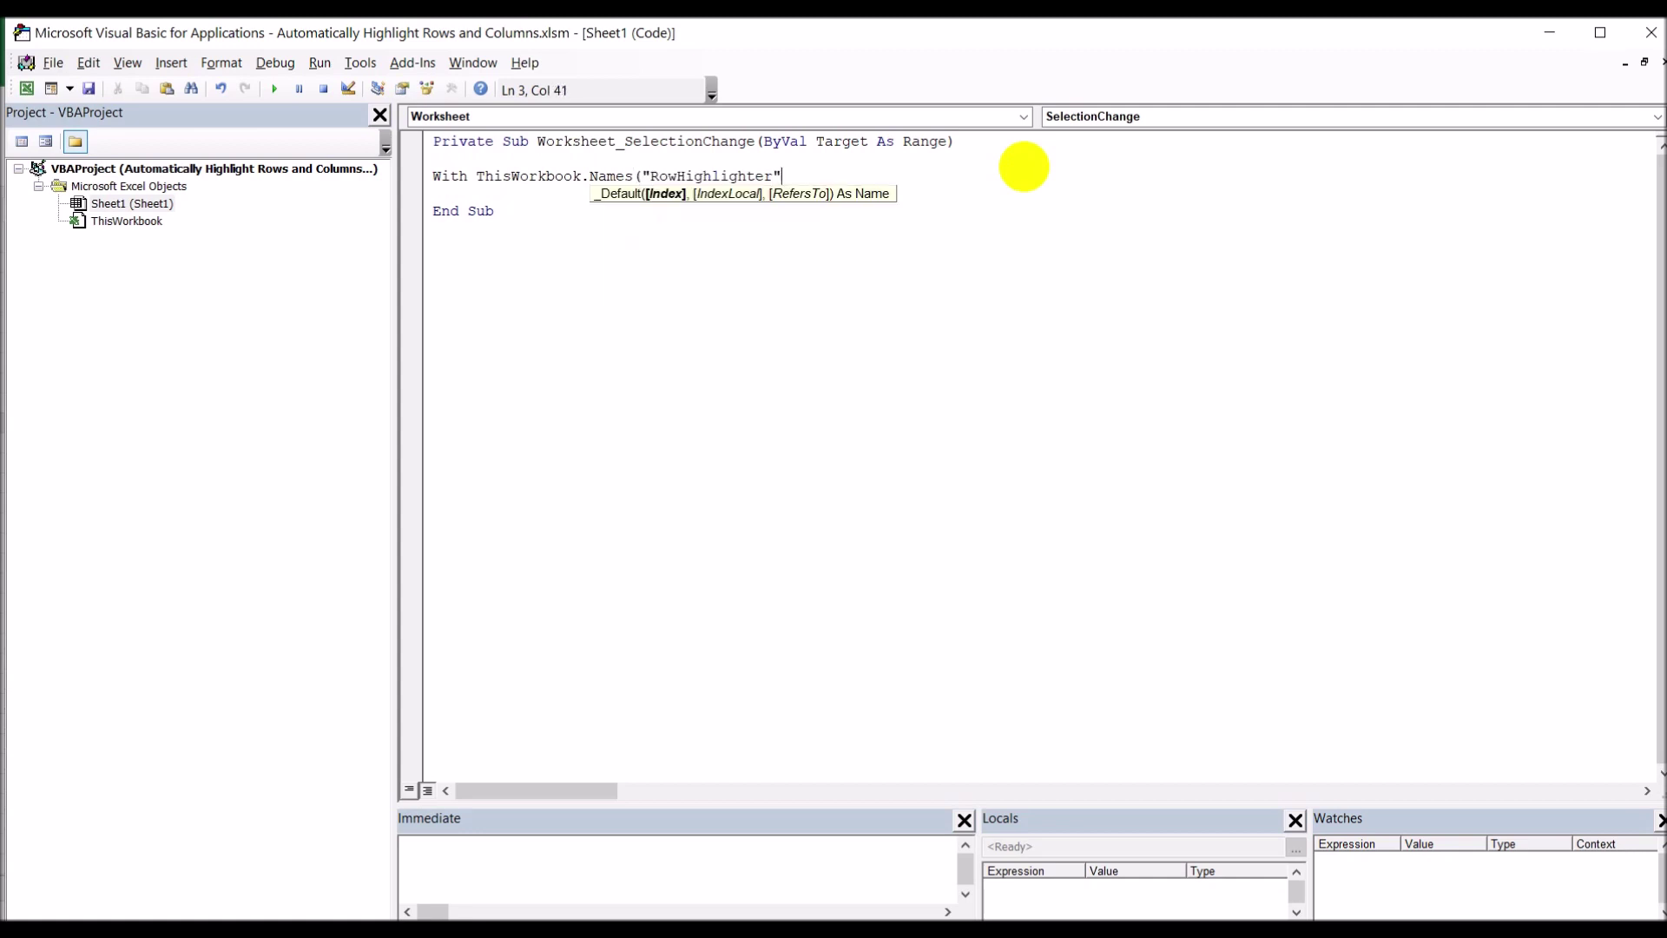
key("Return")
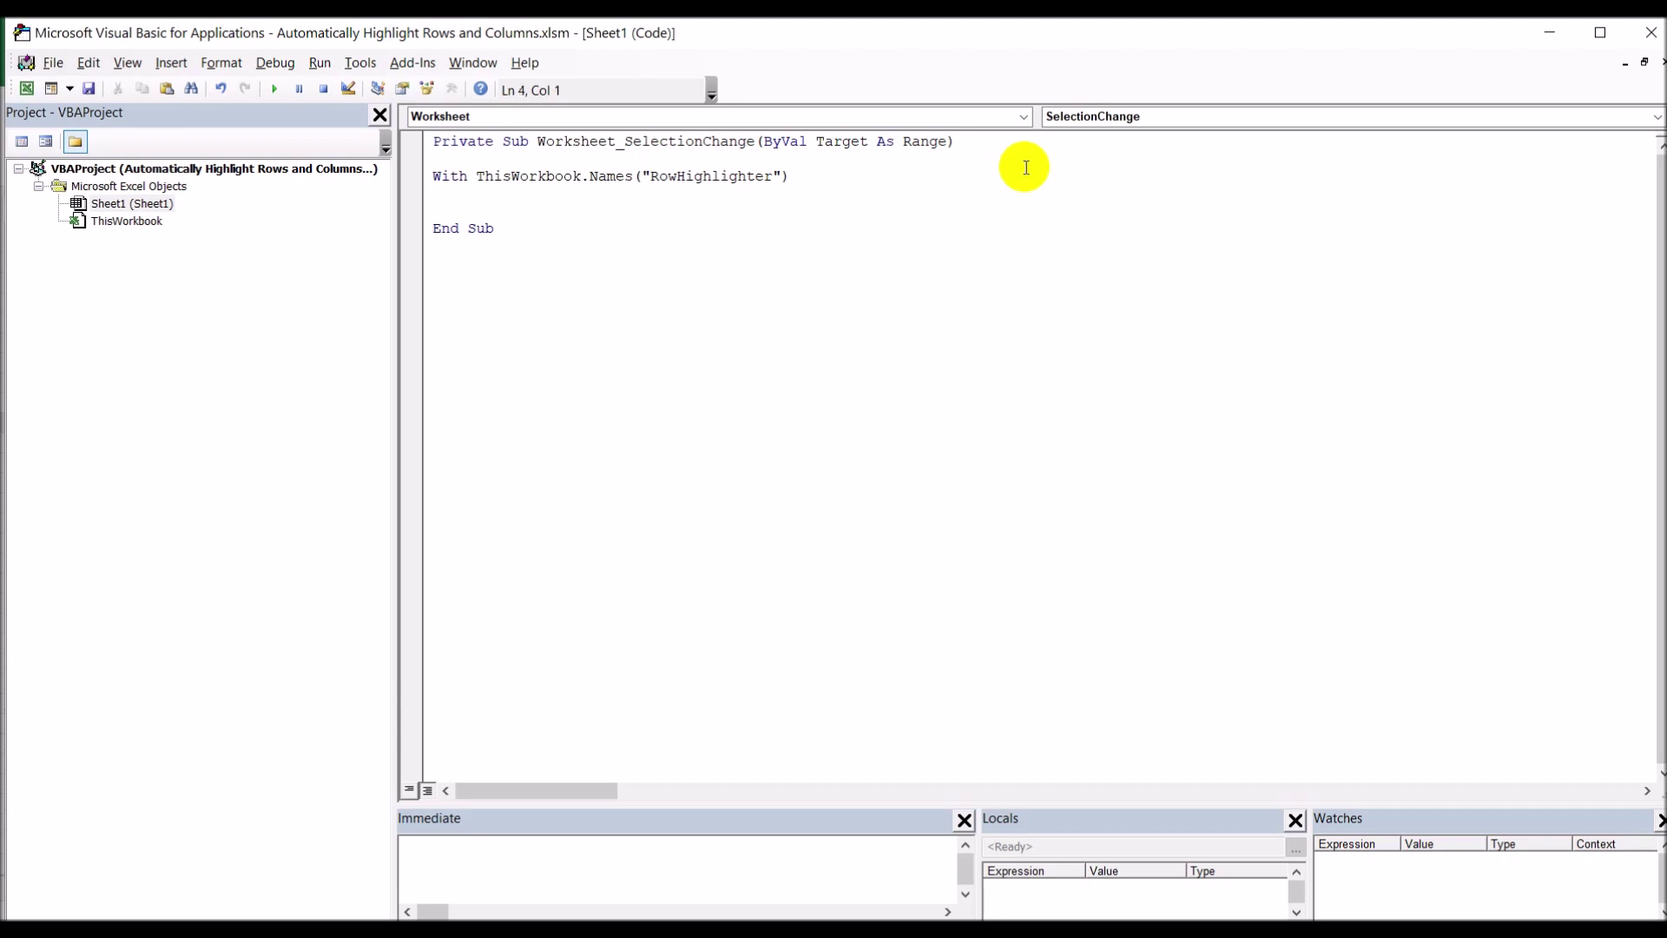
- Add the line .Name = "RowHighlighter" inside the With block of the event procedure
type(".Name")
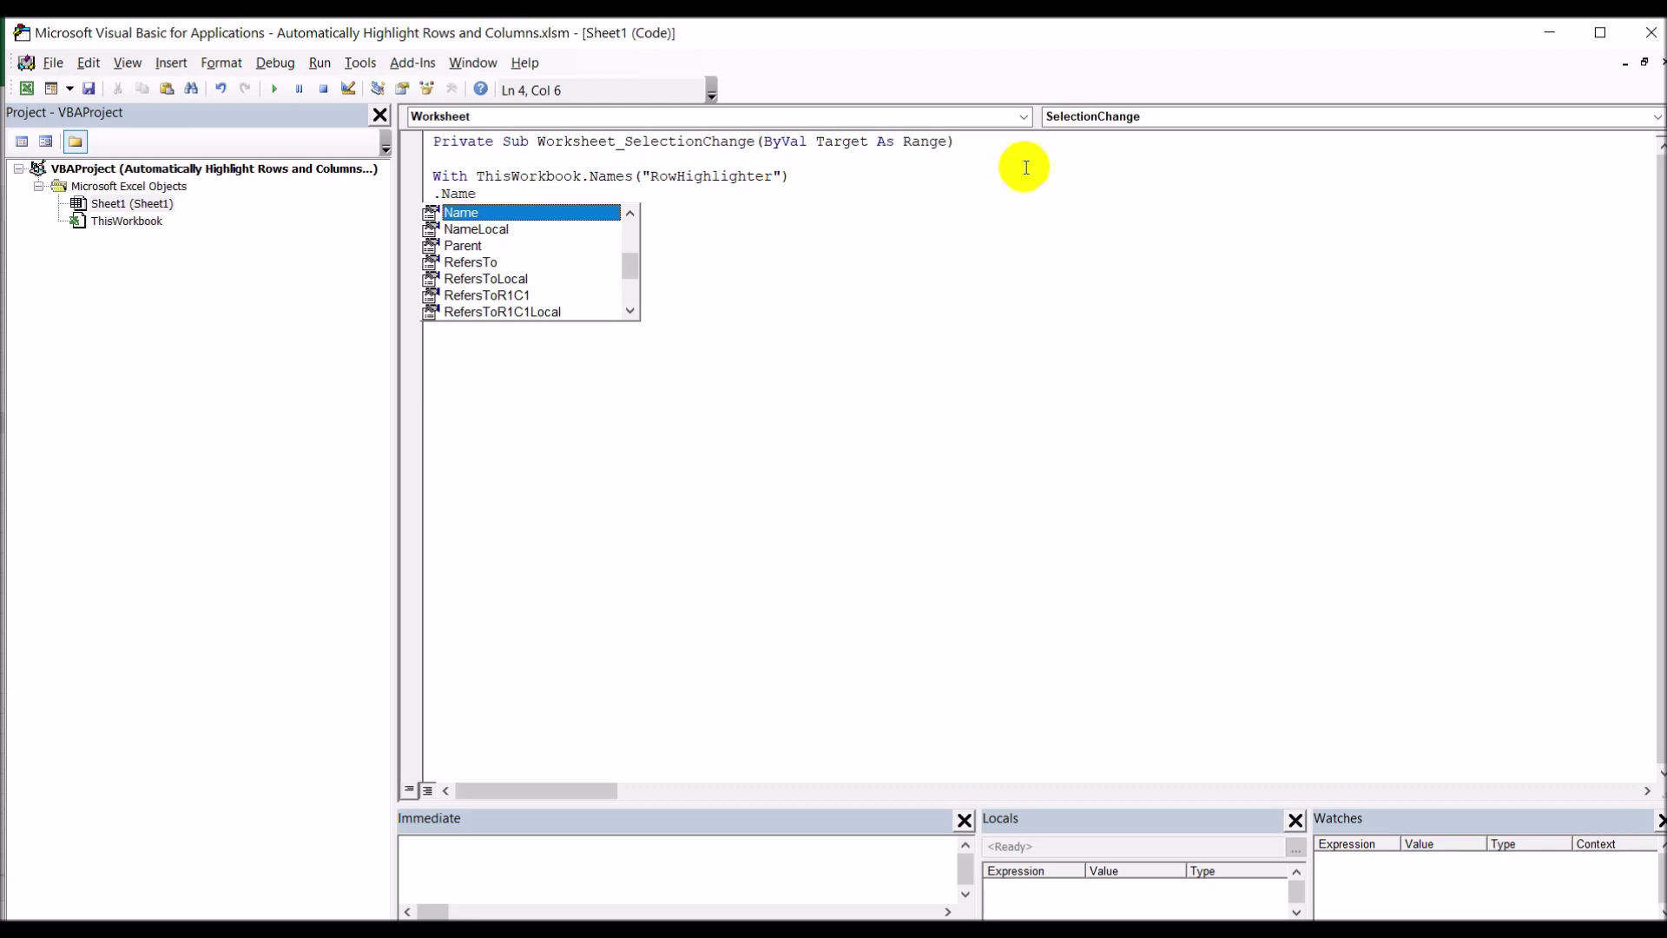
type("=\"RowHighlighter")
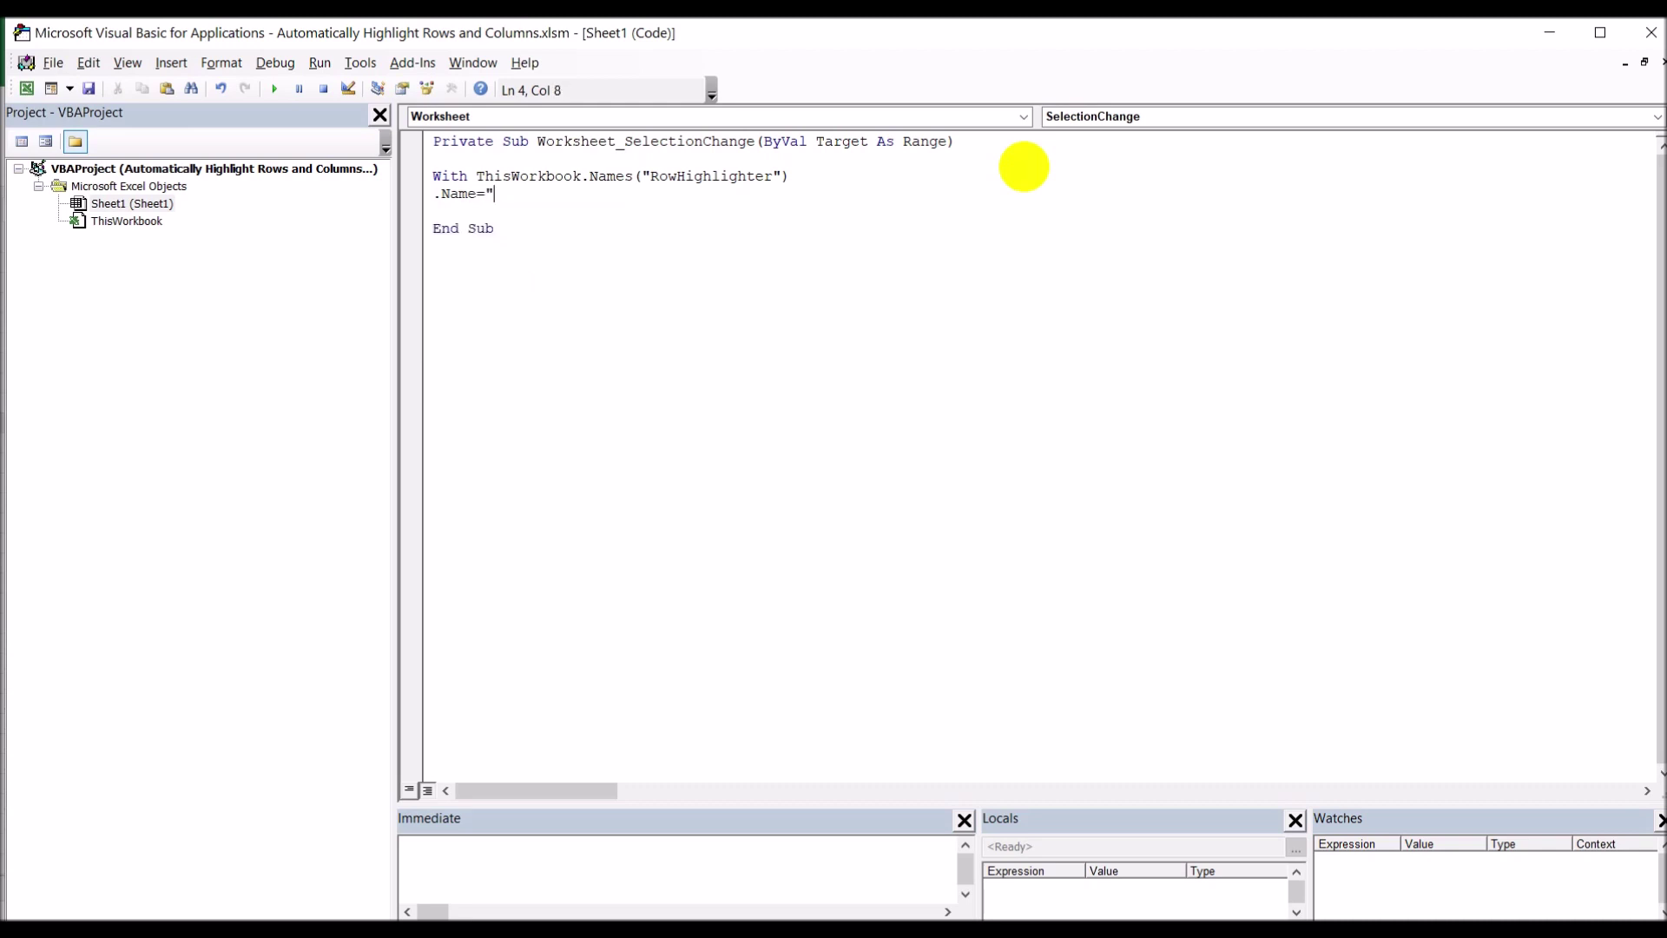
type("\"")
key("Return")
- Add the line .RefersToR1C1 = "=" & ActiveCell.Row and finish the block with End With
type(".refe")
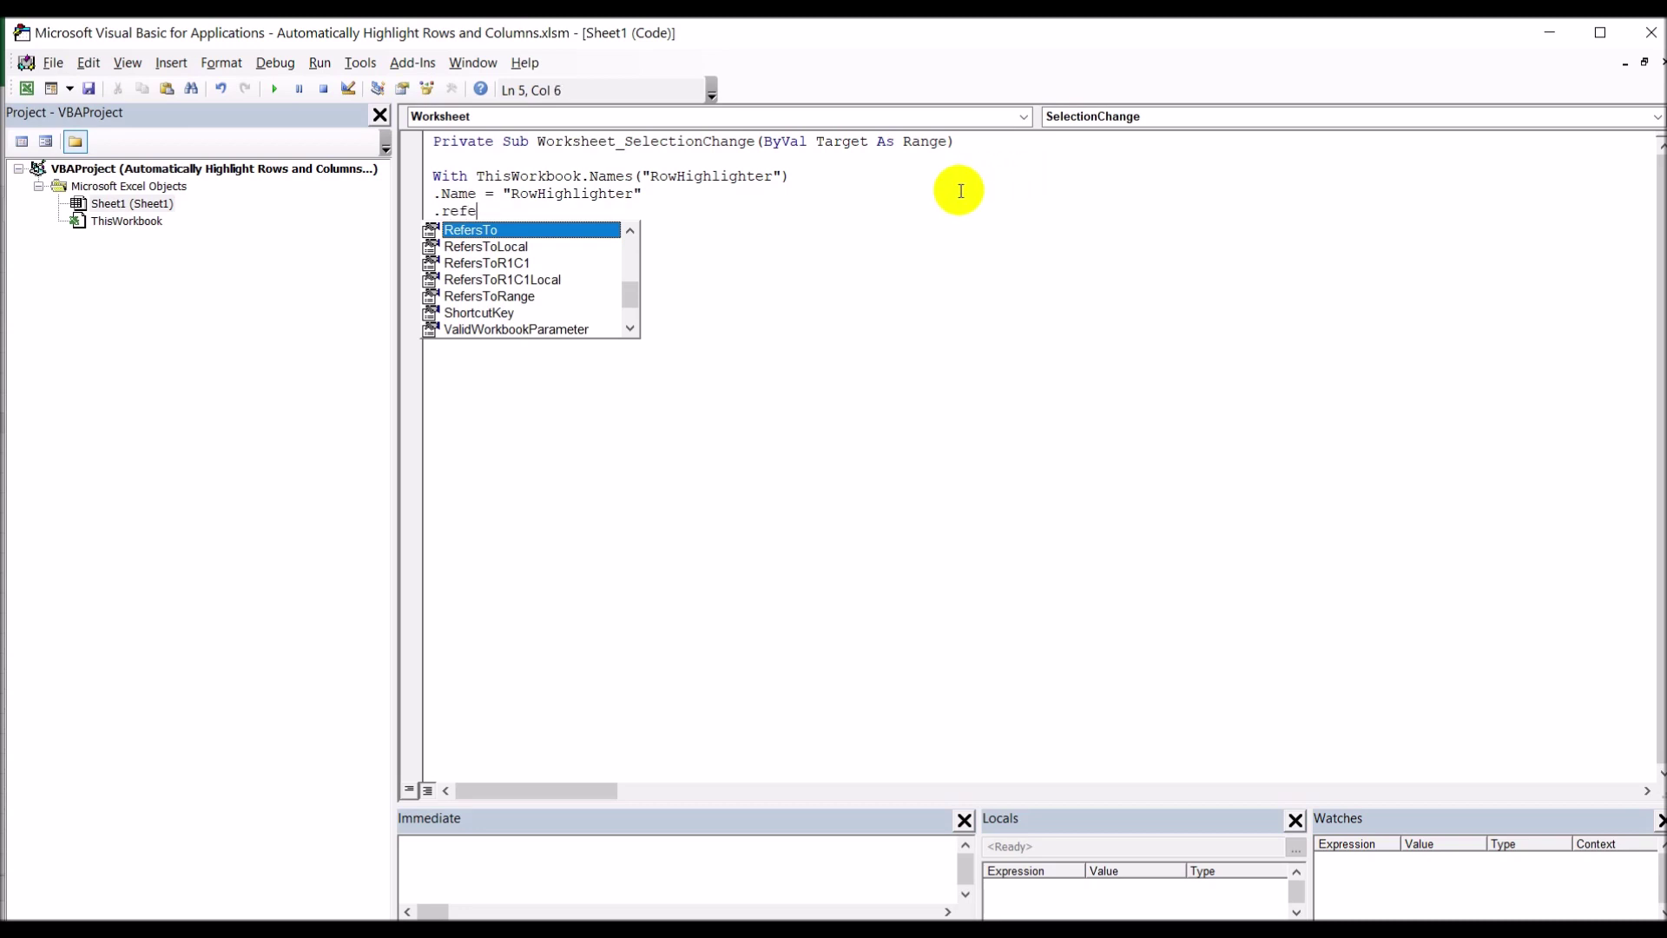
double_click(522, 264)
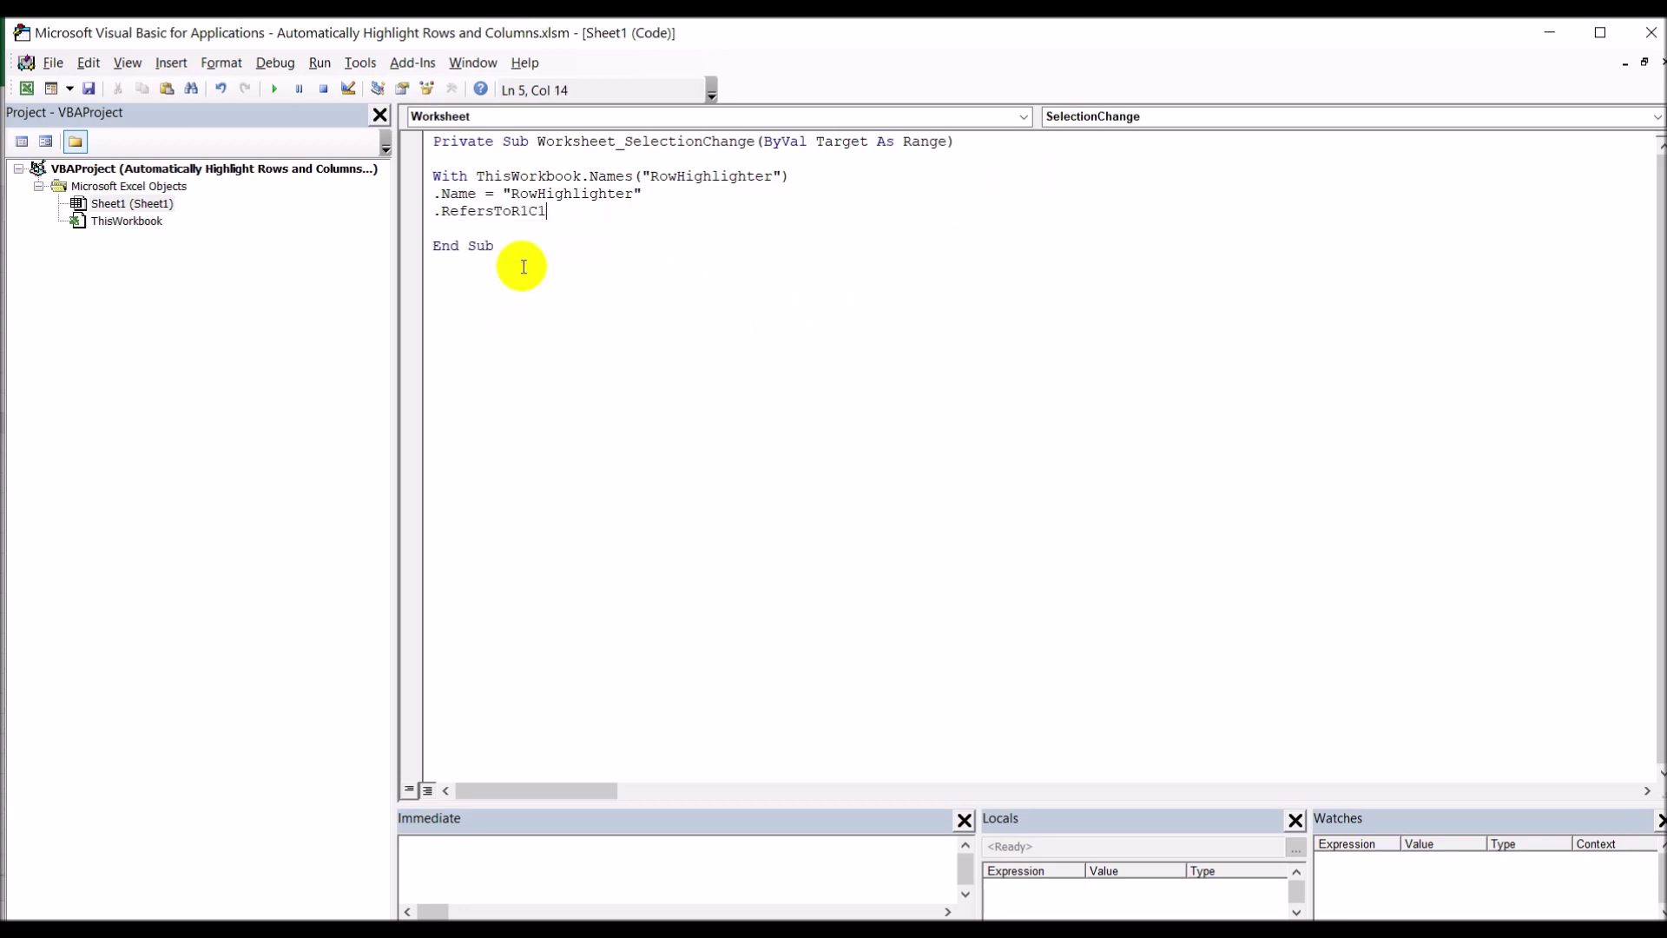
type("=")
type("\"")
type("+\"")
key("BackSpace")
key("BackSpace")
type("=\"&")
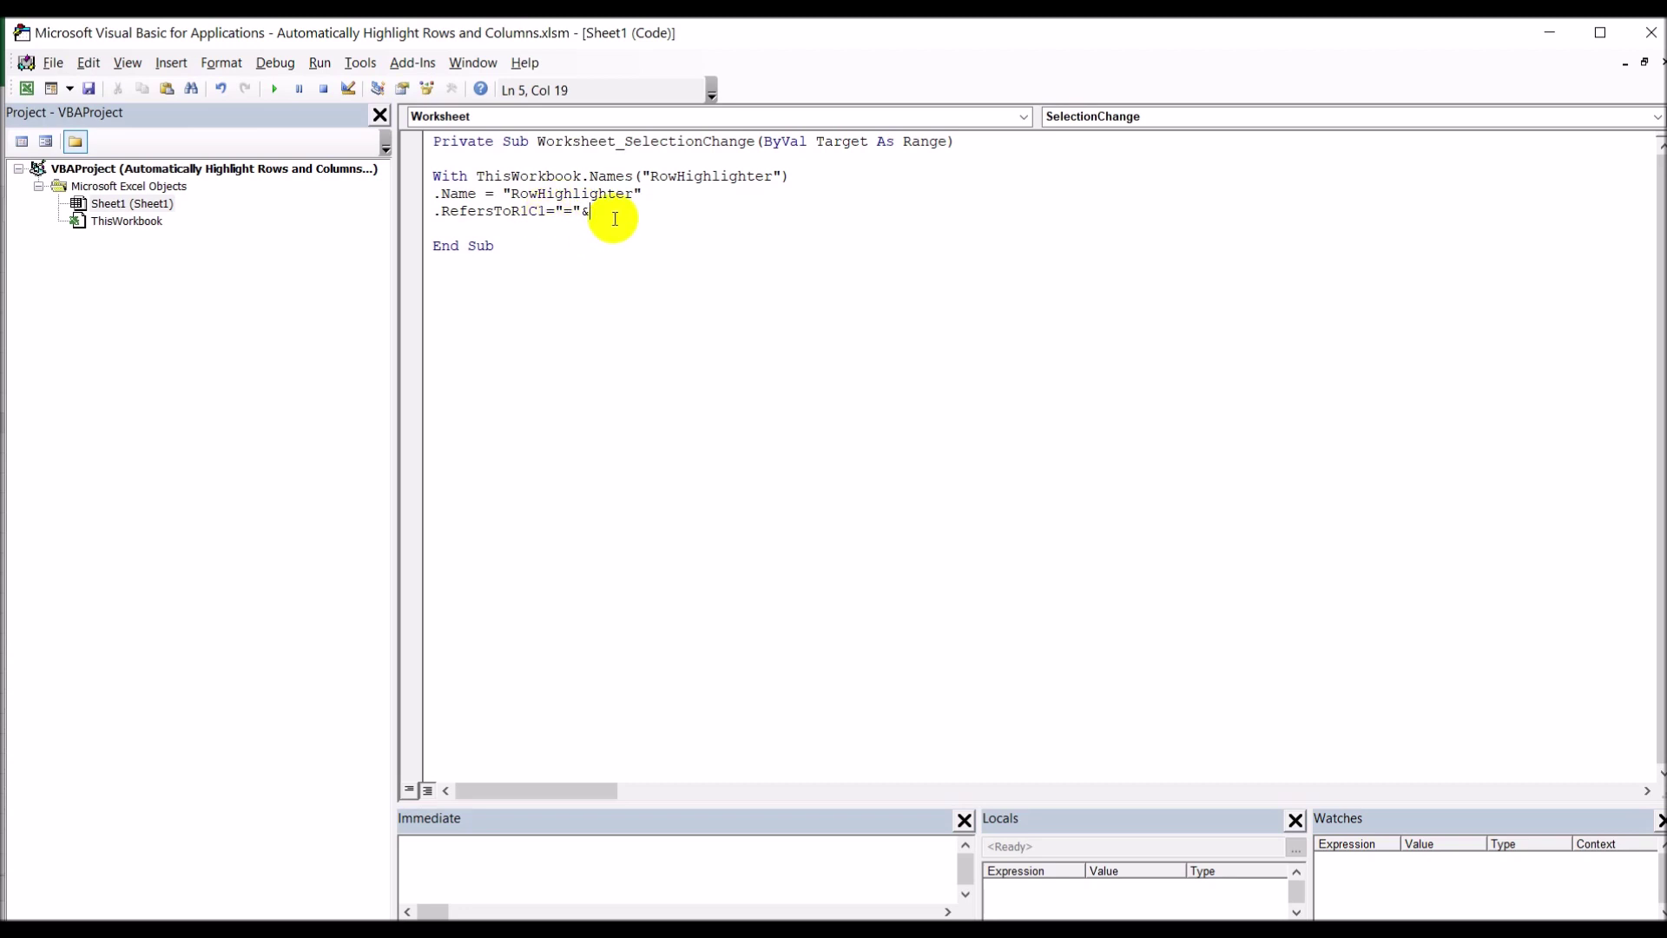
type("Activecell.row")
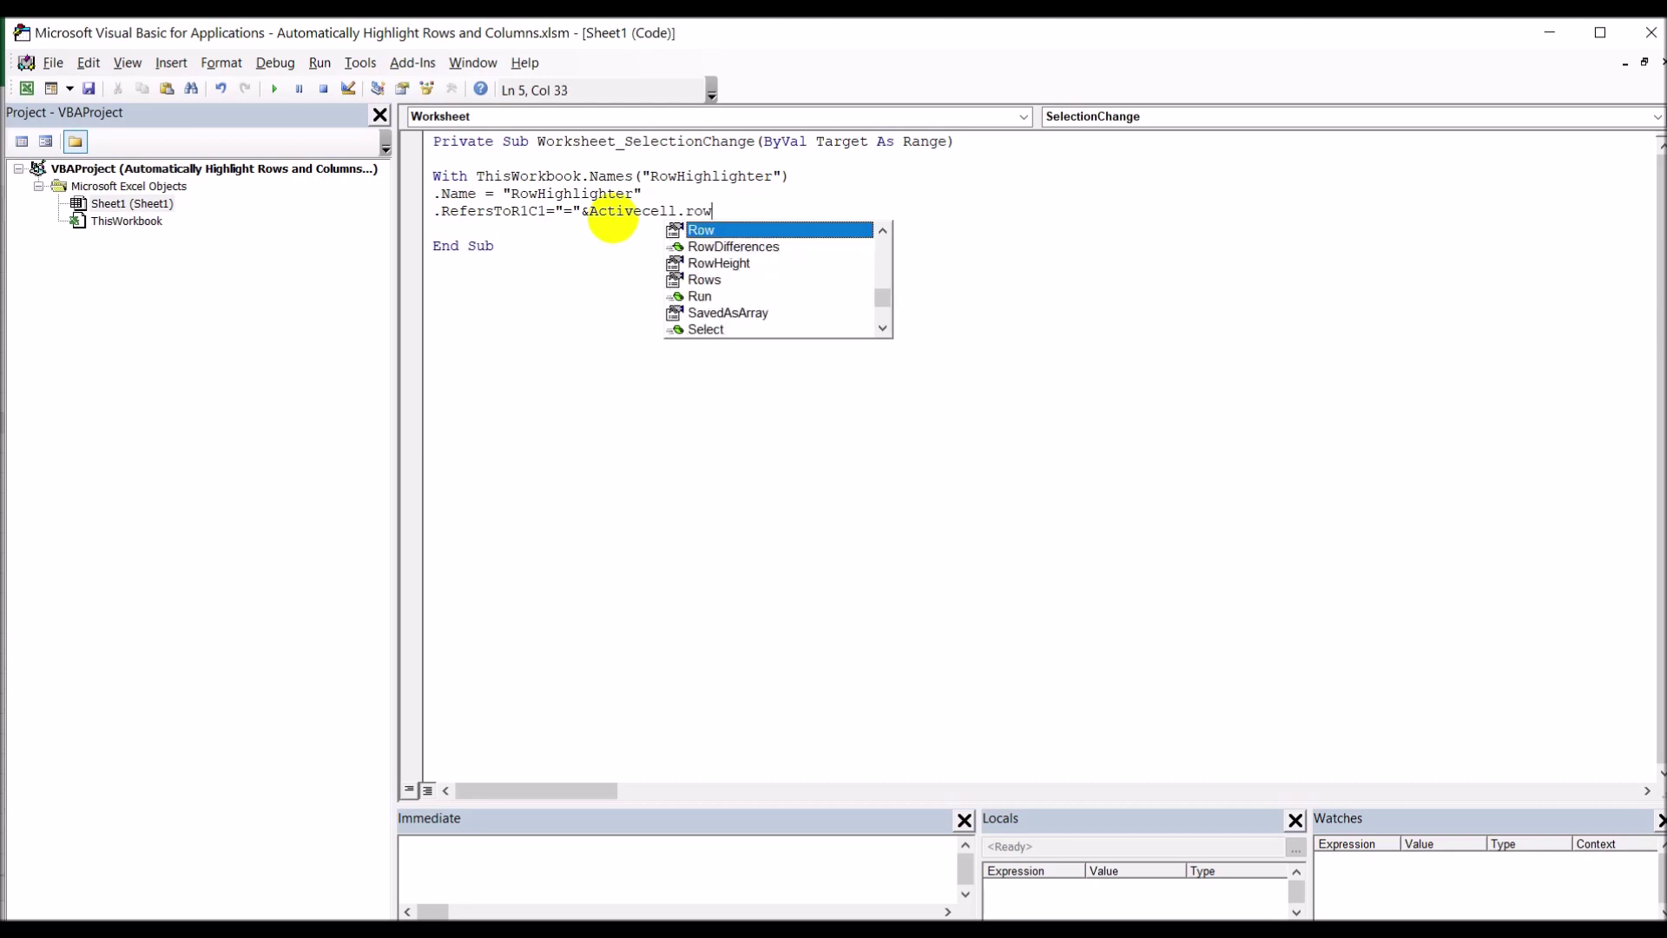
key("Return")
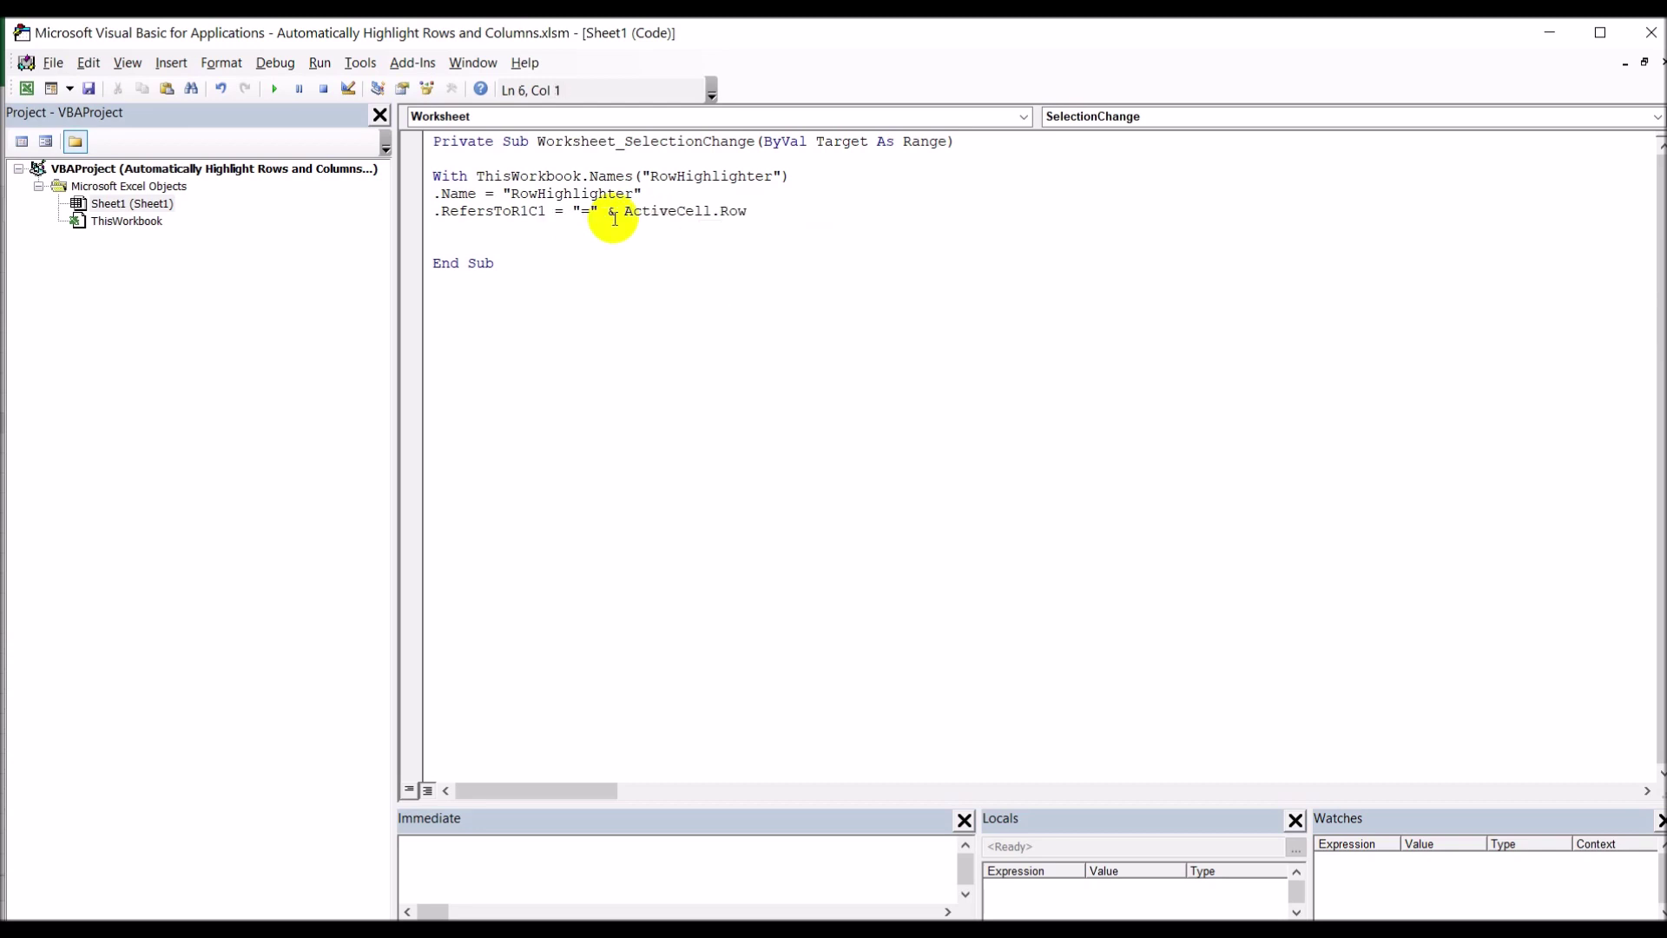
type("End with")
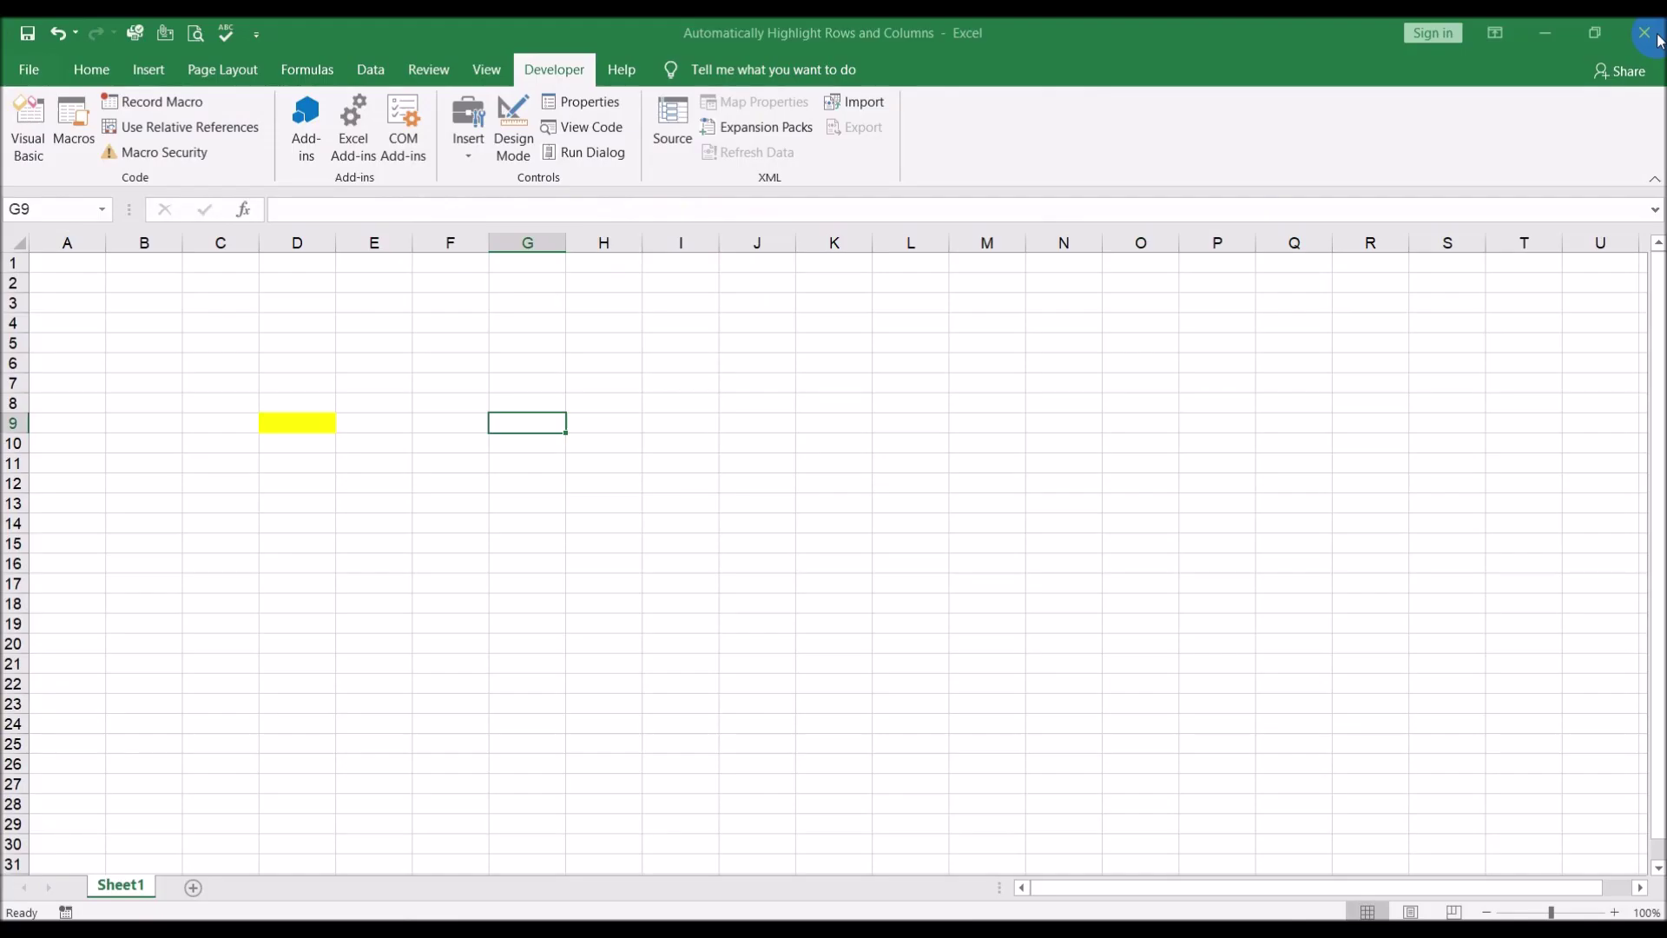
- Close the code editor and try the event on the worksheet by selecting several cells, ending at H14
left_click(1652, 32)
left_click(875, 363)
left_click(536, 377)
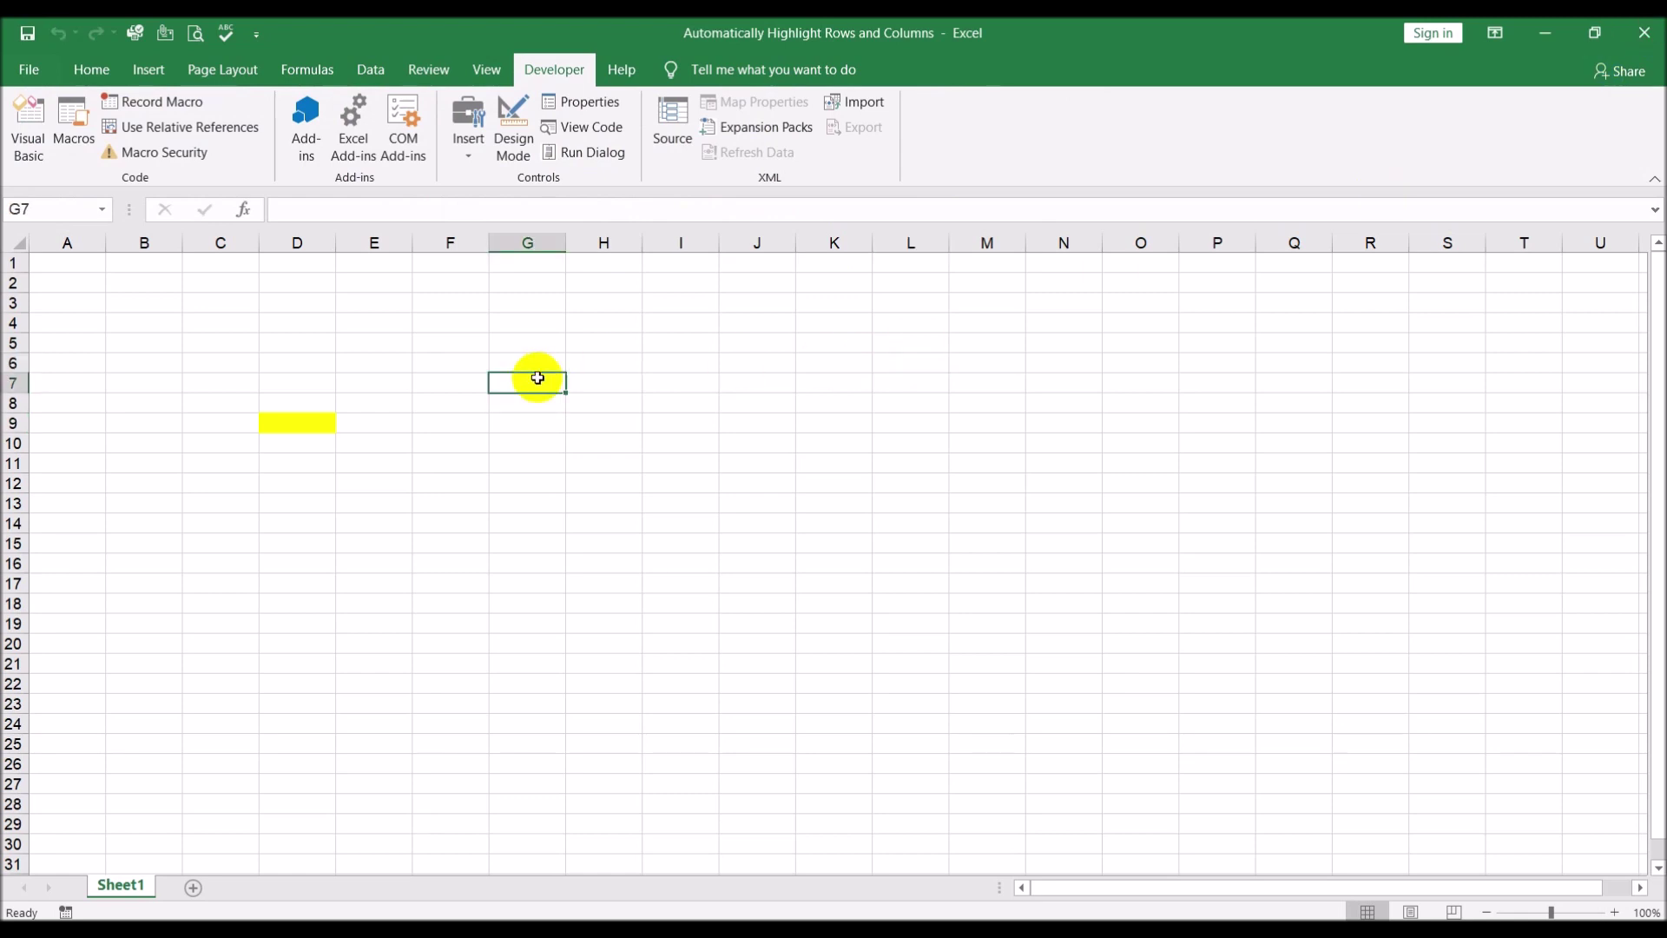
left_click(571, 522)
- Start a formula-based conditional formatting rule for the entire sheet with the formula =Row(a1)=RowHighlighter
left_click(80, 73)
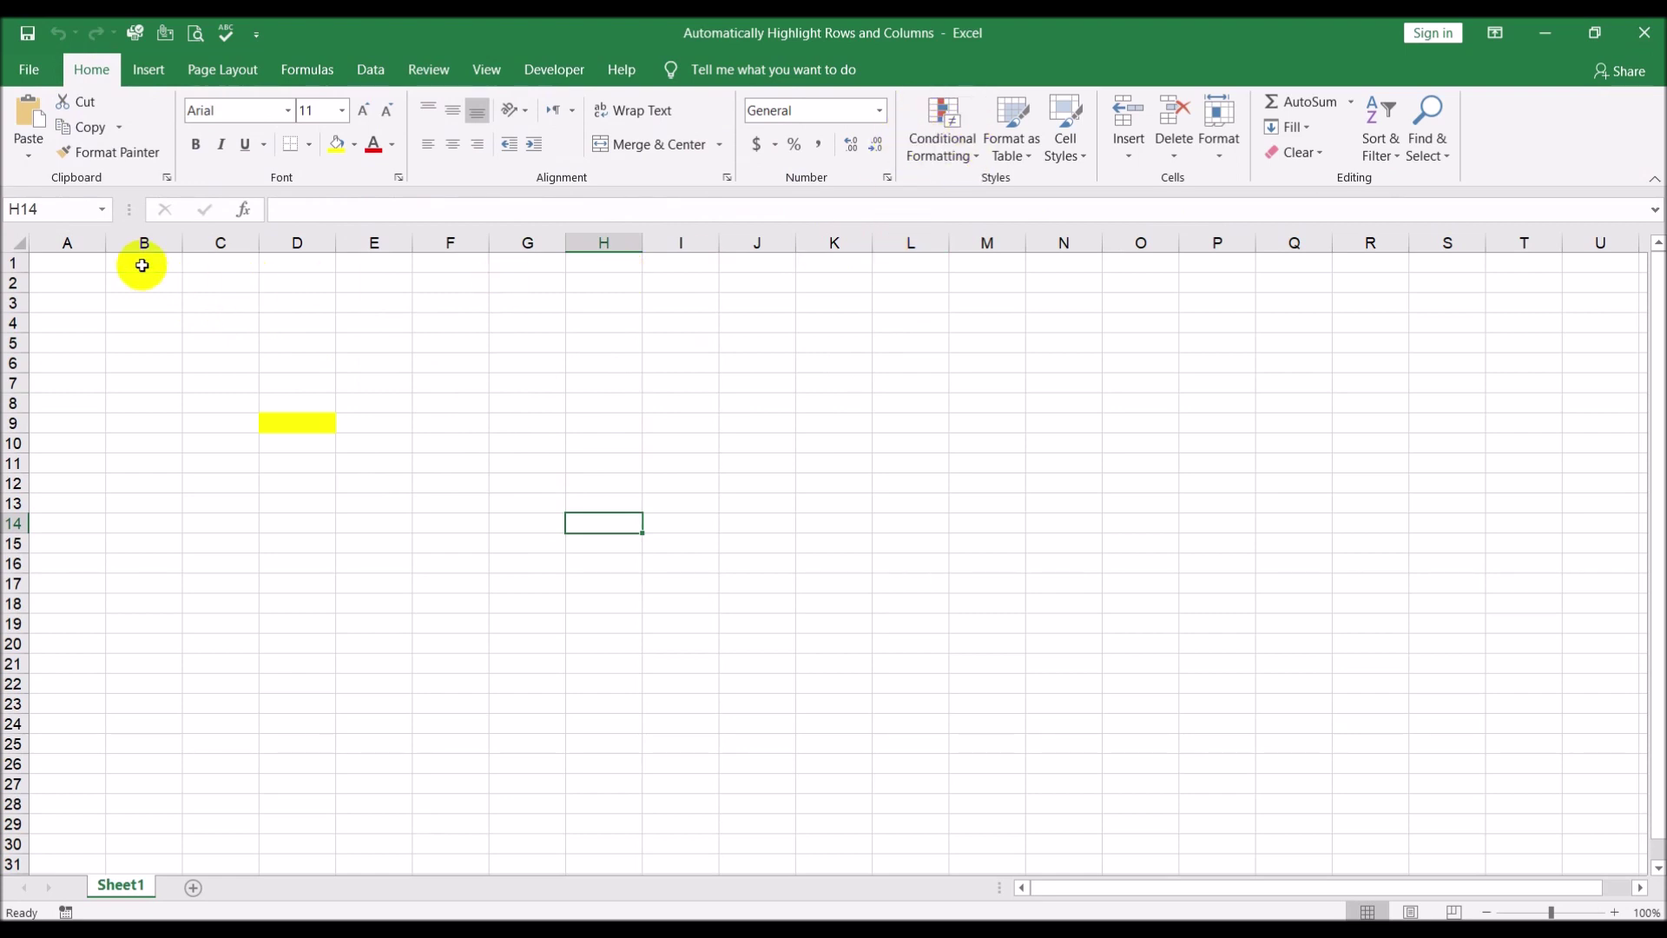
left_click(17, 240)
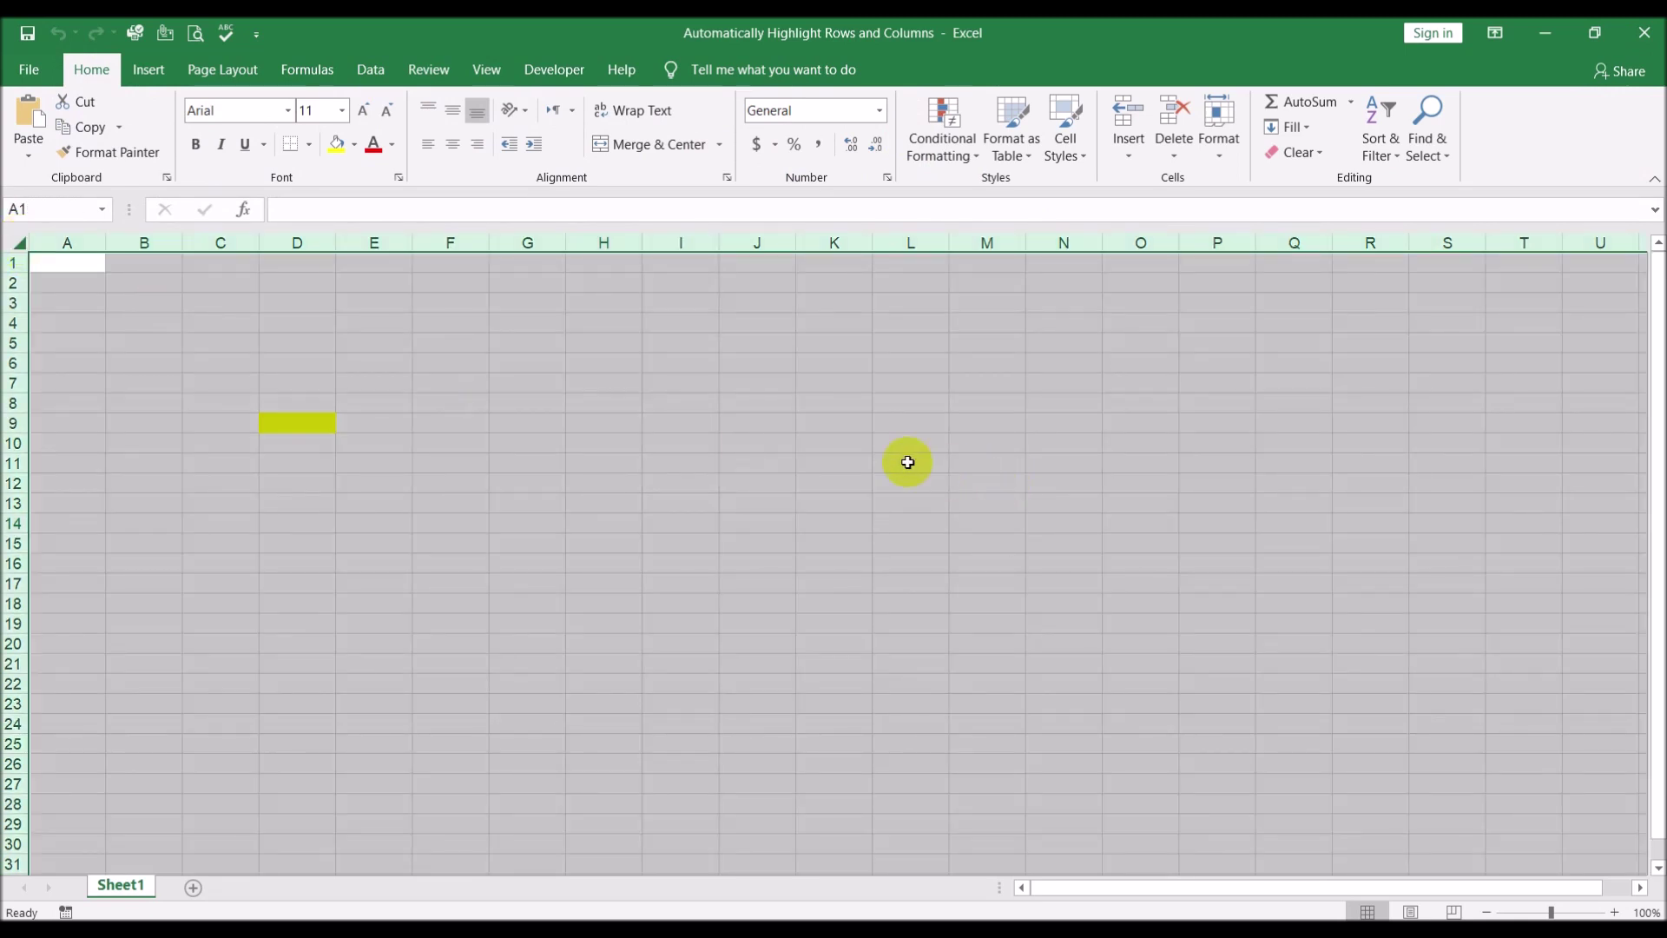
left_click(966, 159)
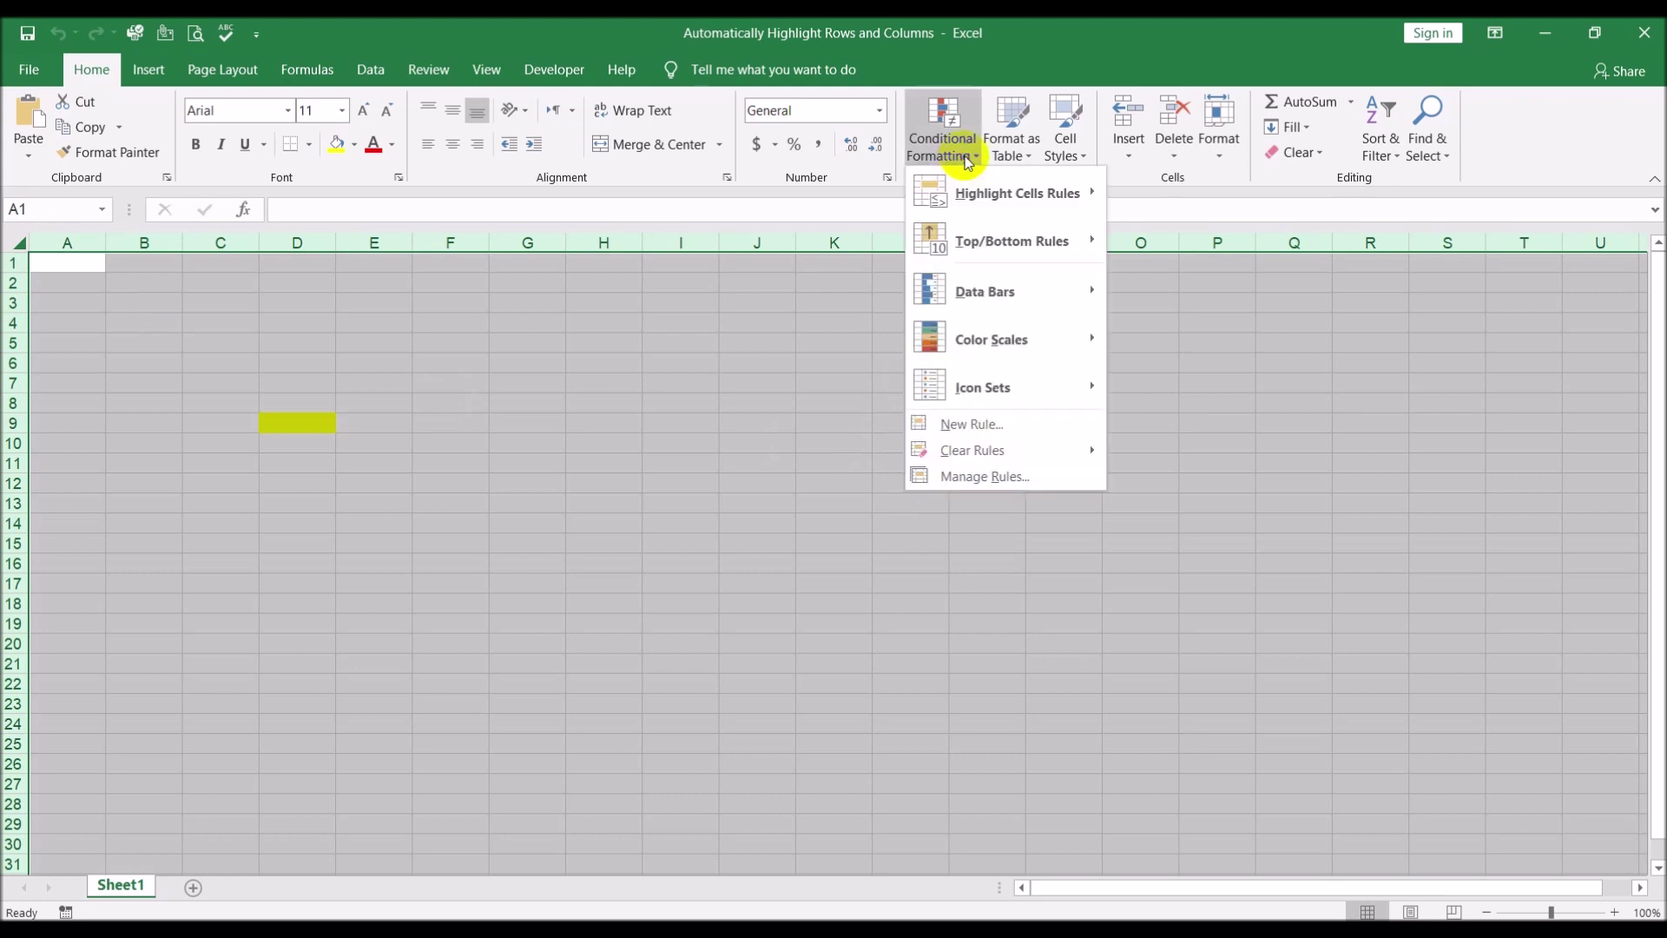
left_click(956, 425)
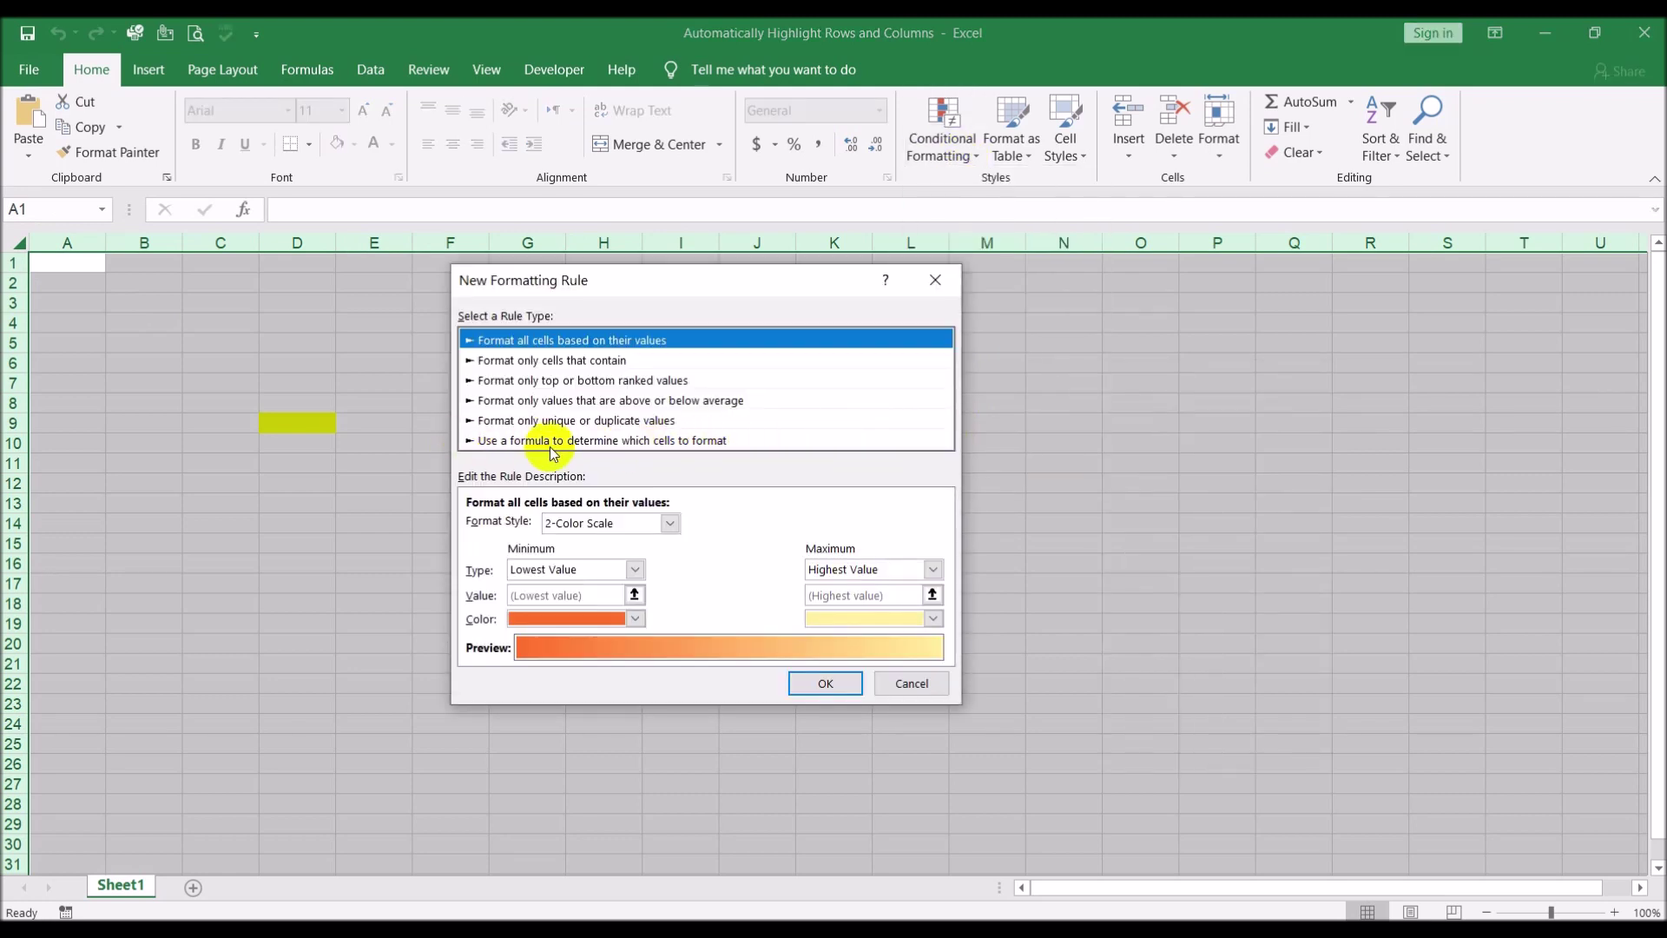
left_click(662, 442)
left_click(616, 525)
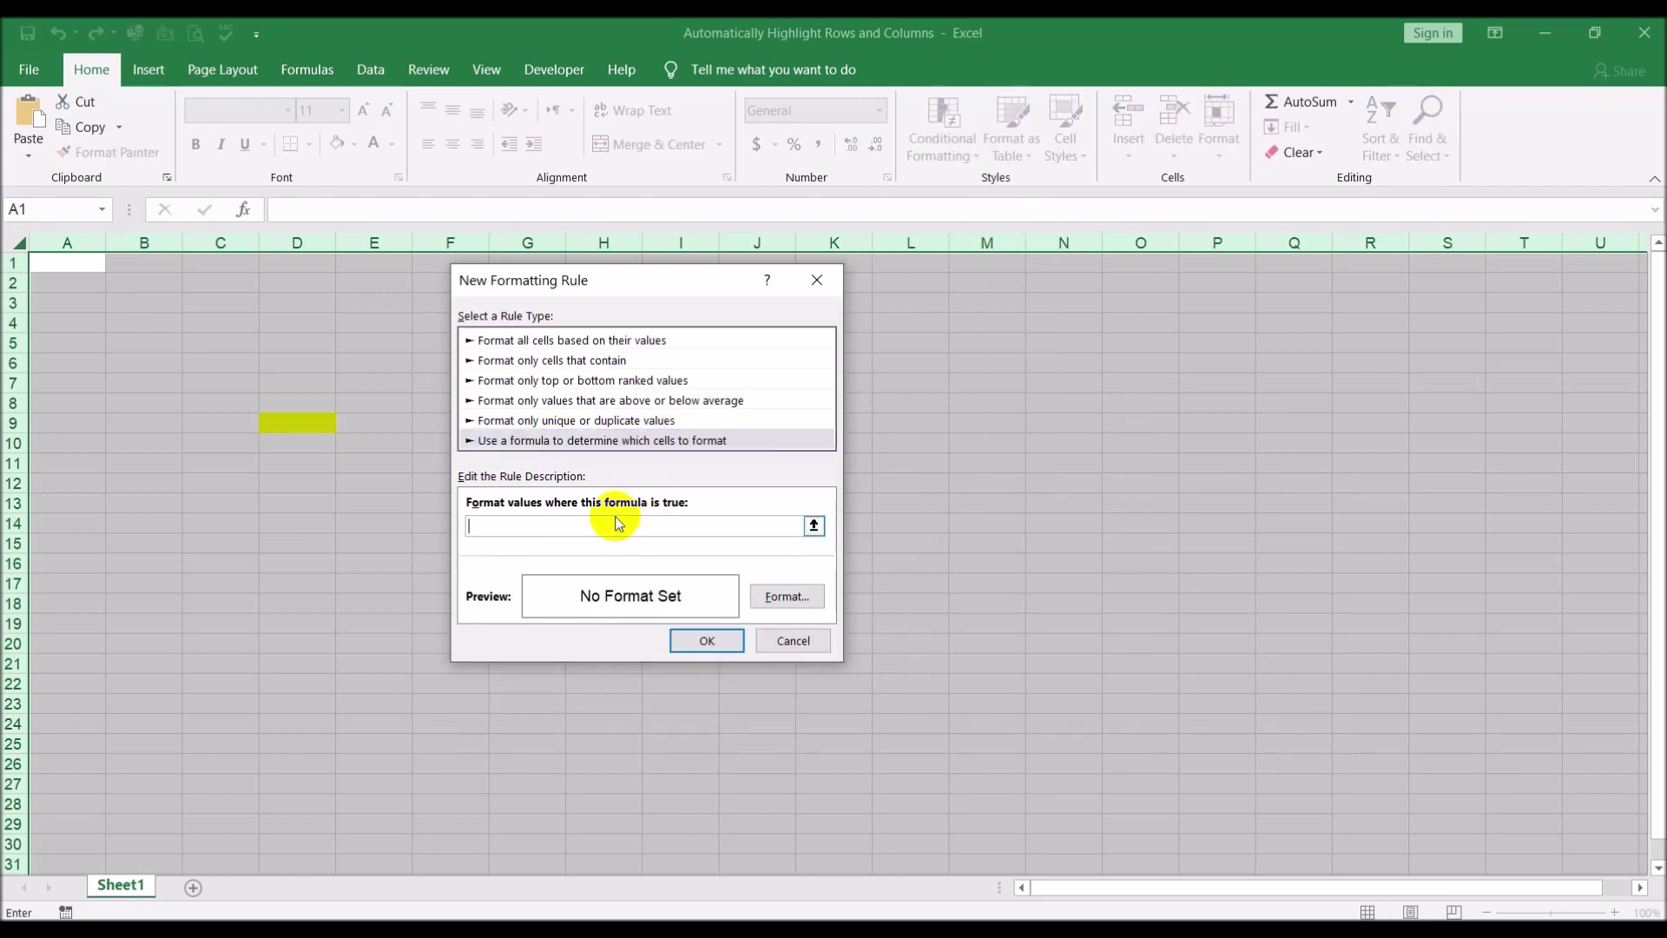
type("=Row(a1)=RowHighlighter")
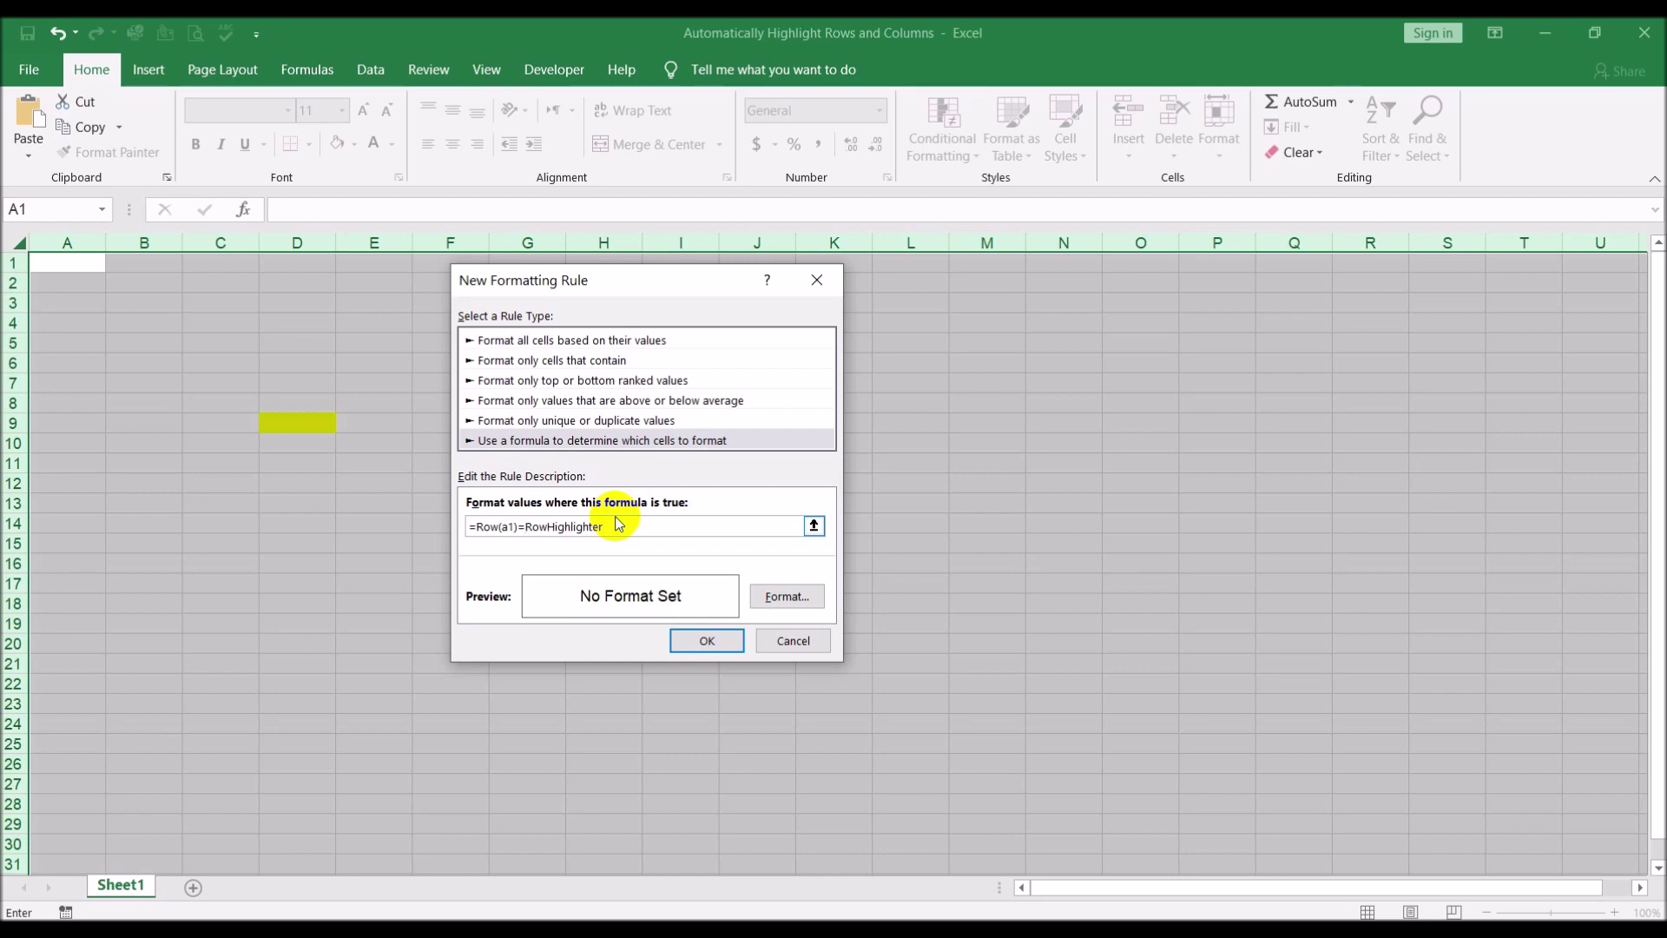
- Give the new rule the lightest orange background fill and apply it to the sheet
left_click(781, 597)
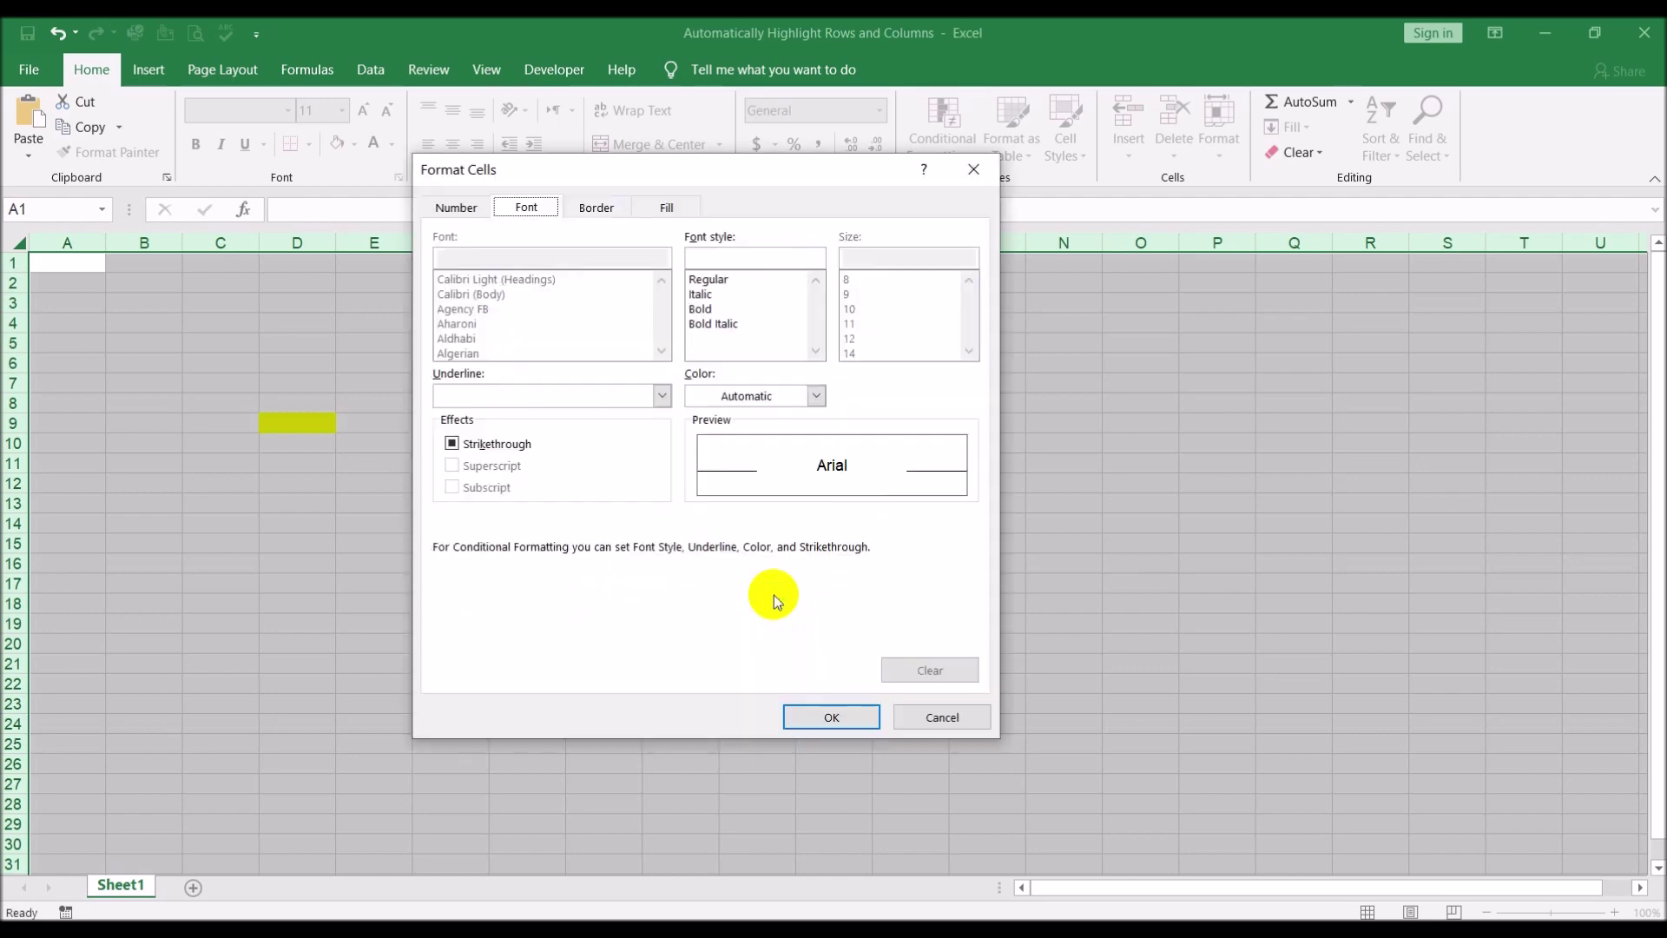
left_click(659, 207)
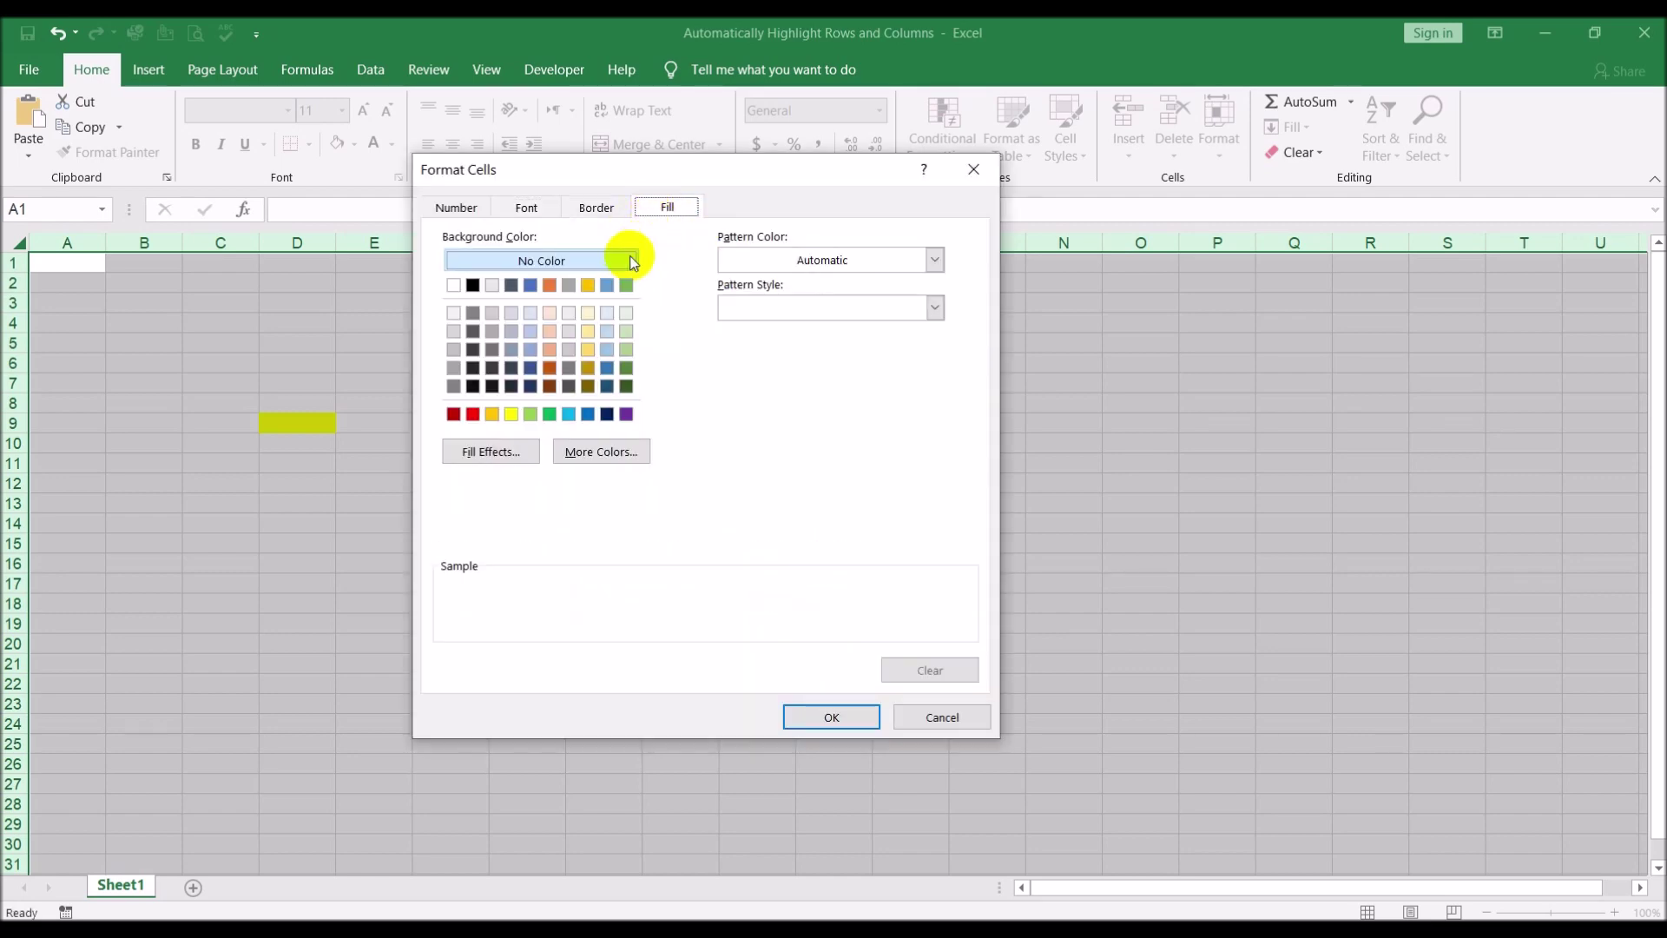
left_click(552, 314)
left_click(831, 716)
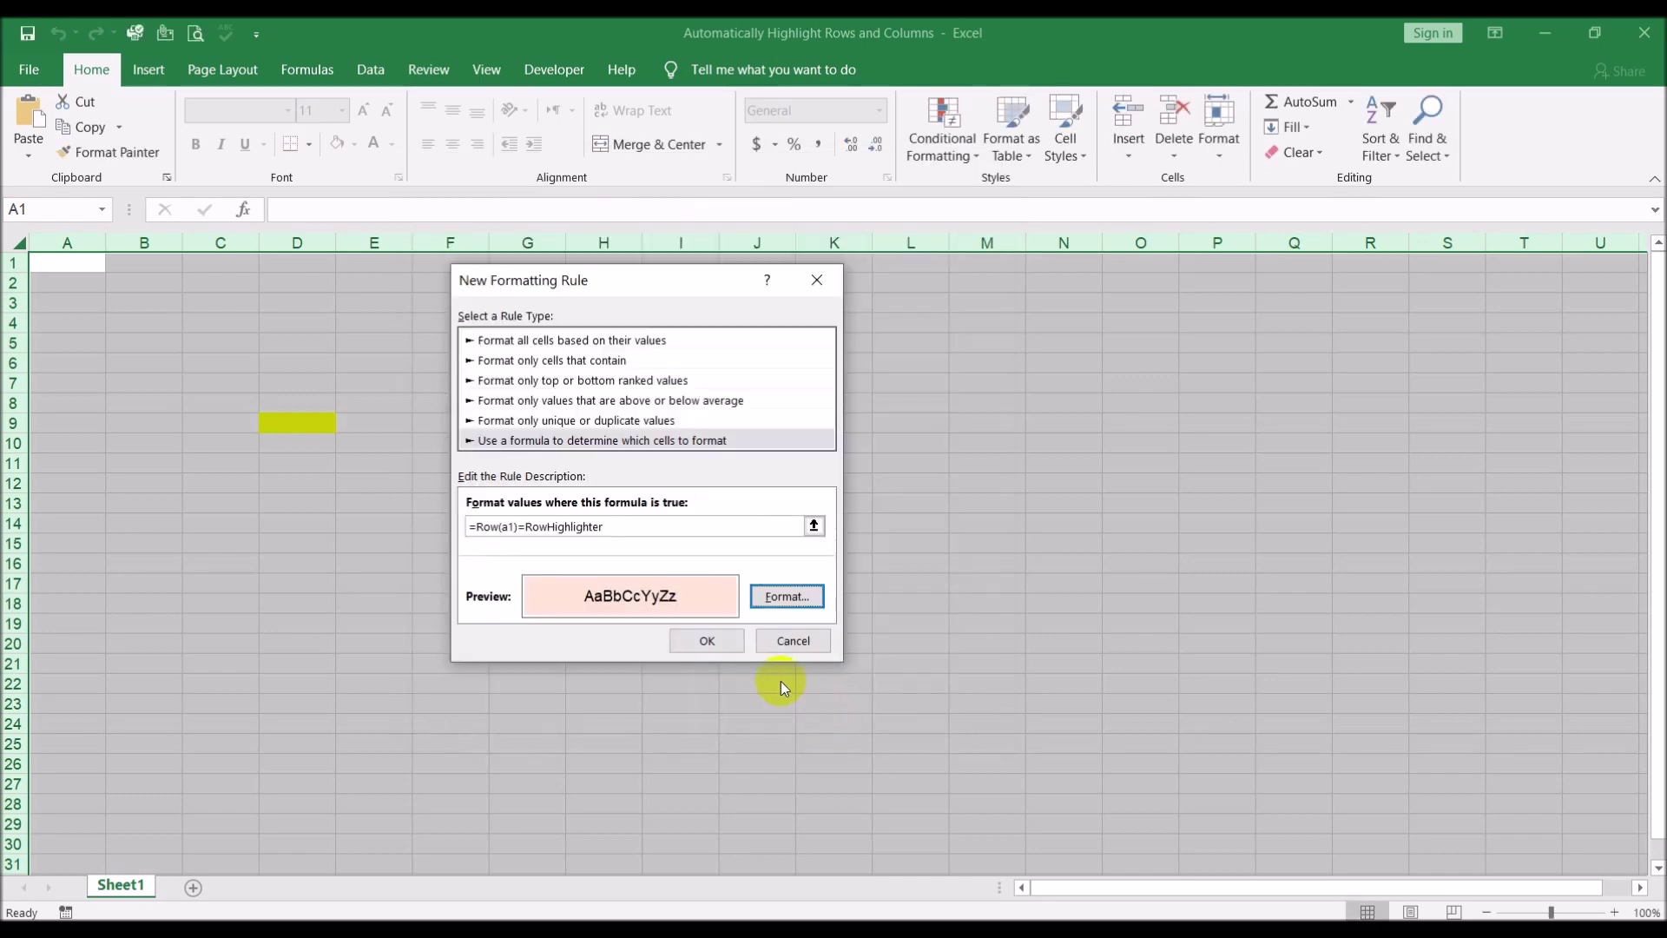
left_click(707, 641)
- Test the row highlighting by selecting cells across the sheet, including H18, A5, H9, F4, D9 and H17
left_click(585, 601)
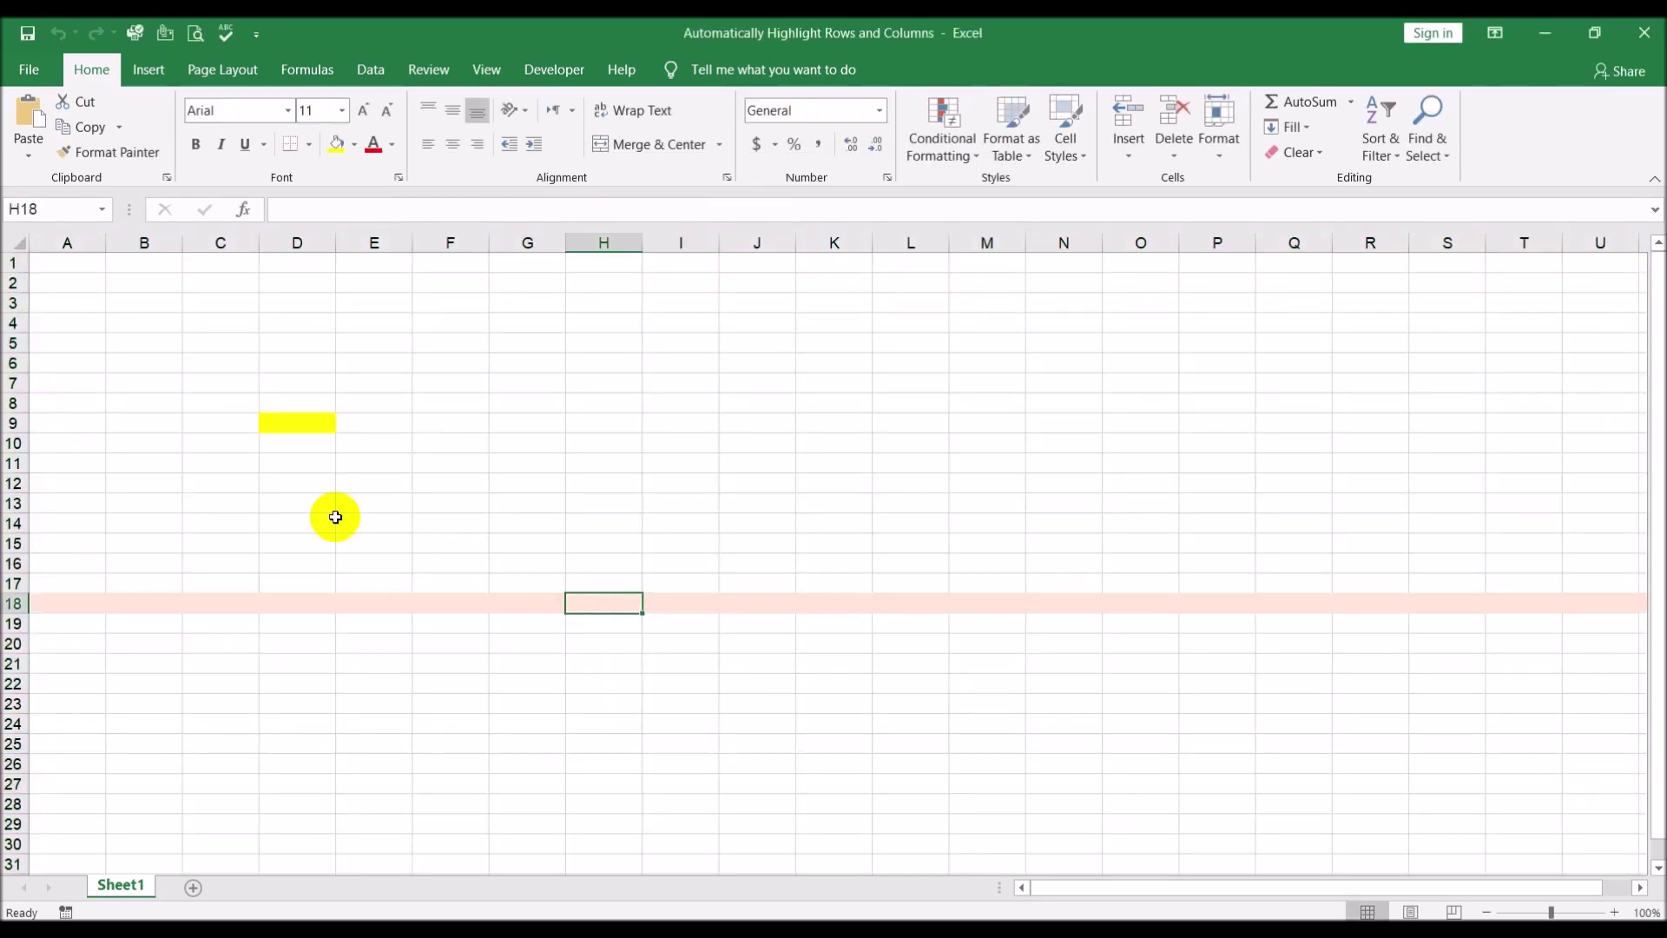
left_click(190, 504)
left_click(100, 425)
left_click(75, 327)
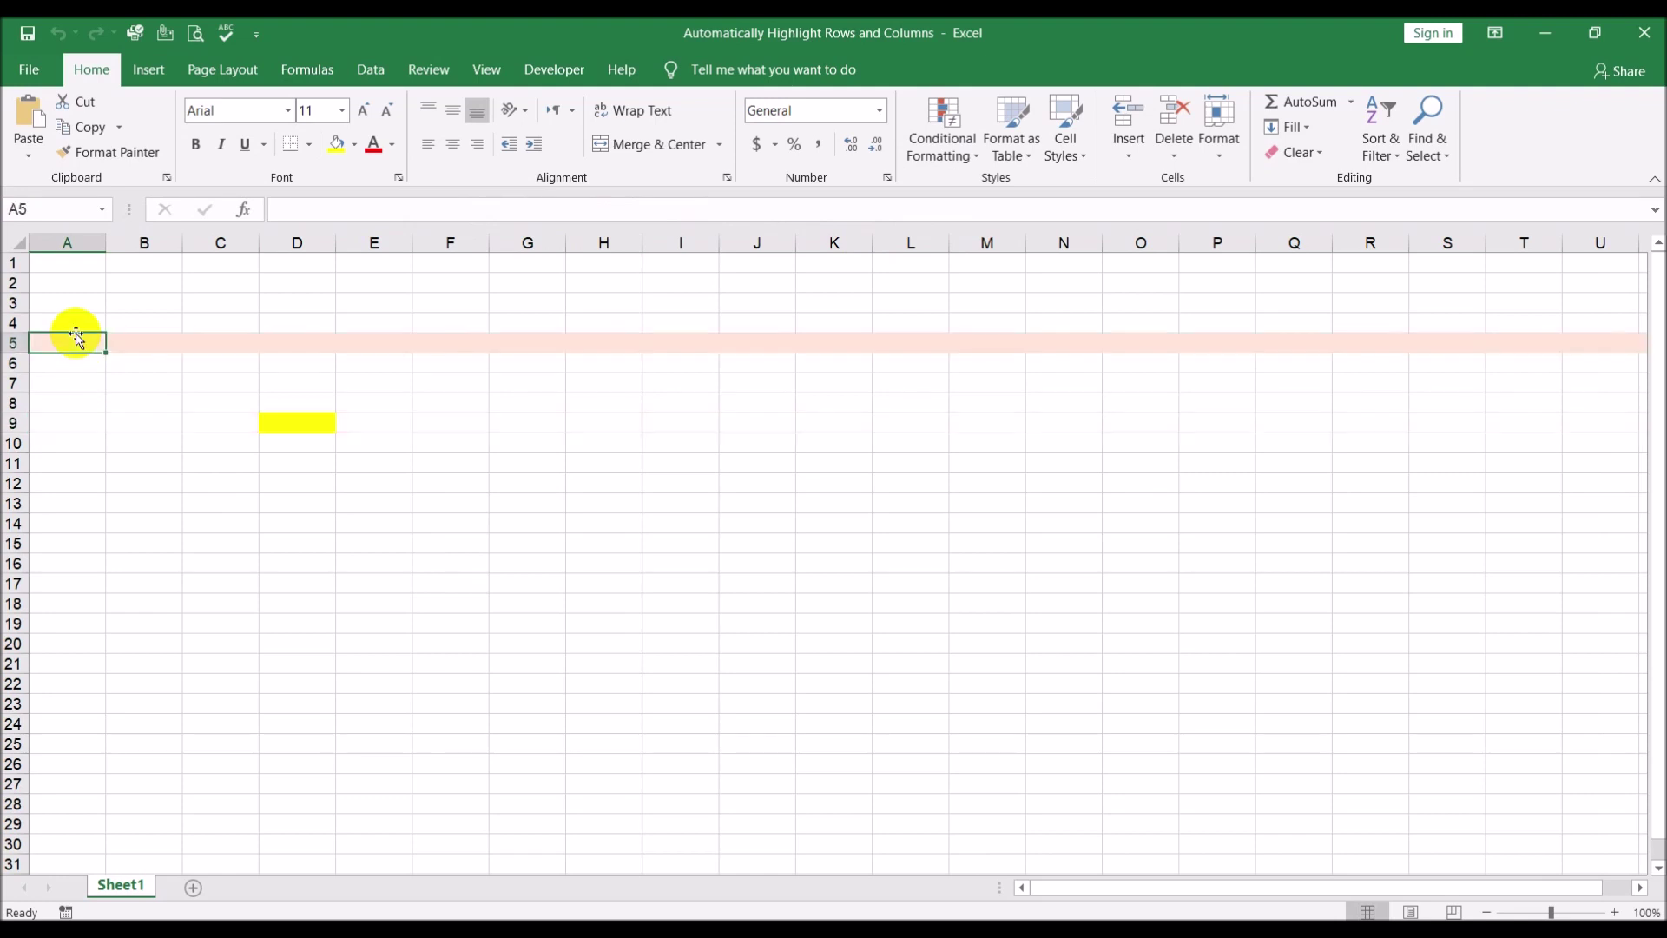
left_click(67, 521)
left_click(305, 662)
left_click(569, 422)
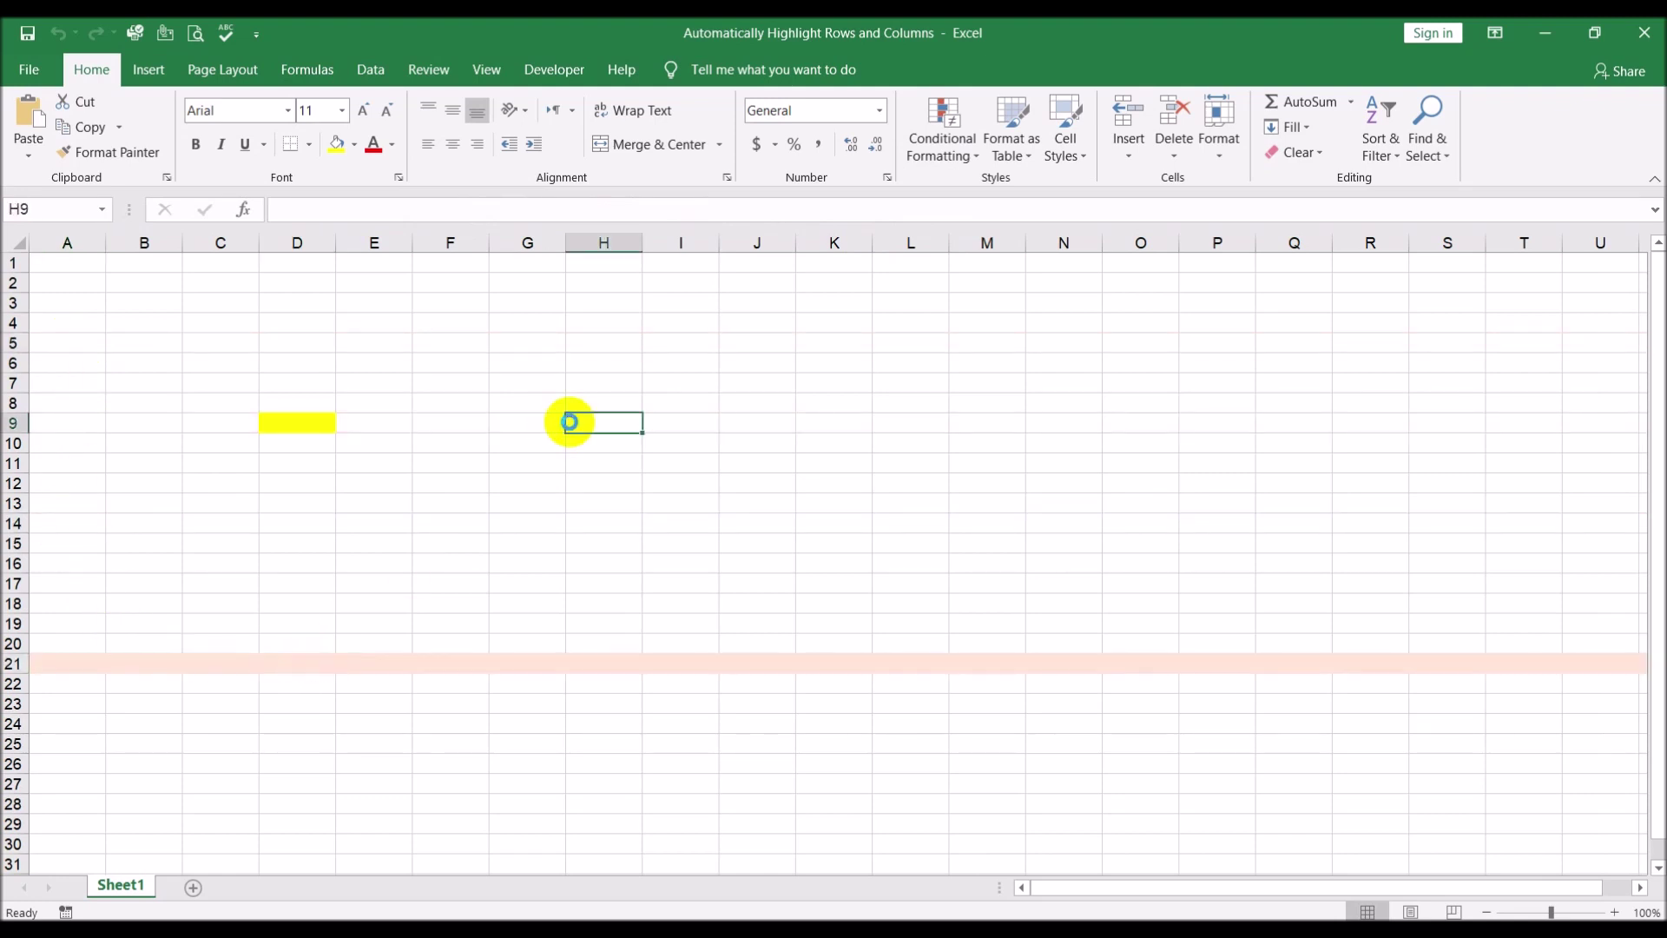
left_click(448, 328)
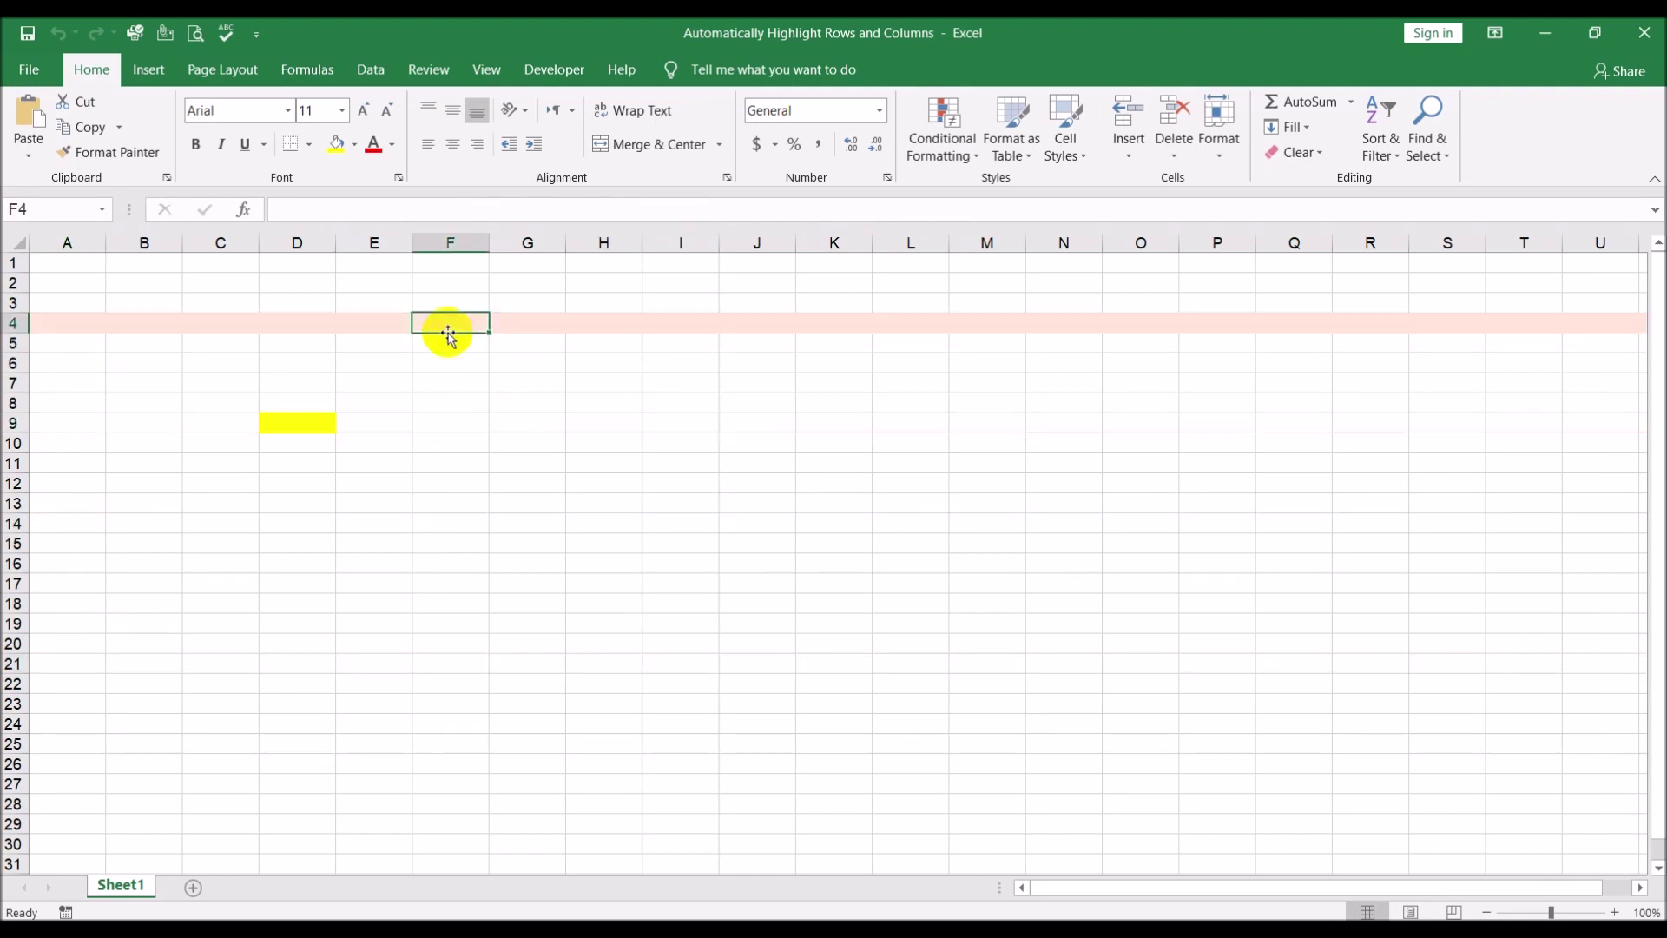
left_click(316, 429)
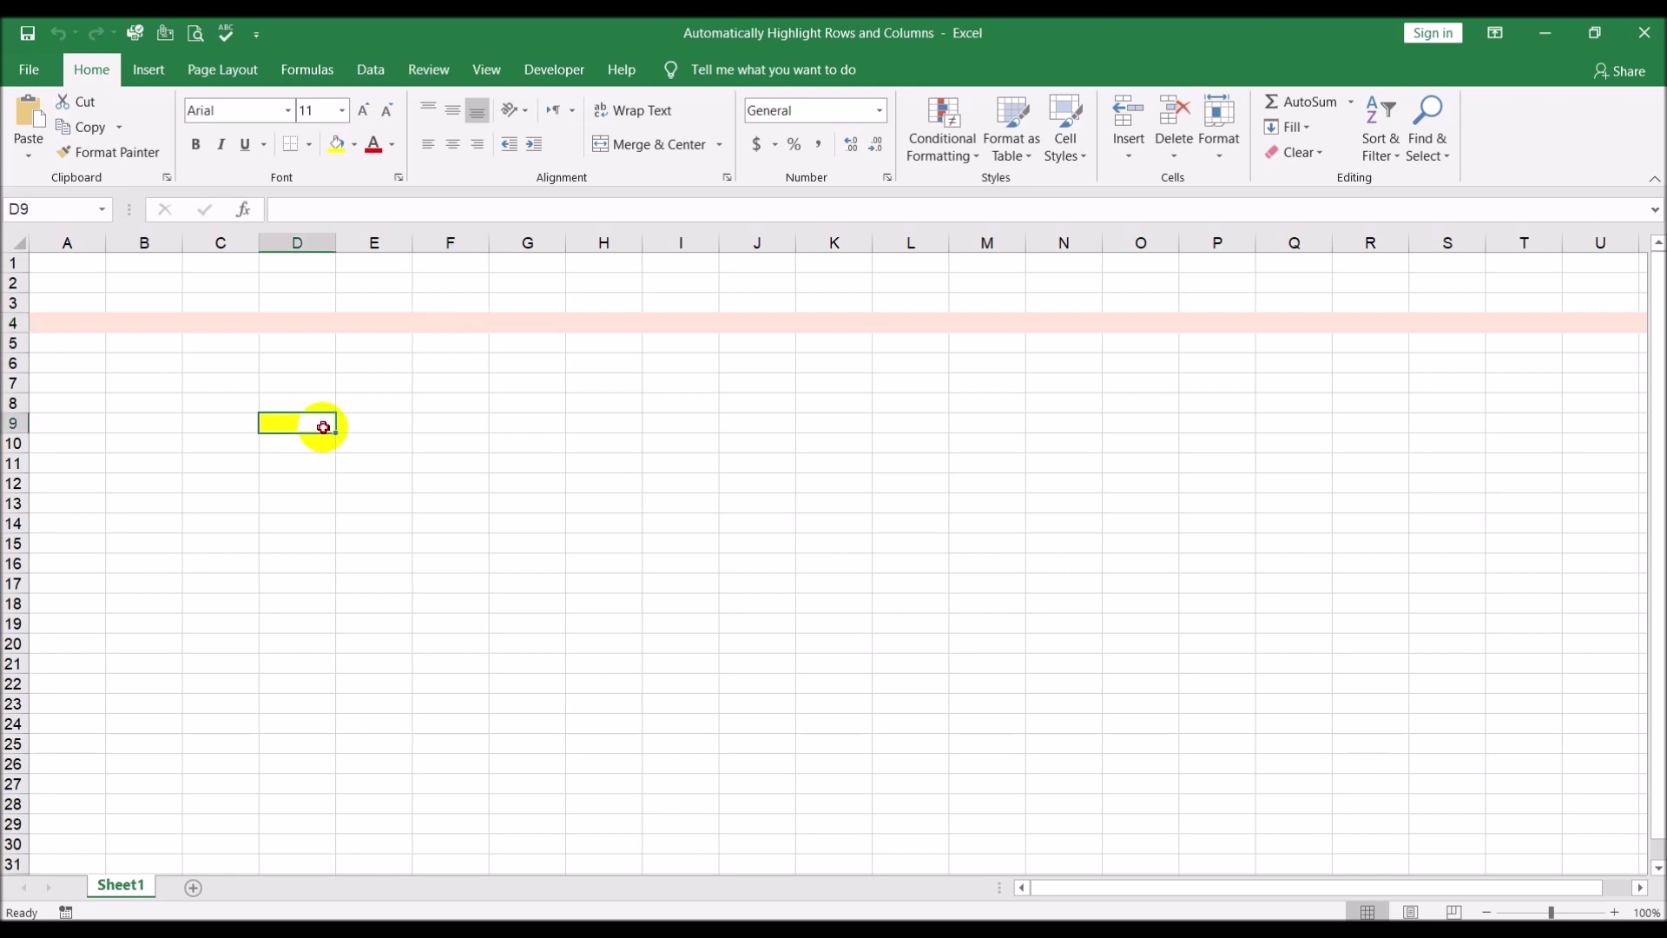
left_click(568, 581)
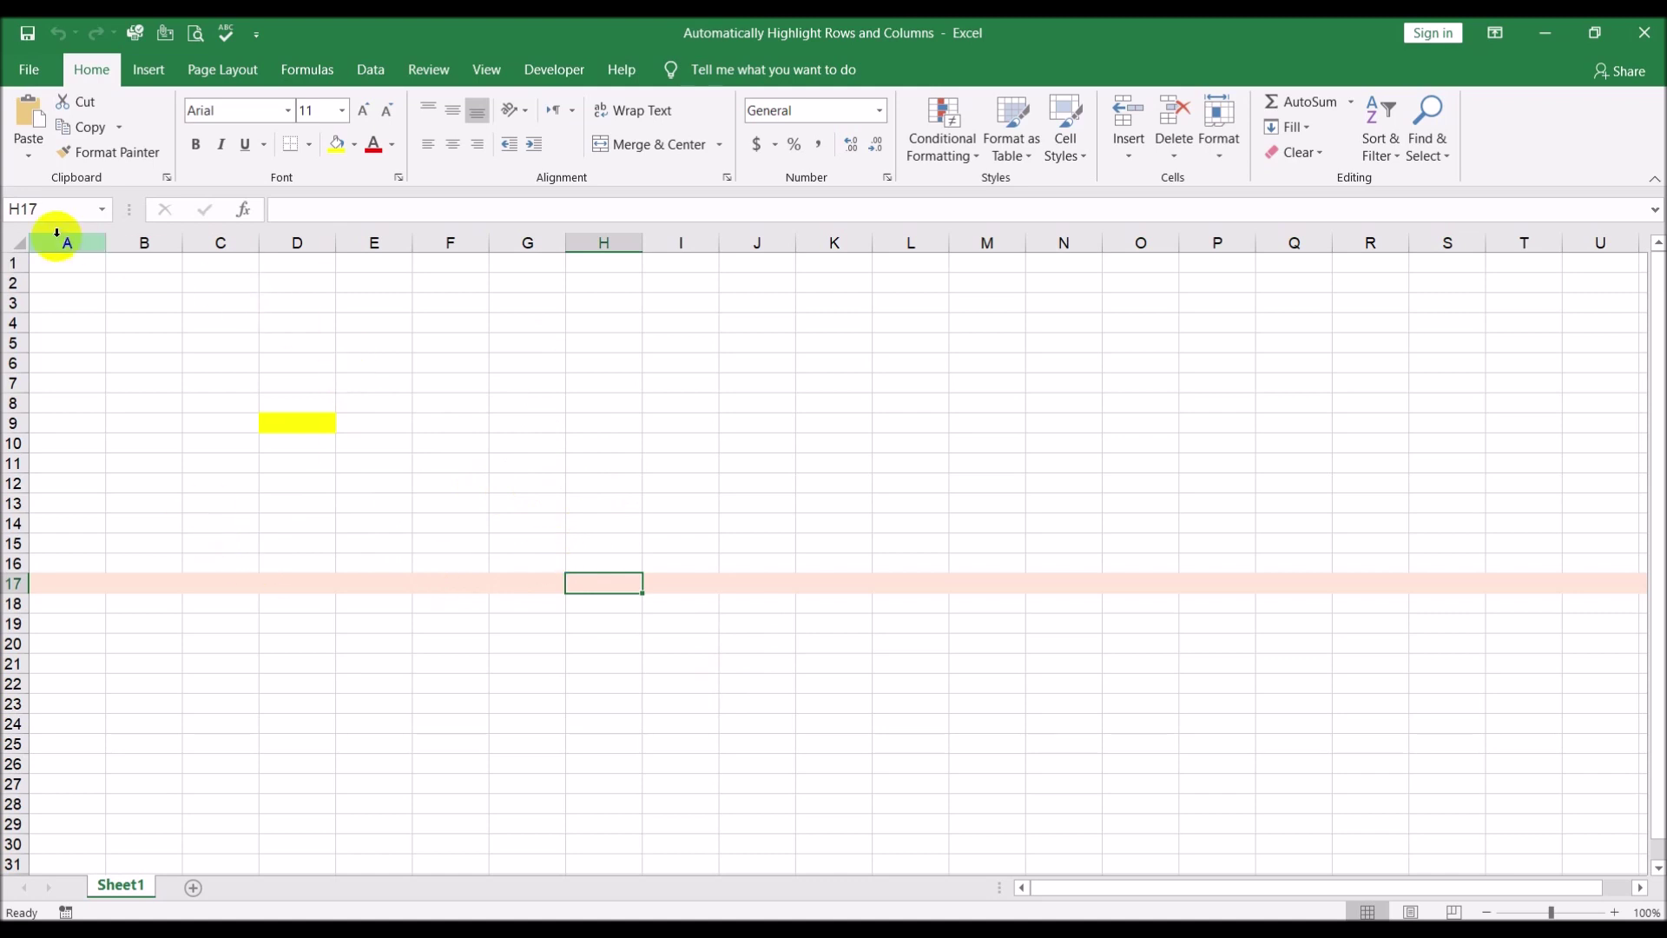
- Open the entire sheet's row highlighting rule for editing and choose gray as its border line color
left_click(17, 240)
left_click(951, 153)
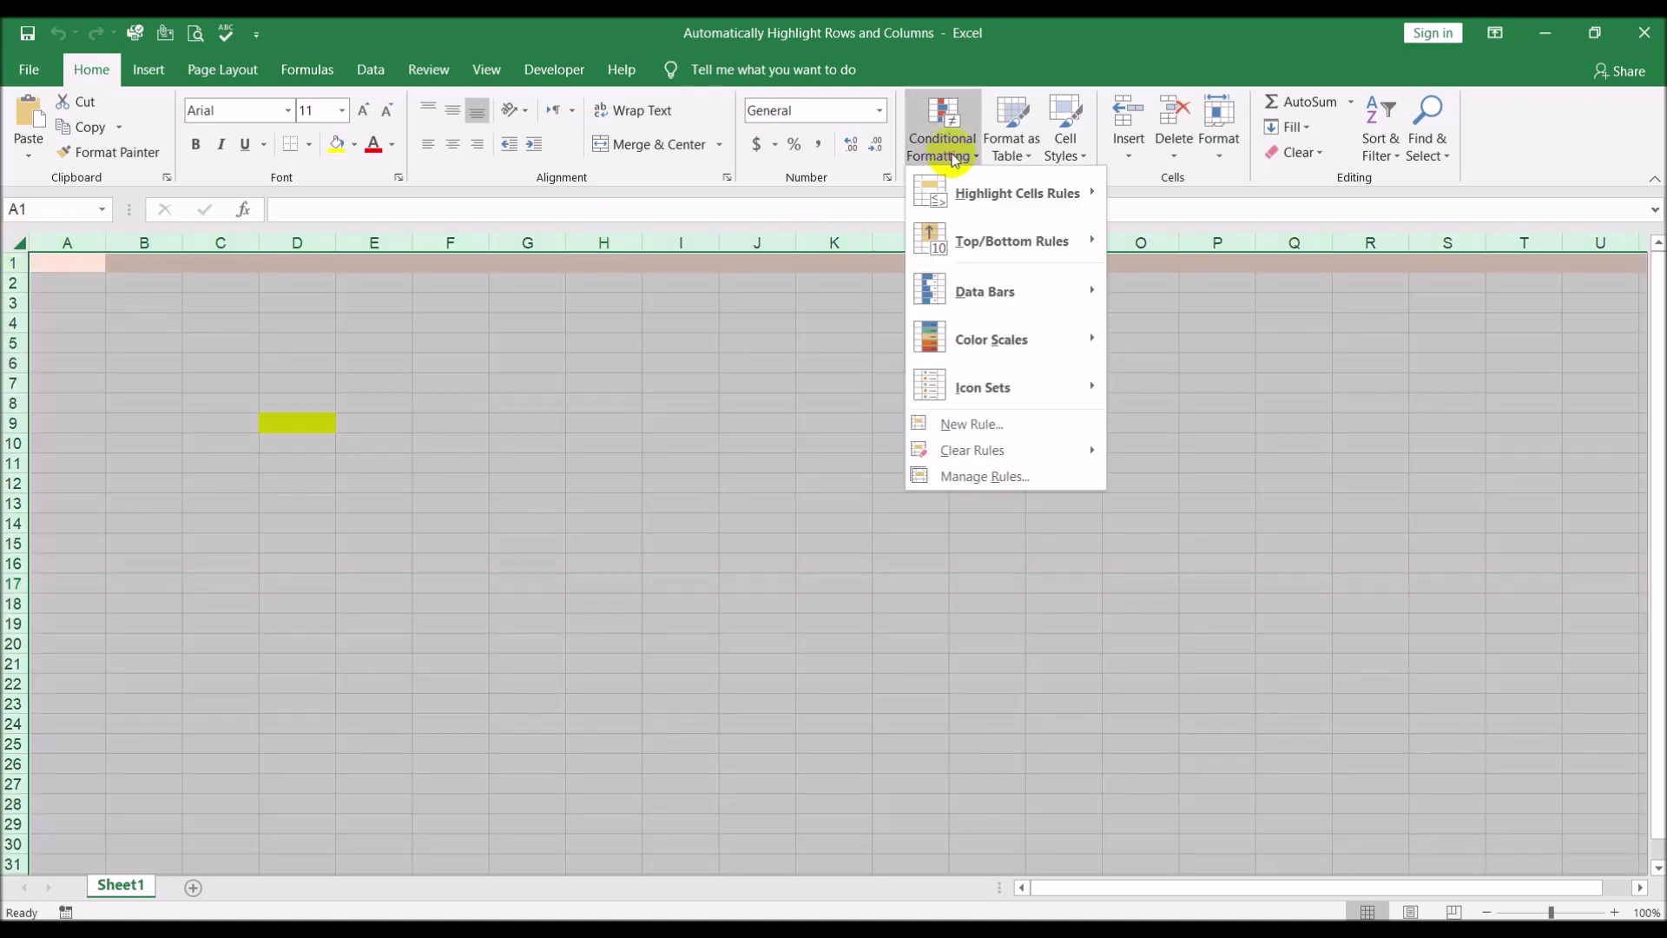
left_click(989, 478)
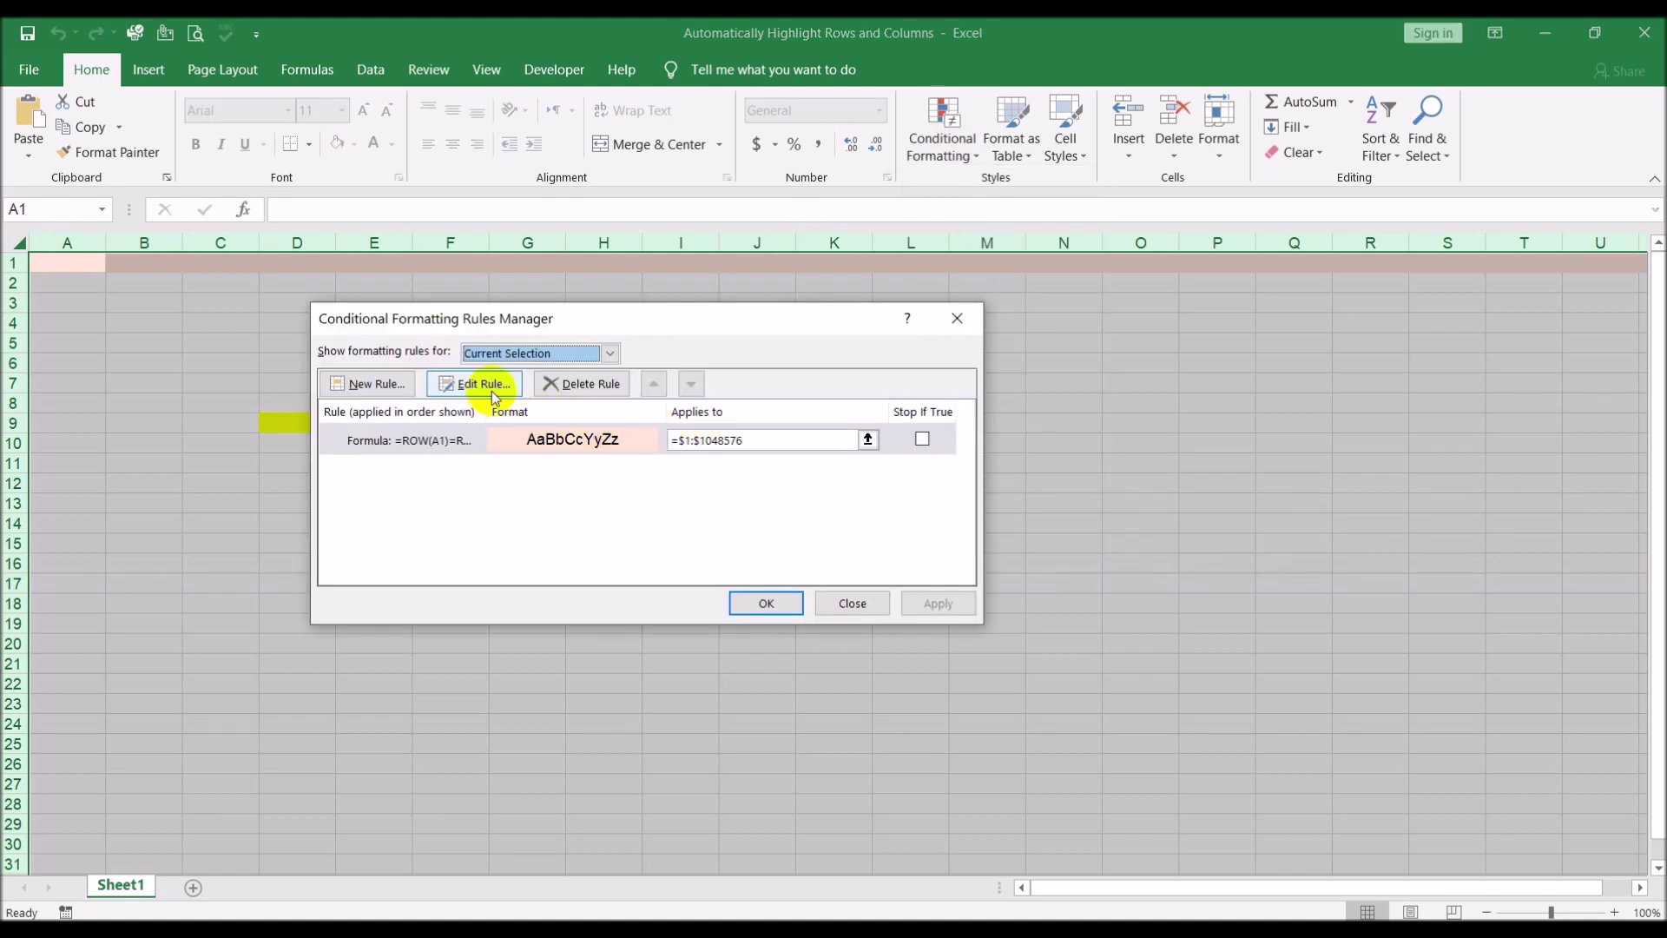
left_click(492, 385)
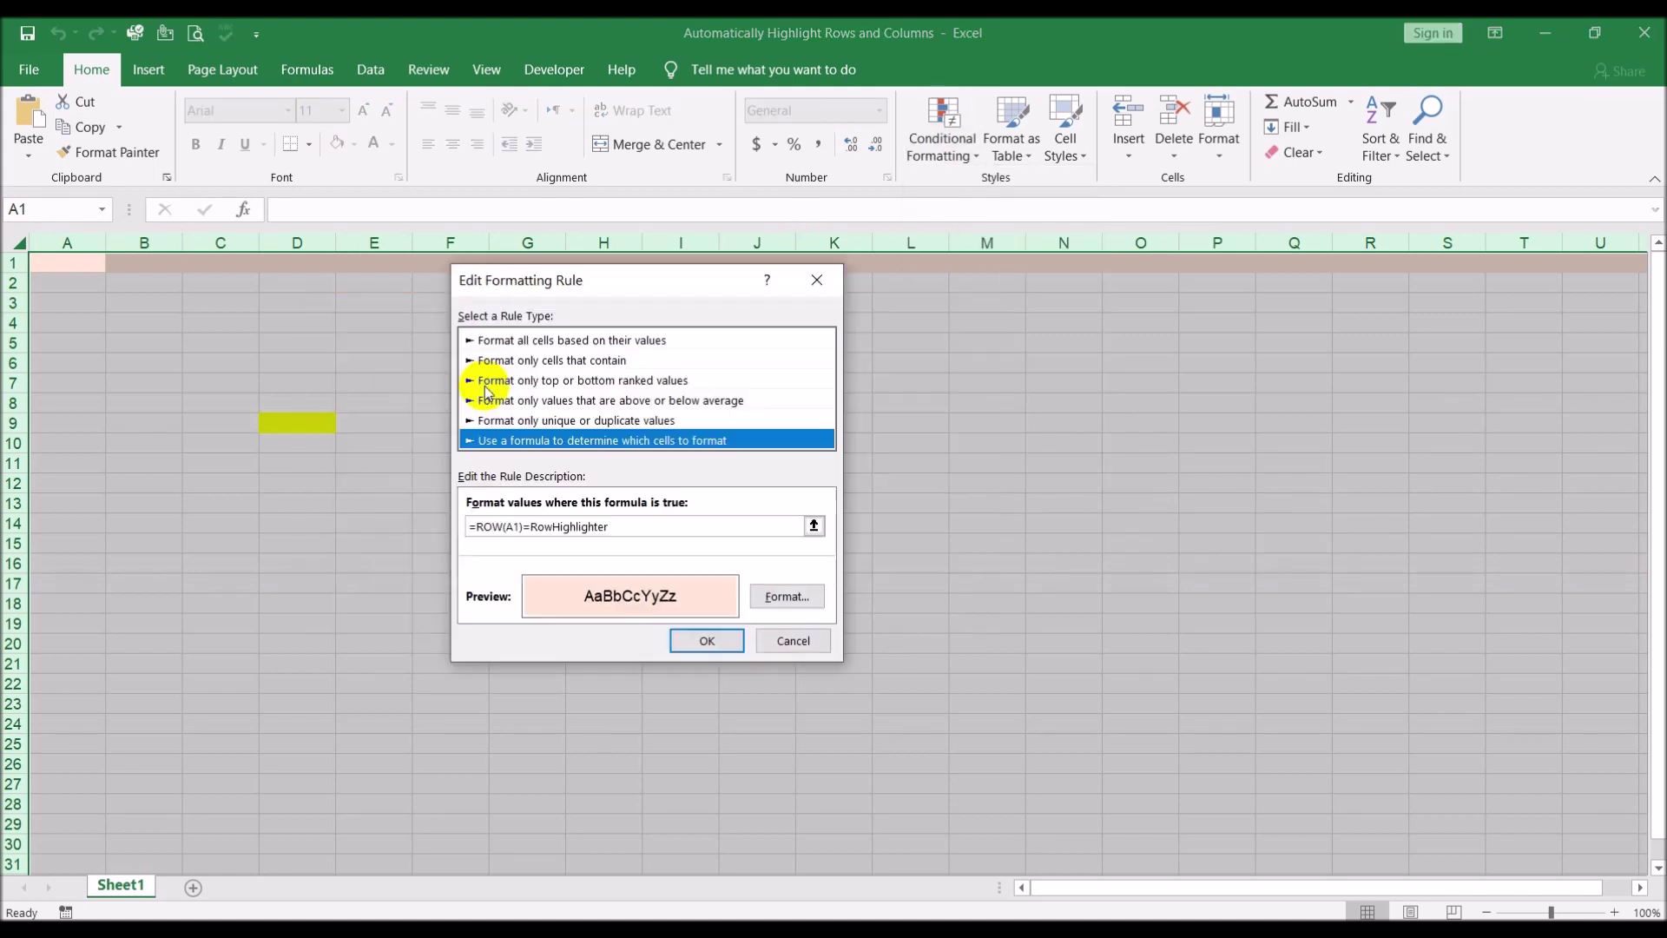
left_click(792, 597)
left_click(534, 184)
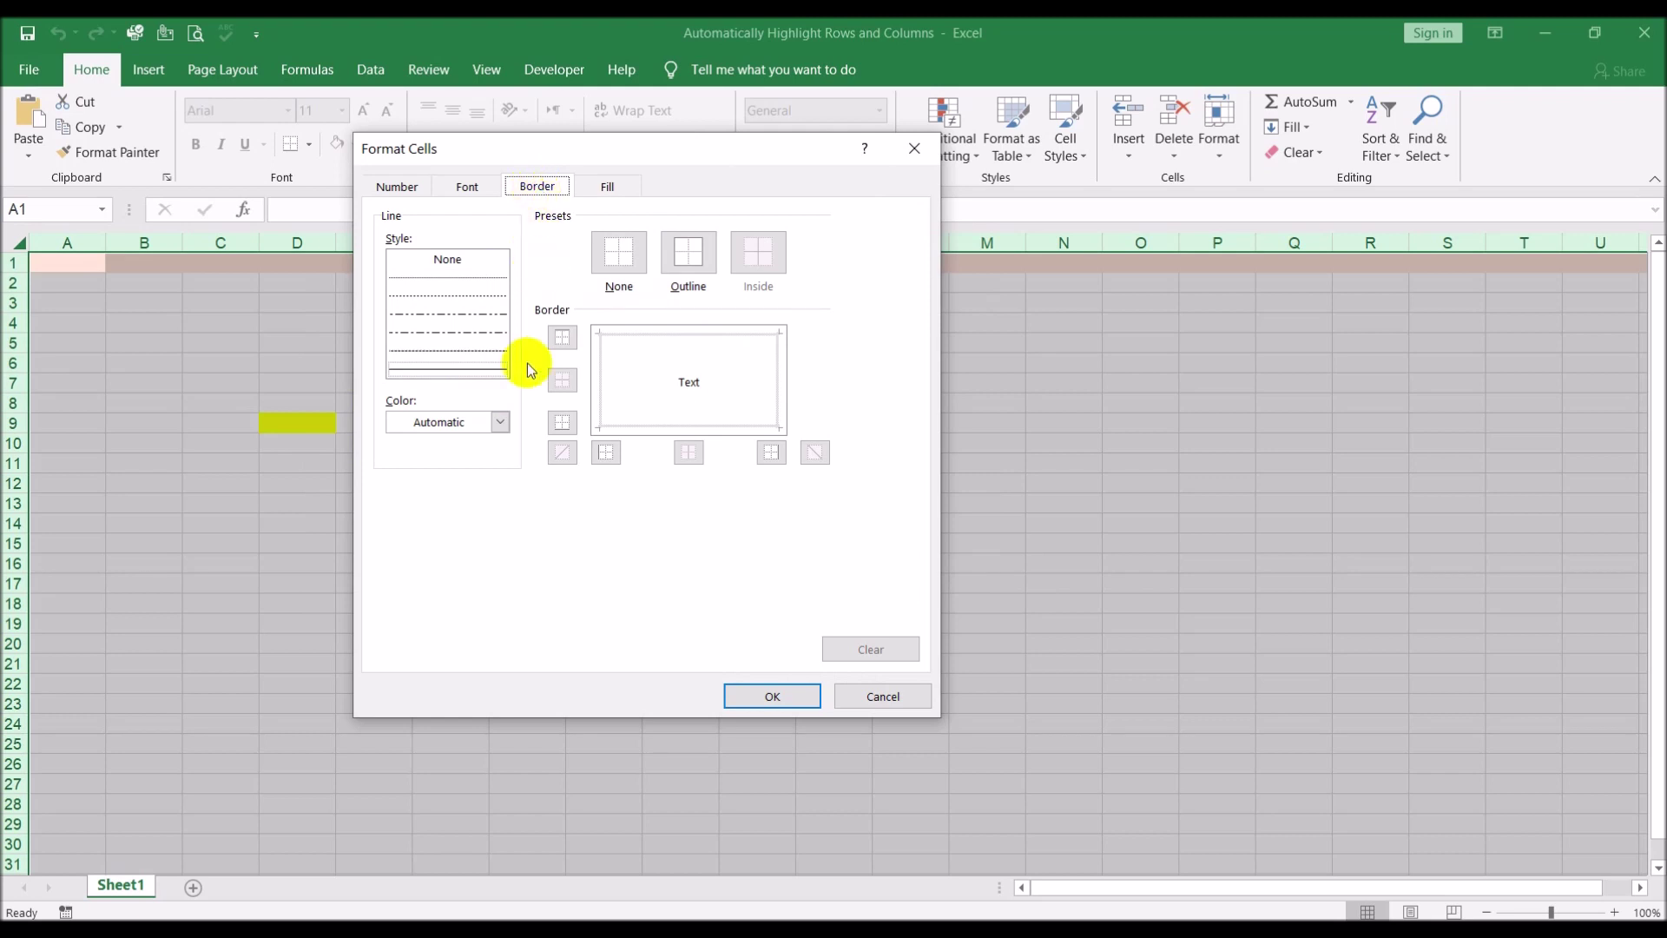
left_click(499, 422)
left_click(399, 546)
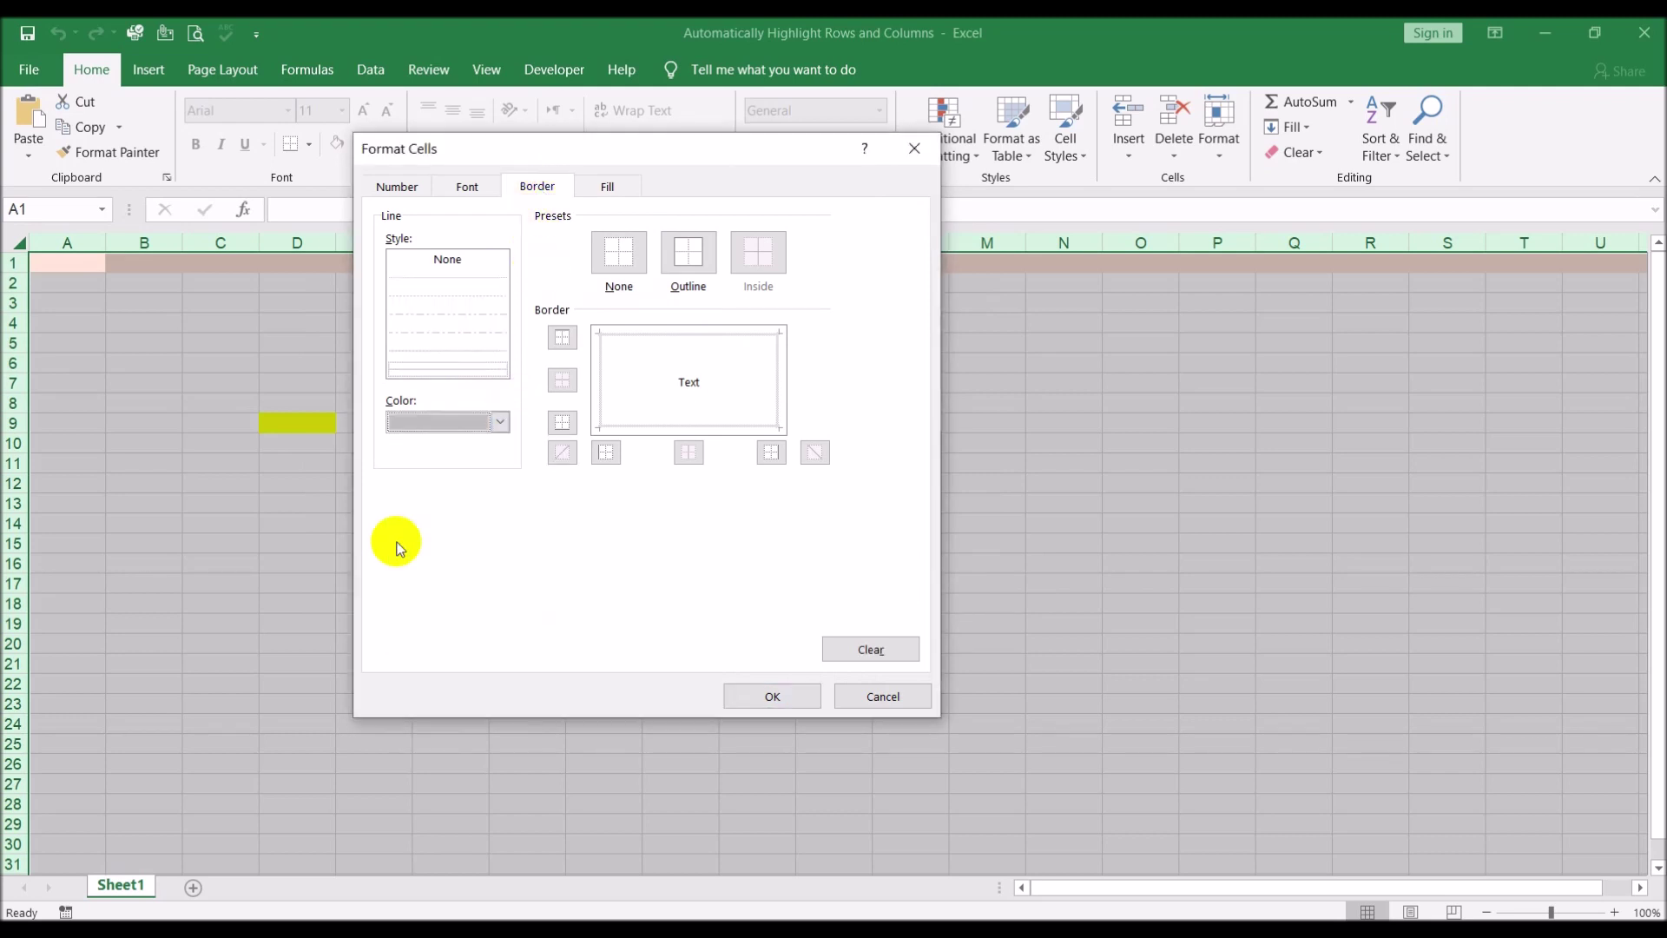
- Add left, bottom, top and right borders to the rule's format and apply the edited rule
left_click(606, 452)
left_click(562, 422)
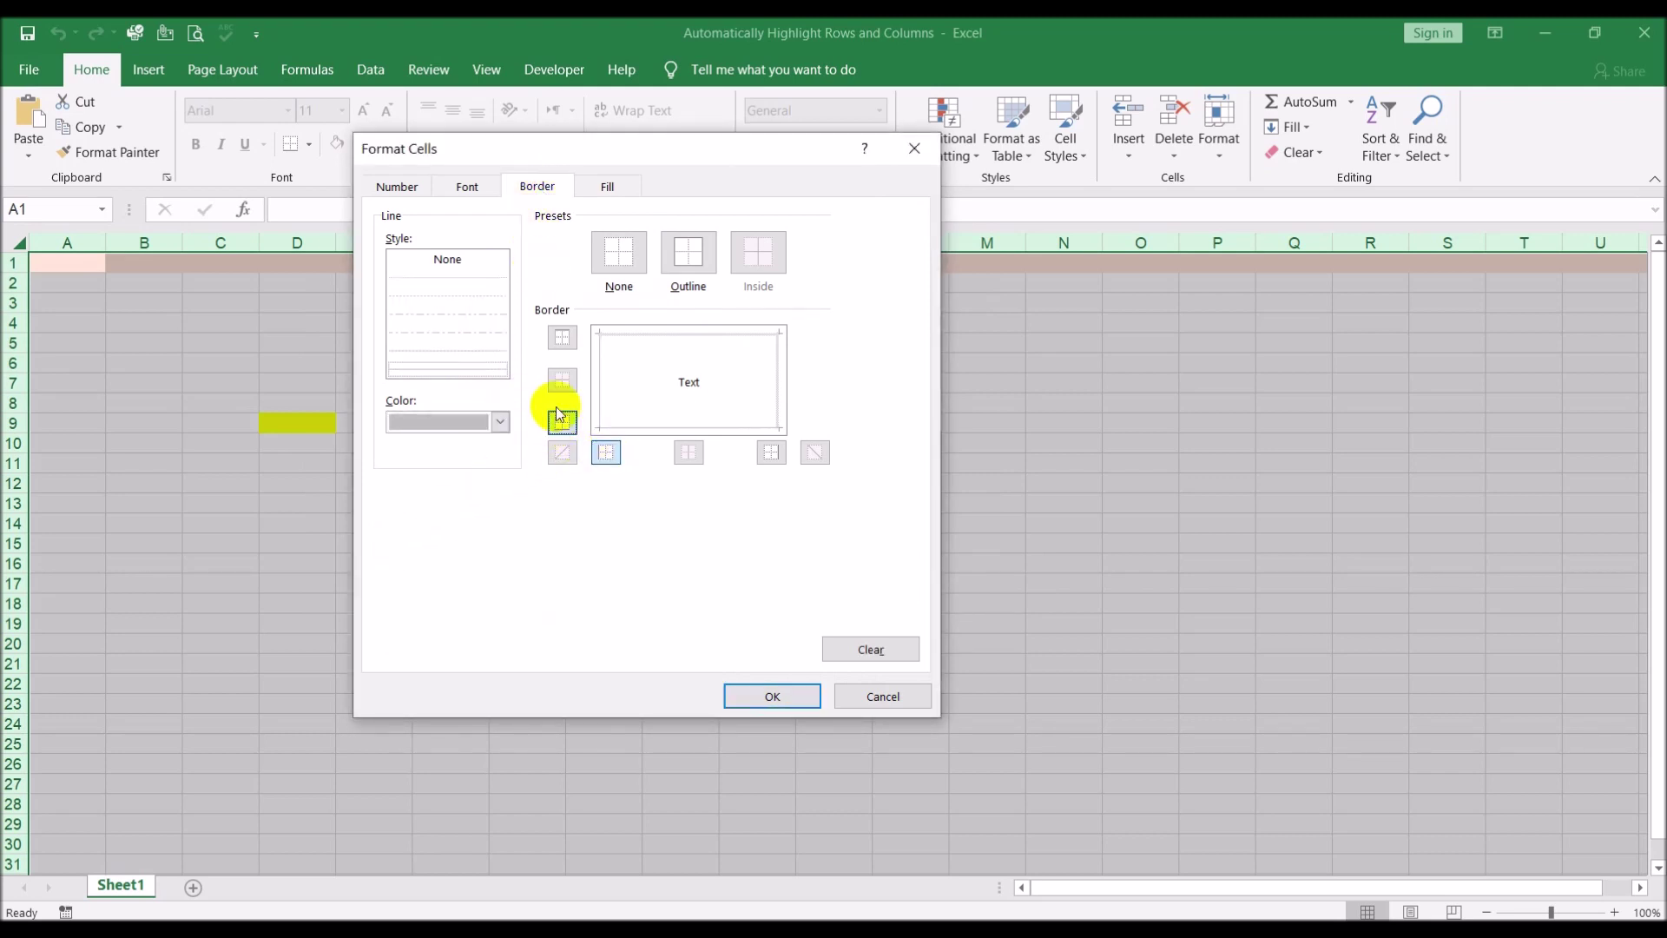
left_click(562, 336)
left_click(769, 453)
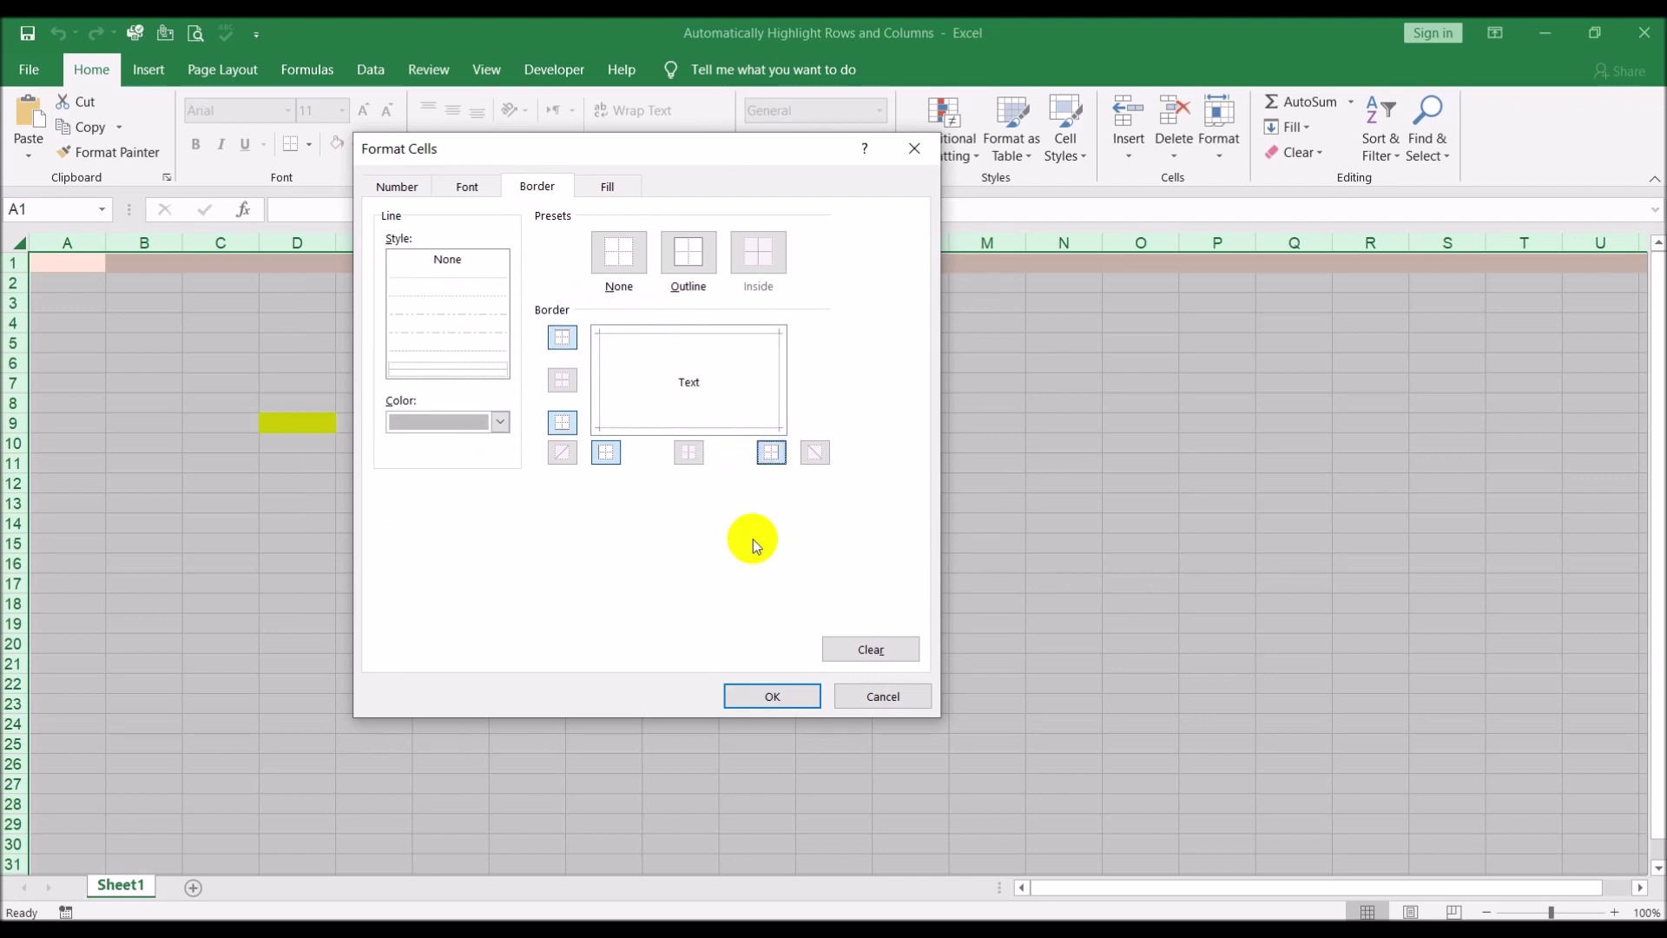
left_click(752, 697)
left_click(709, 642)
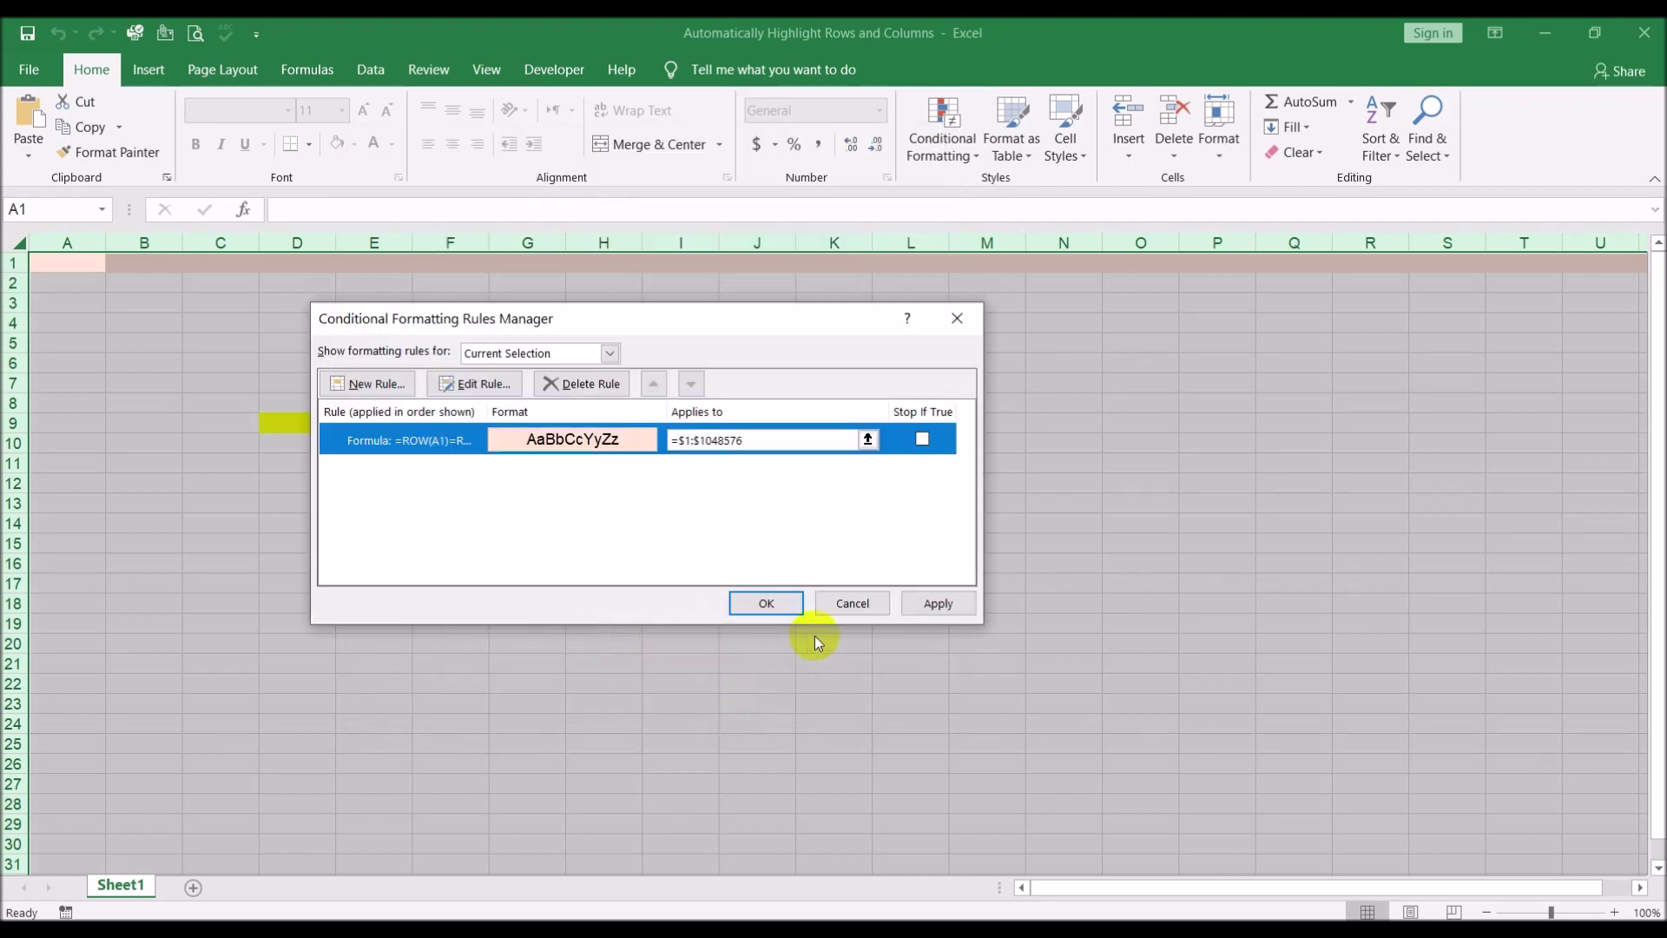
left_click(766, 603)
- Check the bordered row highlight by selecting cells E13, H19, J10 and J16
left_click(362, 504)
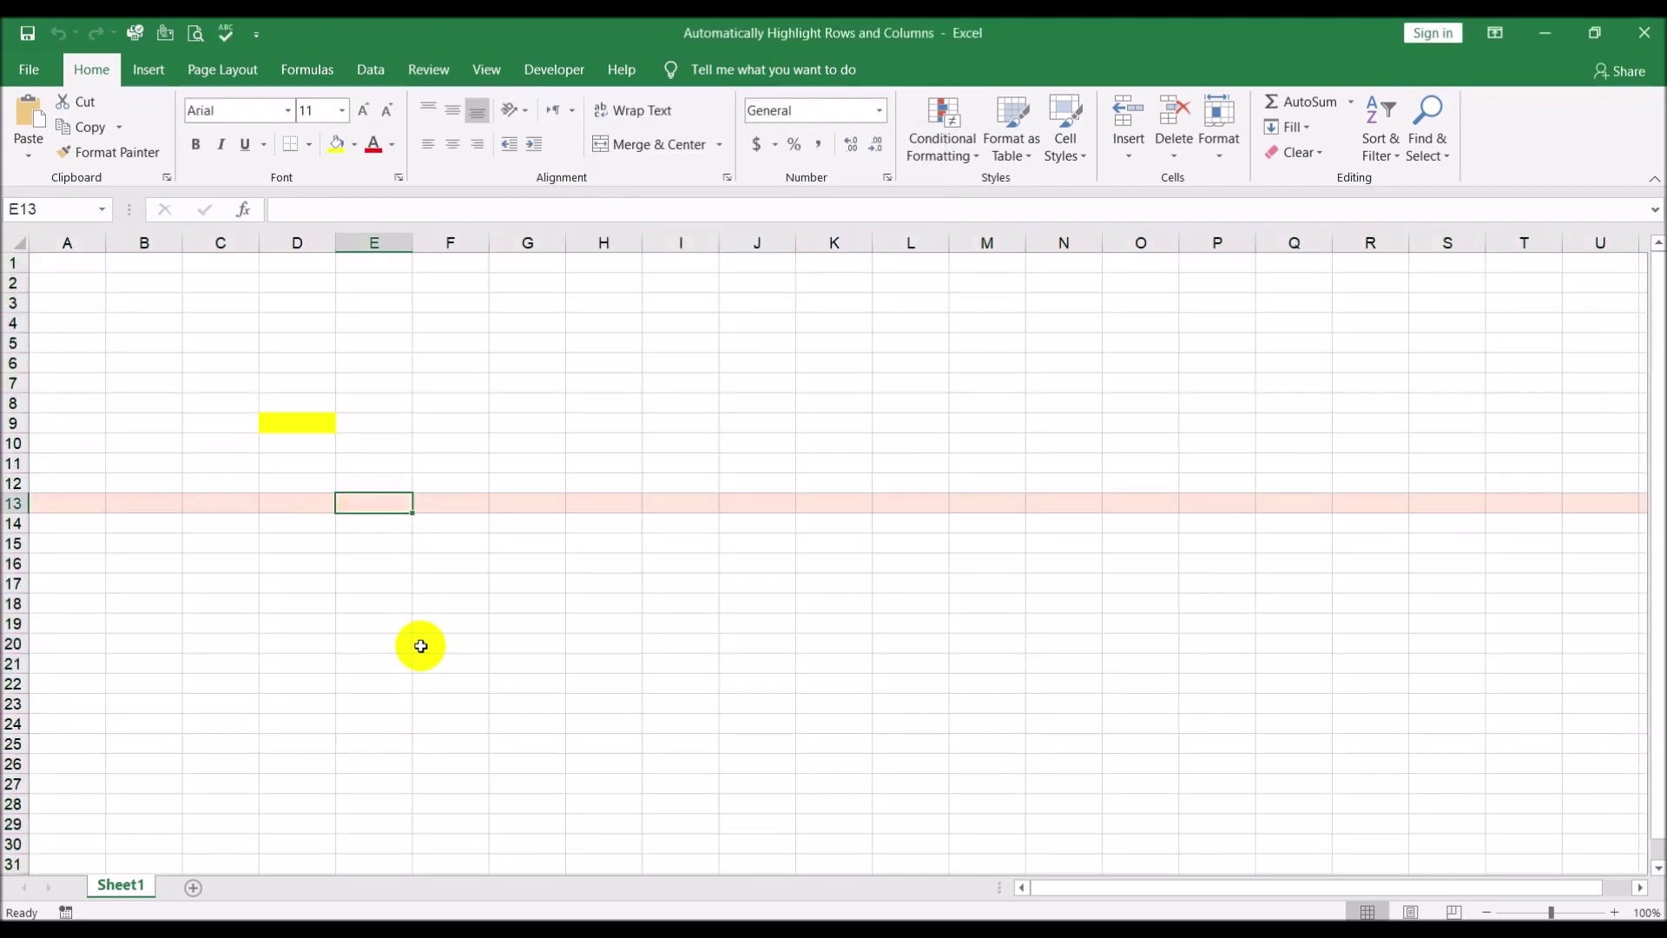
left_click(603, 621)
left_click(742, 441)
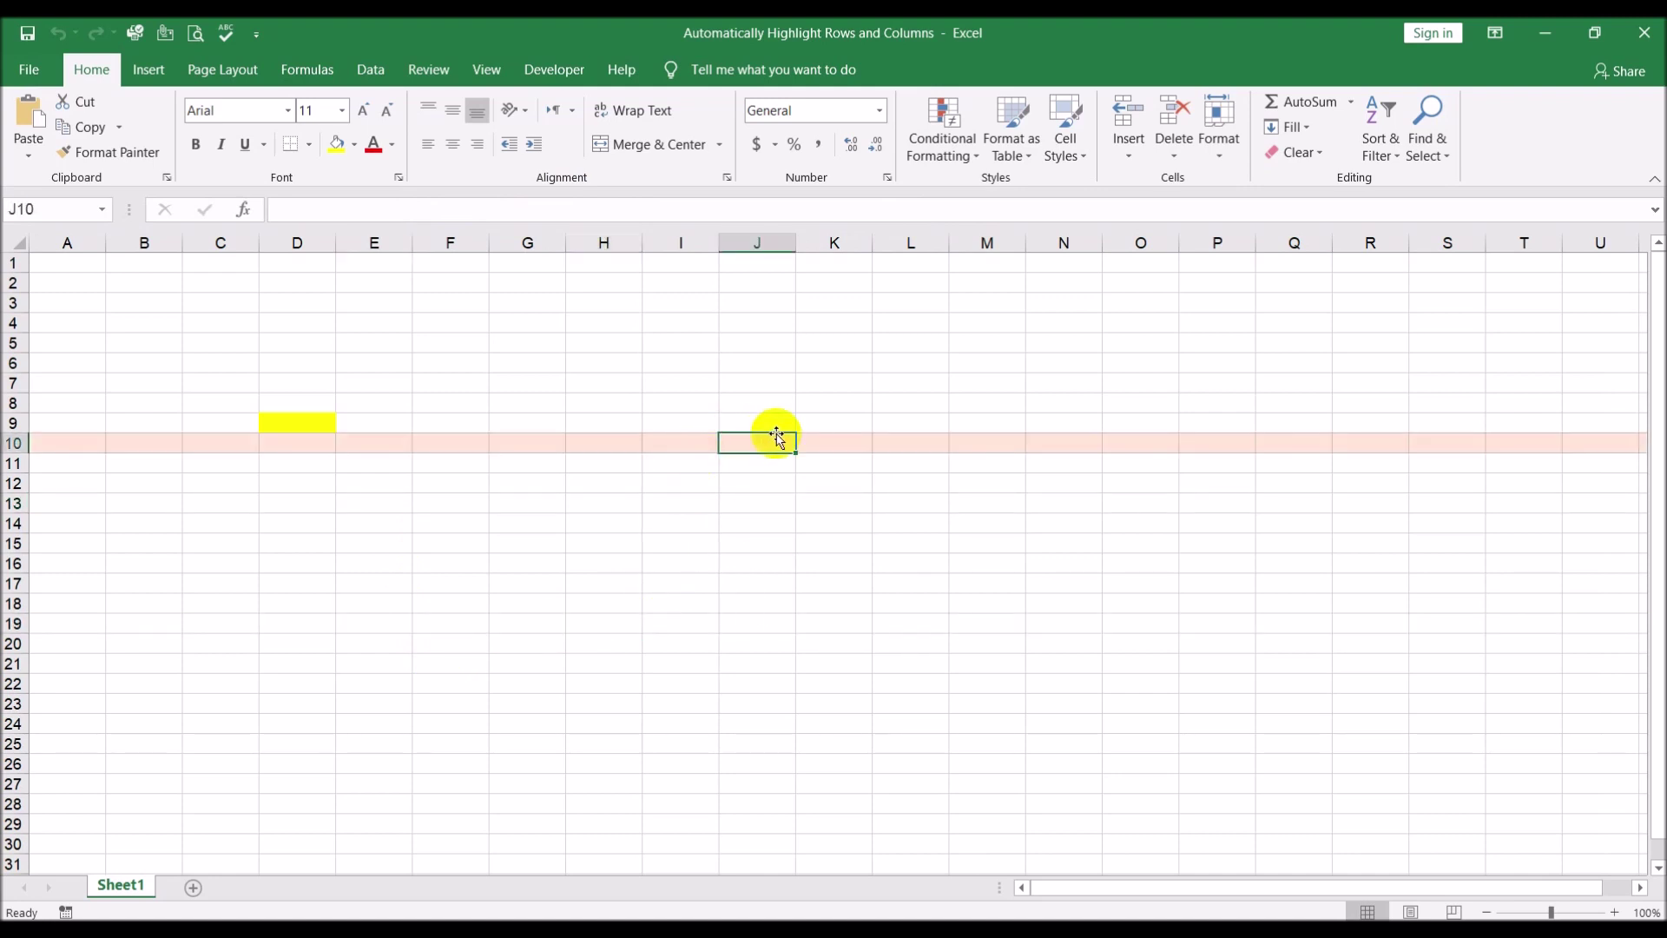
left_click(775, 563)
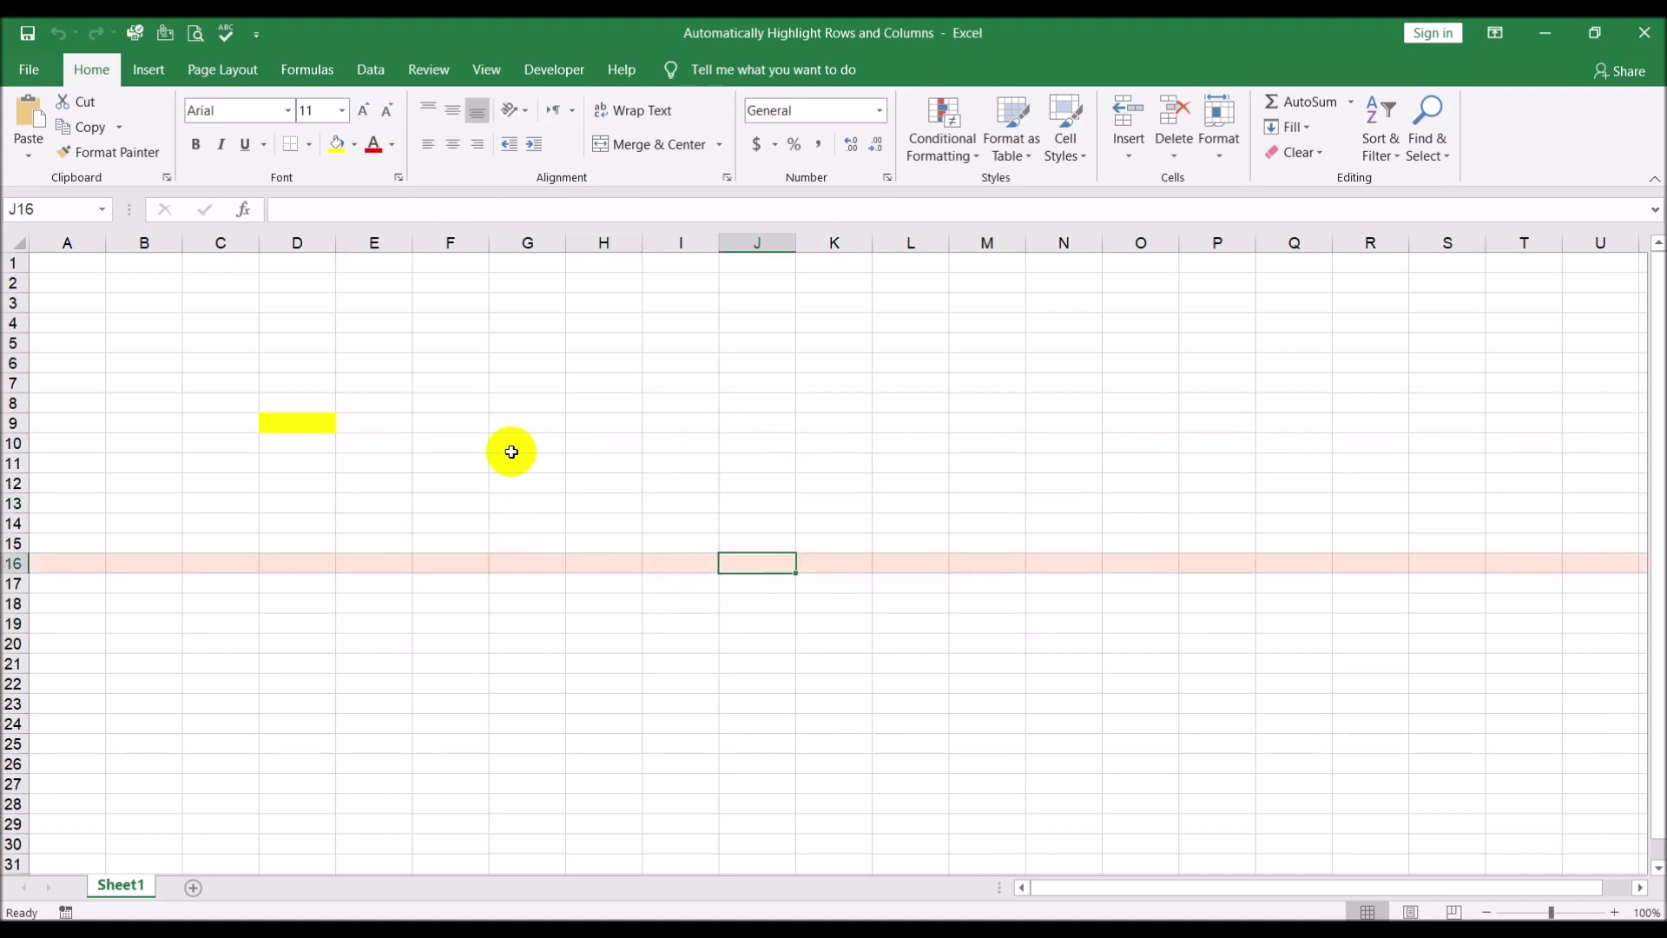
- Test the bordered row highlight by selecting cells across the sheet, including D9, J20, H6, F19, G3 and G8
left_click(511, 447)
left_click(322, 420)
left_click(768, 643)
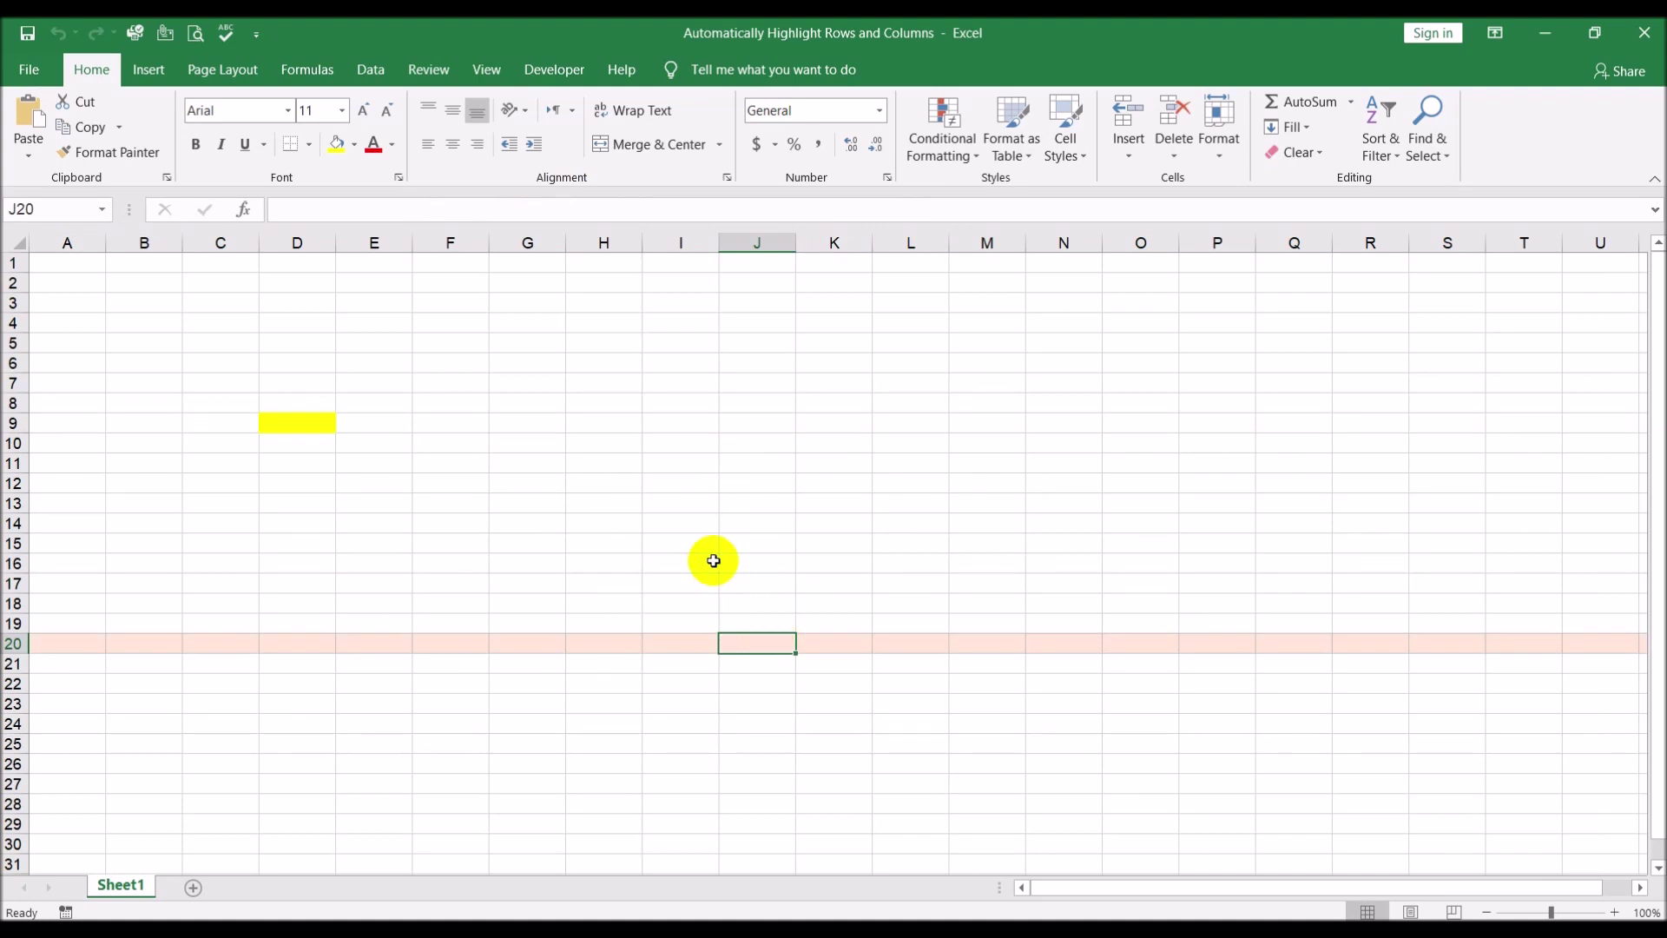
left_click(449, 440)
left_click(580, 356)
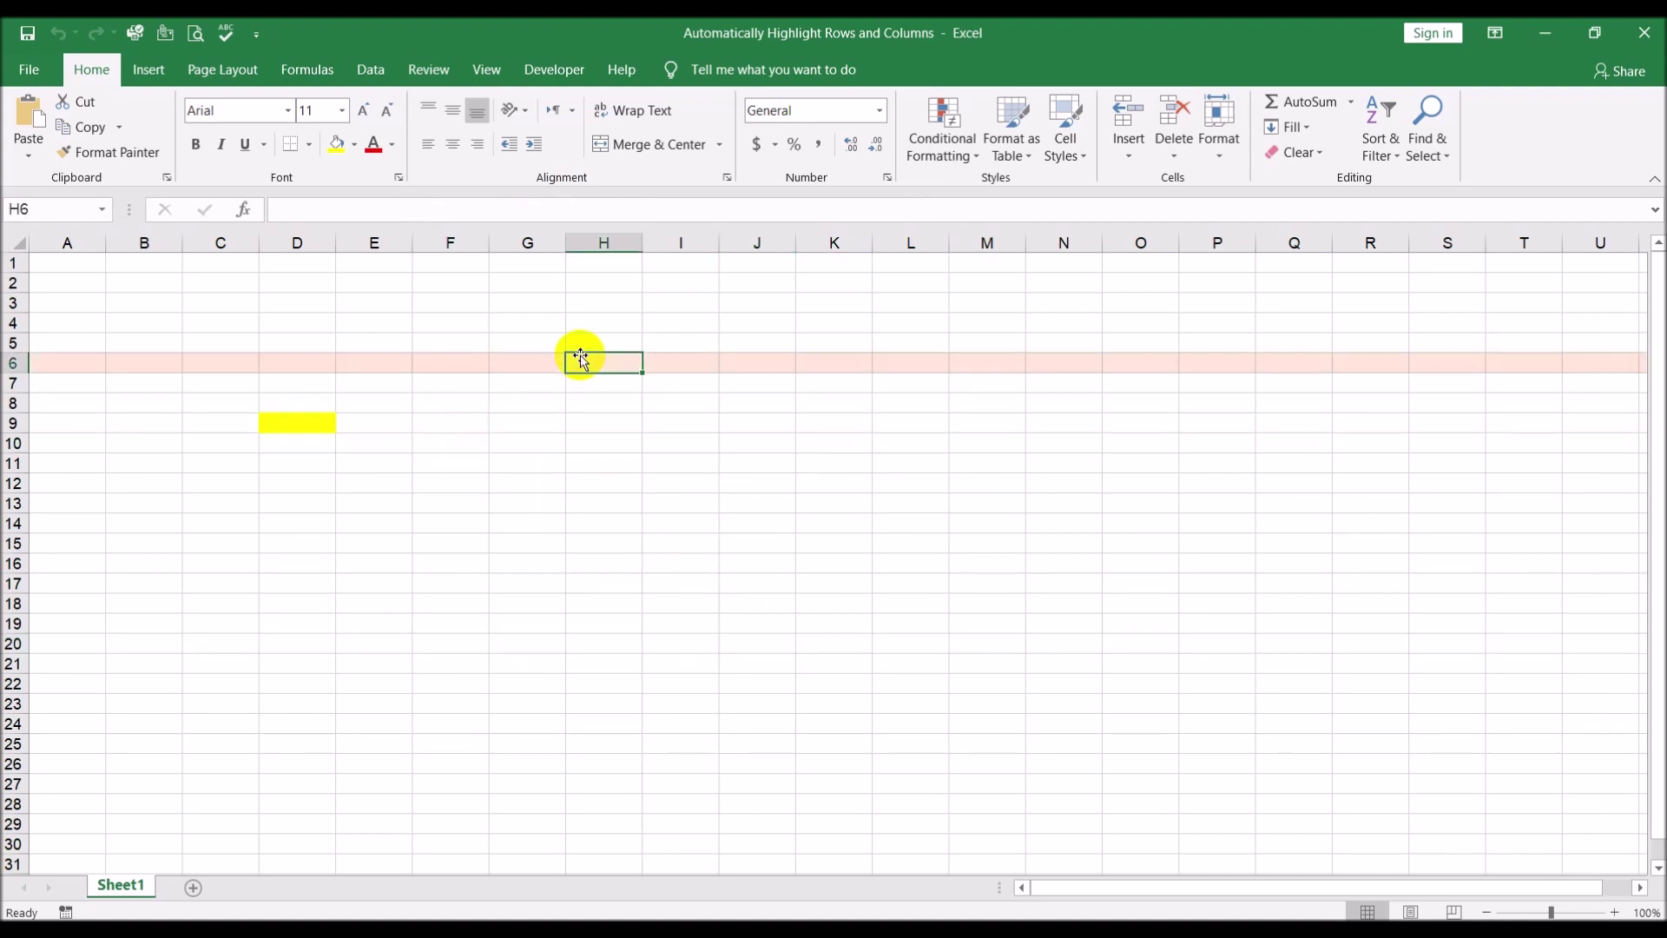
left_click(511, 509)
left_click(420, 625)
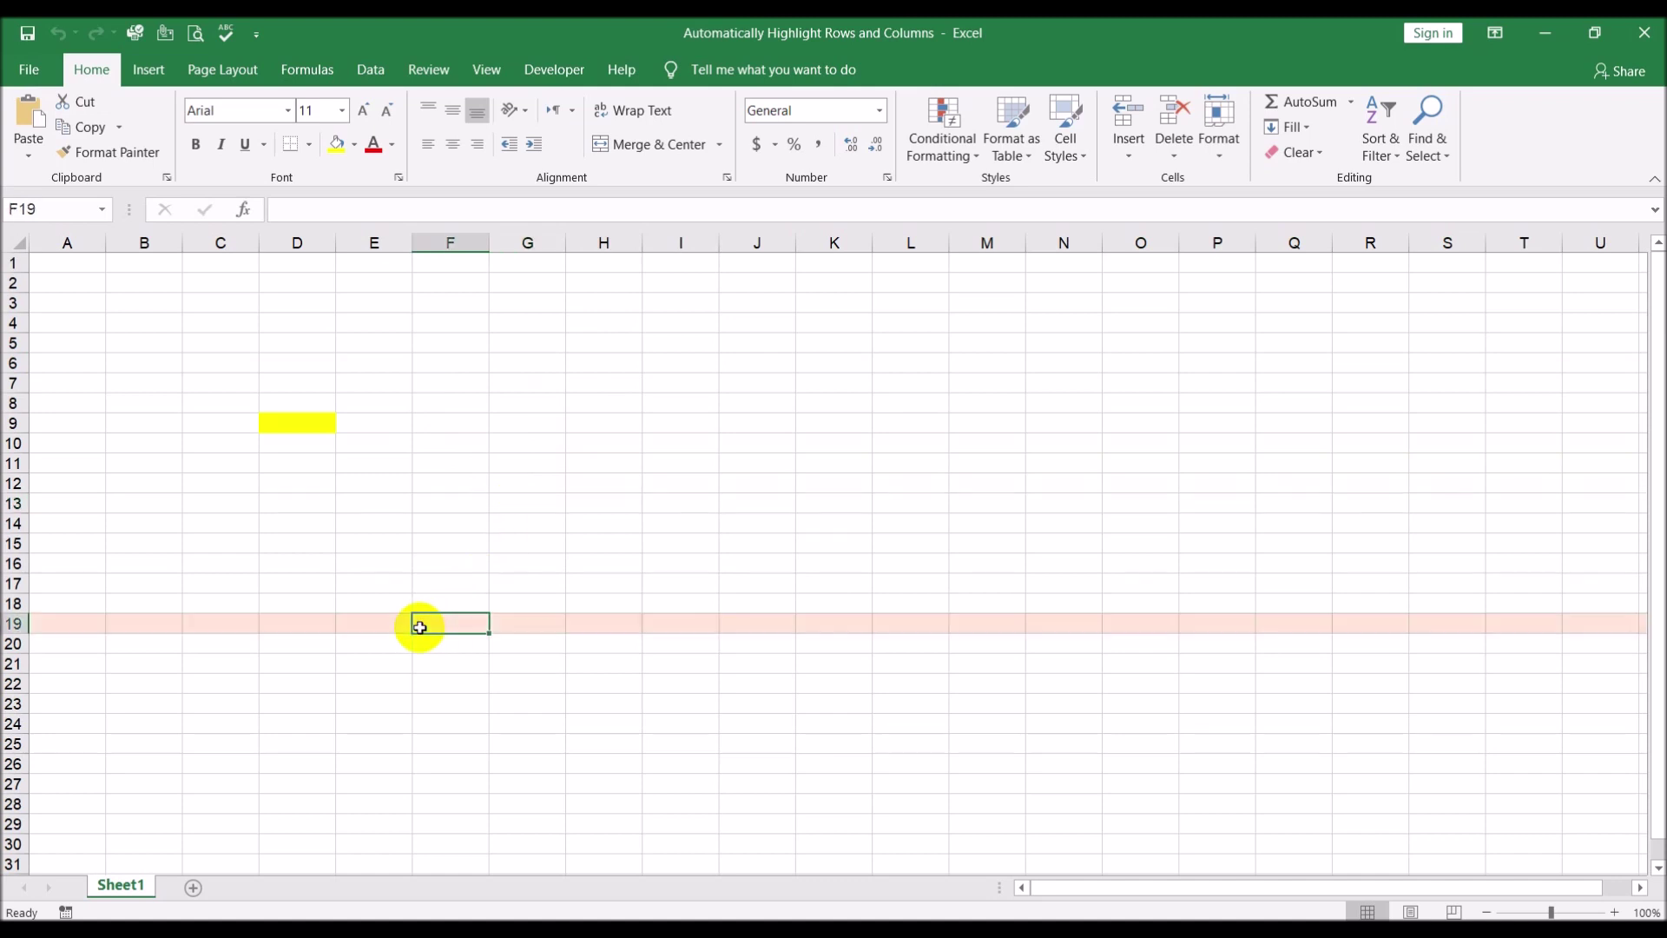
left_click(525, 432)
left_click(549, 340)
left_click(541, 301)
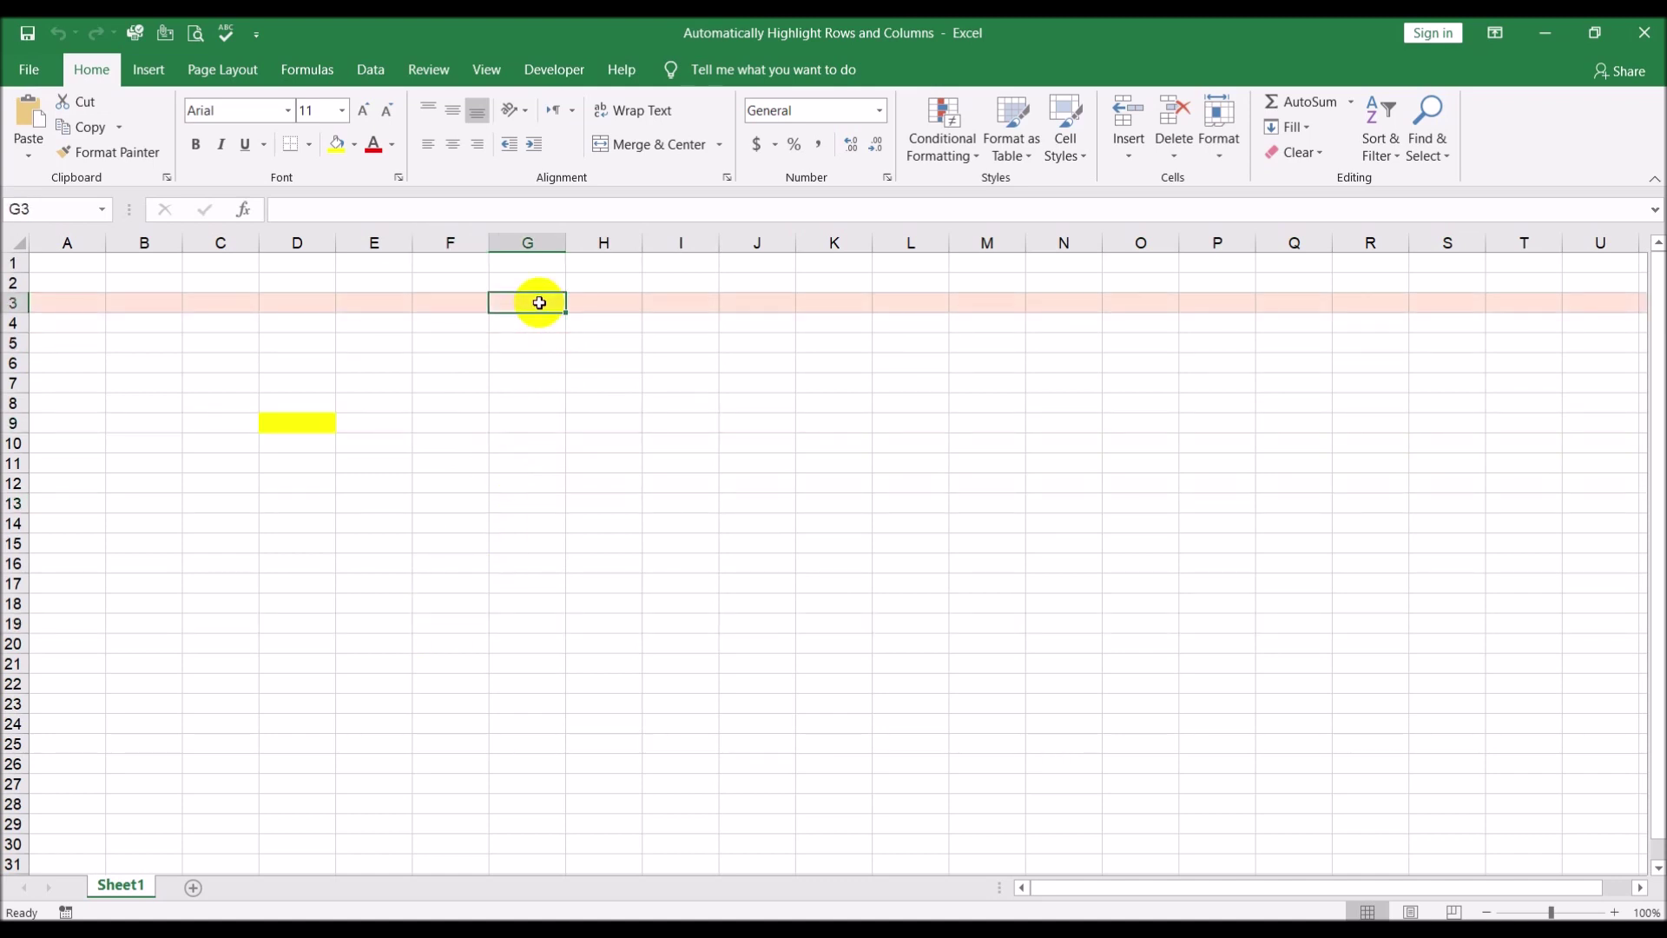
left_click(285, 242)
left_click(519, 405)
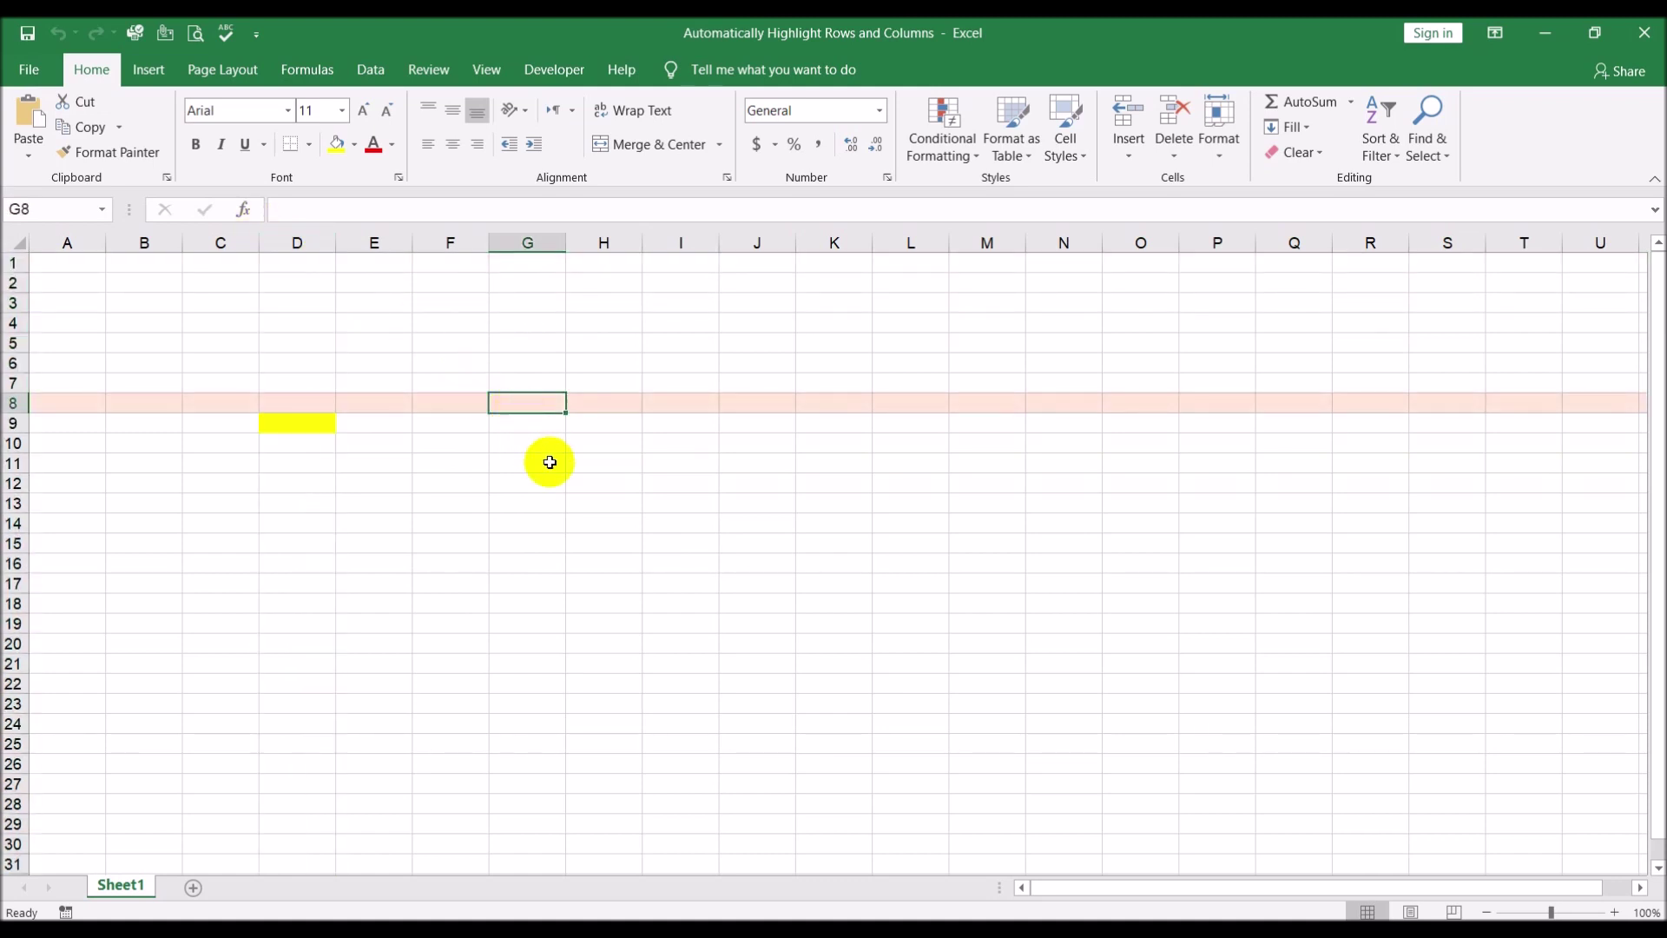
- Open Sheet1's VBA code and duplicate the RowHighlighter With block below the original, separated by a blank line
right_click(114, 884)
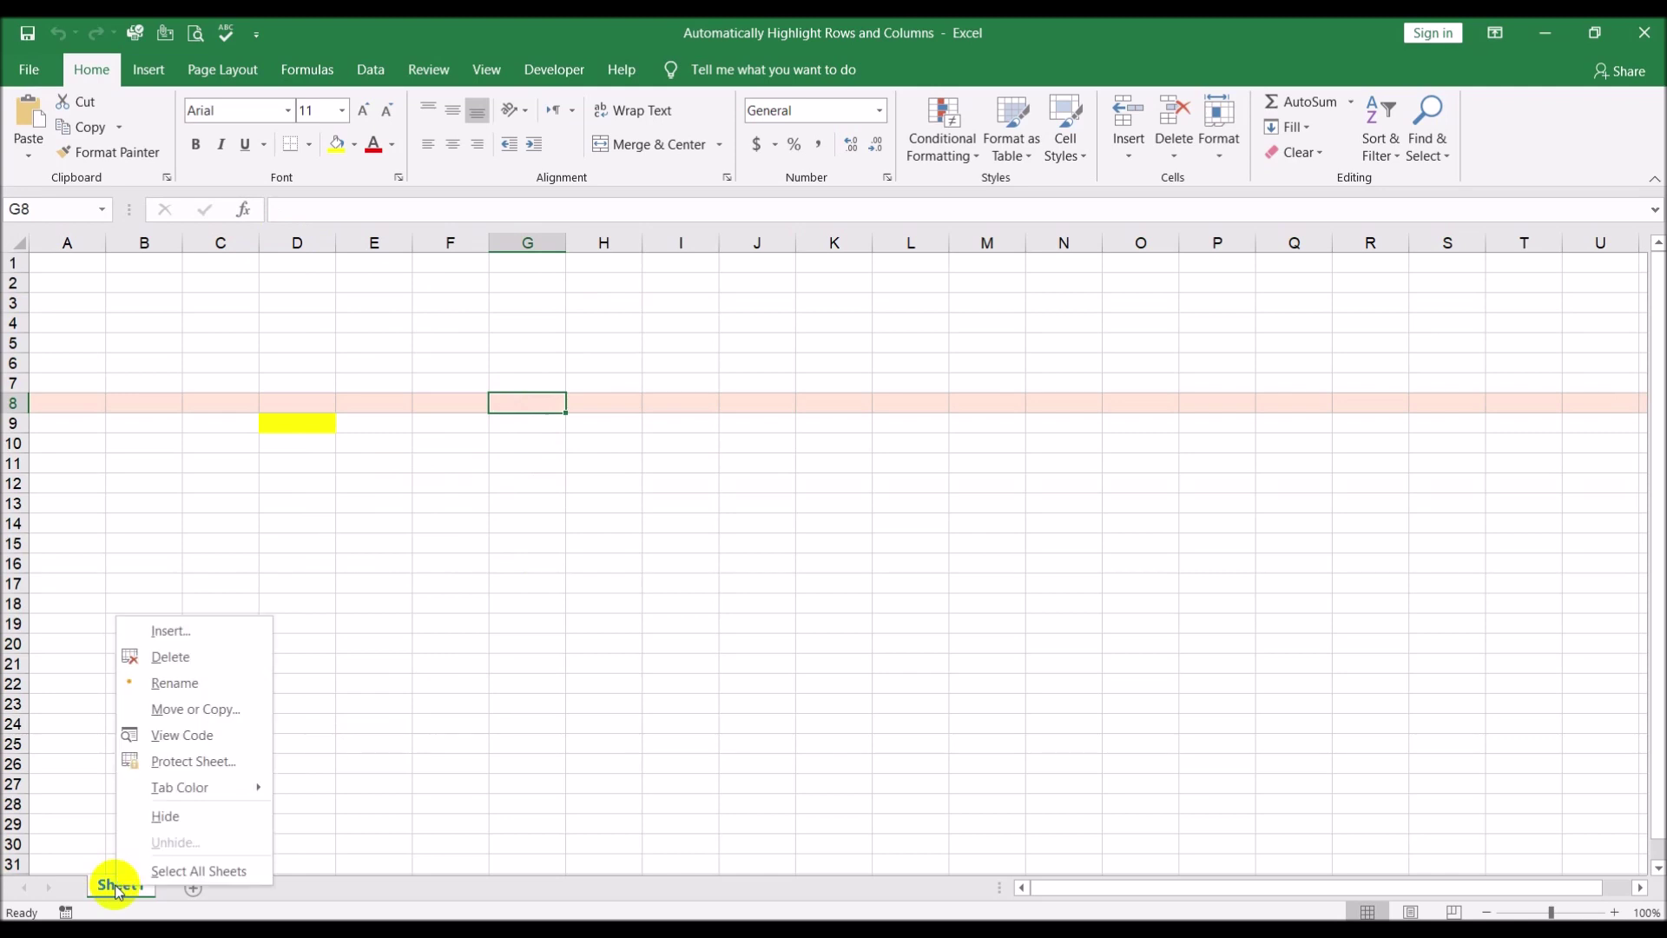
left_click(229, 732)
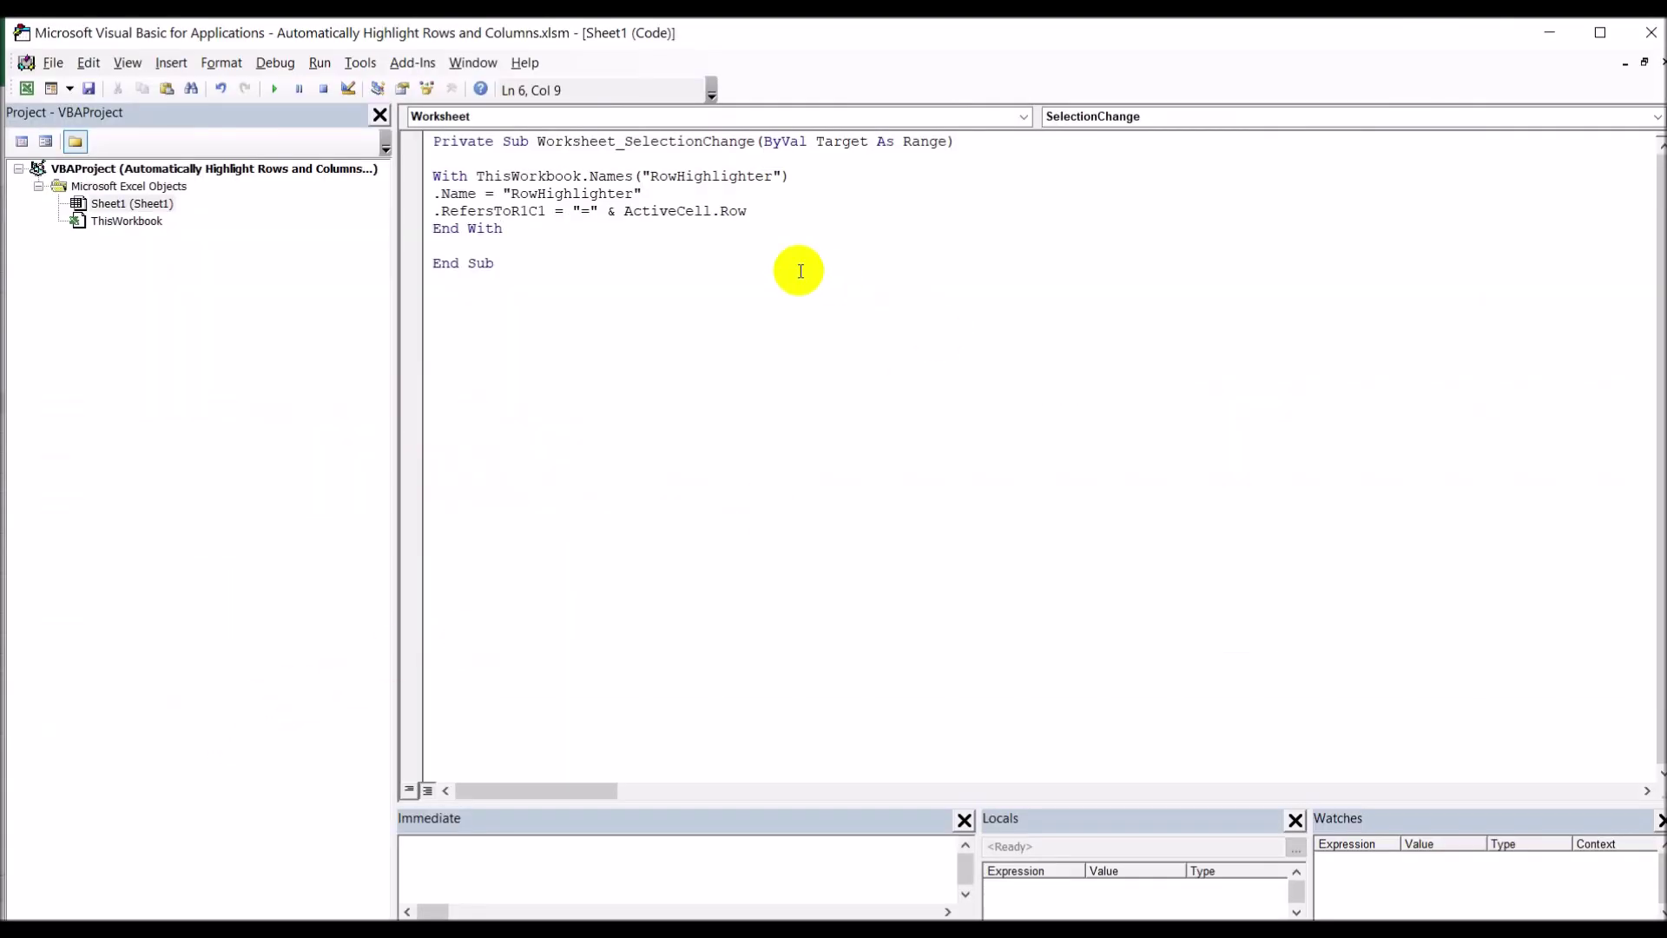
key("Return")
key("Return")
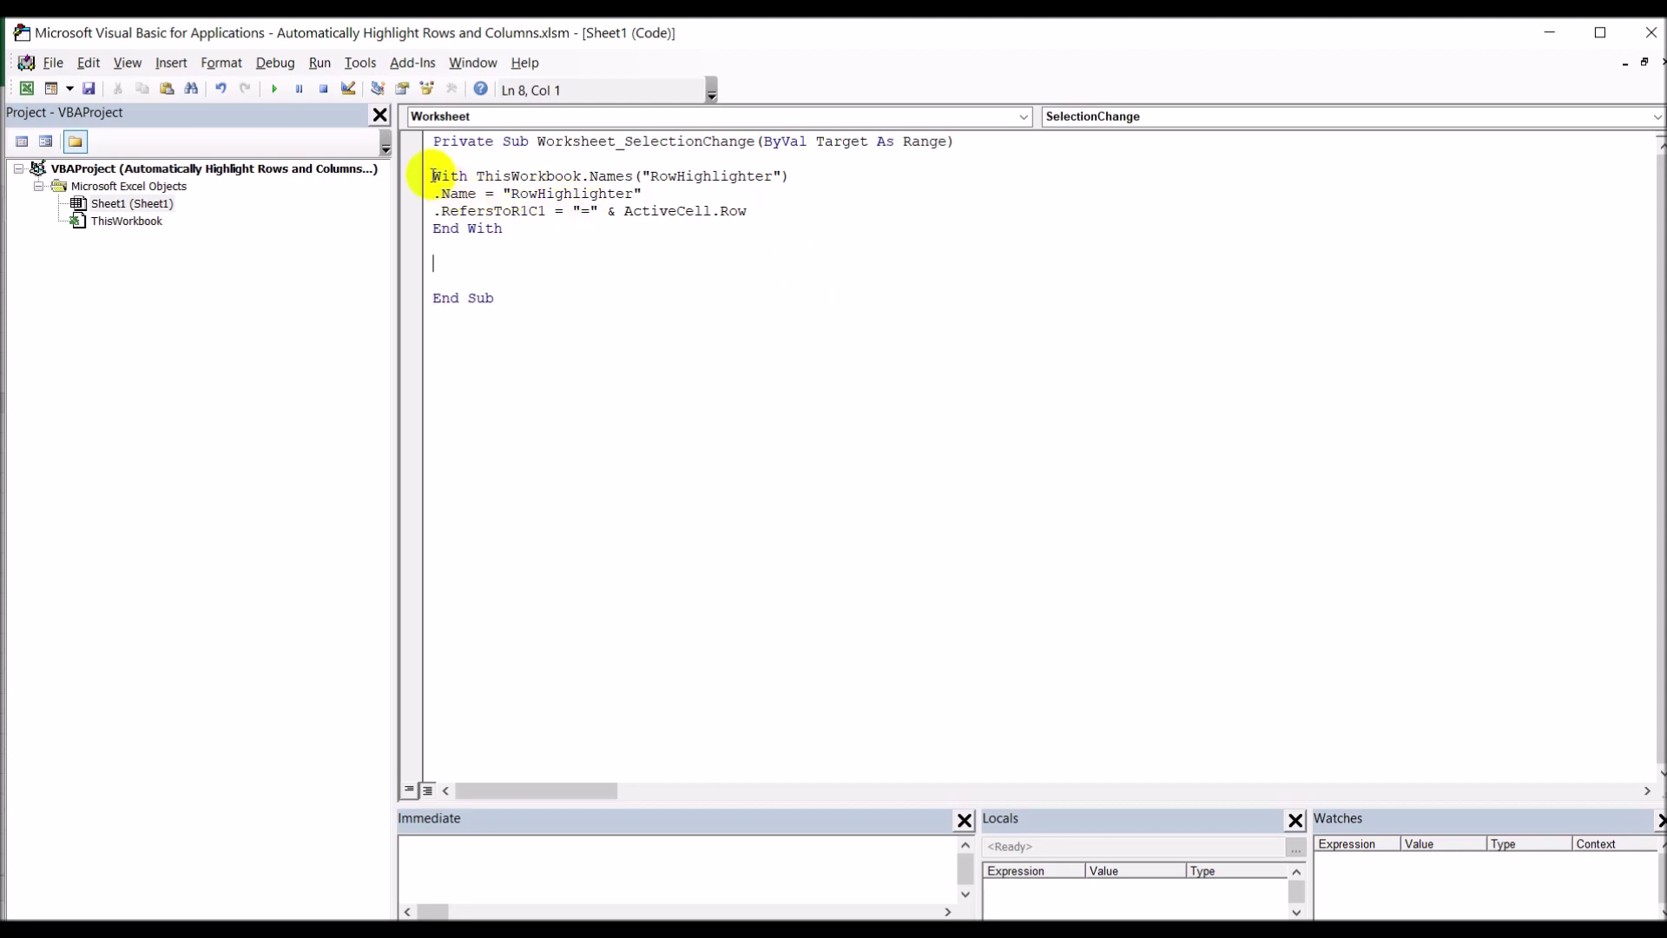
left_click_drag(431, 176, 532, 231)
key("ctrl+c")
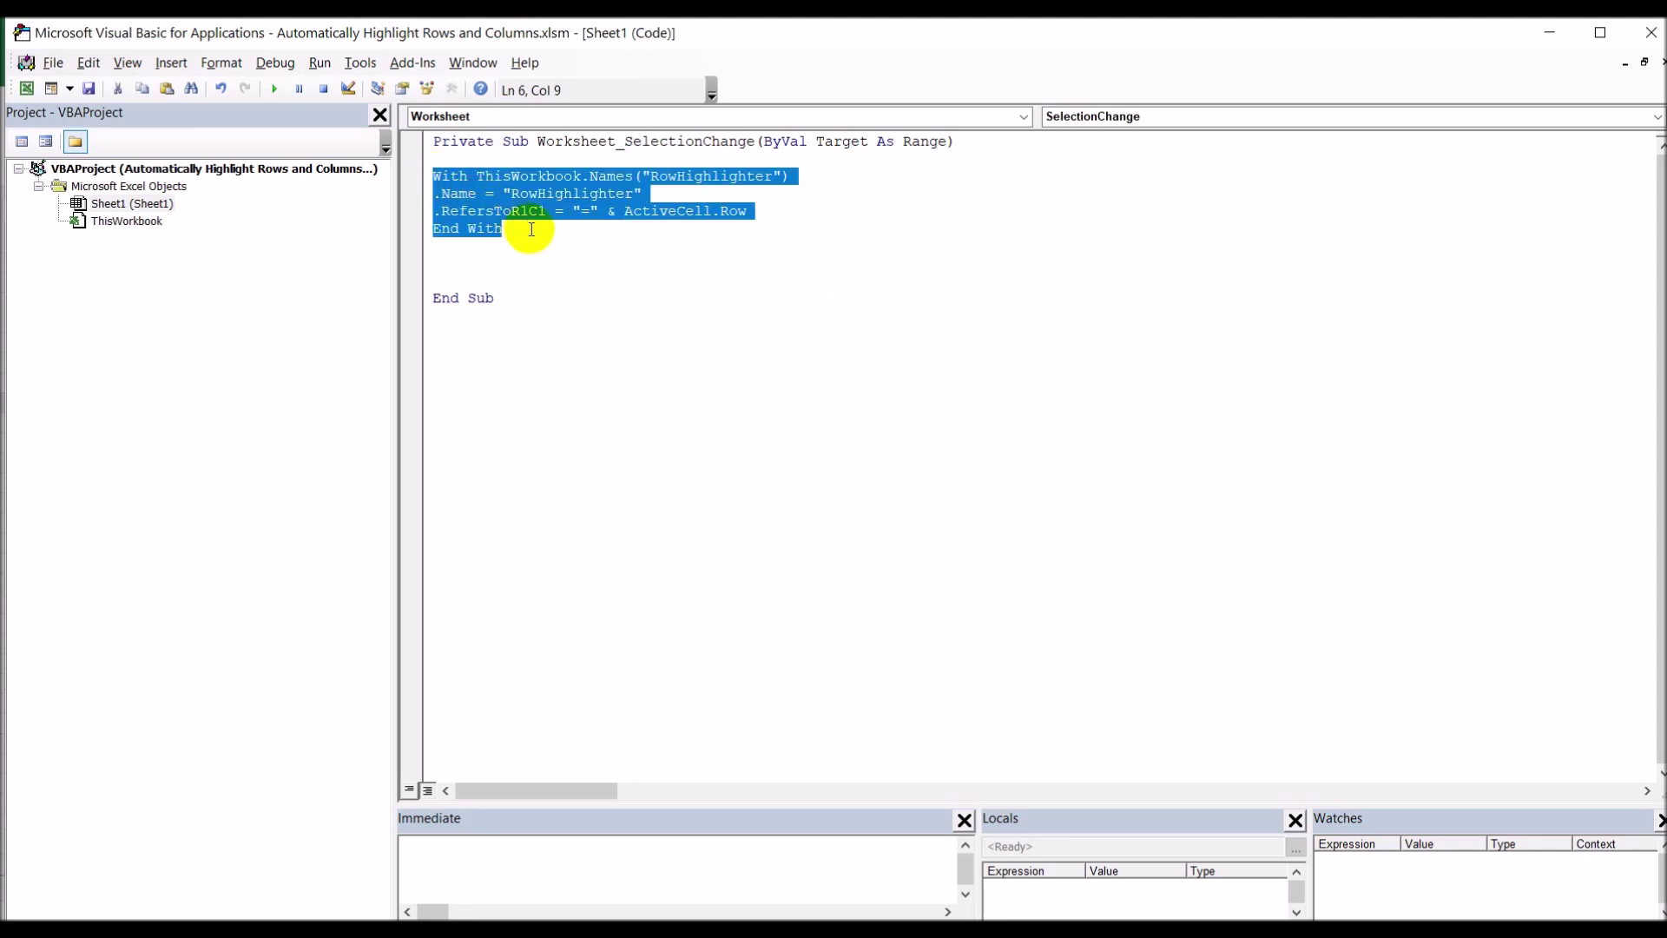
left_click(501, 256)
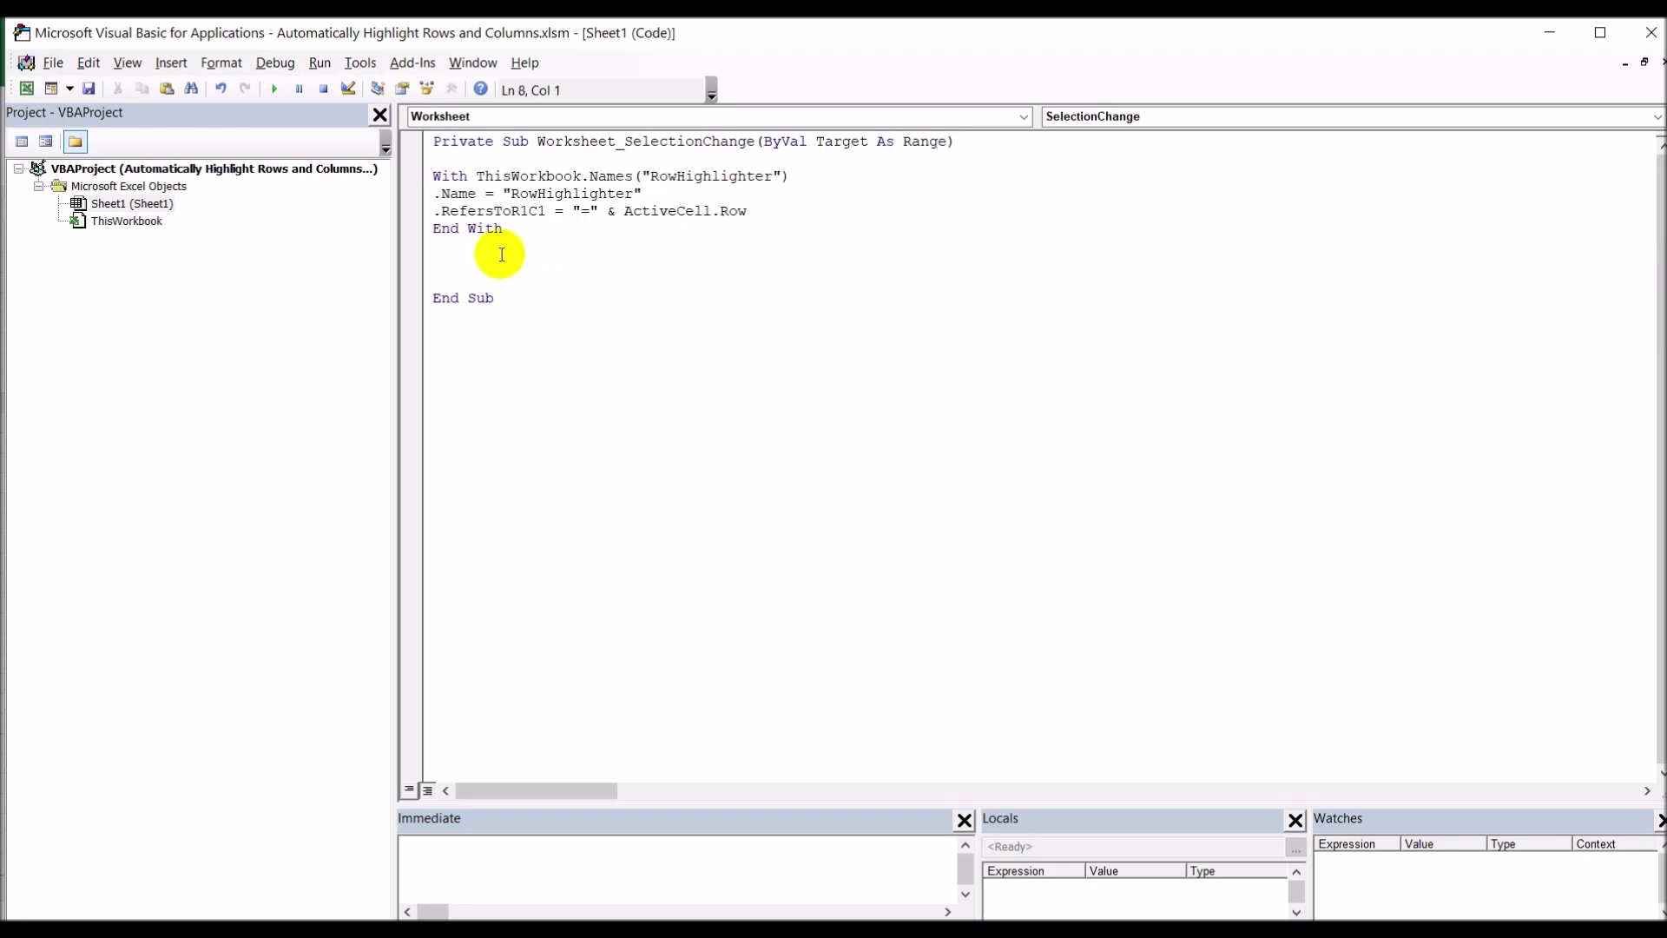
key("ctrl+v")
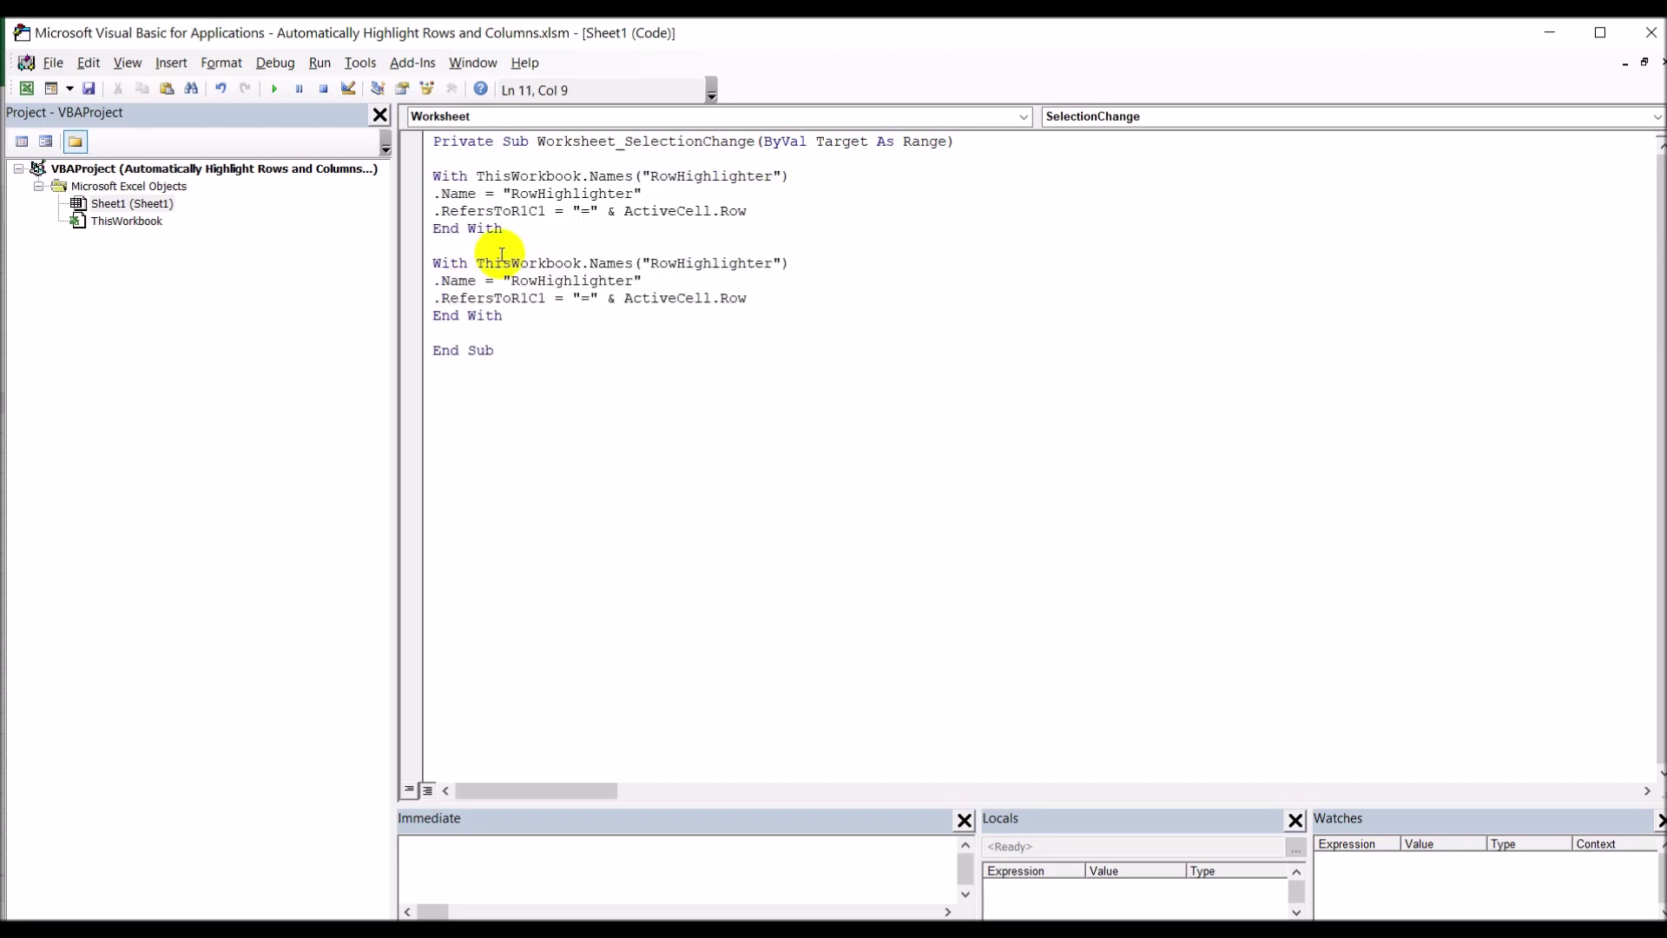
- Replace RowHighlighter with ColumnHighlighter in both the Names reference and the .Name line of the copied With block
left_click(677, 263)
key("BackSpace")
key("BackSpace")
key("BackSpace")
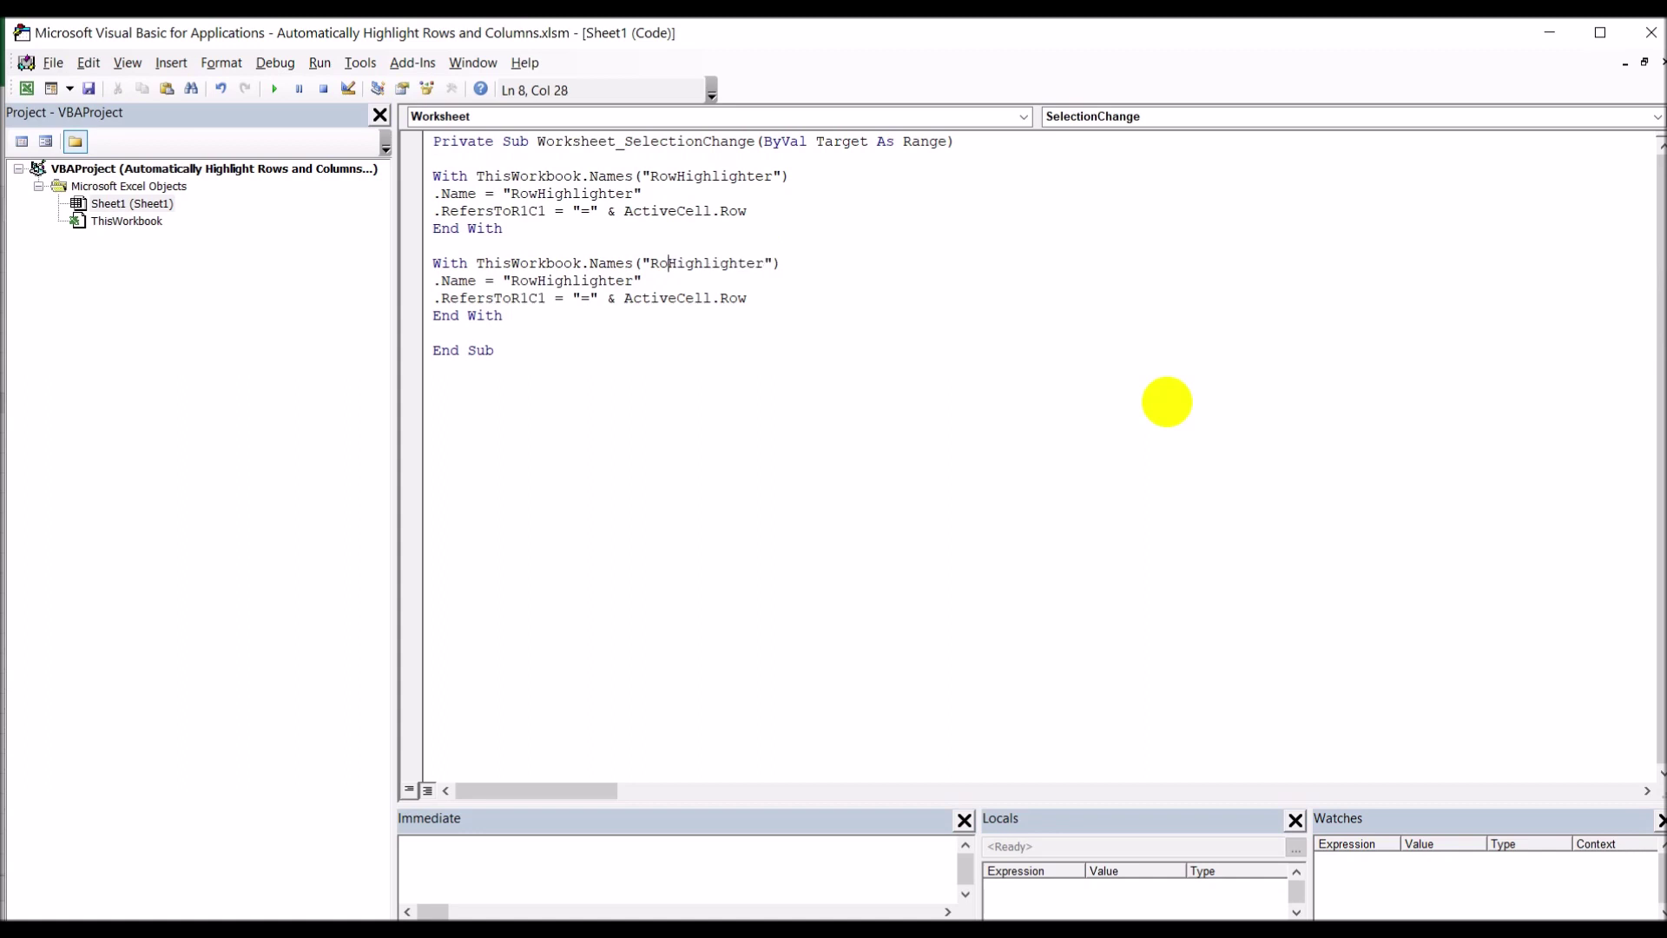
type("Column")
left_click(537, 281)
key("BackSpace")
key("BackSpace")
key("BackSpace")
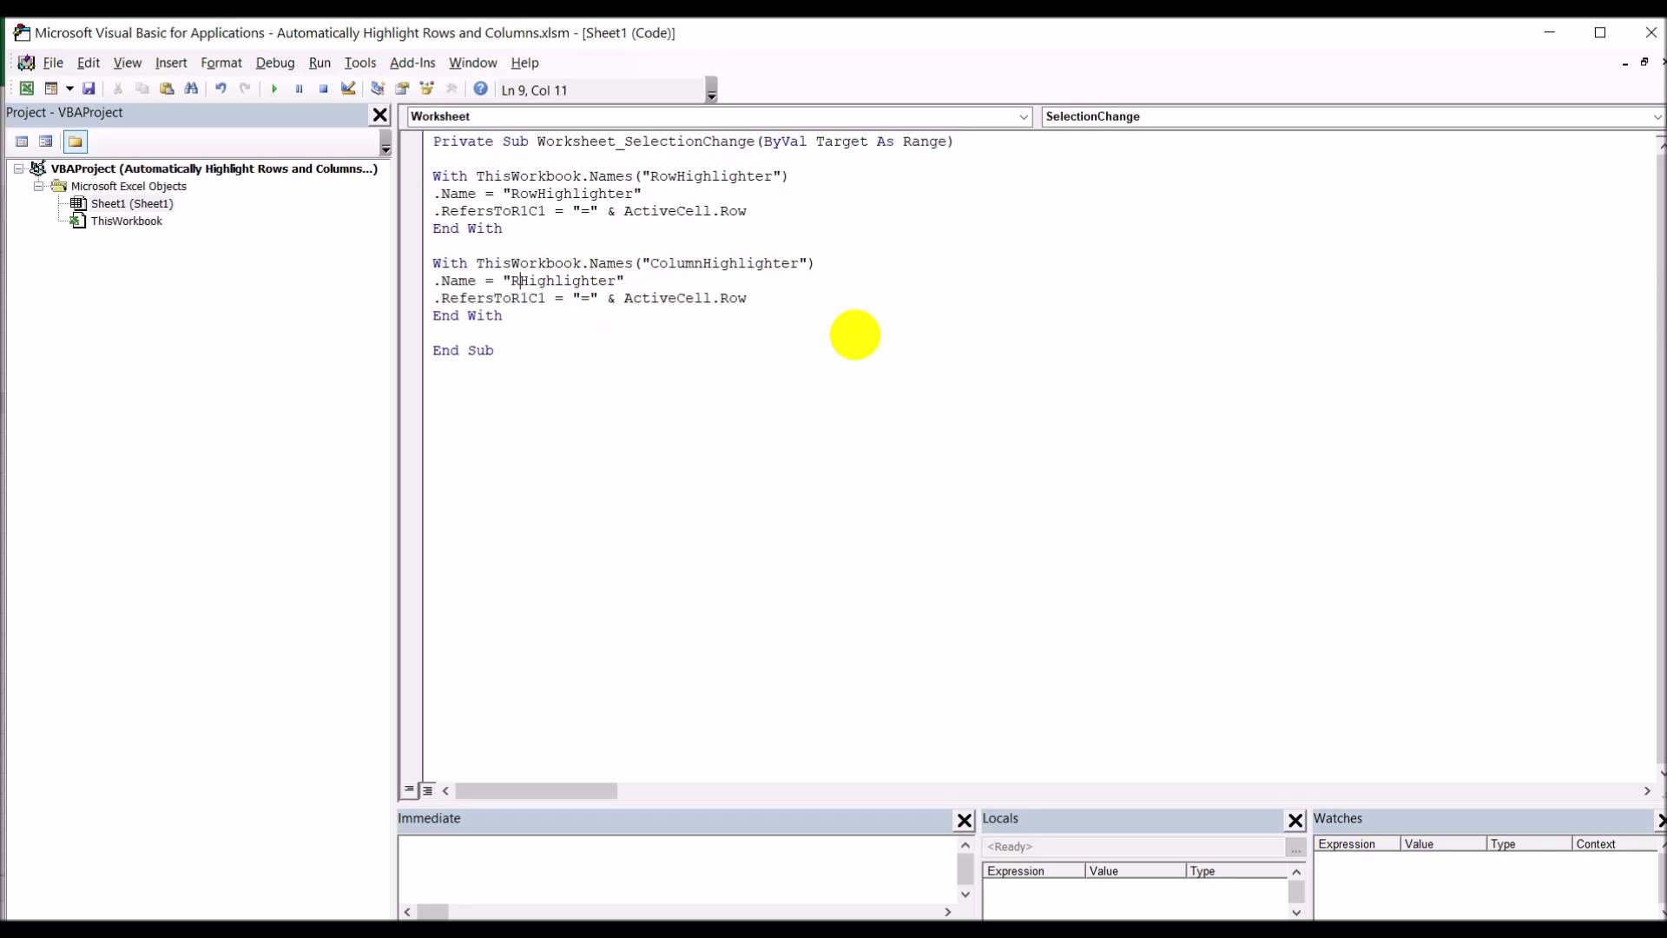
type("Co")
type("mn")
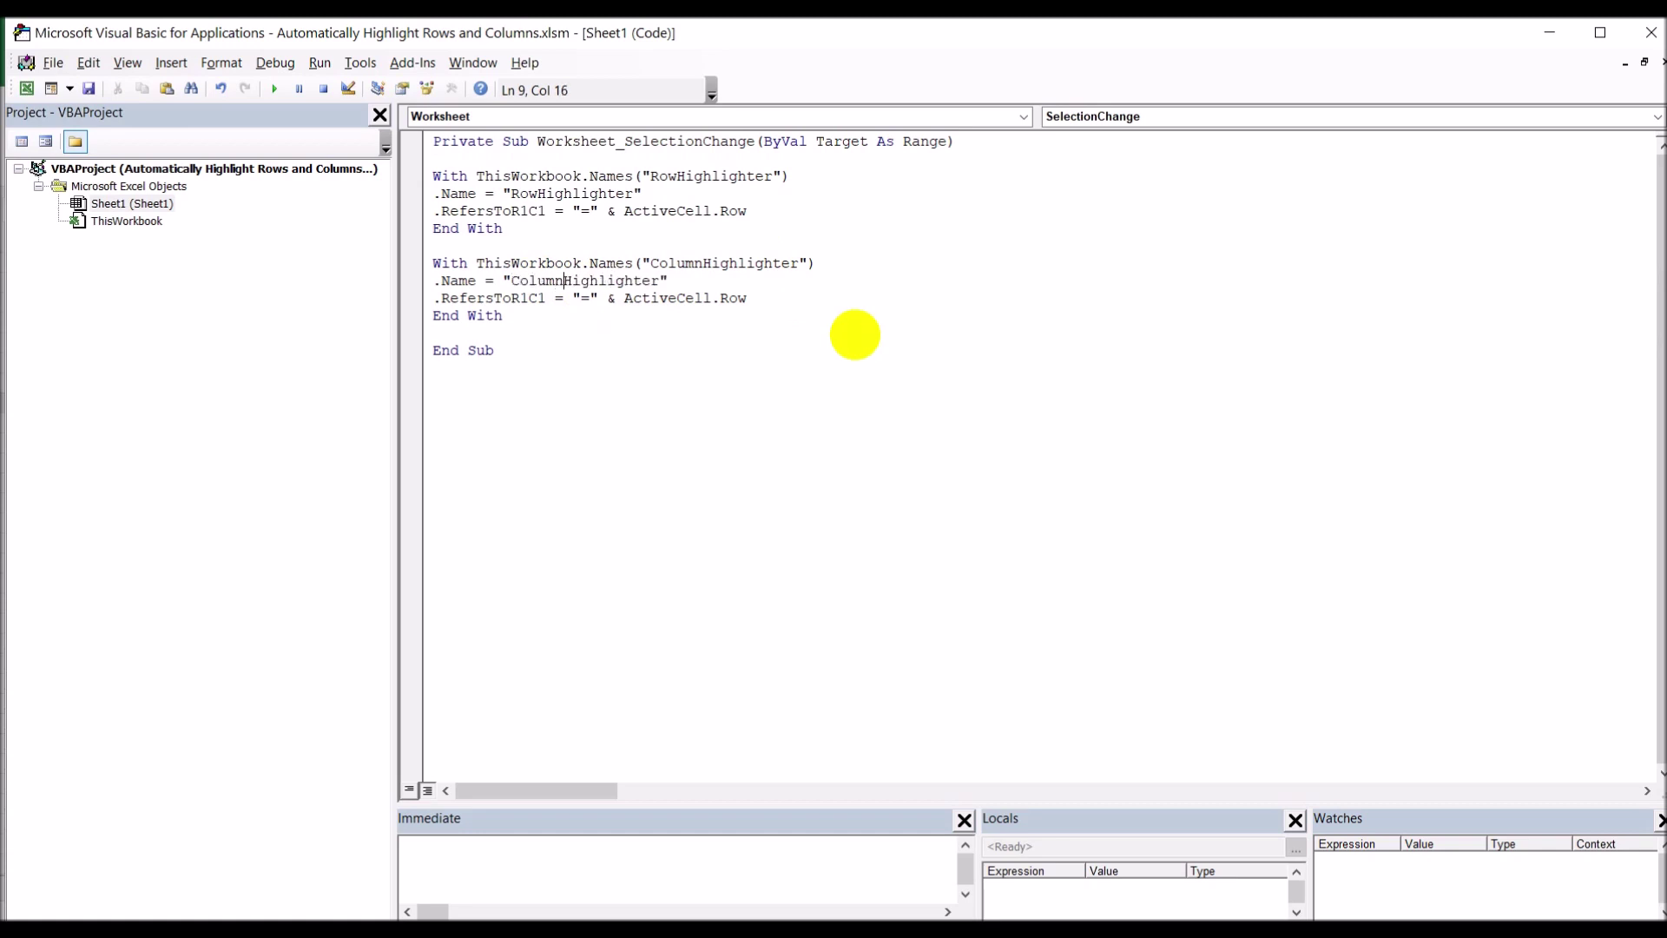
- Change the copied block's reference to ActiveCell.Column and close the code editor
left_click(746, 300)
key("BackSpace")
key("BackSpace")
key("BackSpace")
type("C")
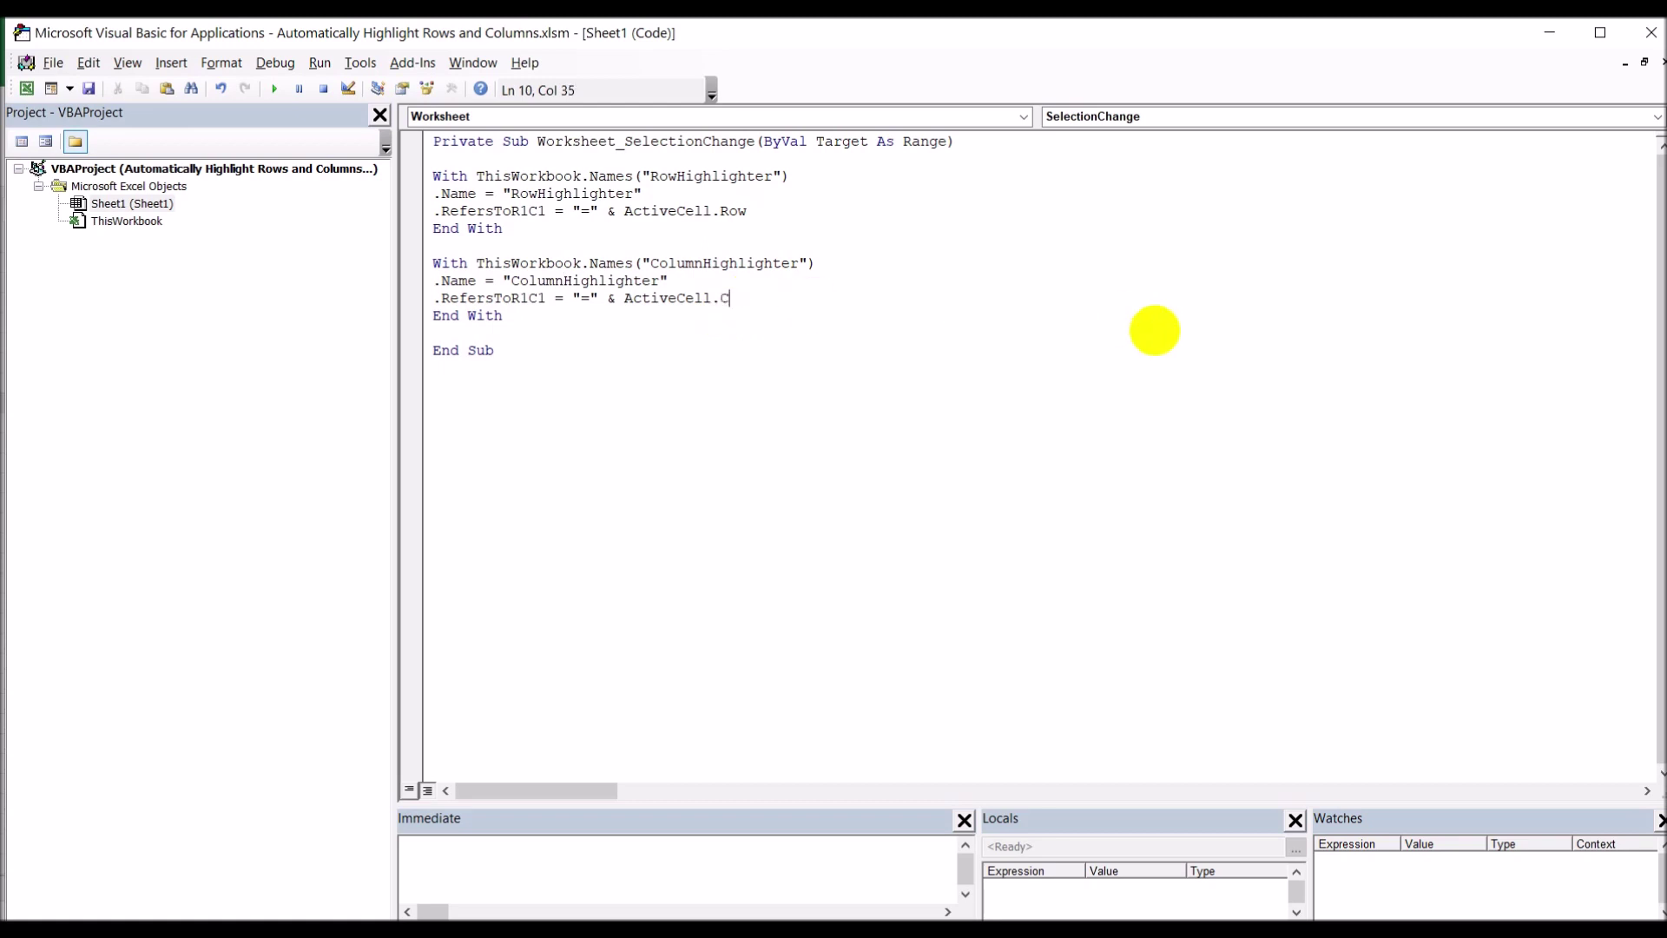
type("olumn")
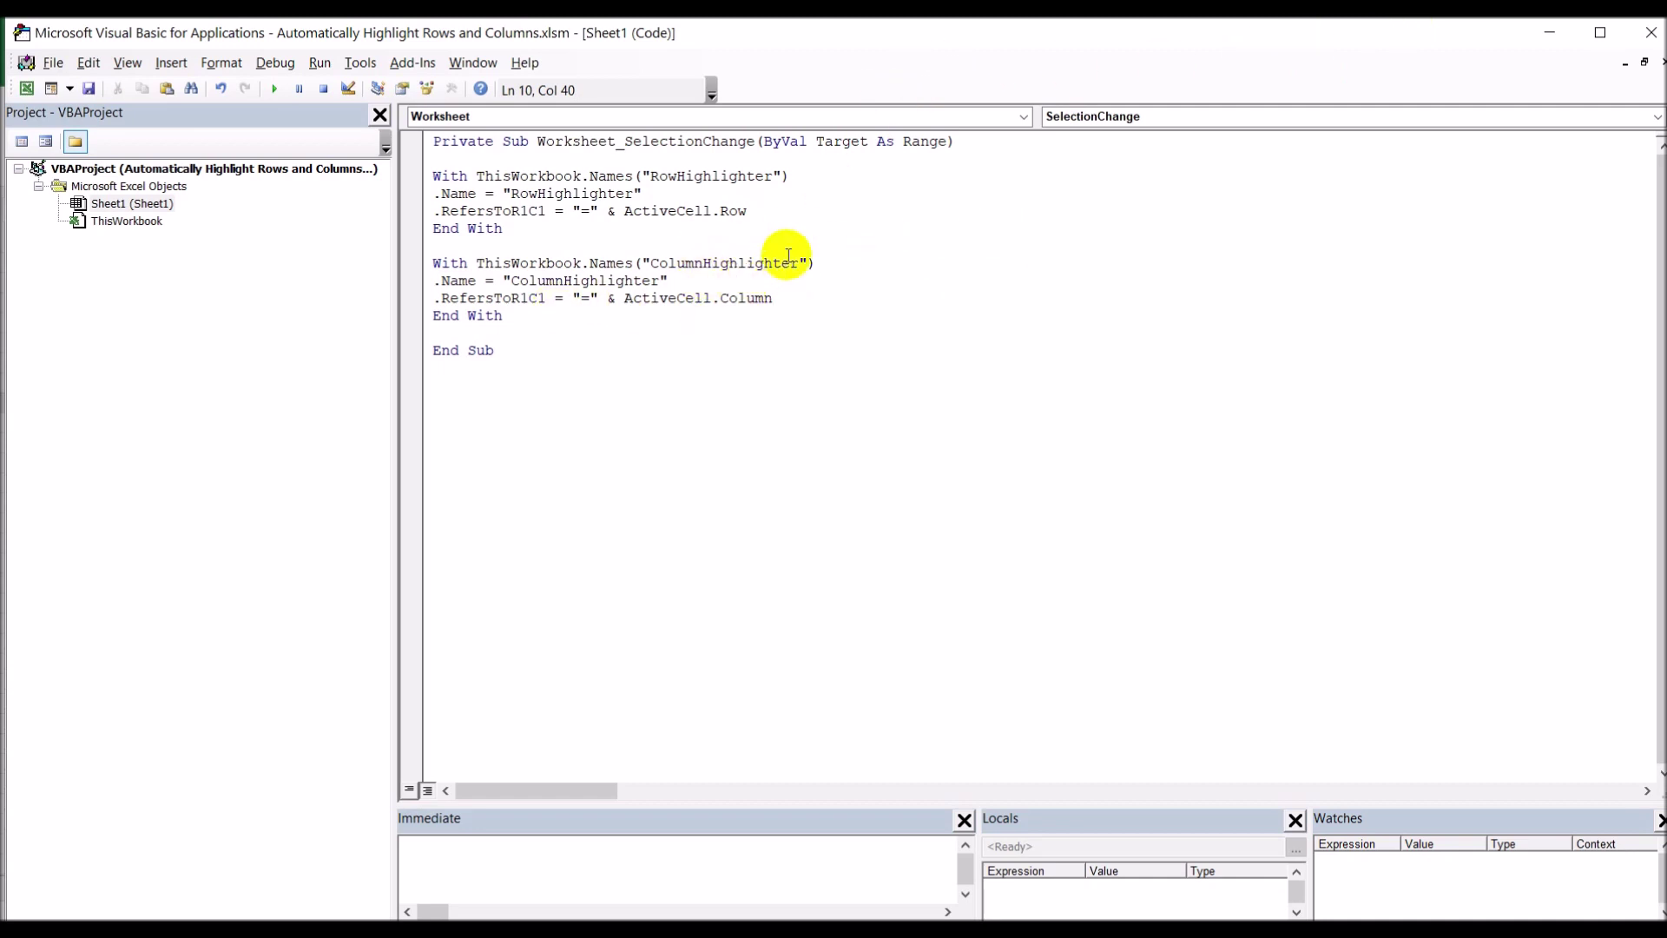
left_click(1652, 36)
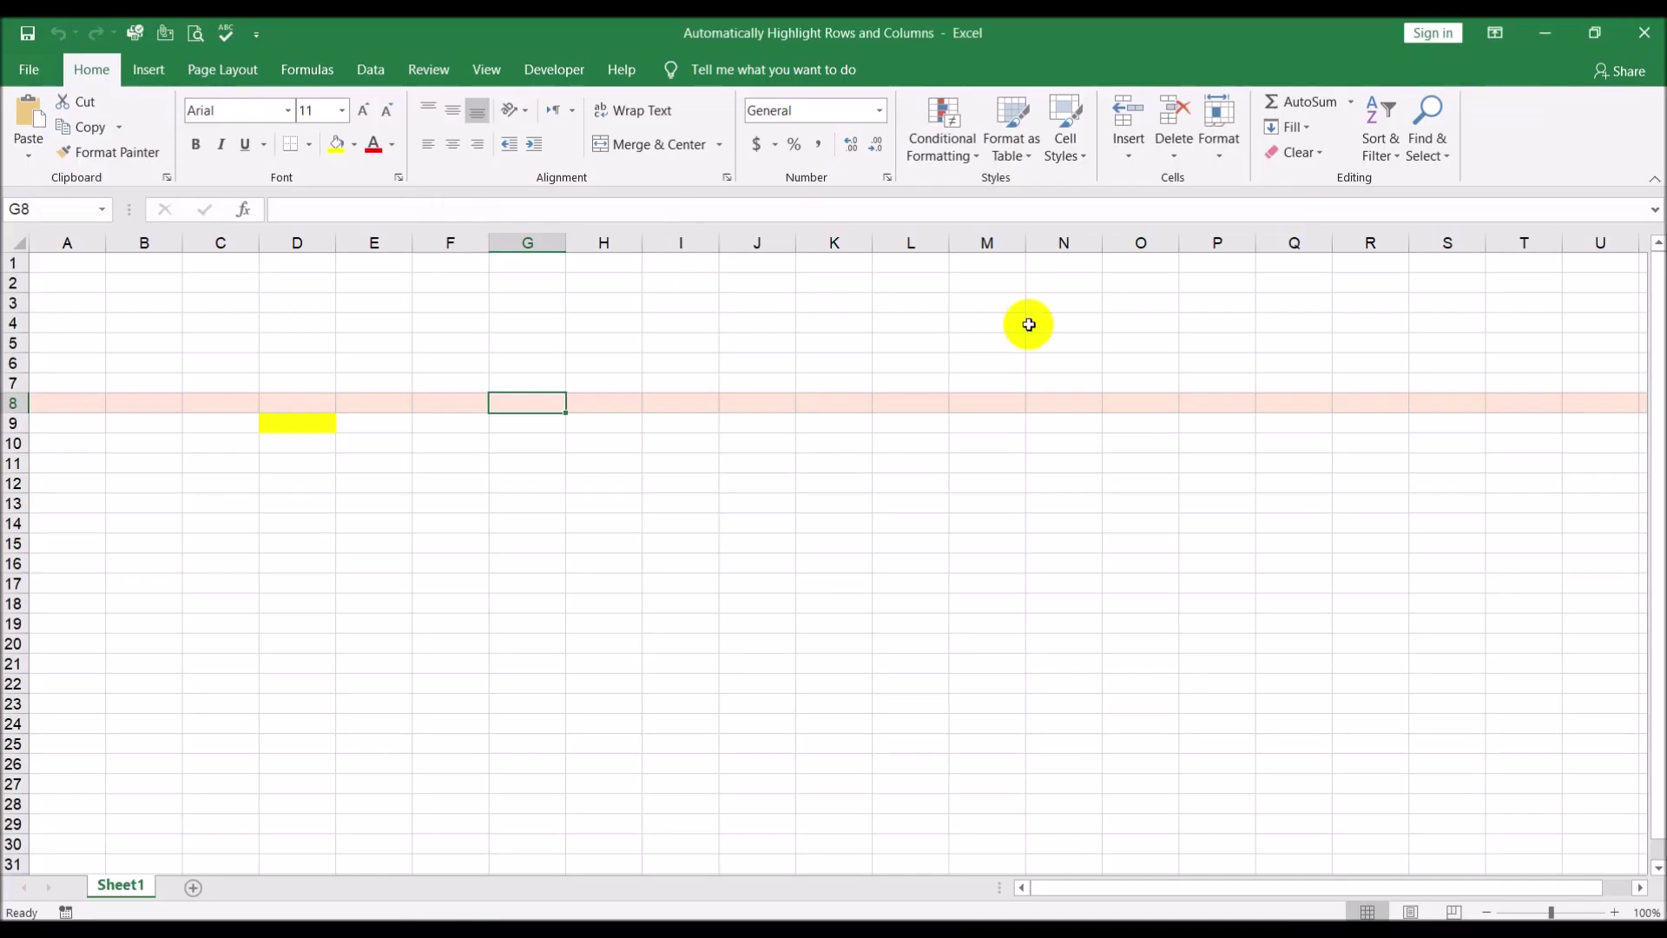
- Review the ColumnHighLighter and RowHighlighter entries in the Name Manager and close it
left_click(334, 73)
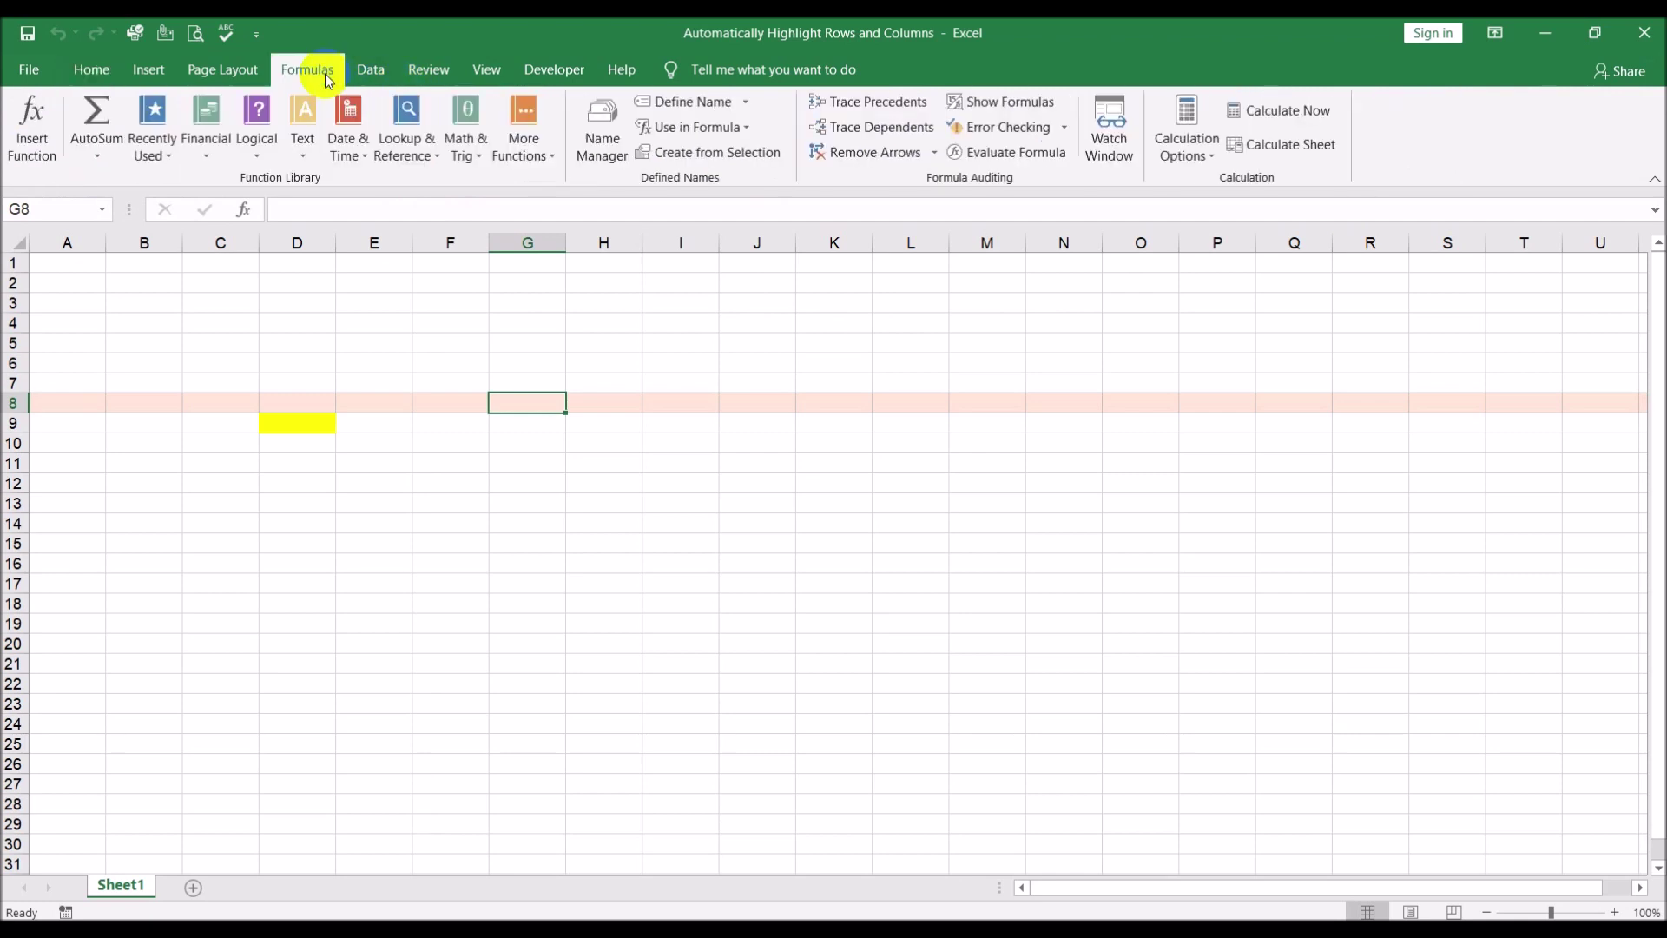
left_click(605, 150)
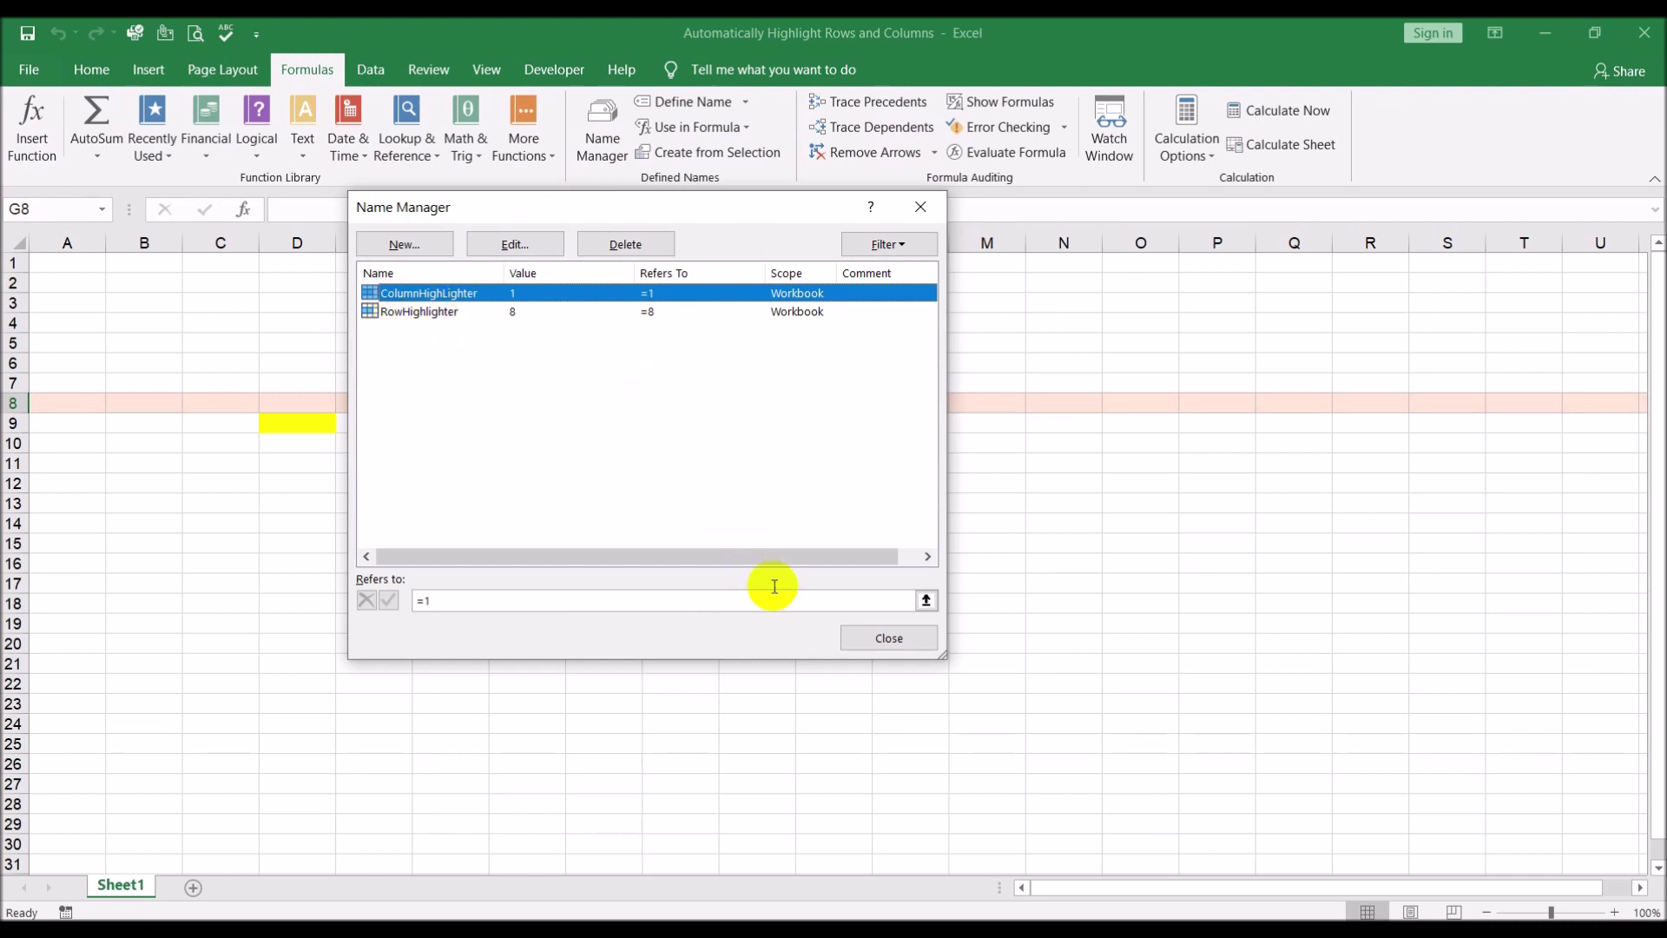
left_click(881, 637)
- Run the updated selection code by selecting cells I16, H10 and H4
left_click(716, 563)
left_click(634, 441)
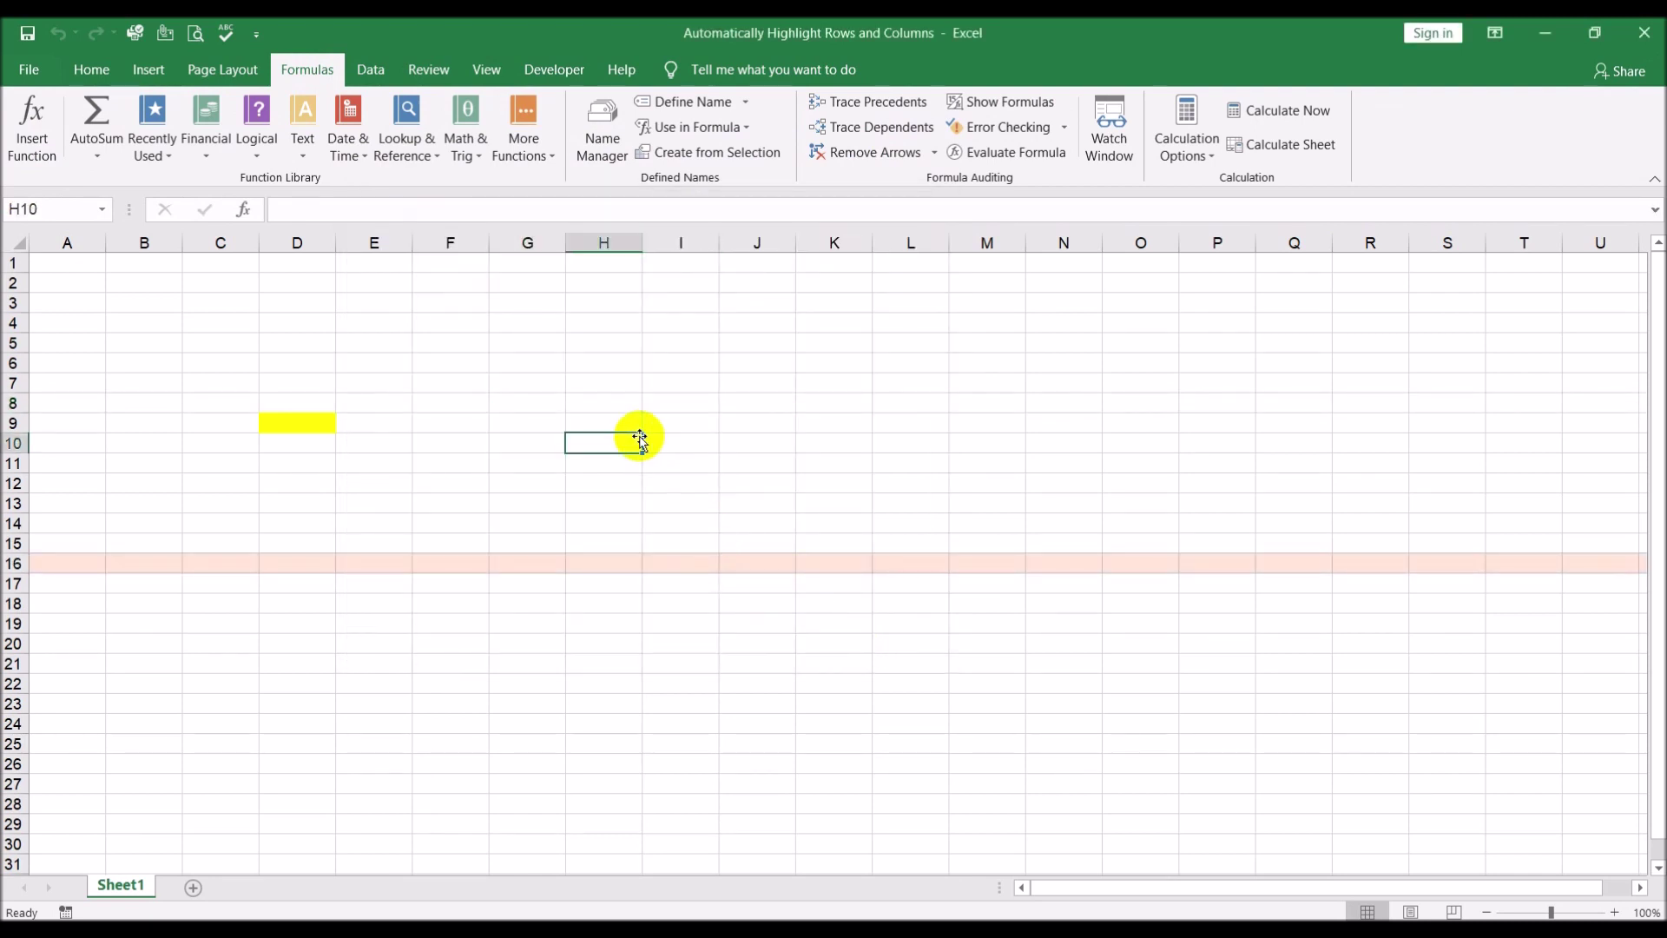
left_click(596, 321)
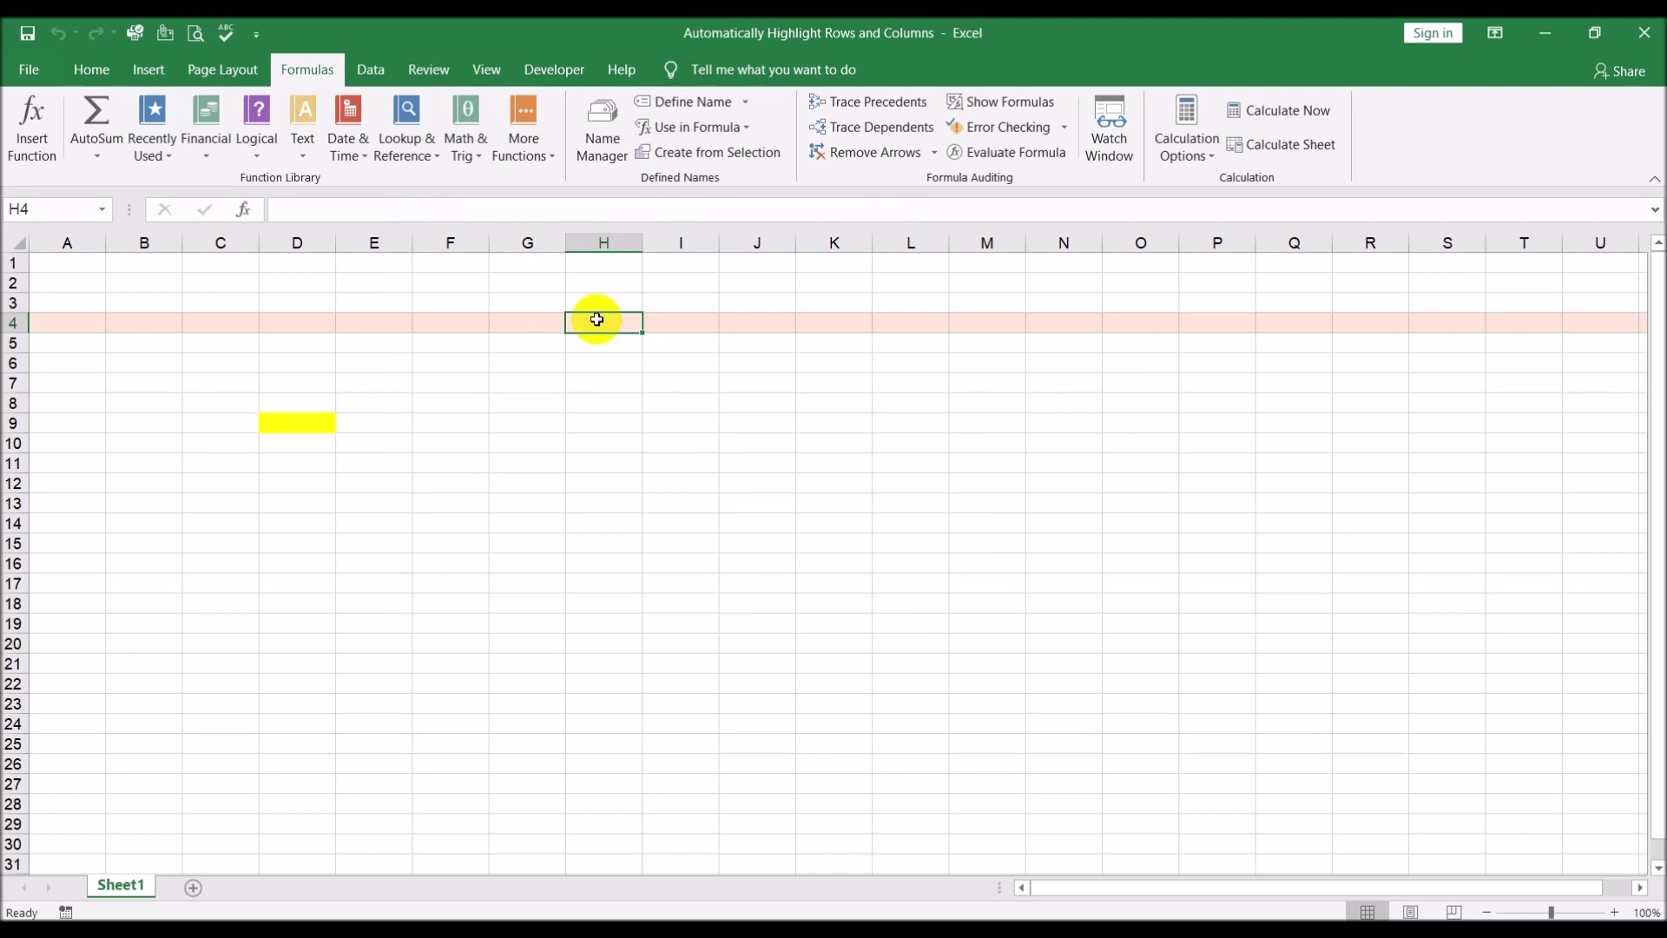
- Start a new formula-based conditional formatting rule for the entire sheet with the formula =Column(A1)=ColumnHighLighter
left_click(90, 70)
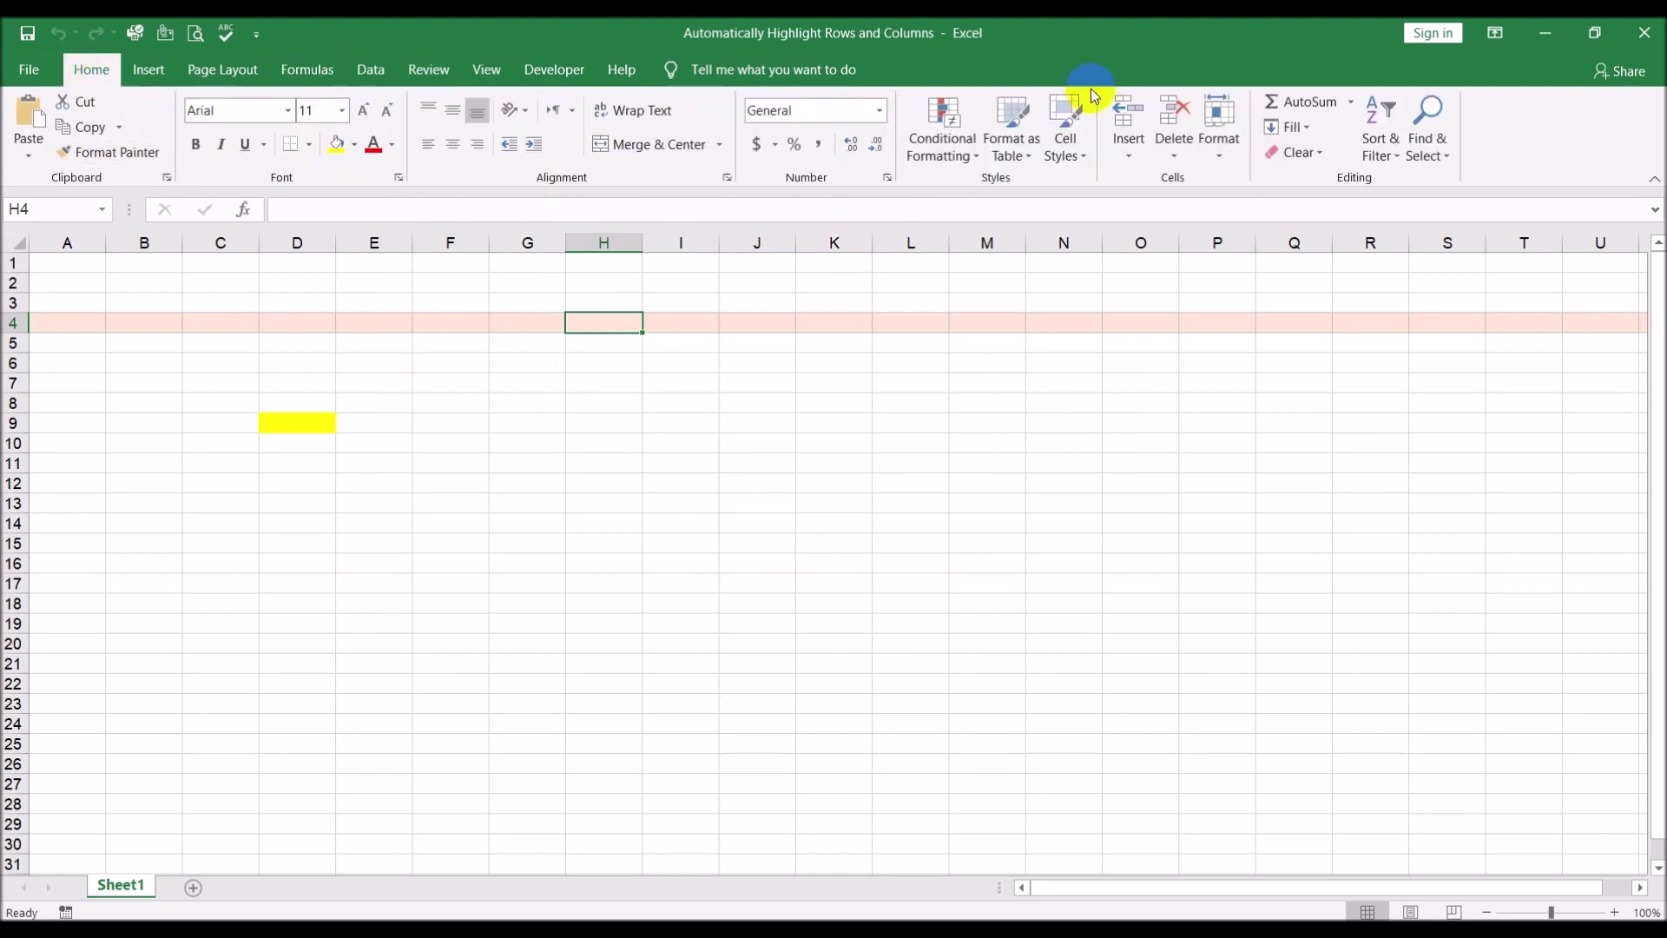
left_click(12, 238)
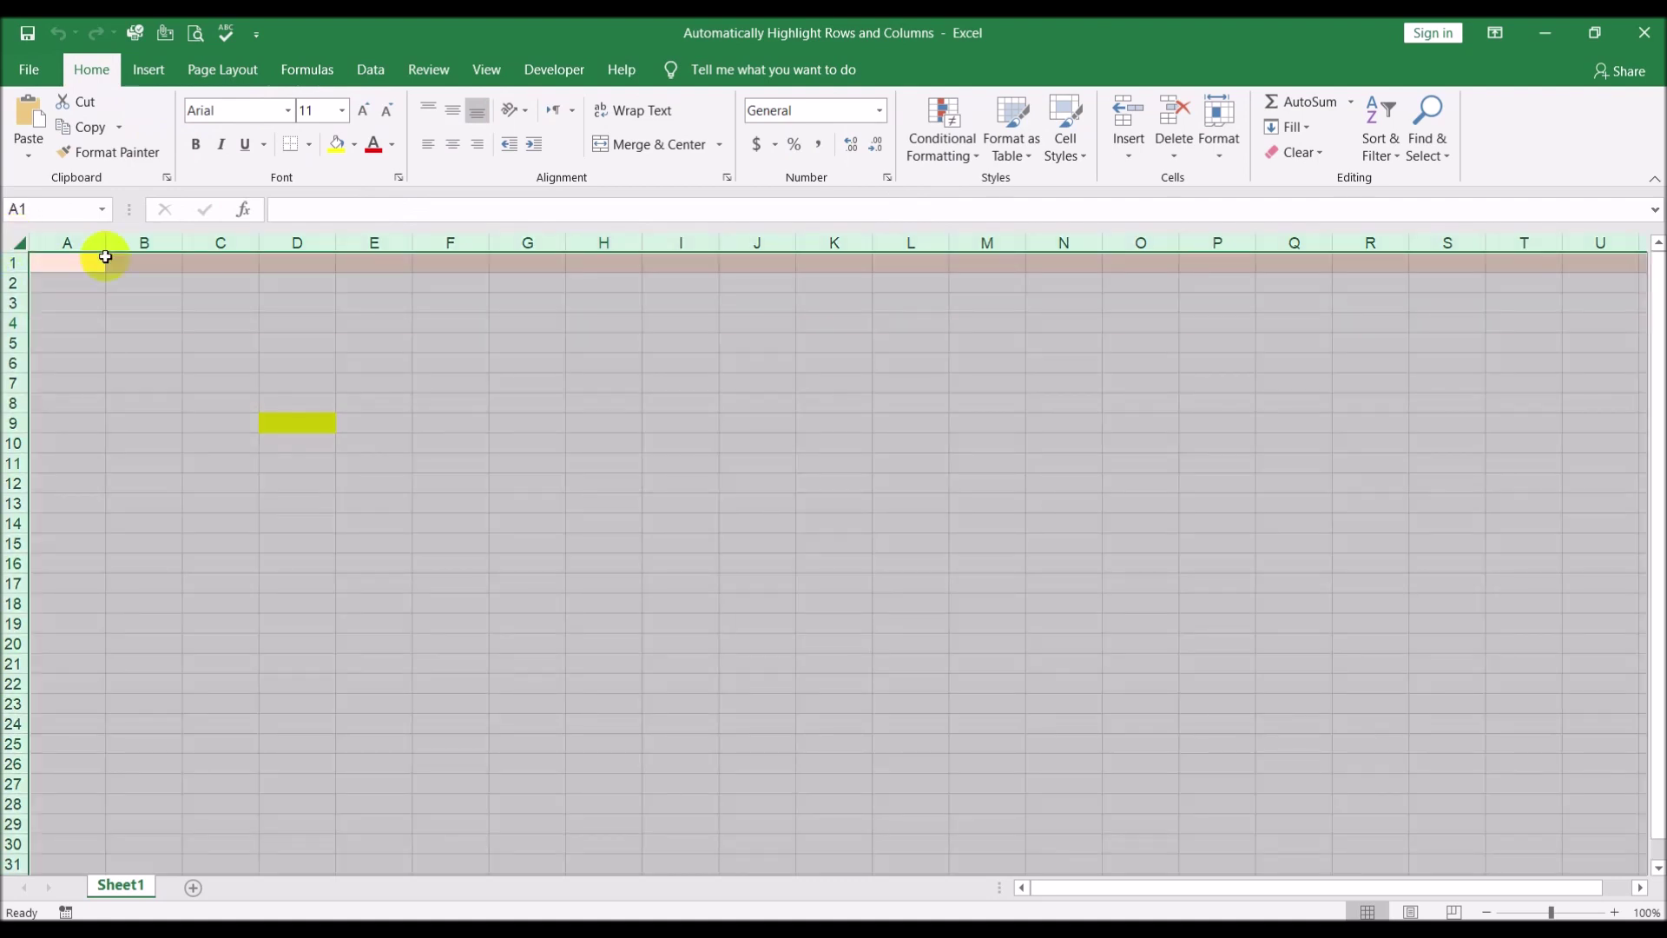
left_click(942, 143)
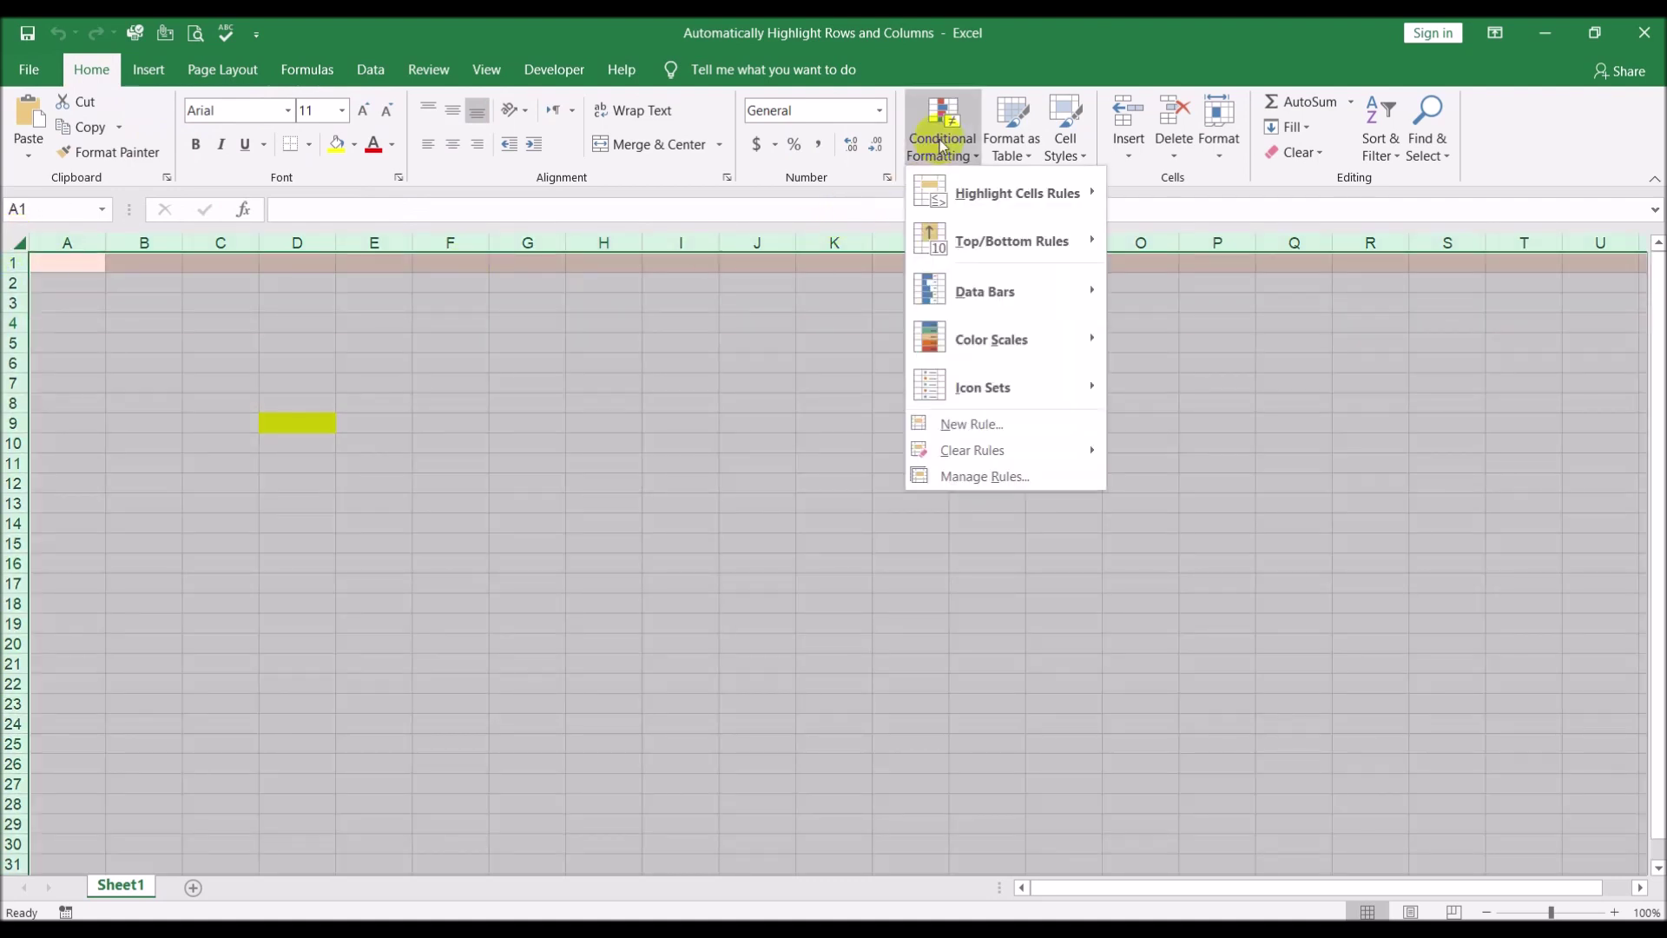
left_click(966, 474)
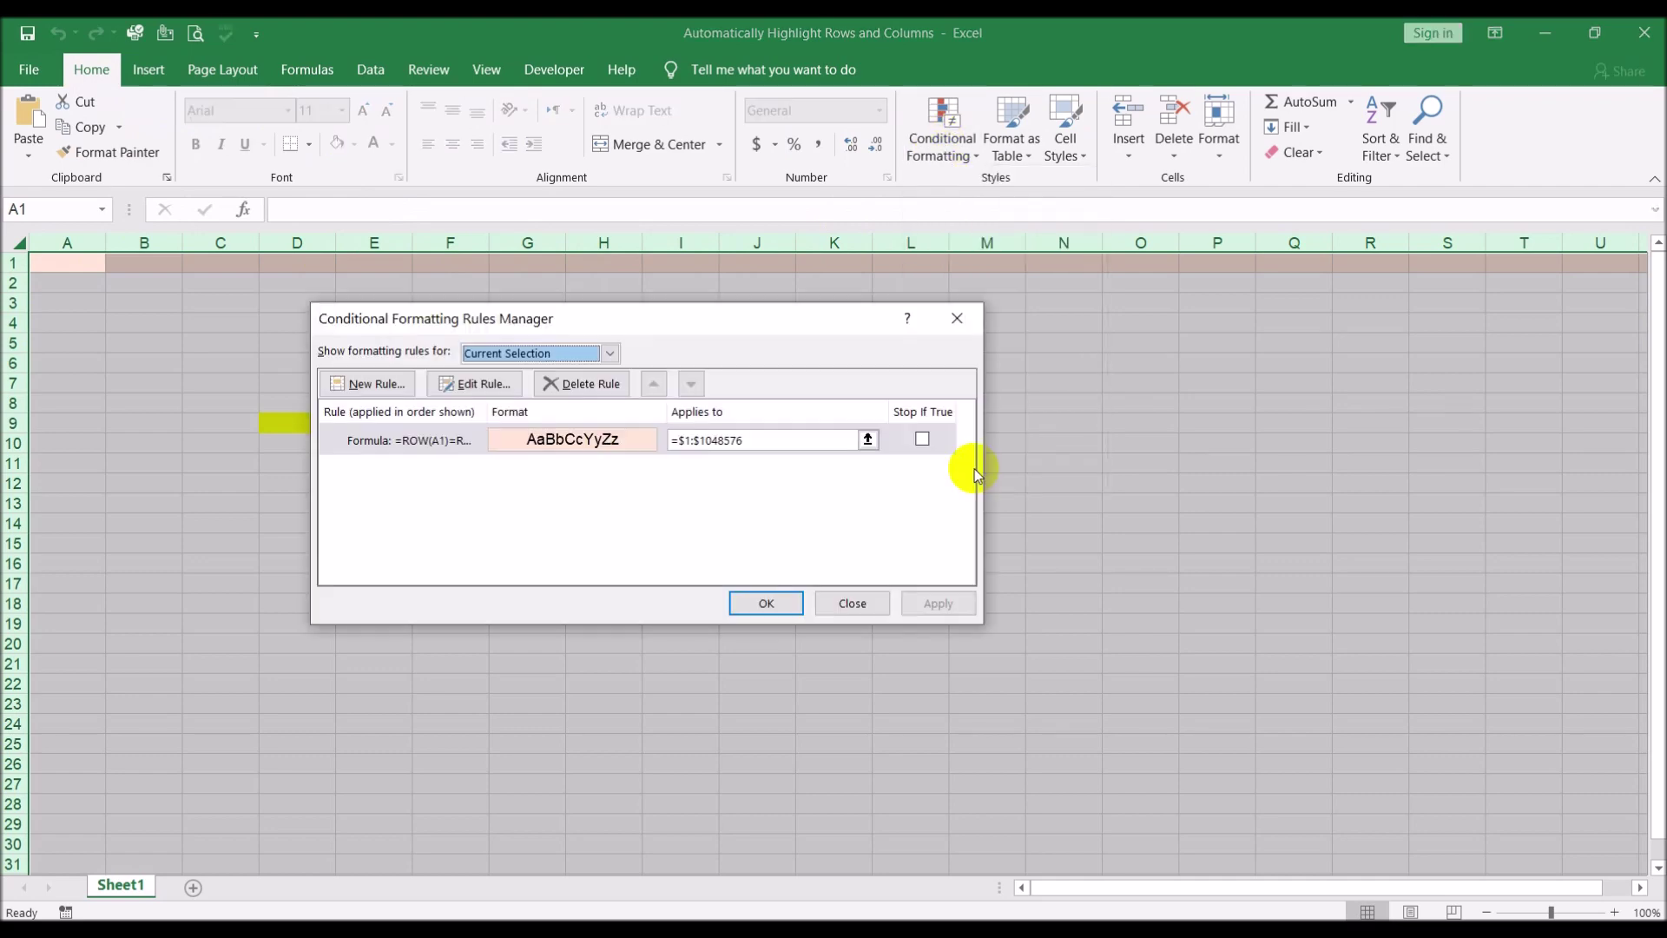
left_click(386, 384)
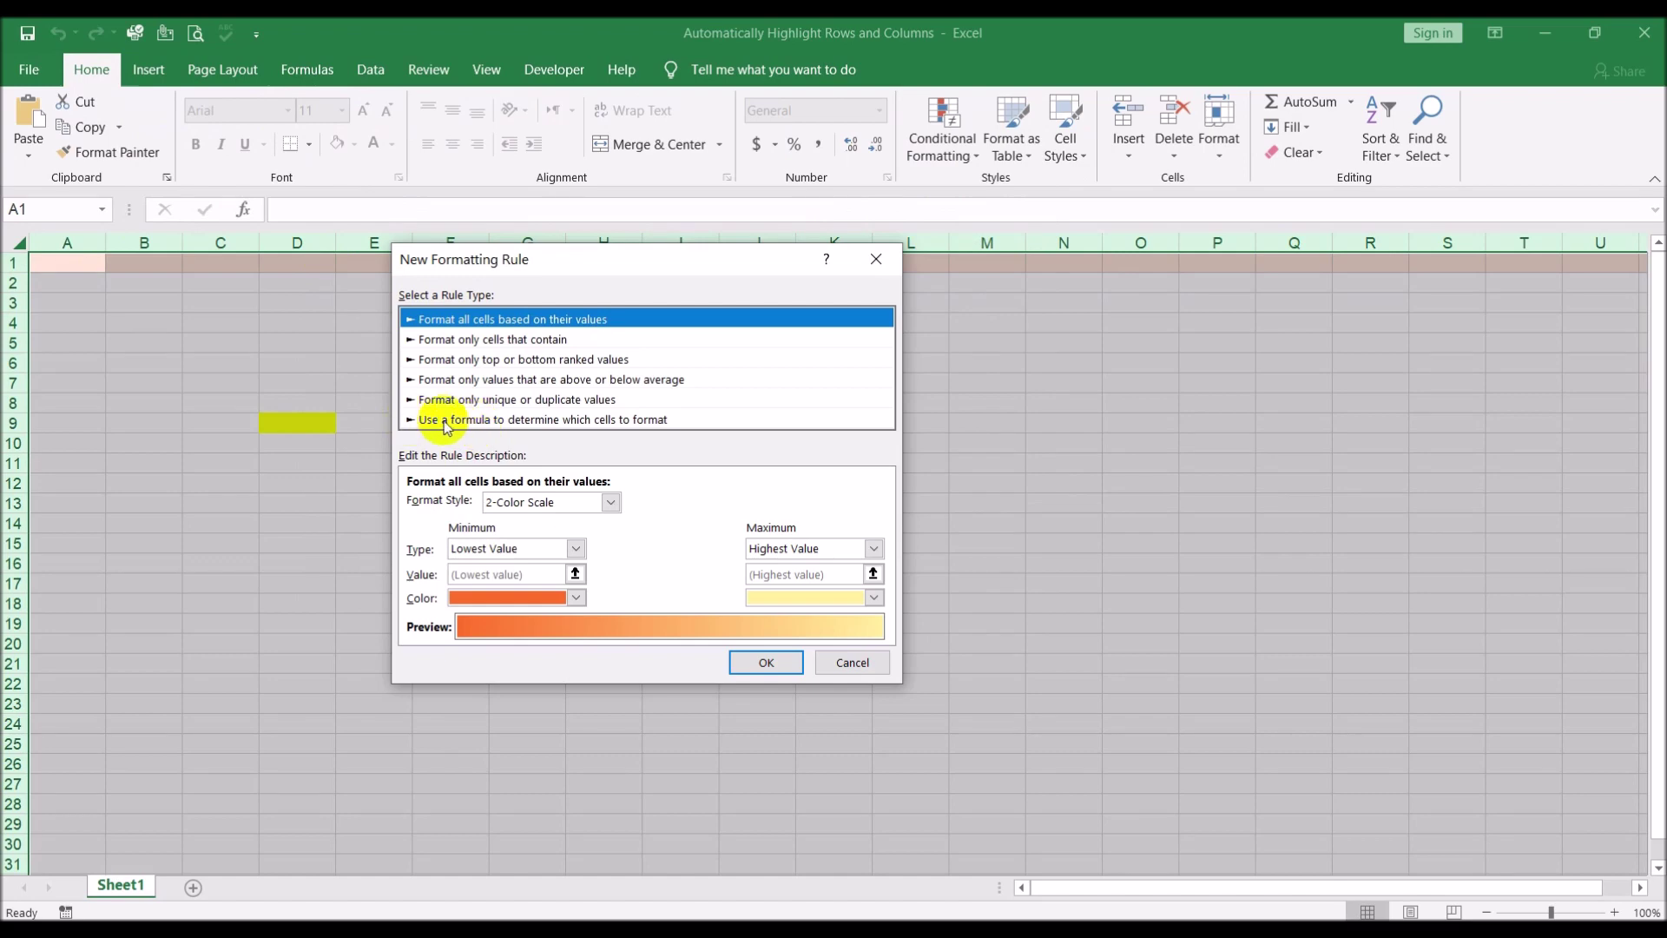
left_click(444, 420)
left_click(501, 503)
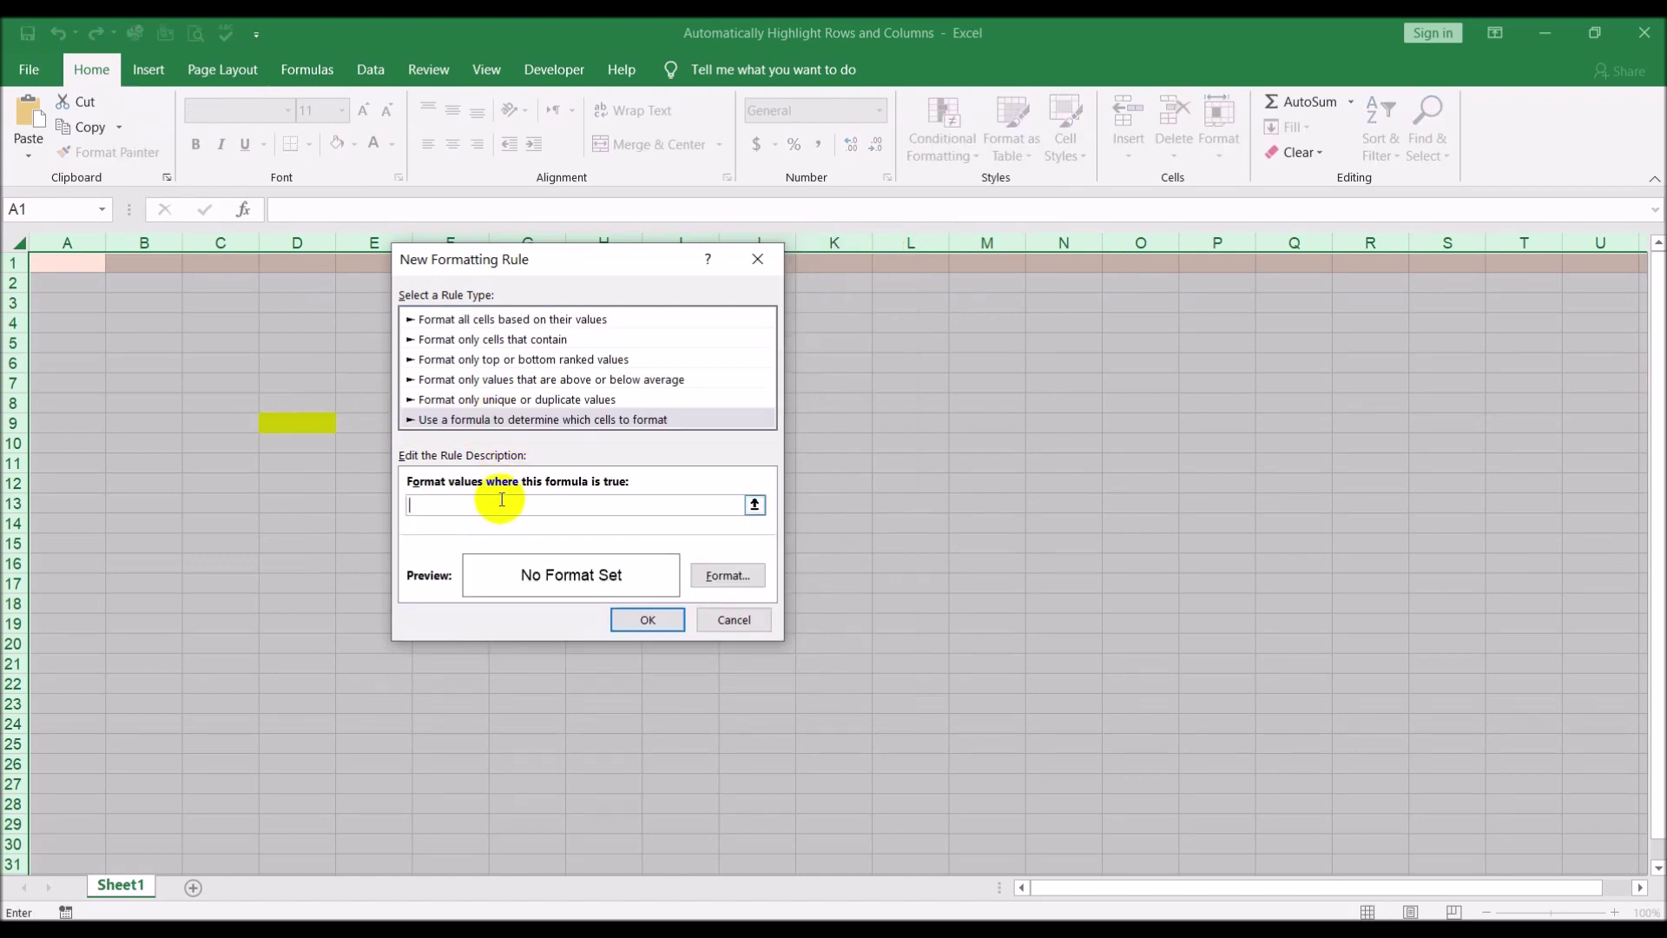
type("=Column(A1)=ColumnHighLighter")
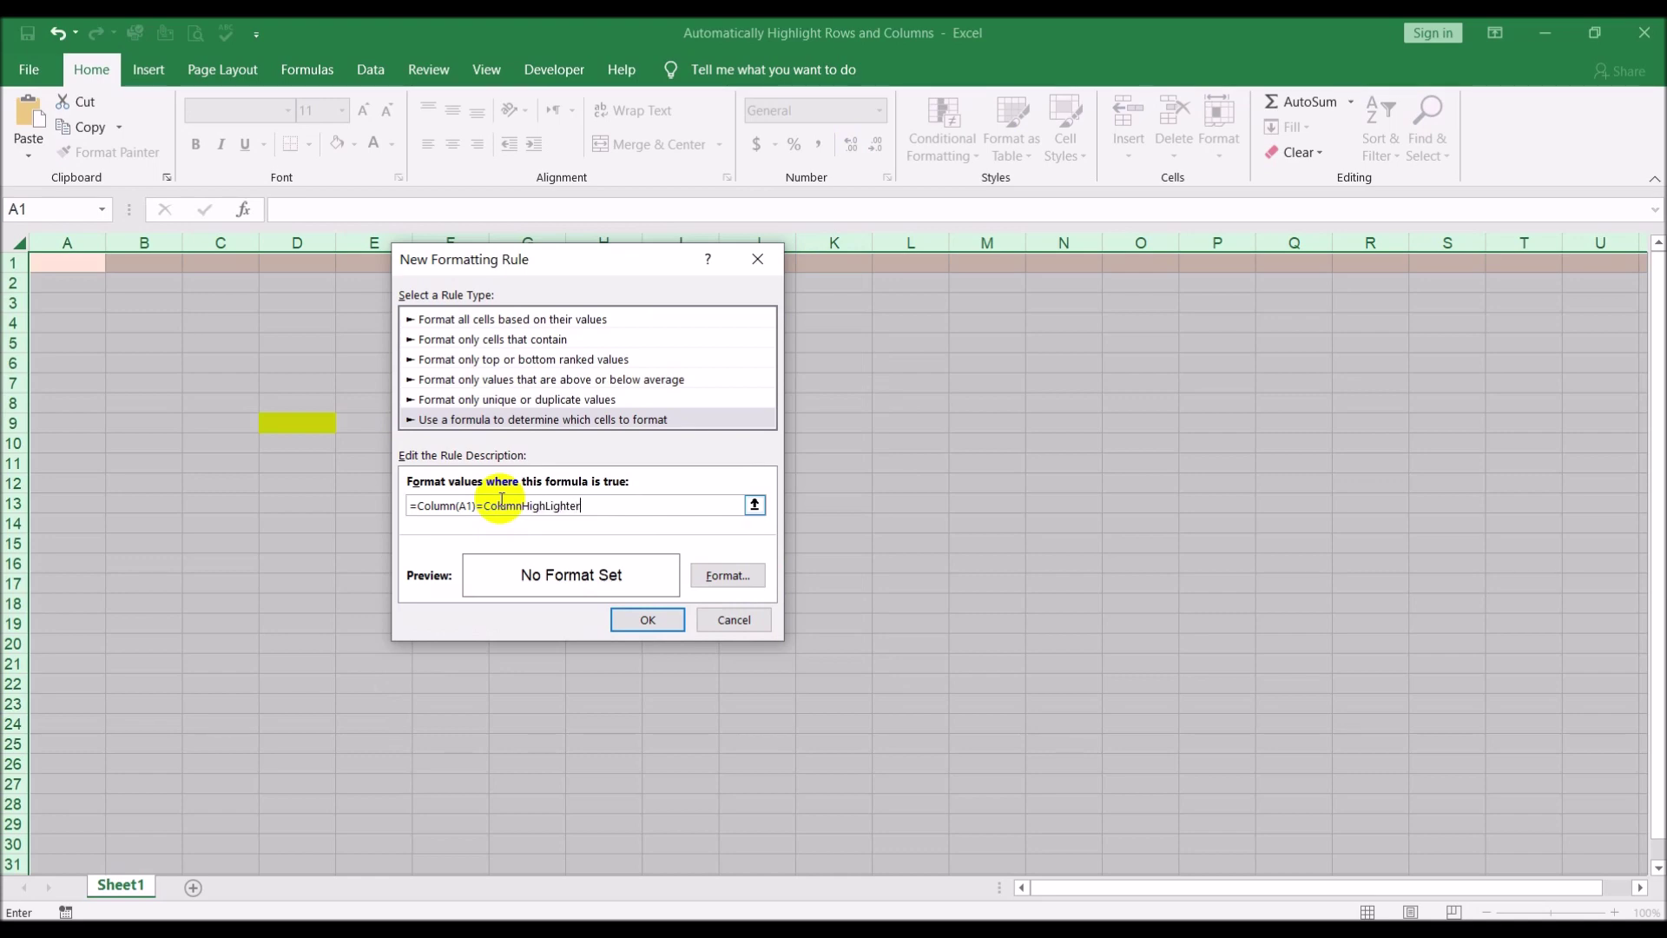
- Add gray left, bottom, top and right borders to the column rule's format
left_click(762, 575)
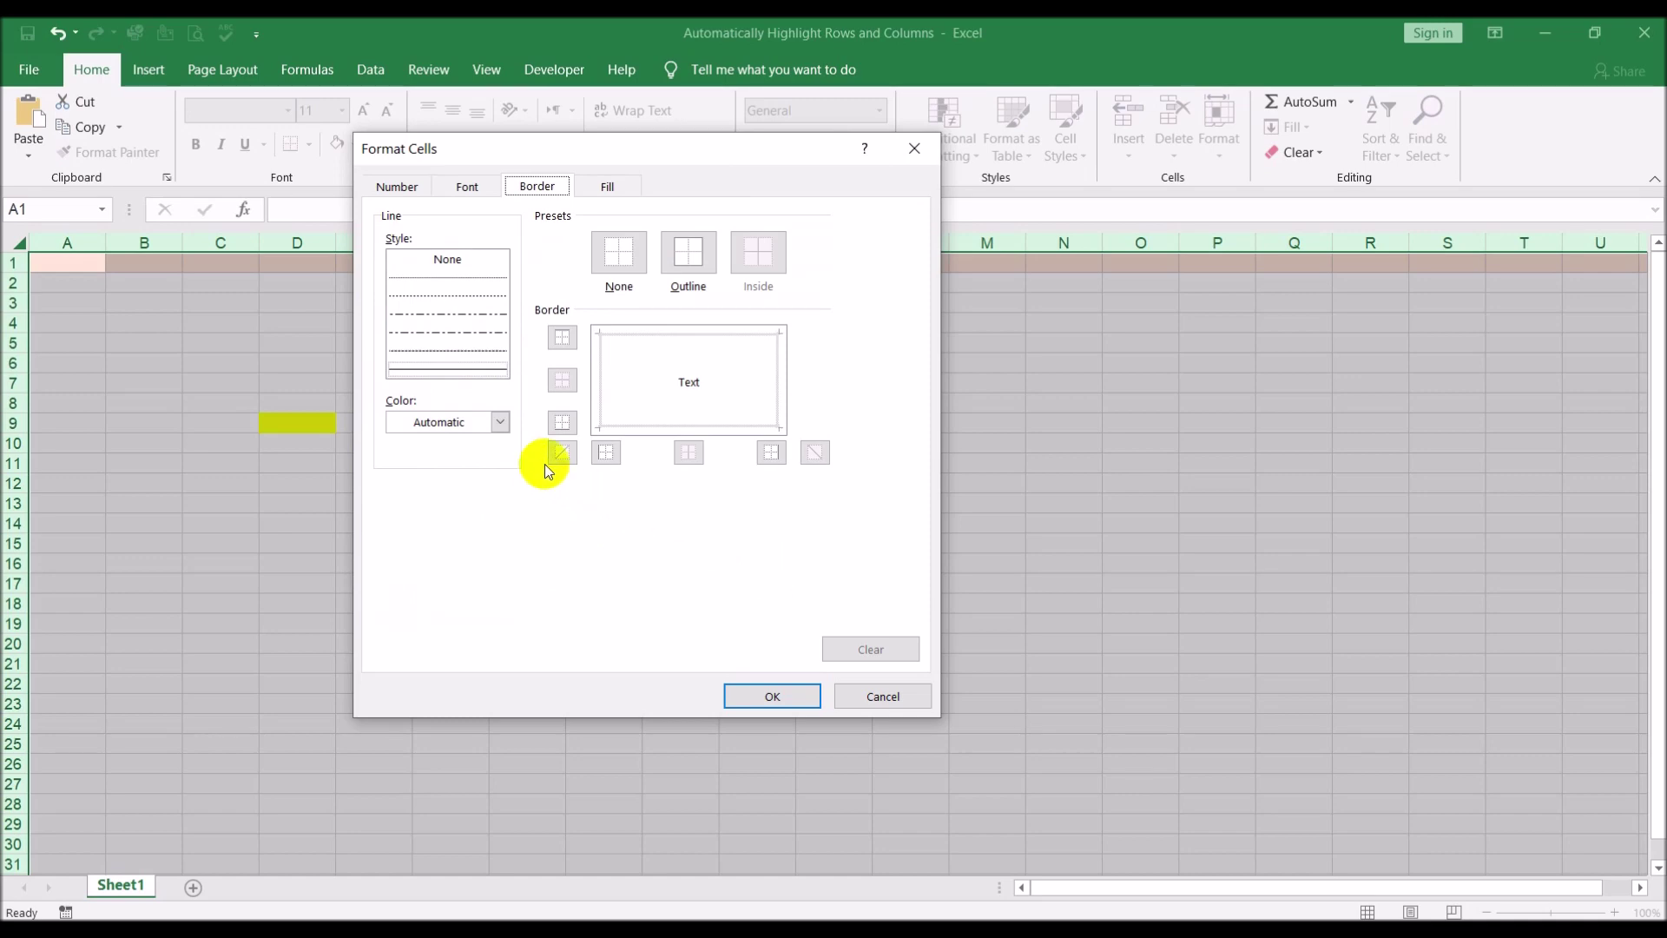
left_click(500, 422)
left_click(398, 534)
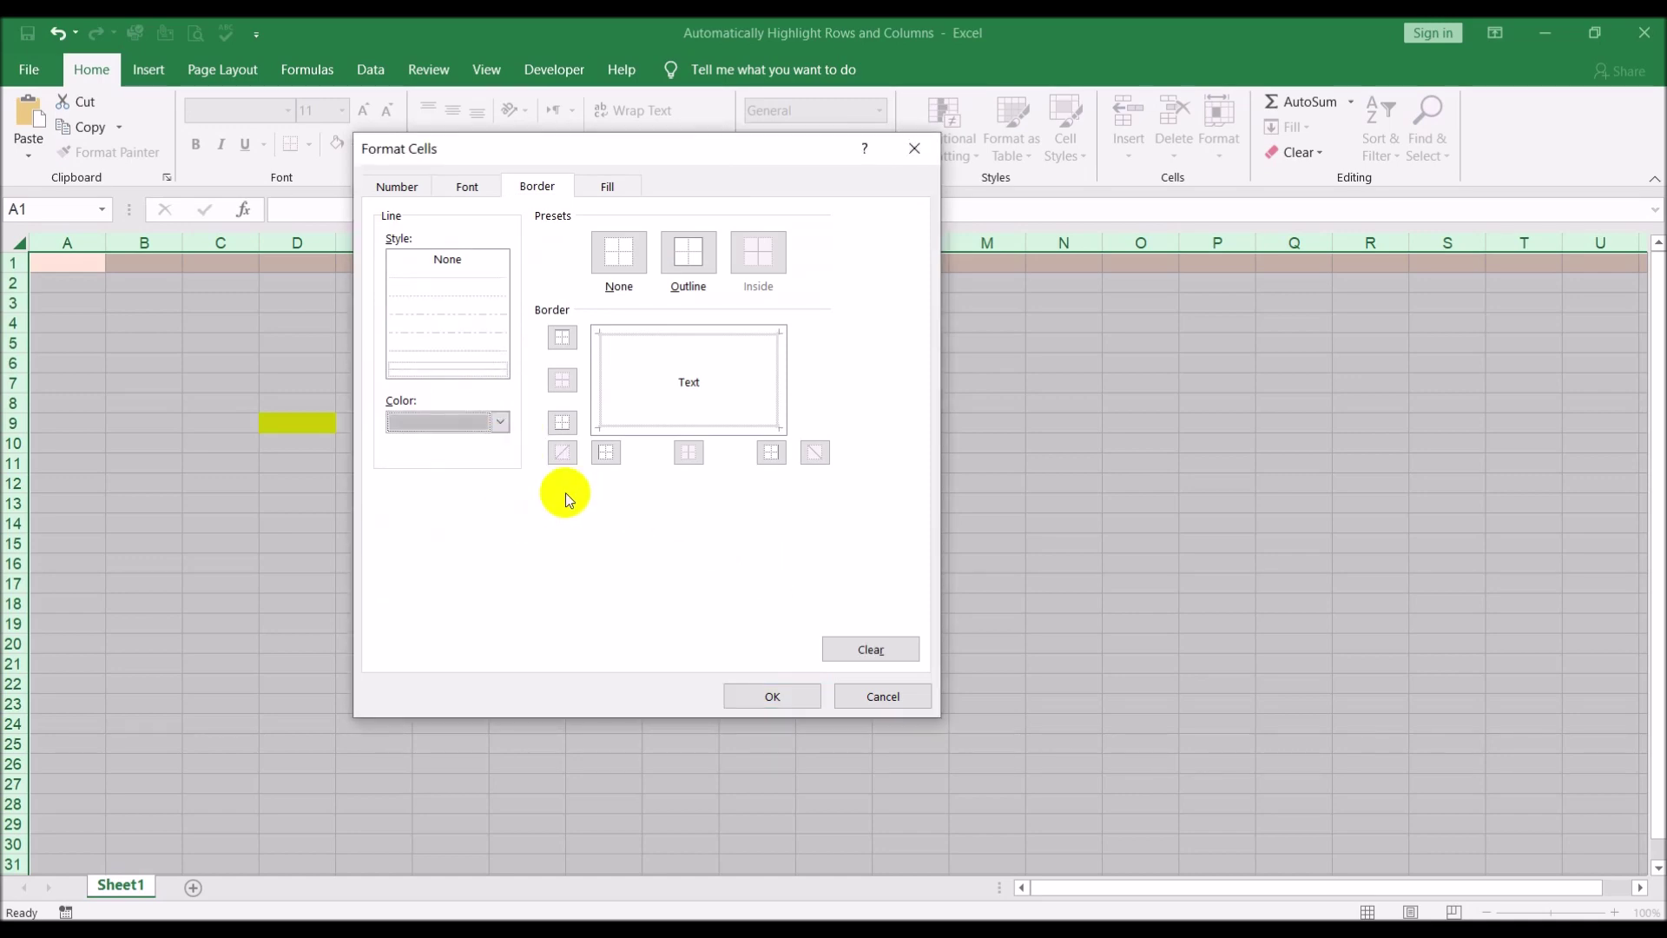
left_click(606, 452)
left_click(563, 422)
left_click(563, 338)
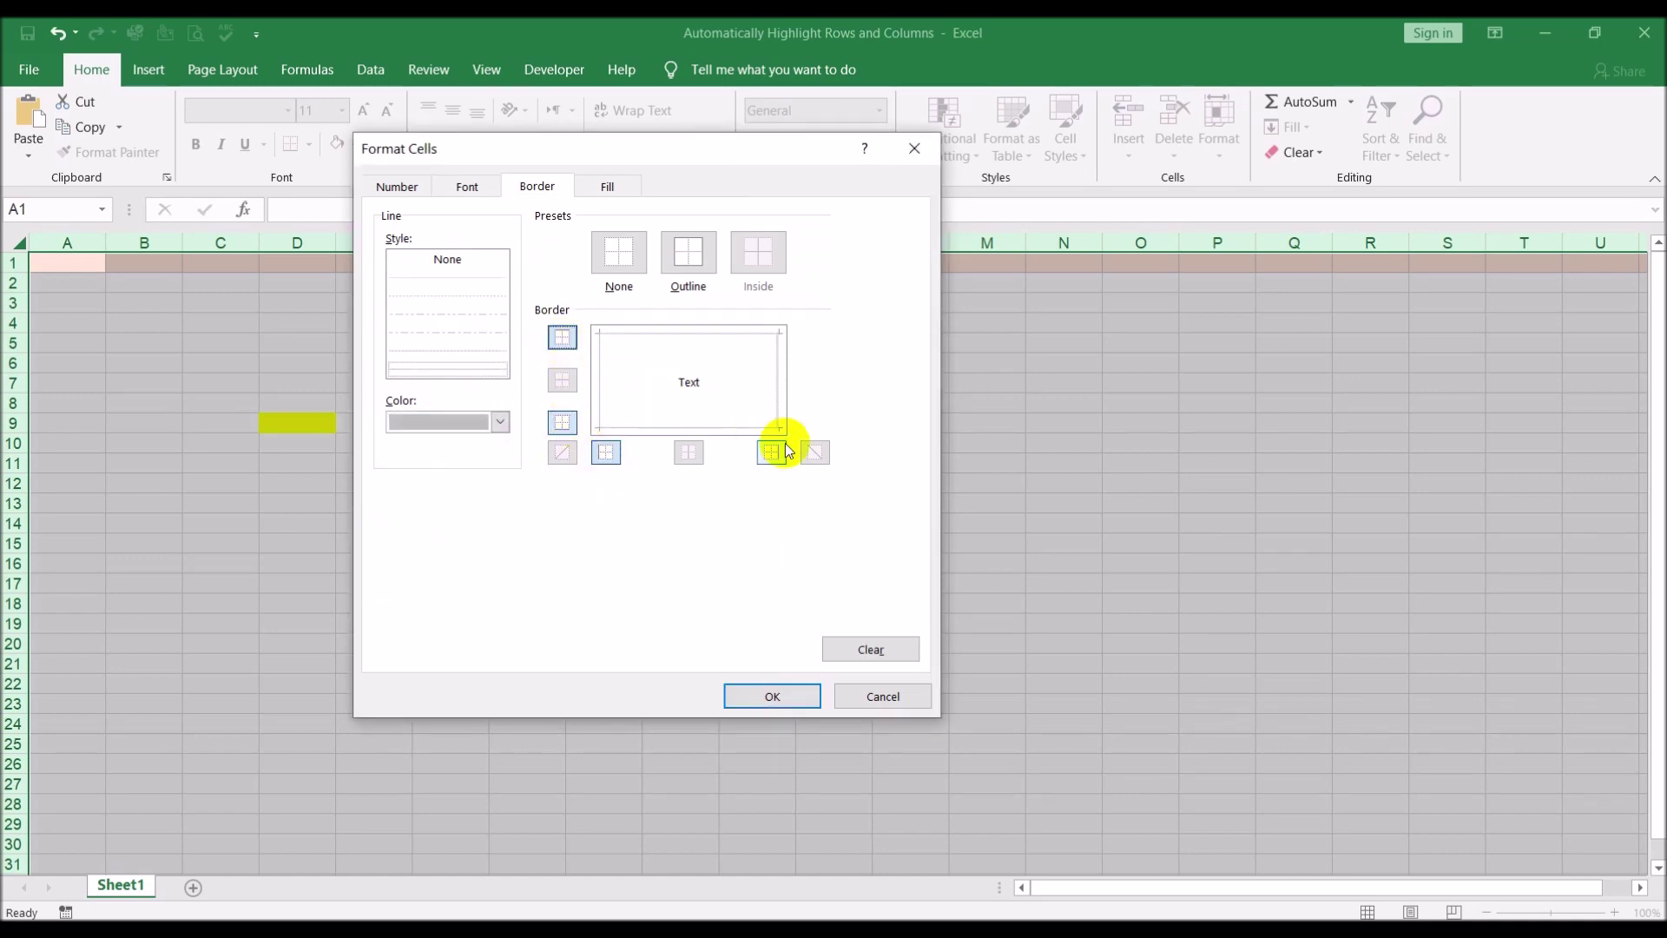
left_click(780, 451)
- Give the column rule a light blue fill and apply the new rule to the sheet
left_click(608, 186)
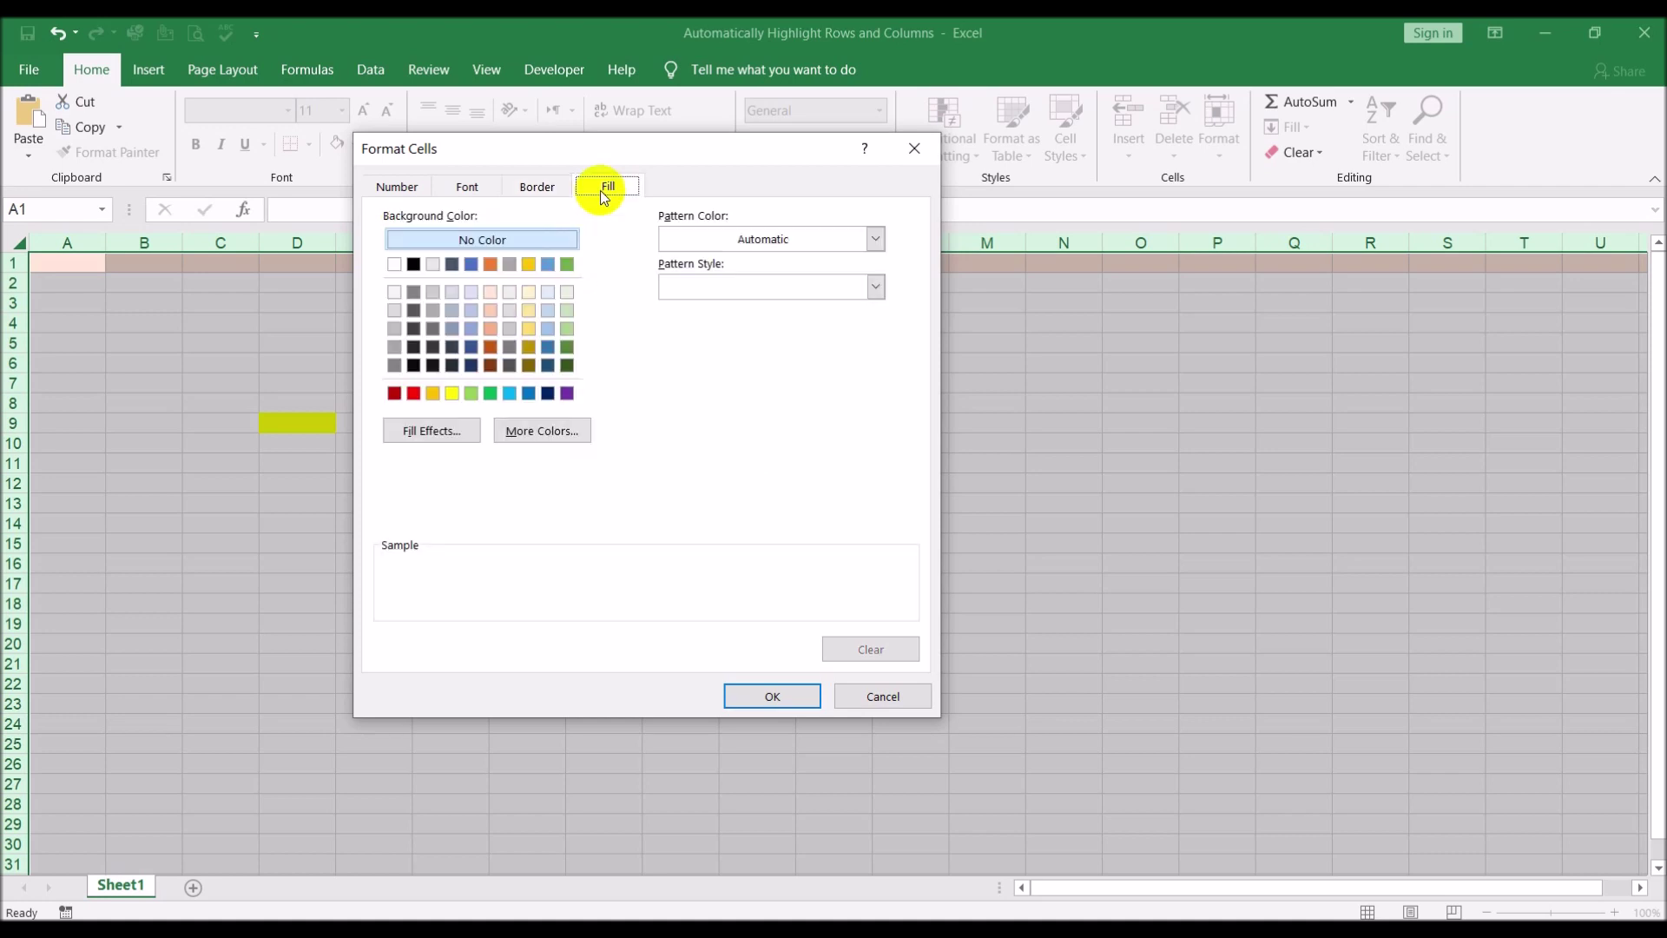
left_click(470, 291)
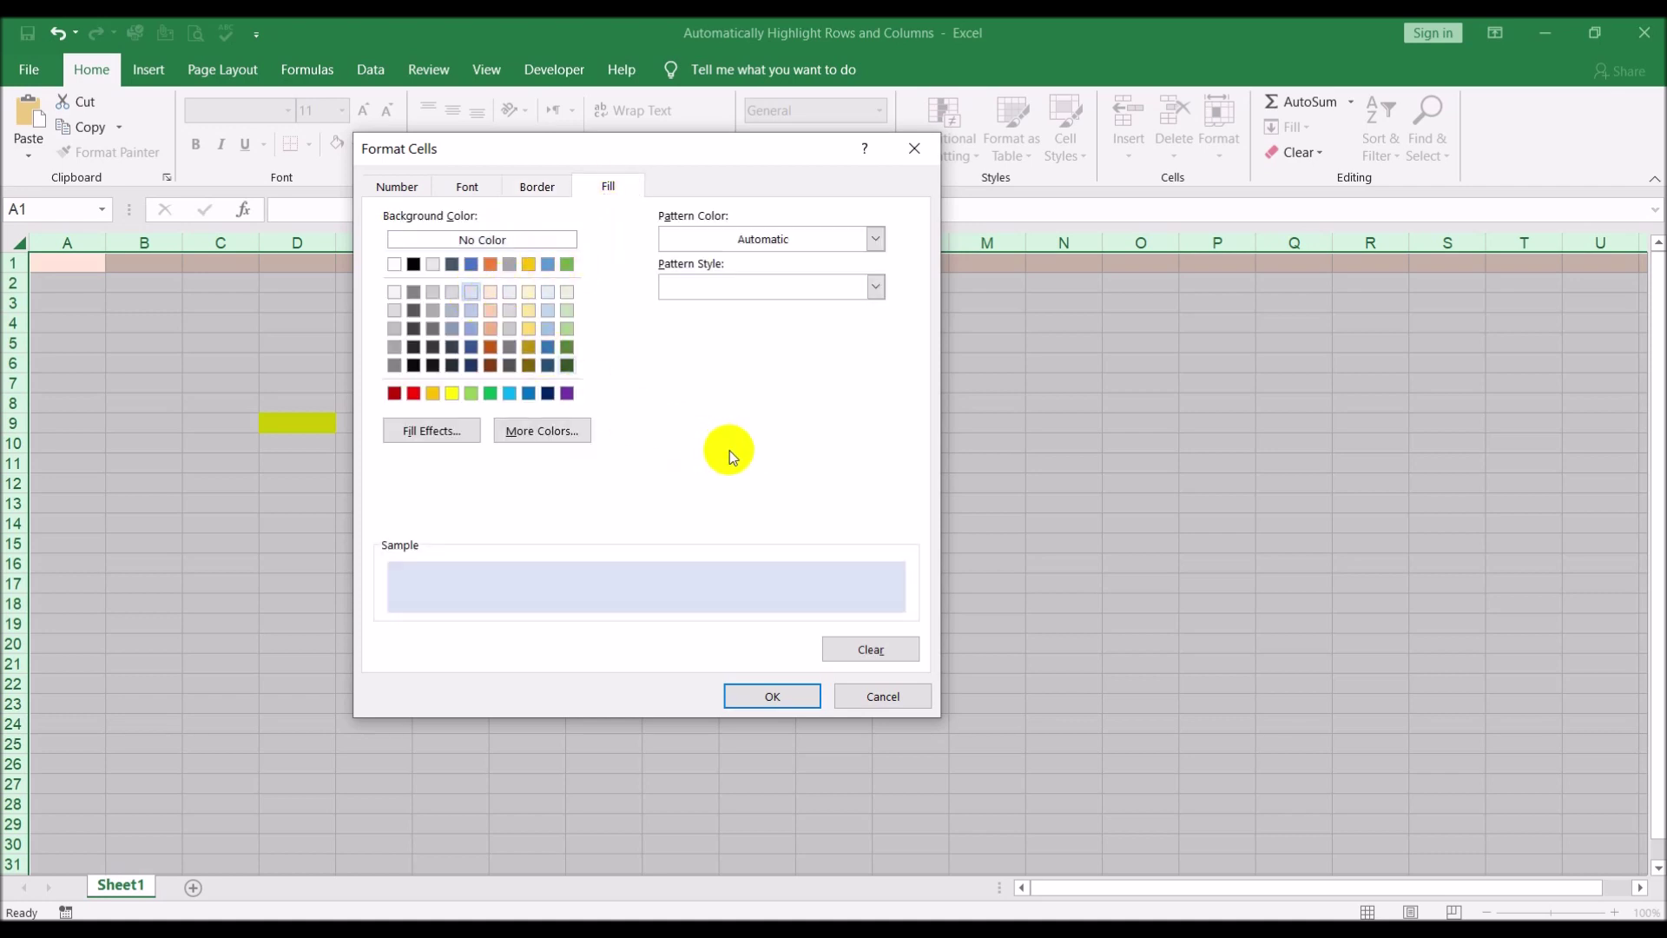
left_click(756, 692)
left_click(655, 618)
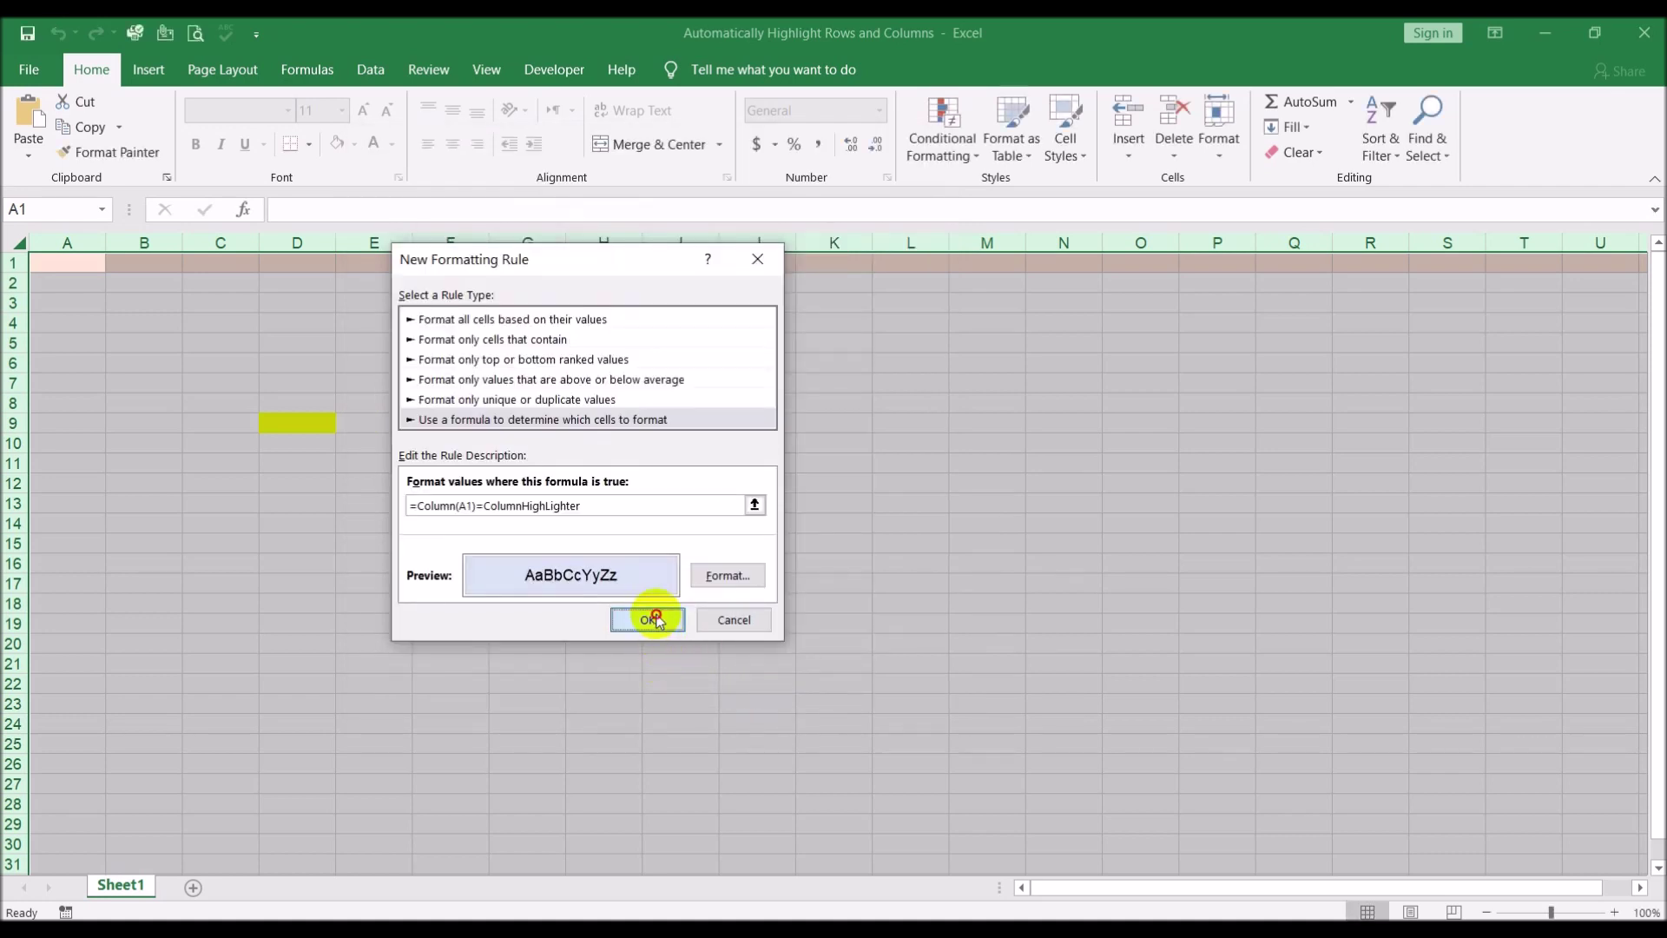
left_click(776, 606)
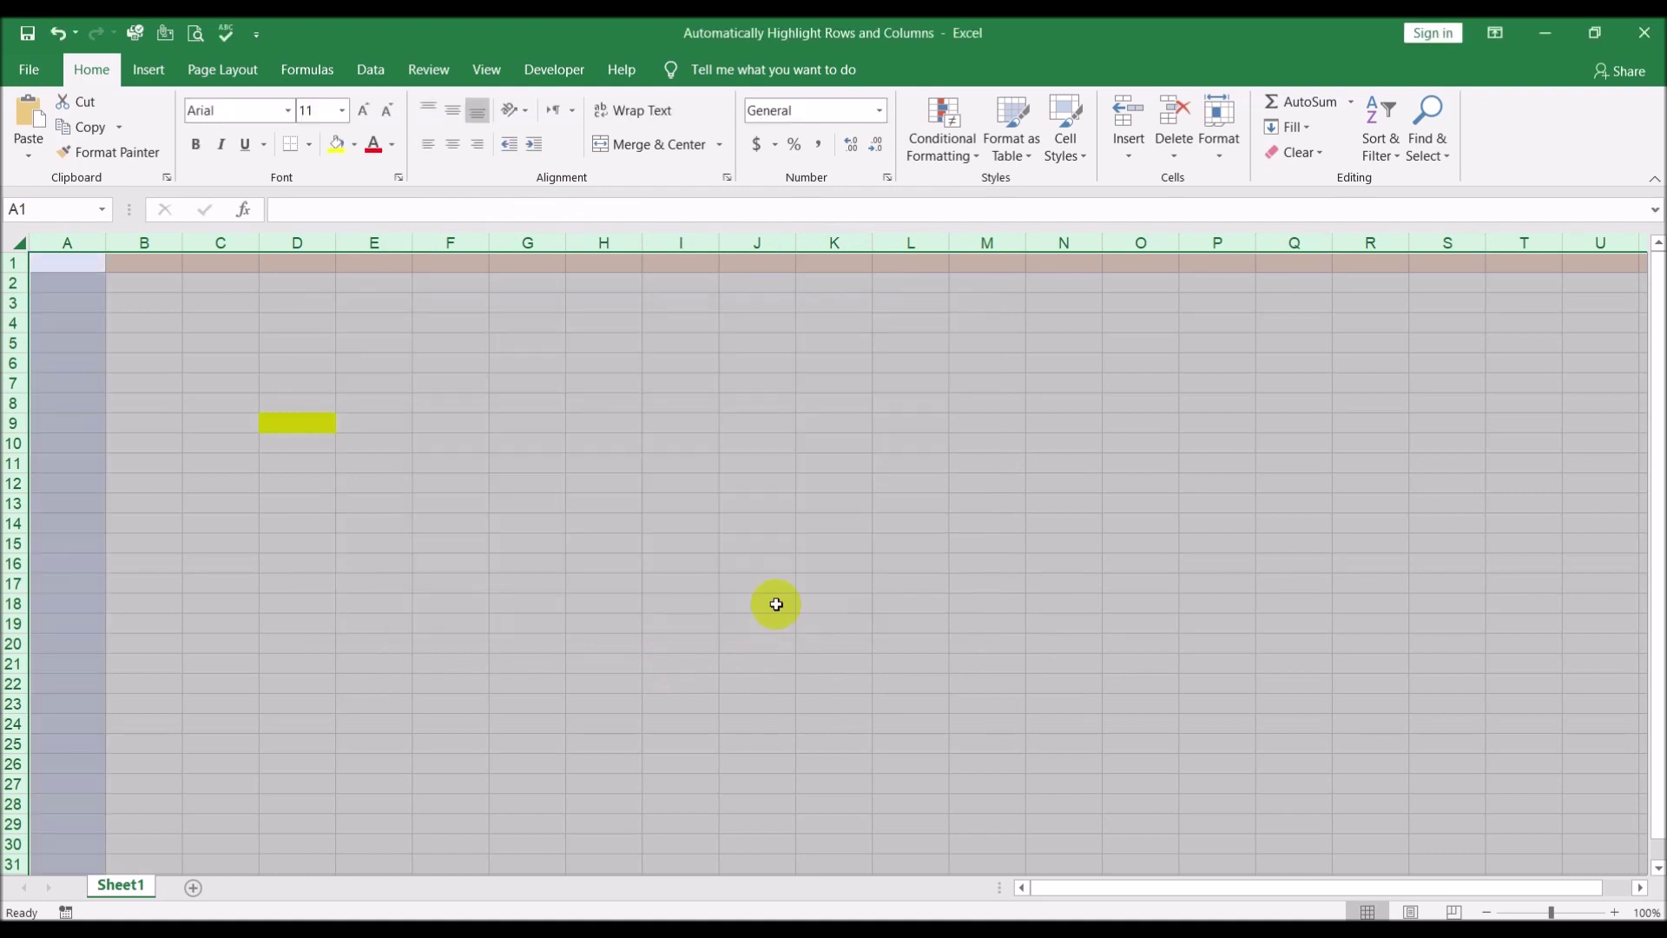
- Test the row and column highlighting by selecting cells across the sheet, including D16, L14, H9, D9, D6 and D11
left_click(453, 506)
left_click(289, 562)
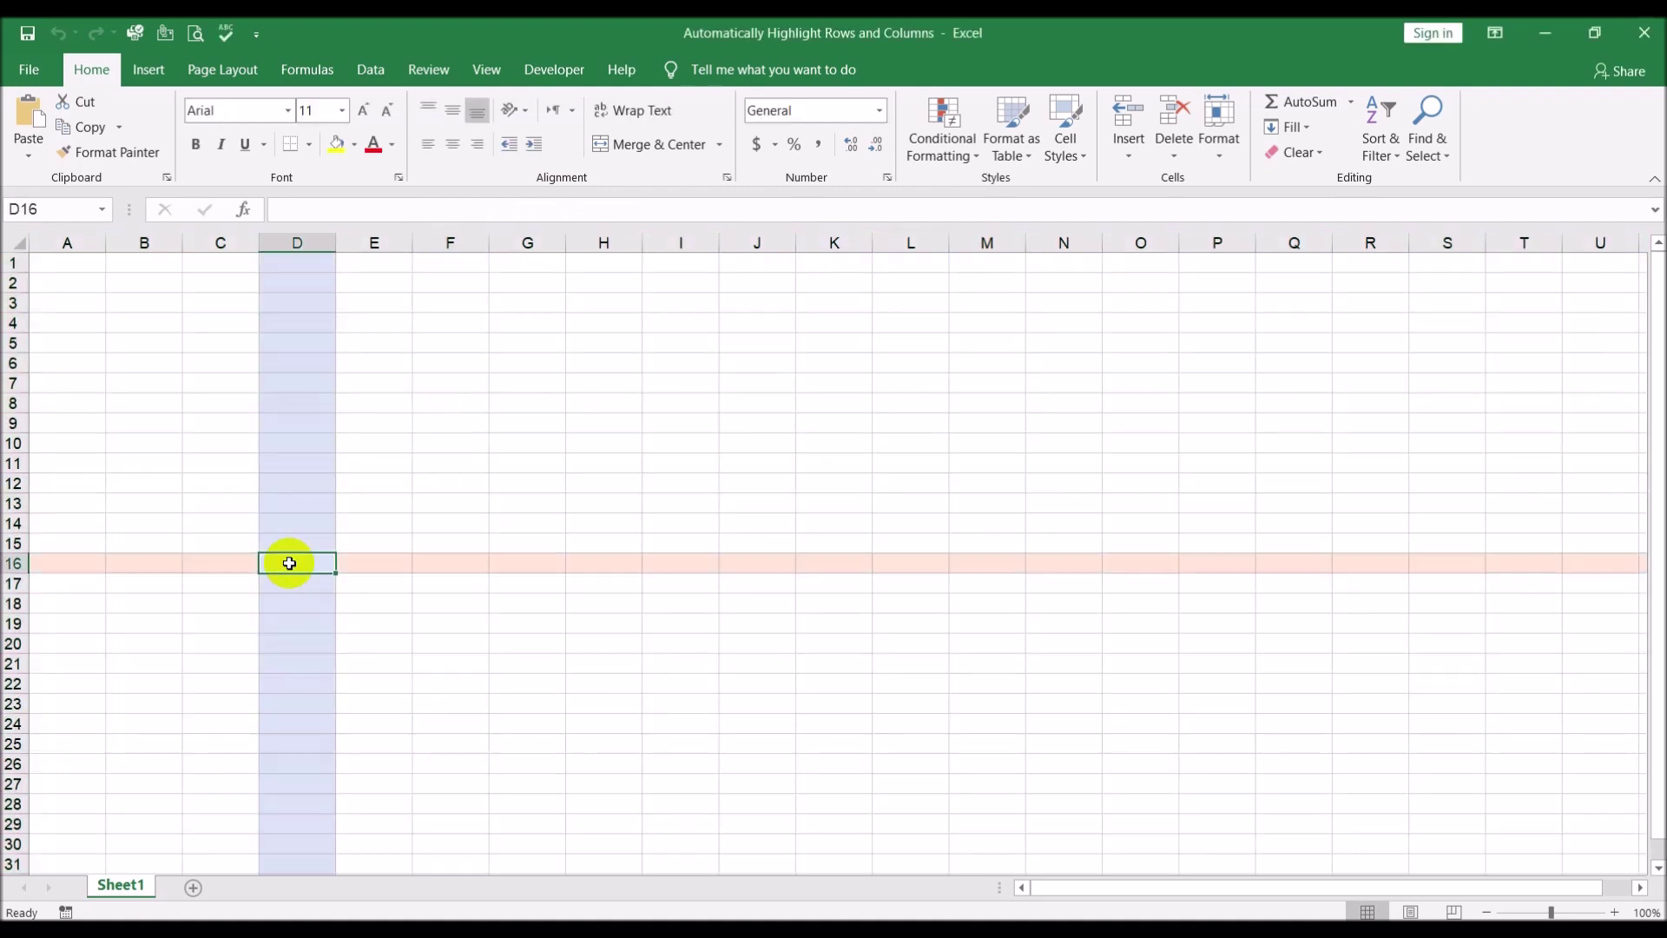
left_click(683, 390)
left_click(903, 522)
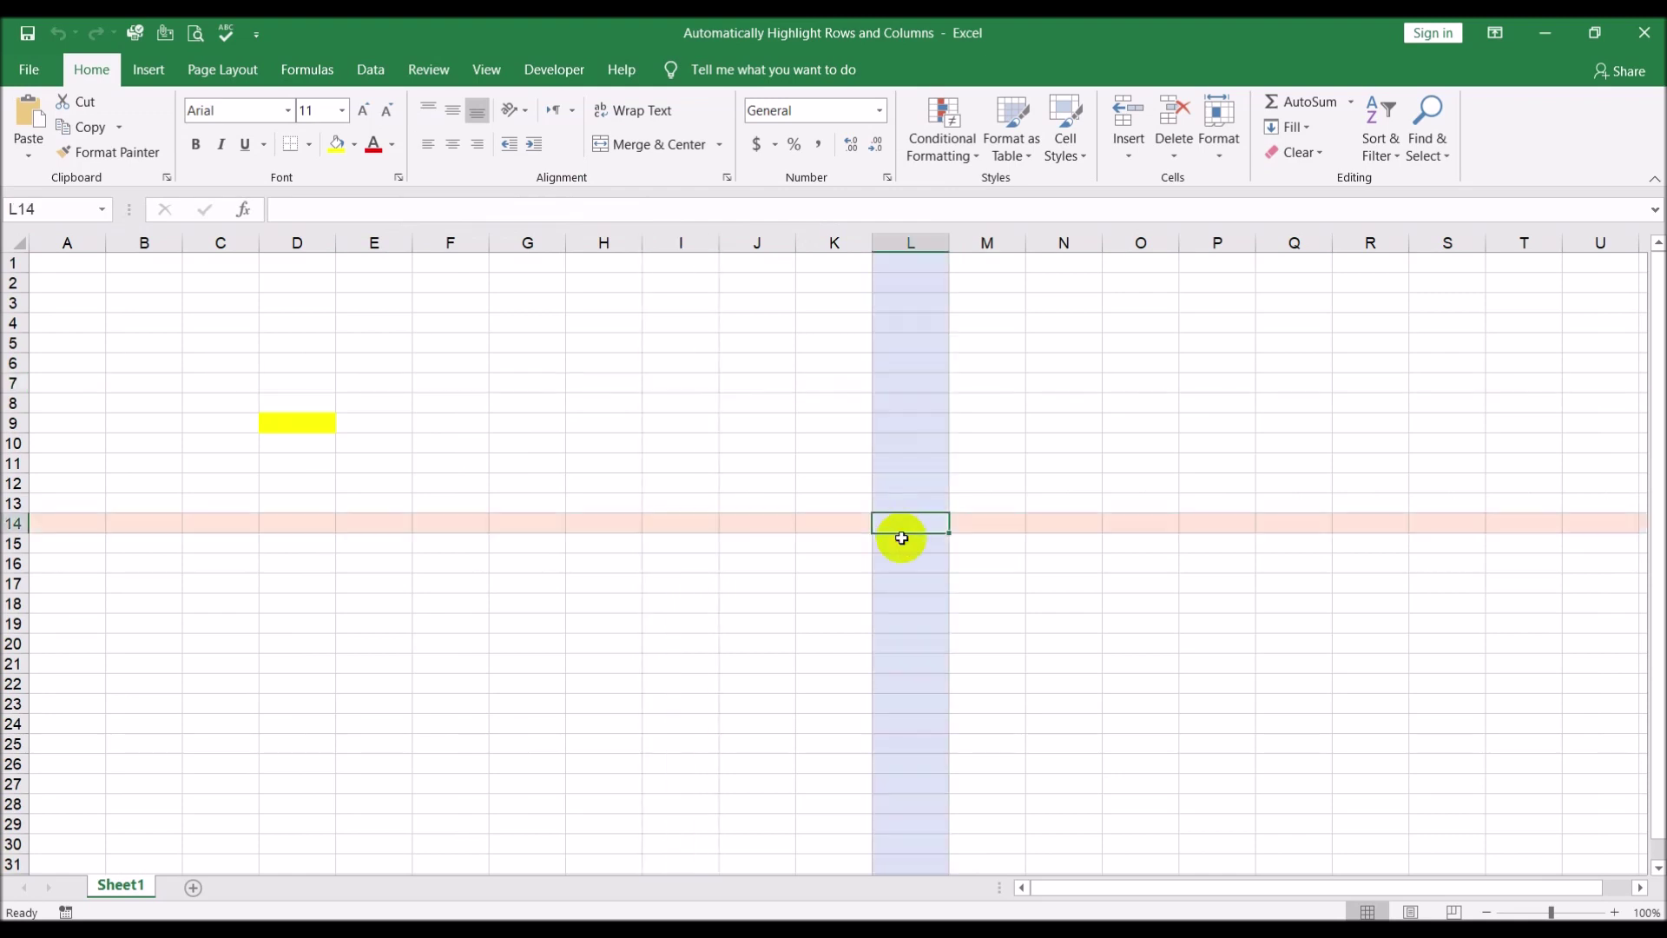
left_click(764, 666)
left_click(625, 421)
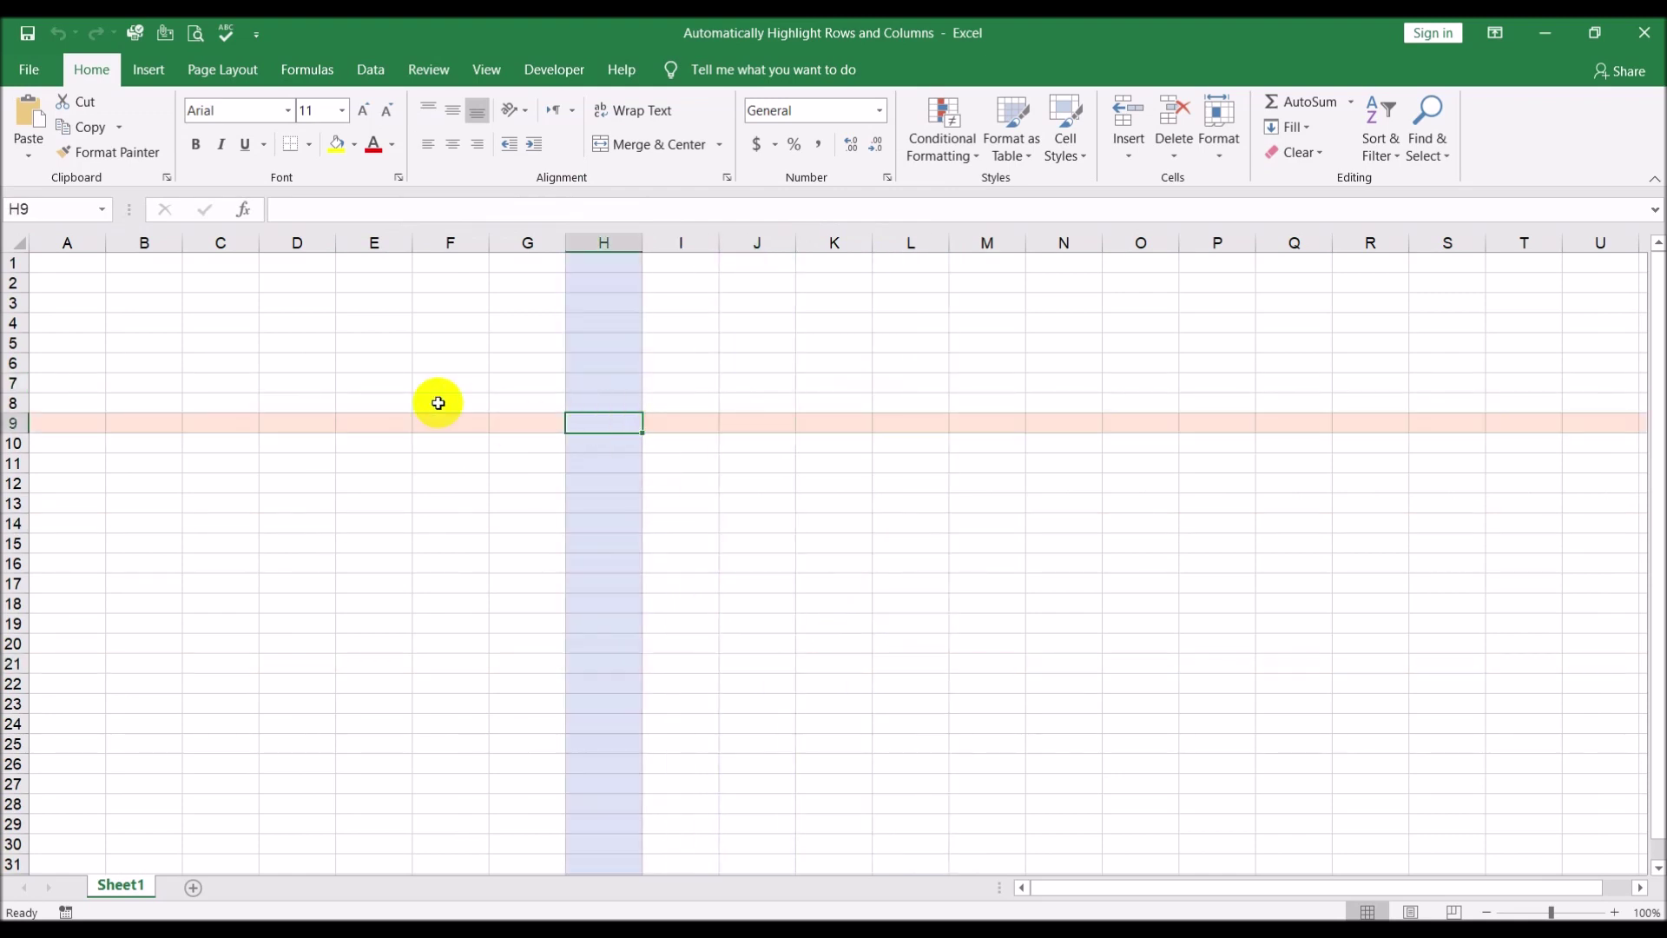
left_click(358, 515)
left_click(294, 417)
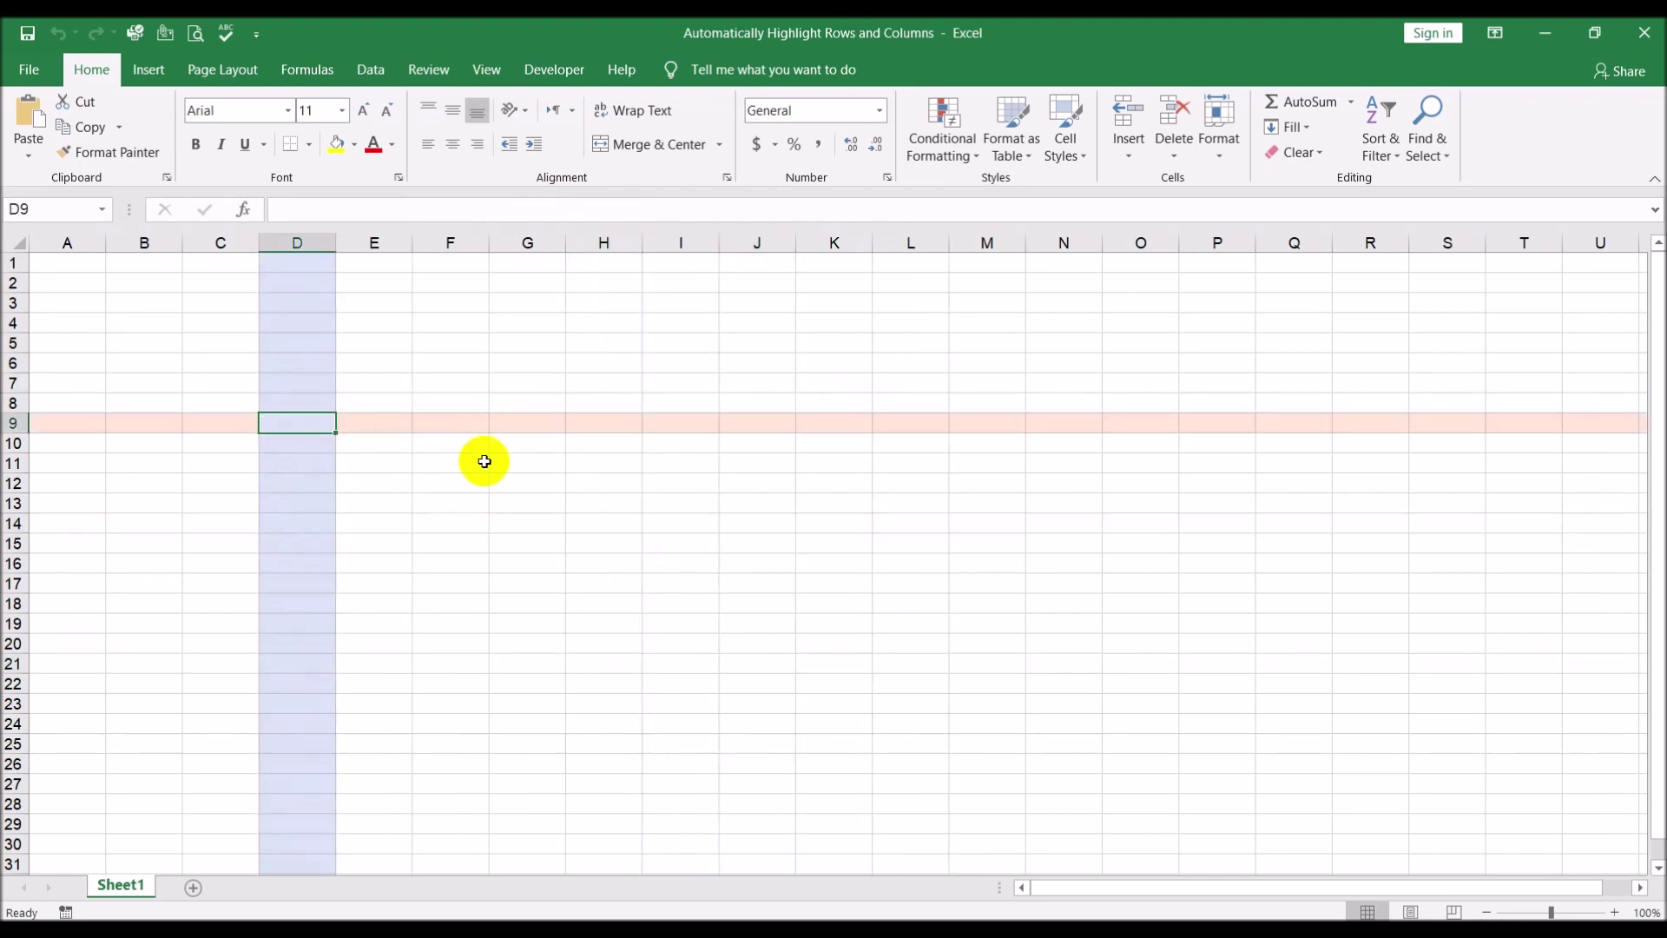
left_click(522, 583)
left_click(298, 361)
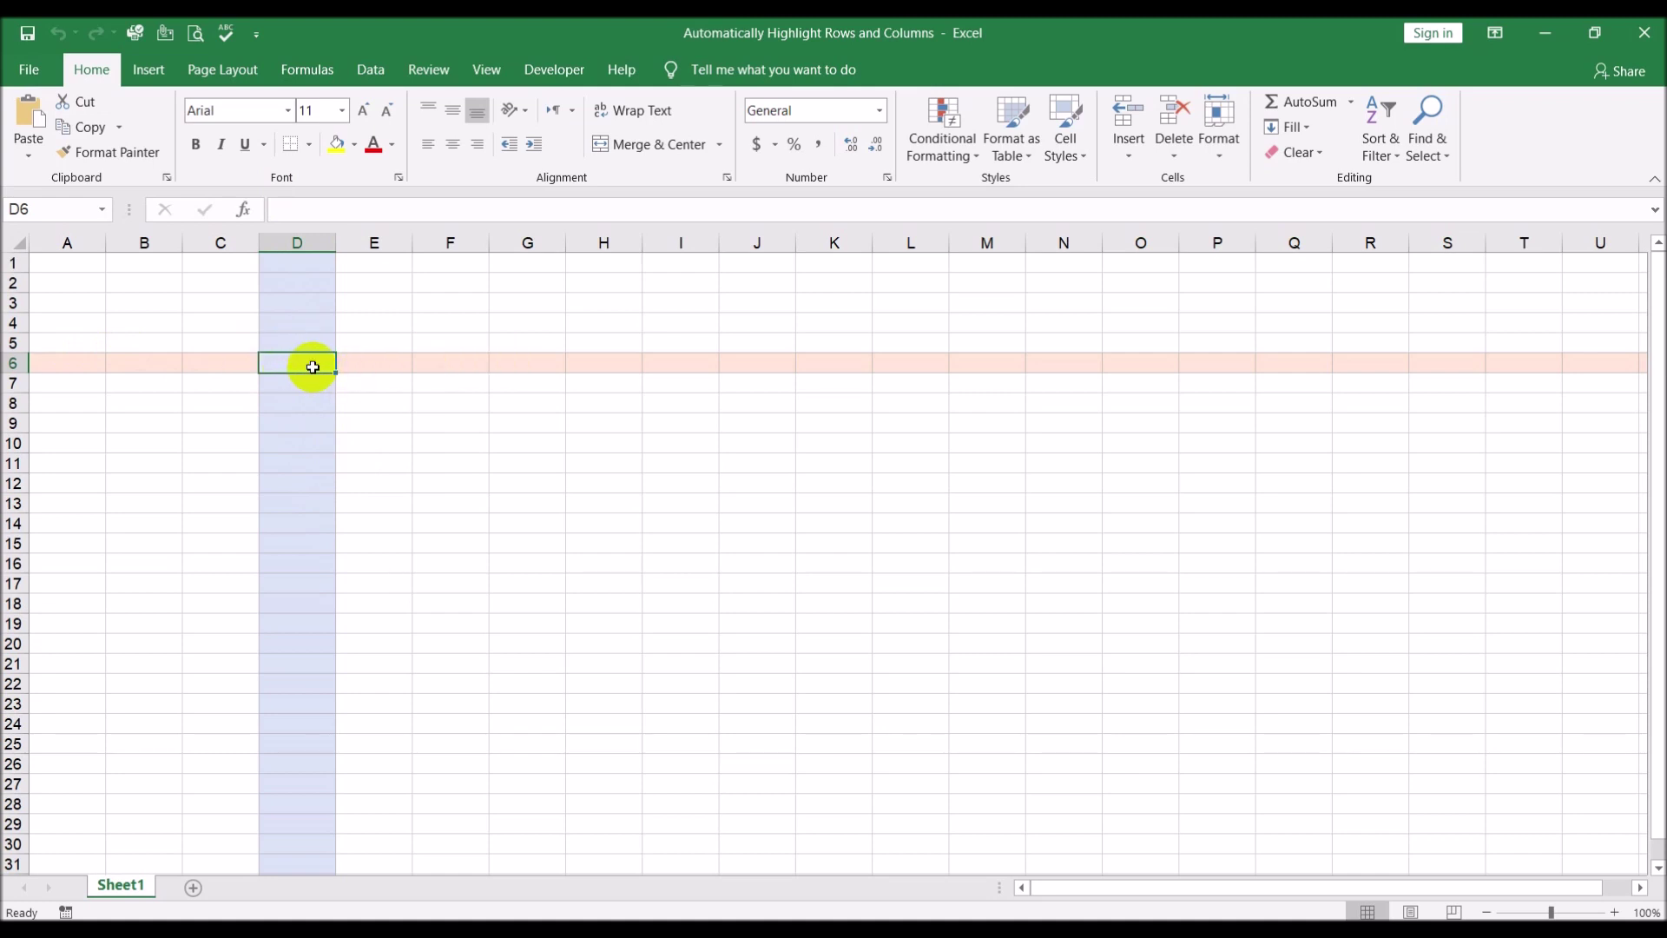
left_click(300, 458)
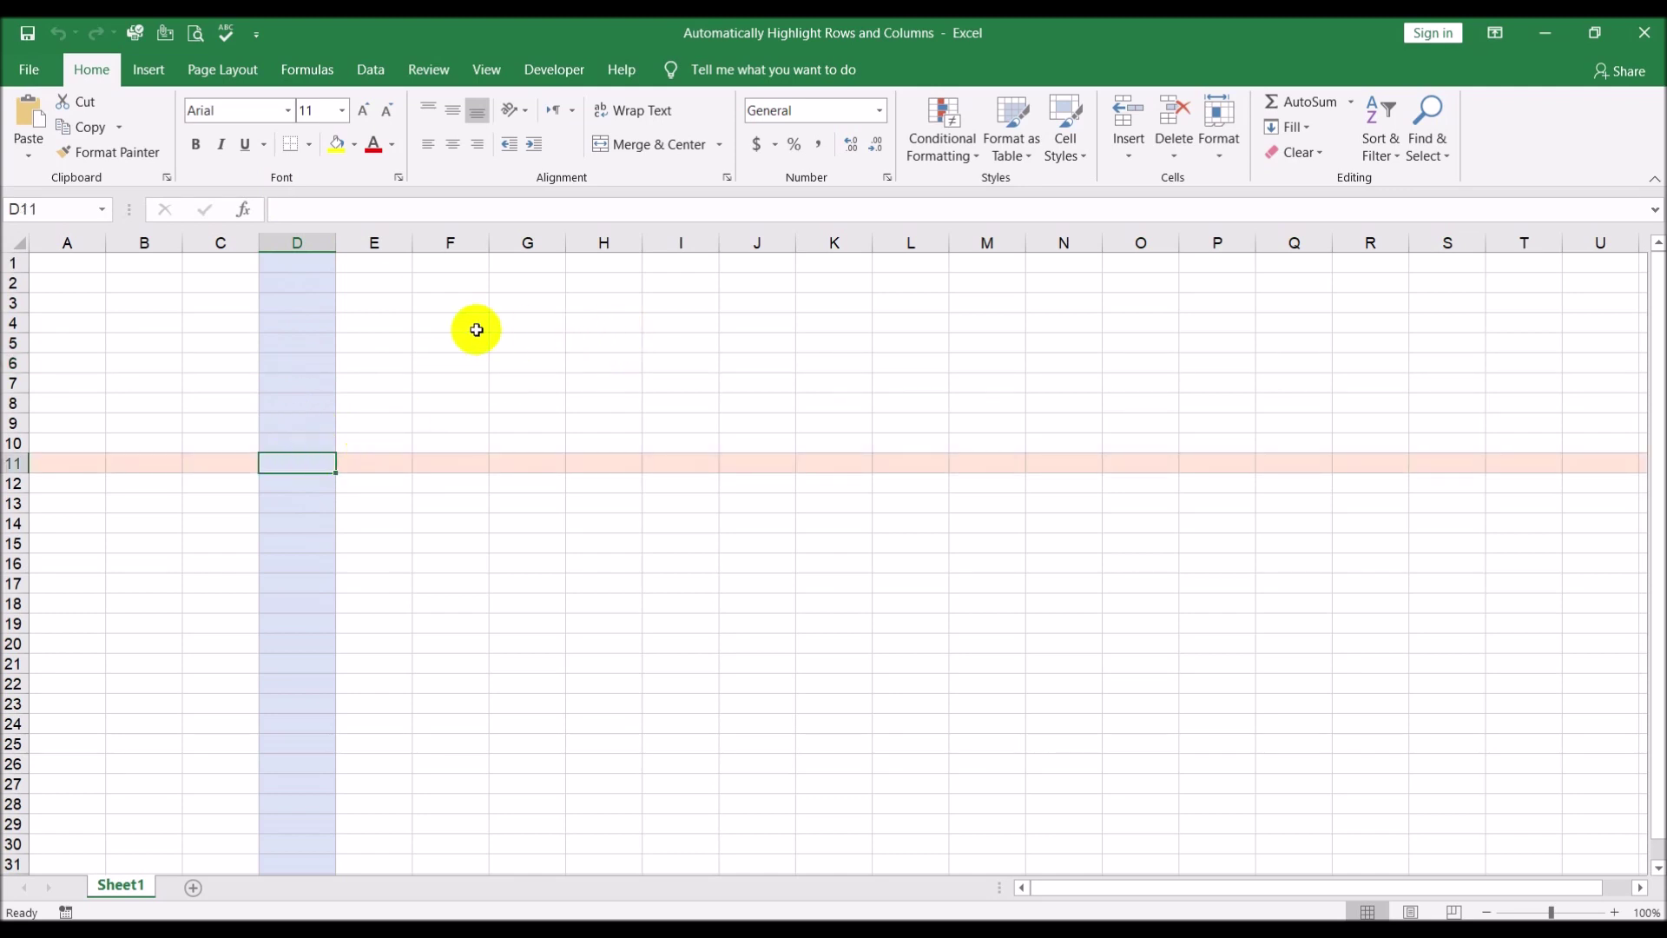
- Move the column highlighting rule below the row rule in the whole sheet's conditional formatting order and apply the change
left_click(5, 241)
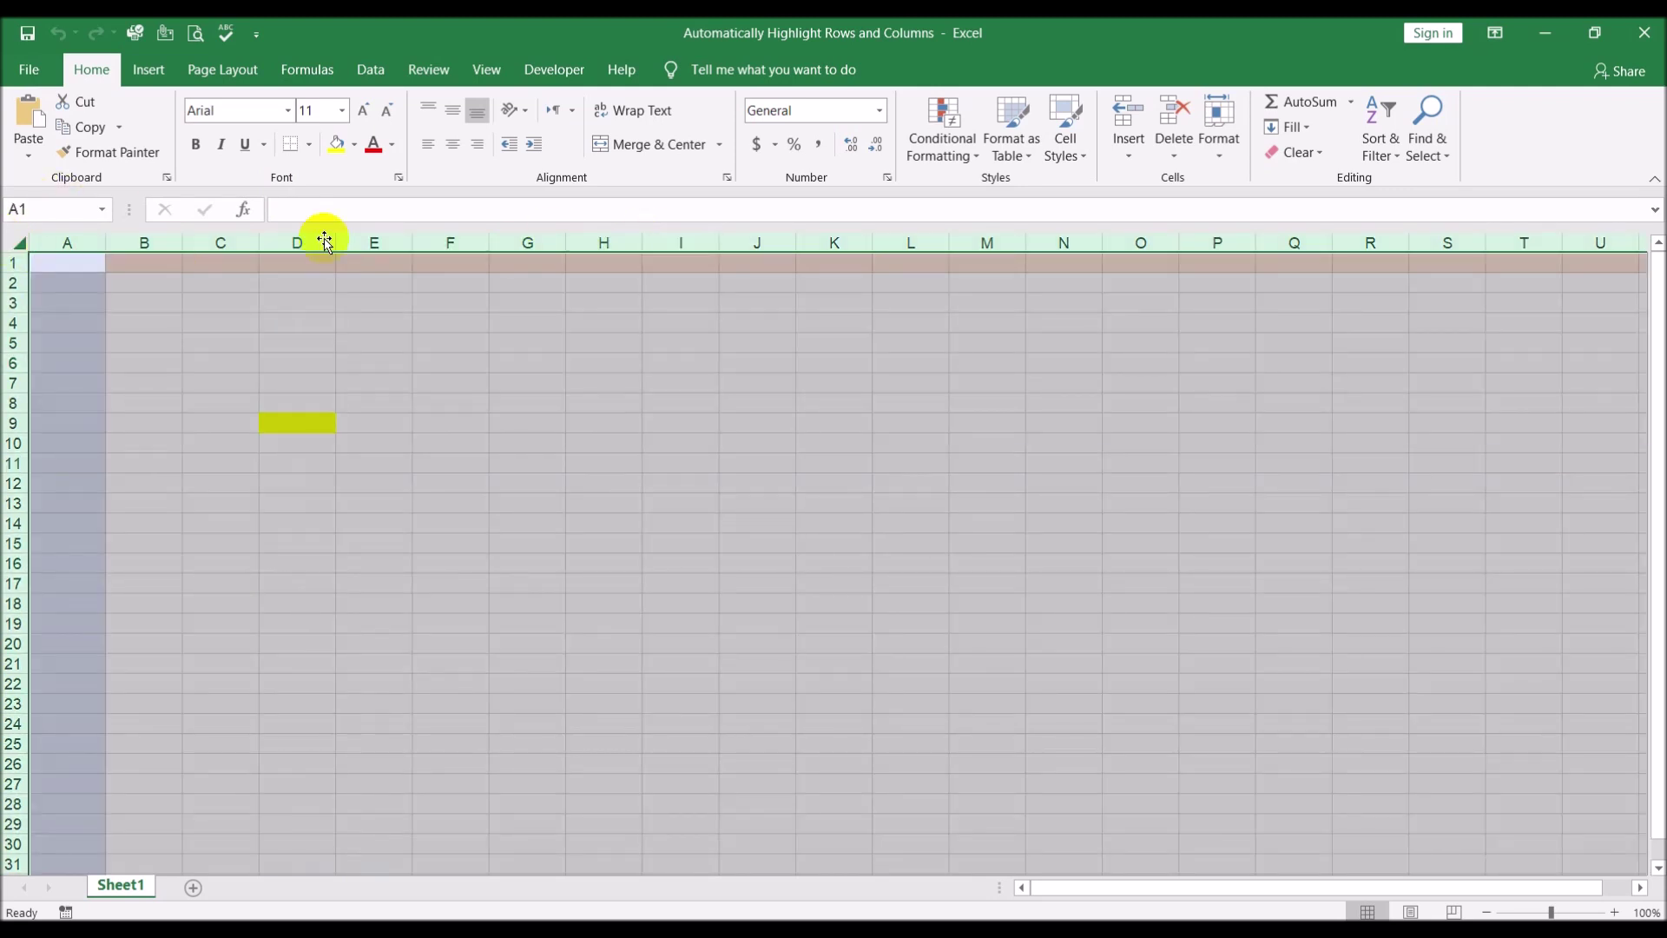
left_click(963, 161)
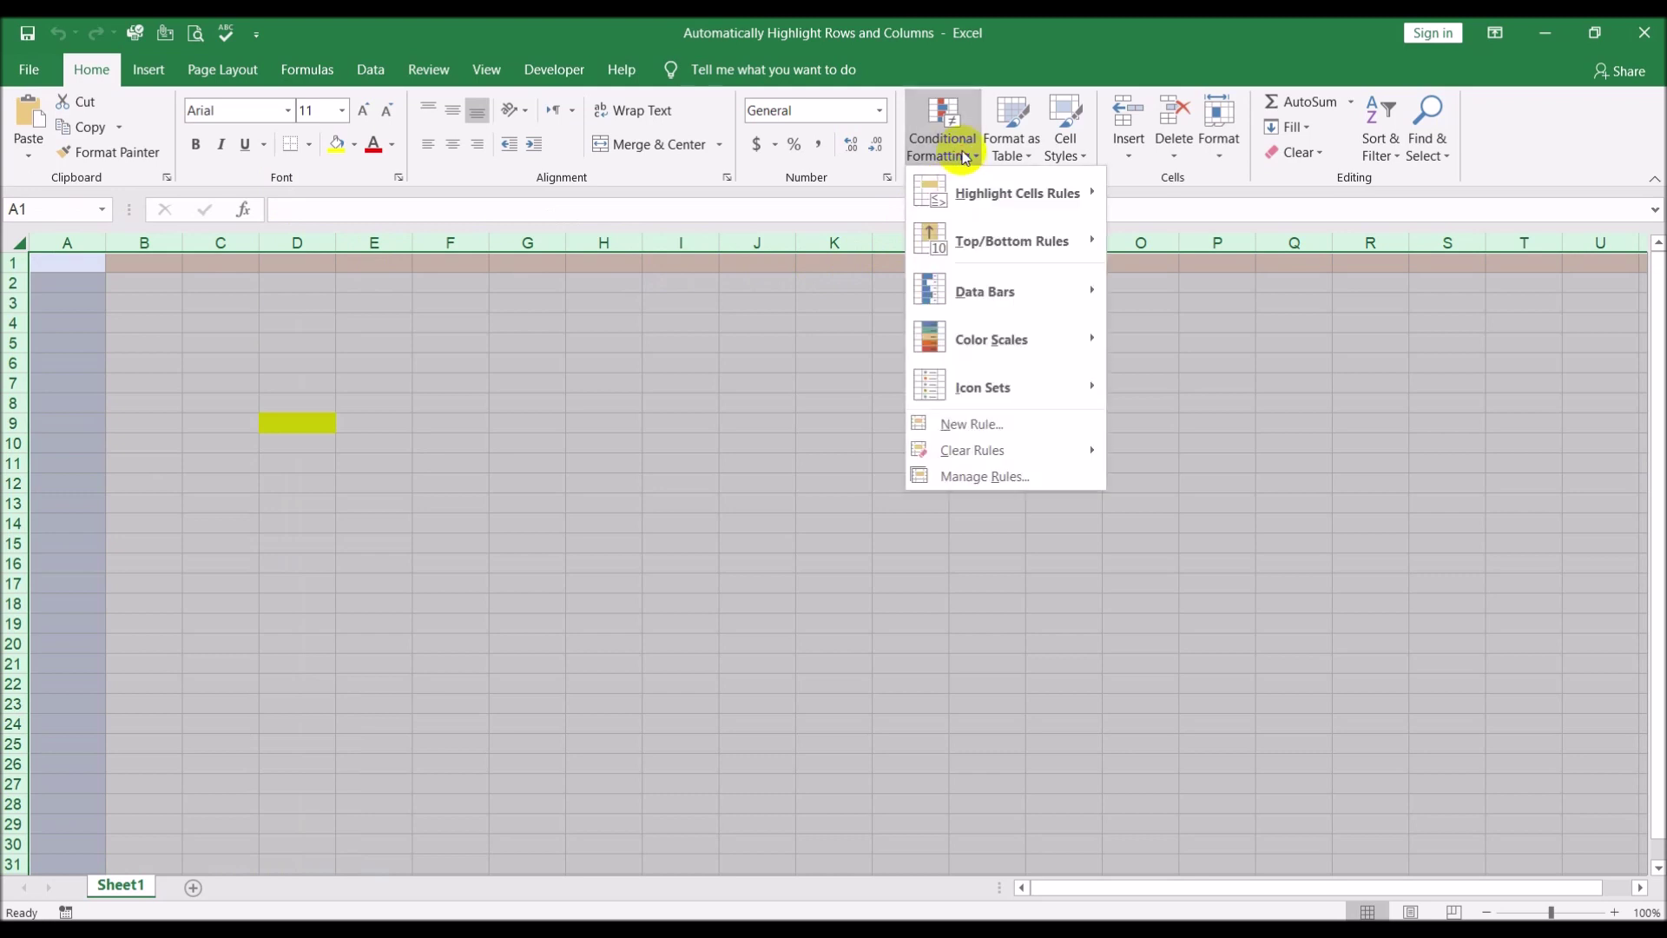
left_click(987, 474)
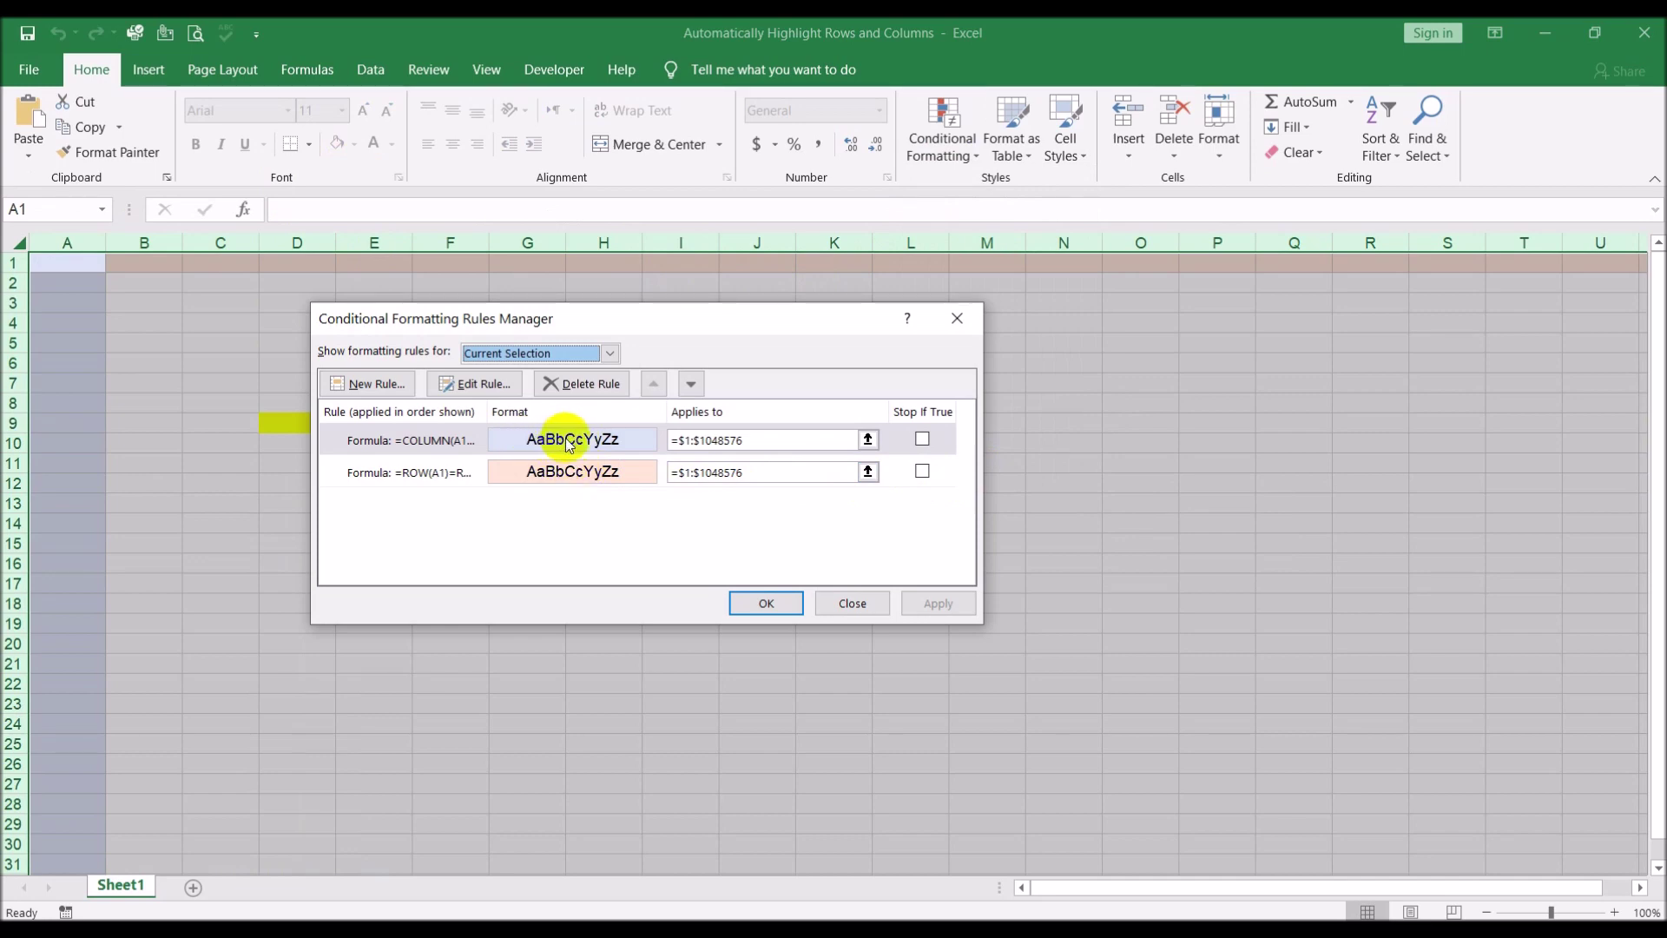
left_click(692, 384)
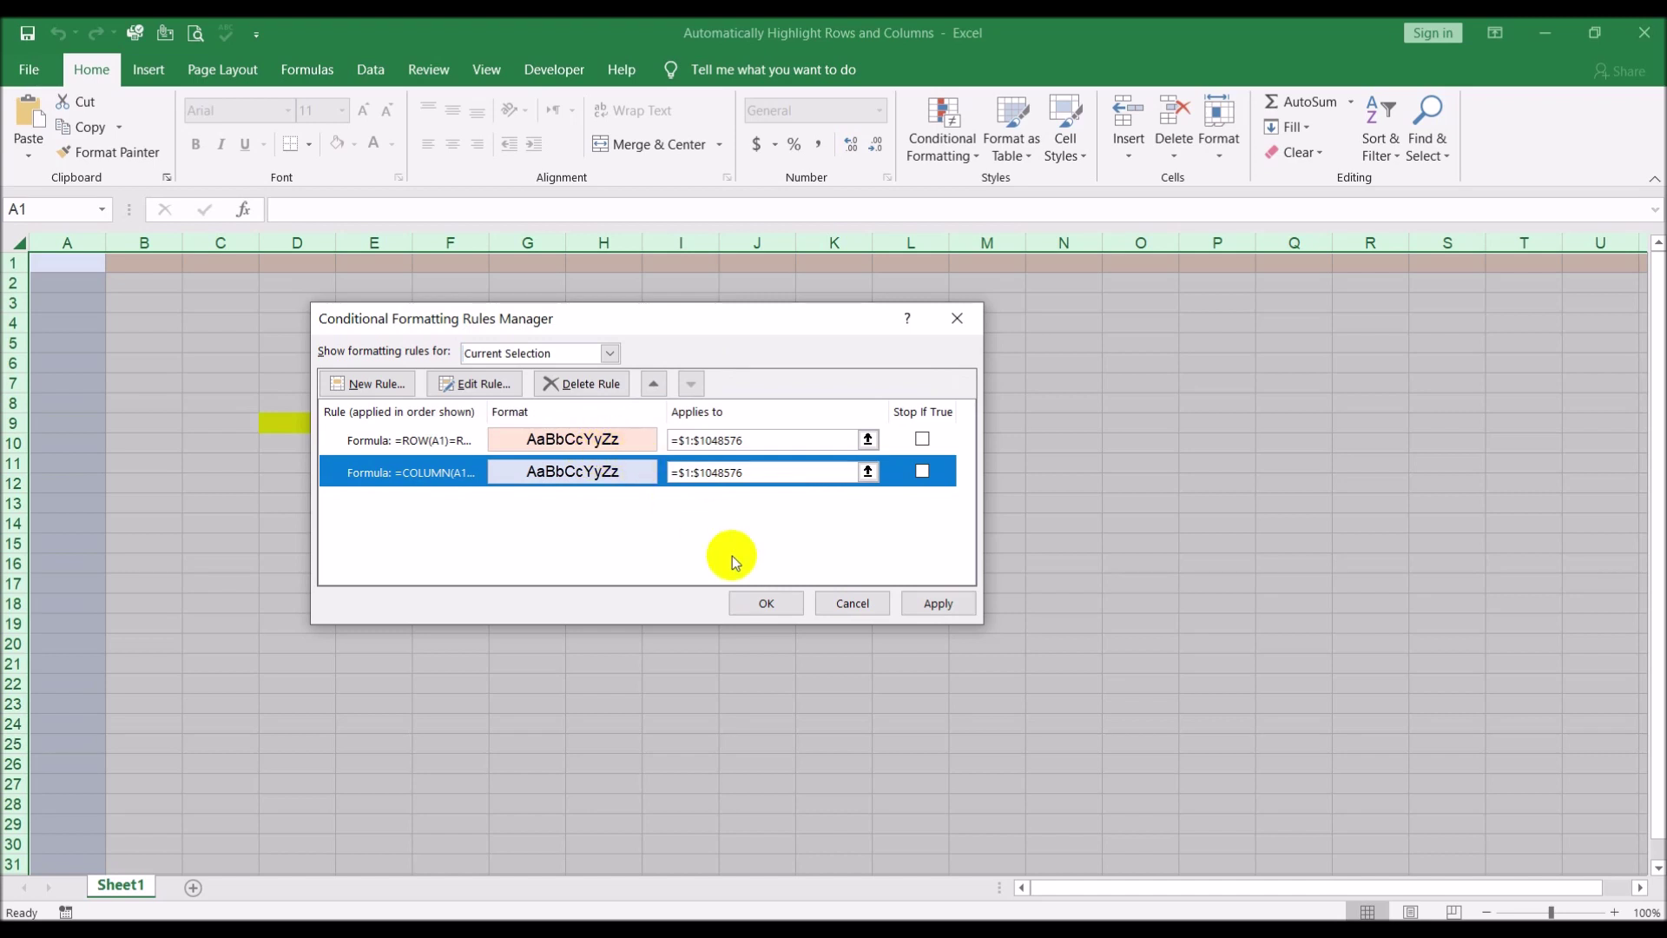
left_click(764, 601)
- Test the reordered rules by selecting cells D11, G16, G9, E15, D19, D10 and H19
left_click(261, 458)
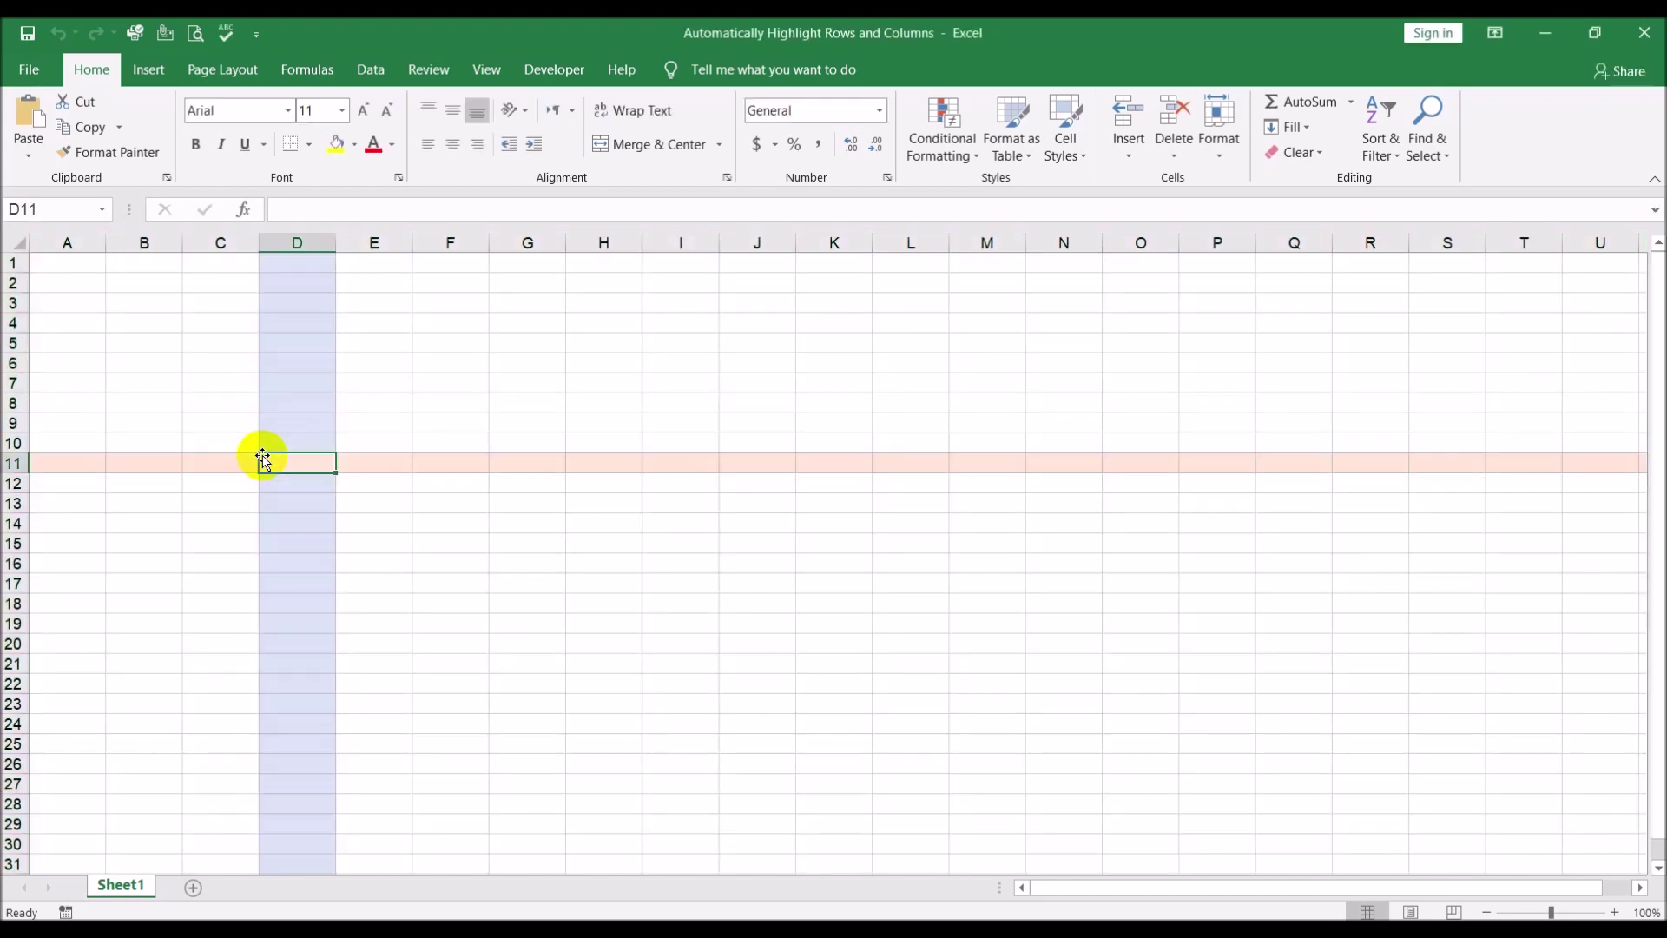
left_click(541, 561)
left_click(545, 420)
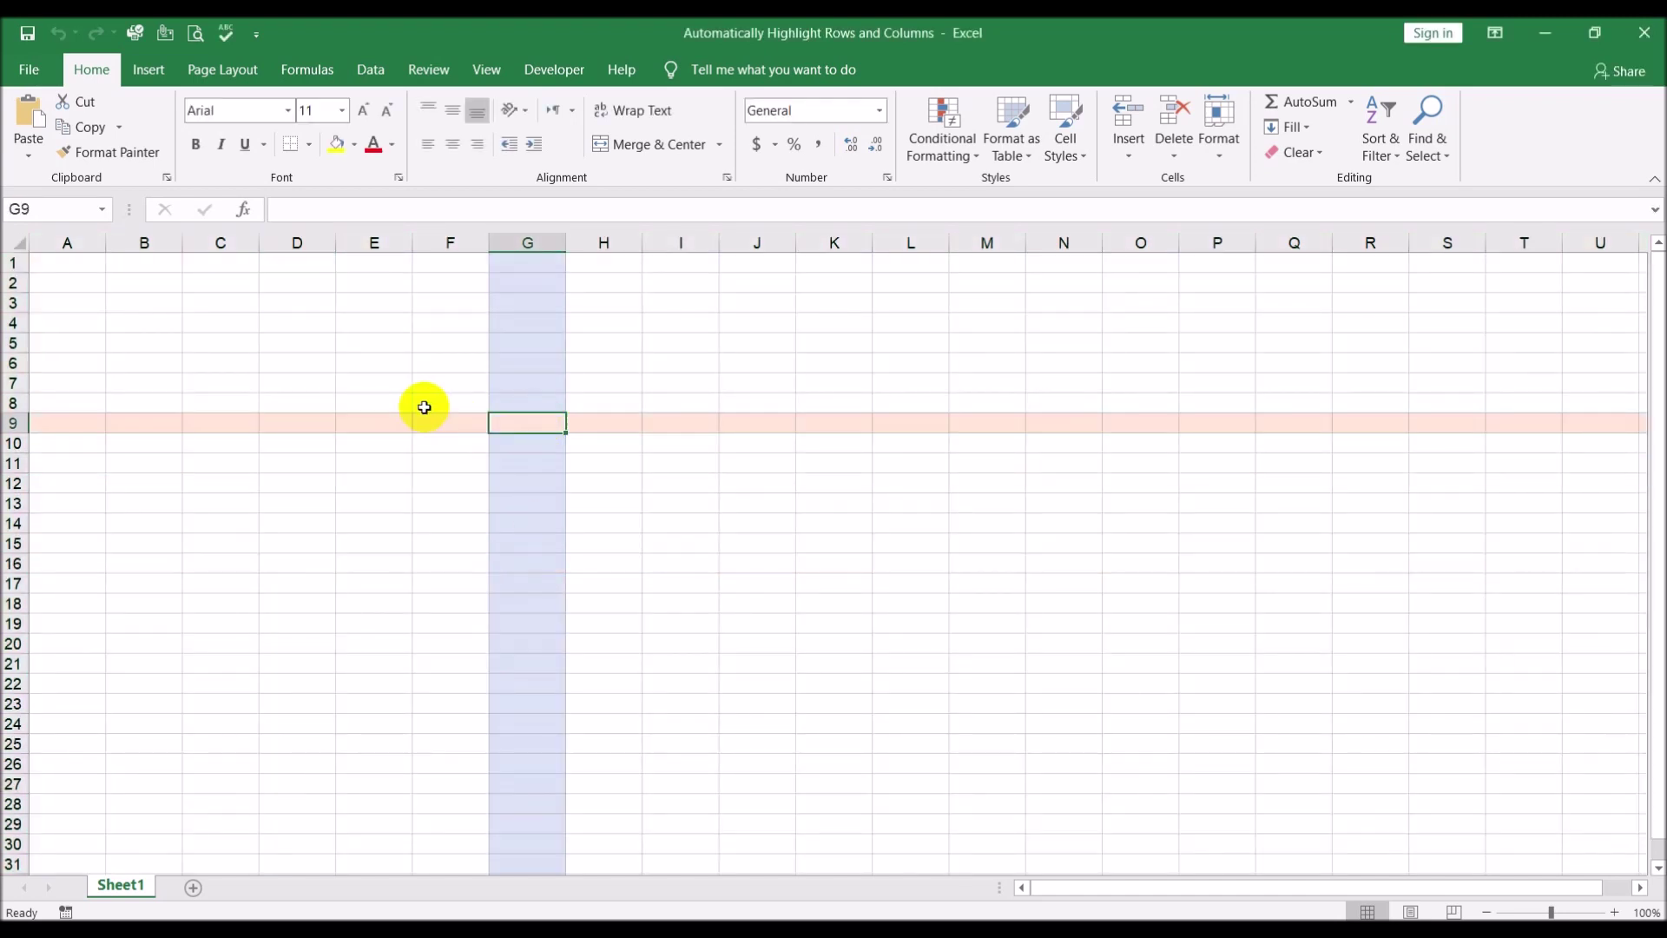
left_click(387, 540)
left_click(300, 615)
left_click(311, 445)
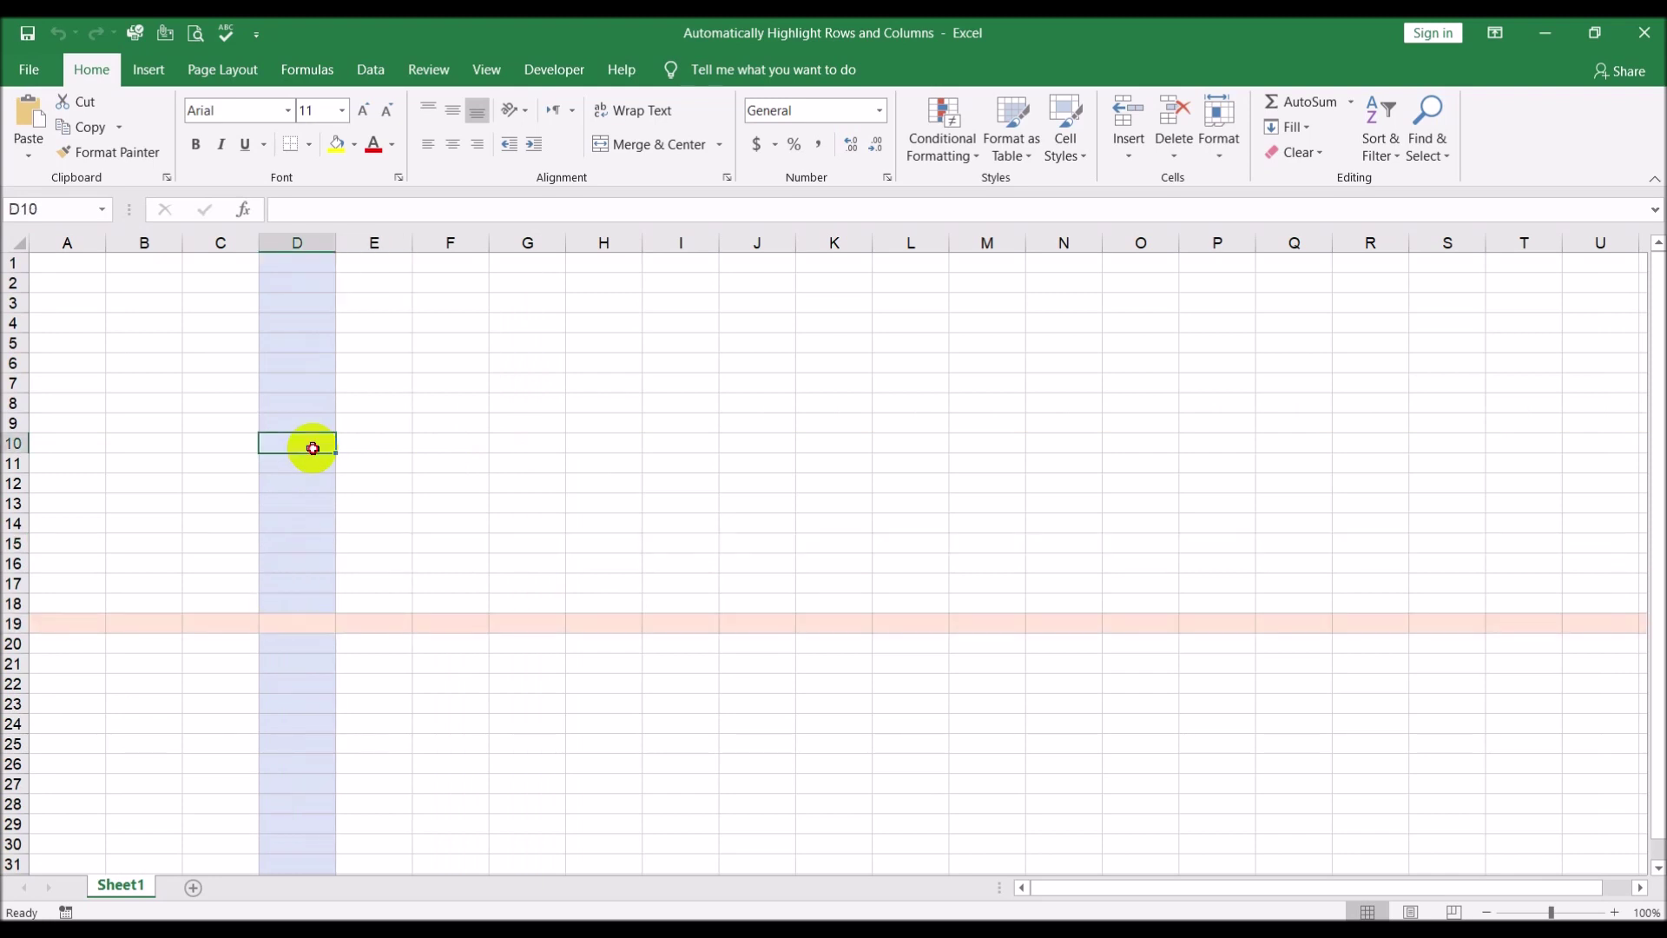
left_click(587, 621)
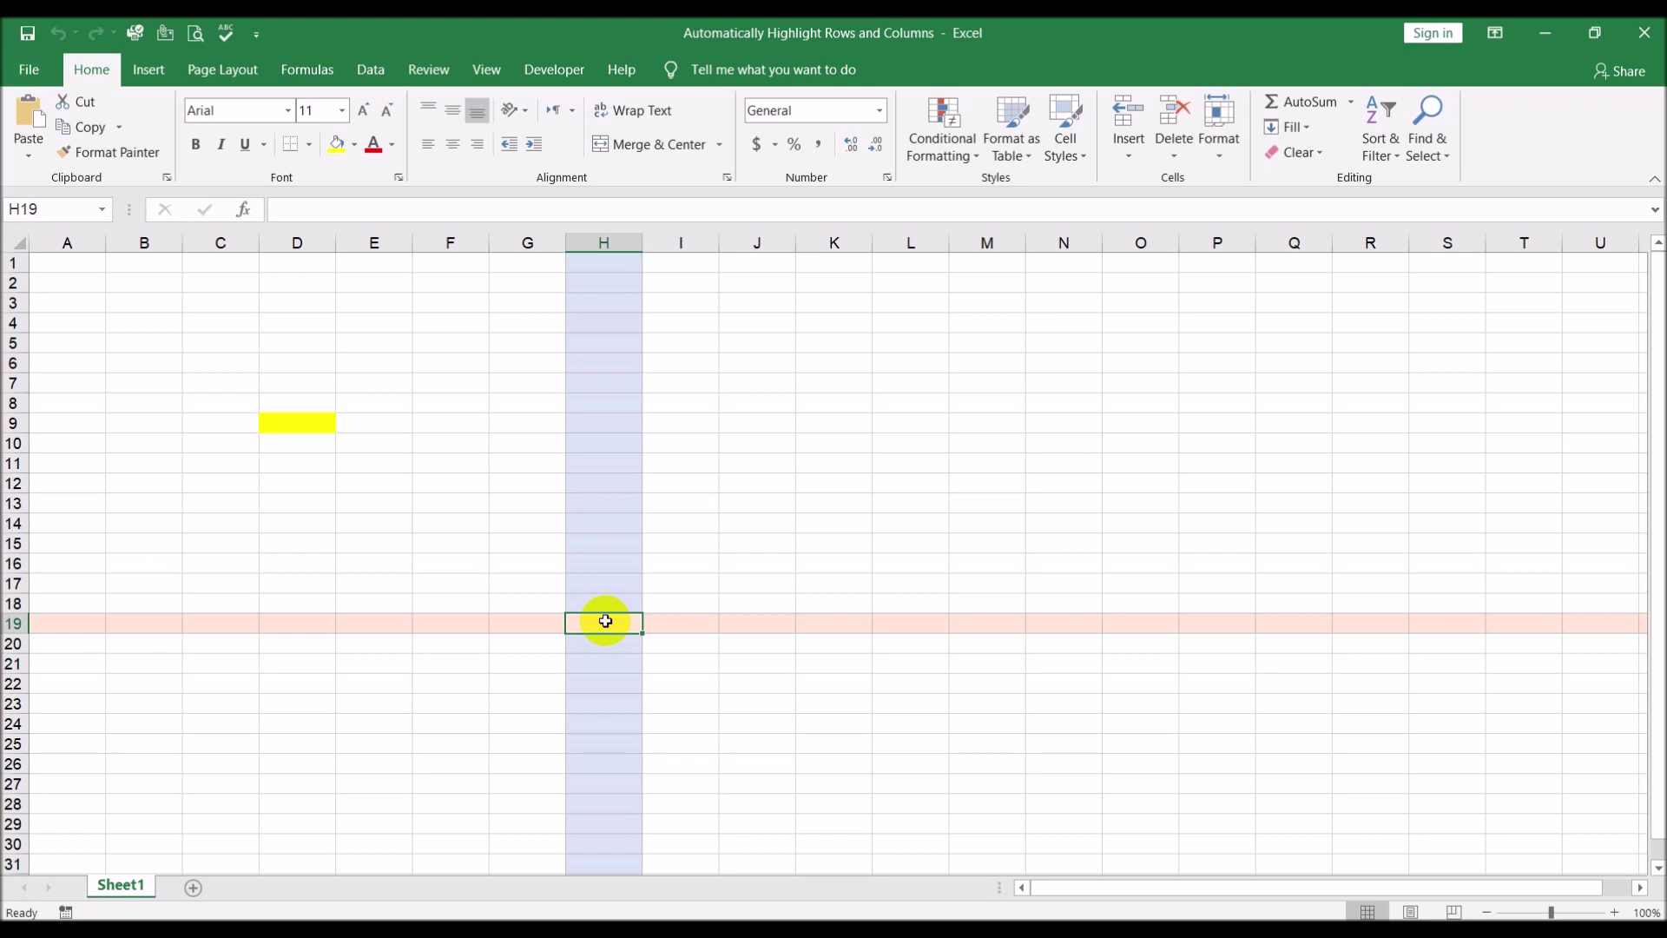
- Select cell I5 and review what the defined names ColumnHighLighter and RowHighlighter refer to
left_click(674, 346)
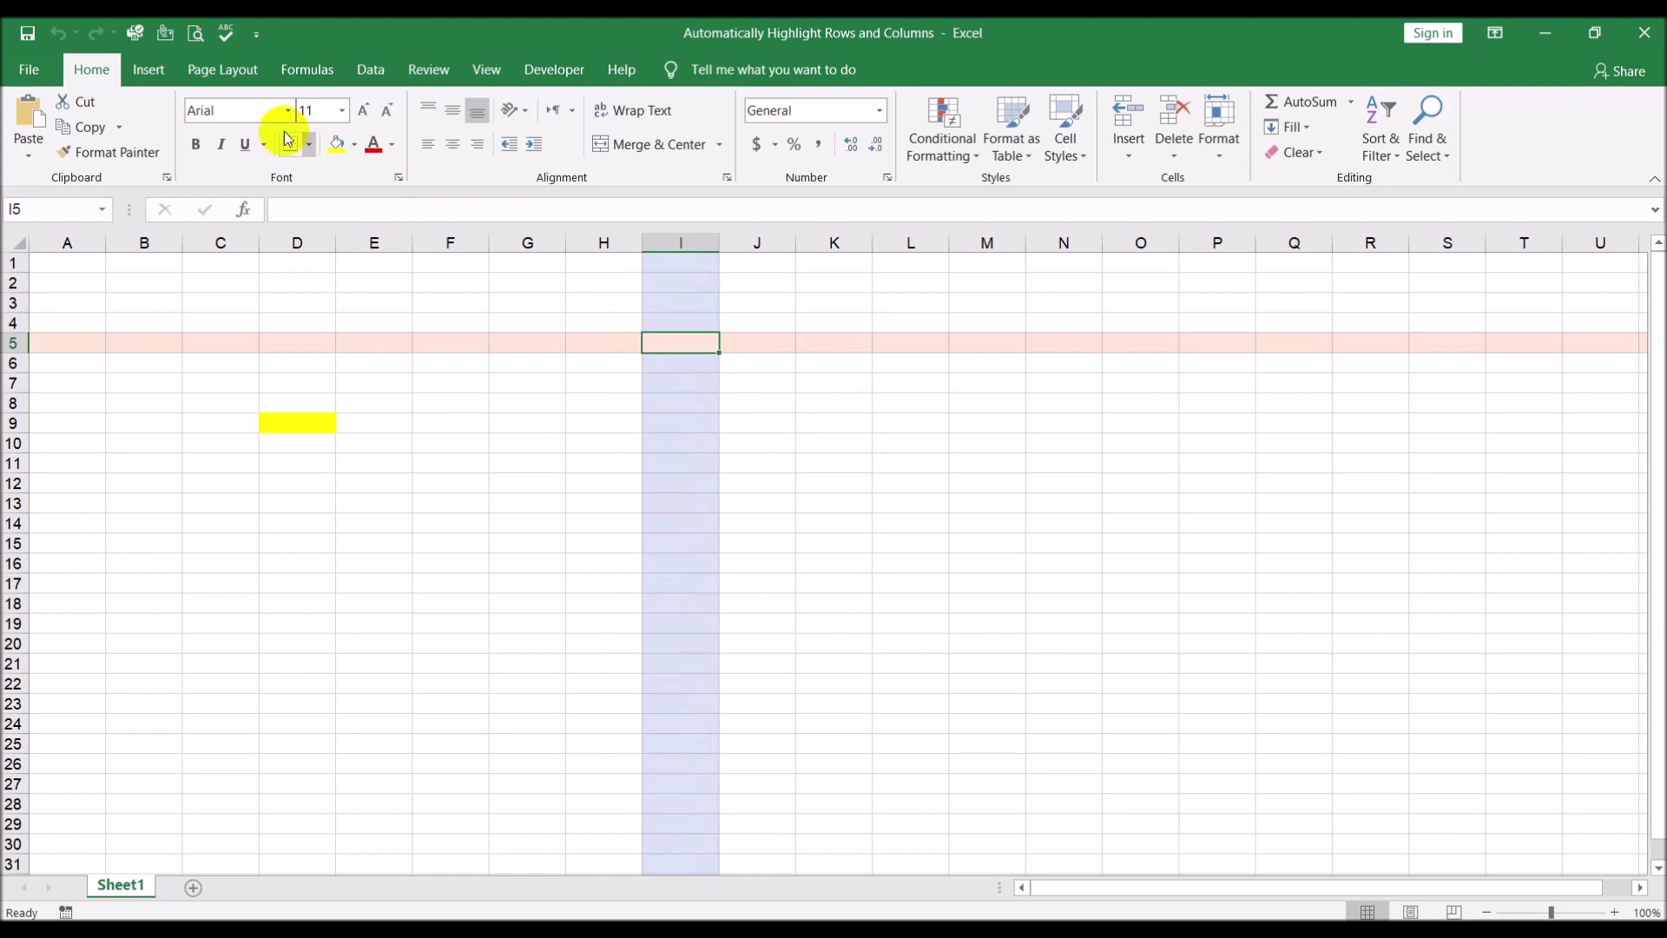
left_click(302, 69)
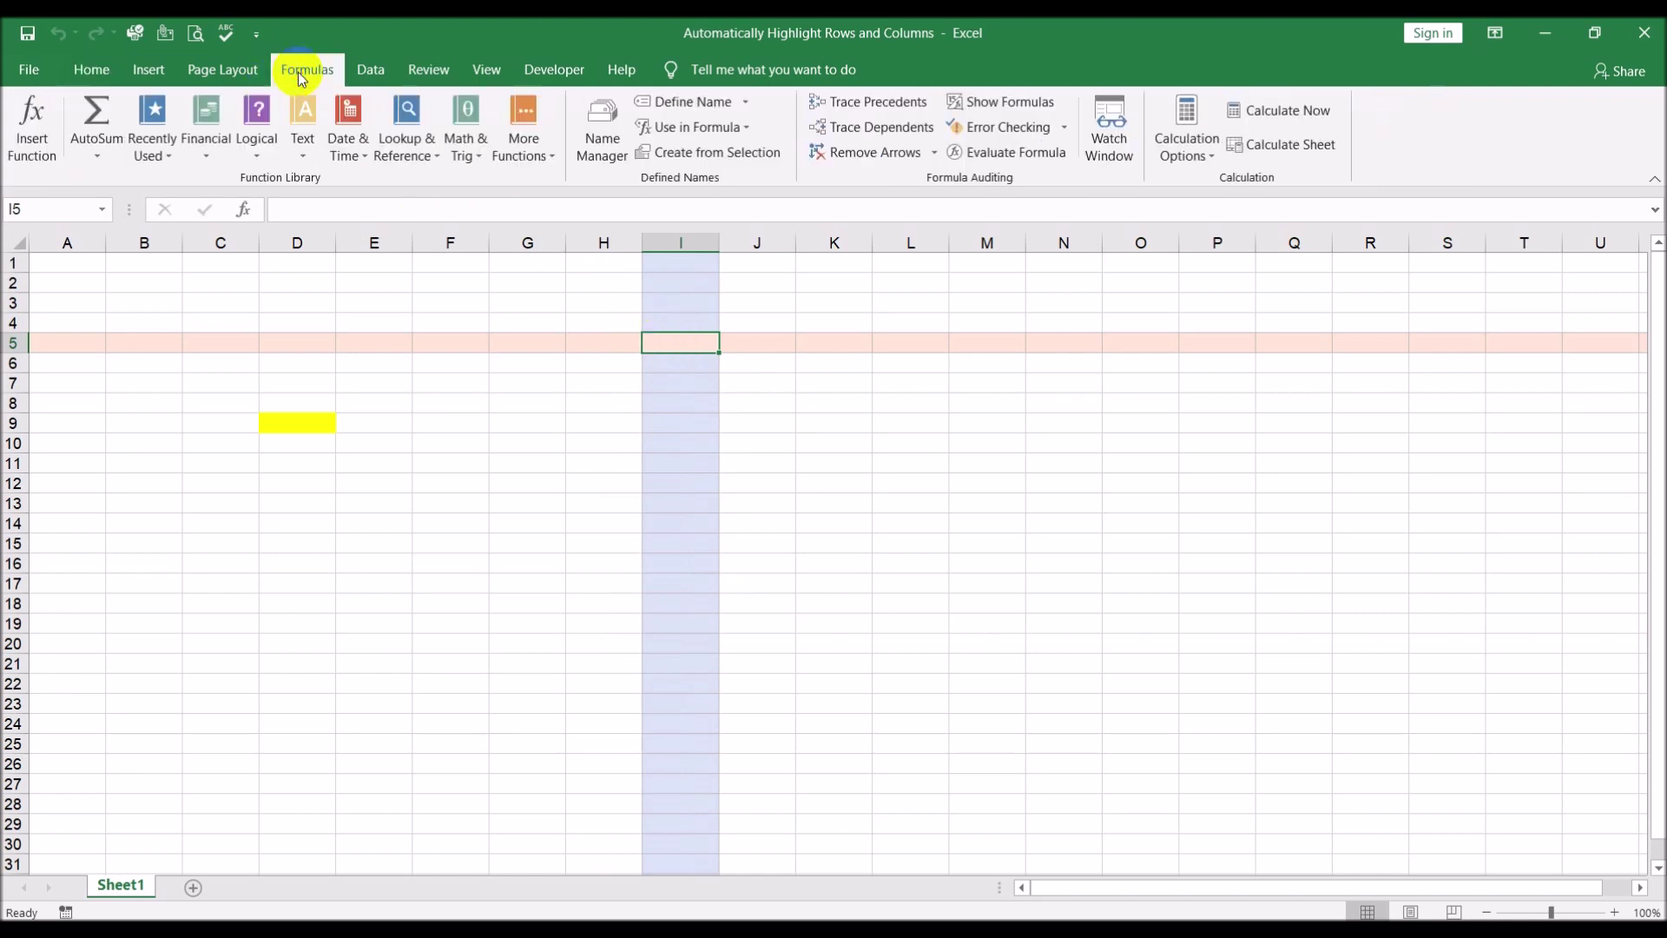
left_click(595, 146)
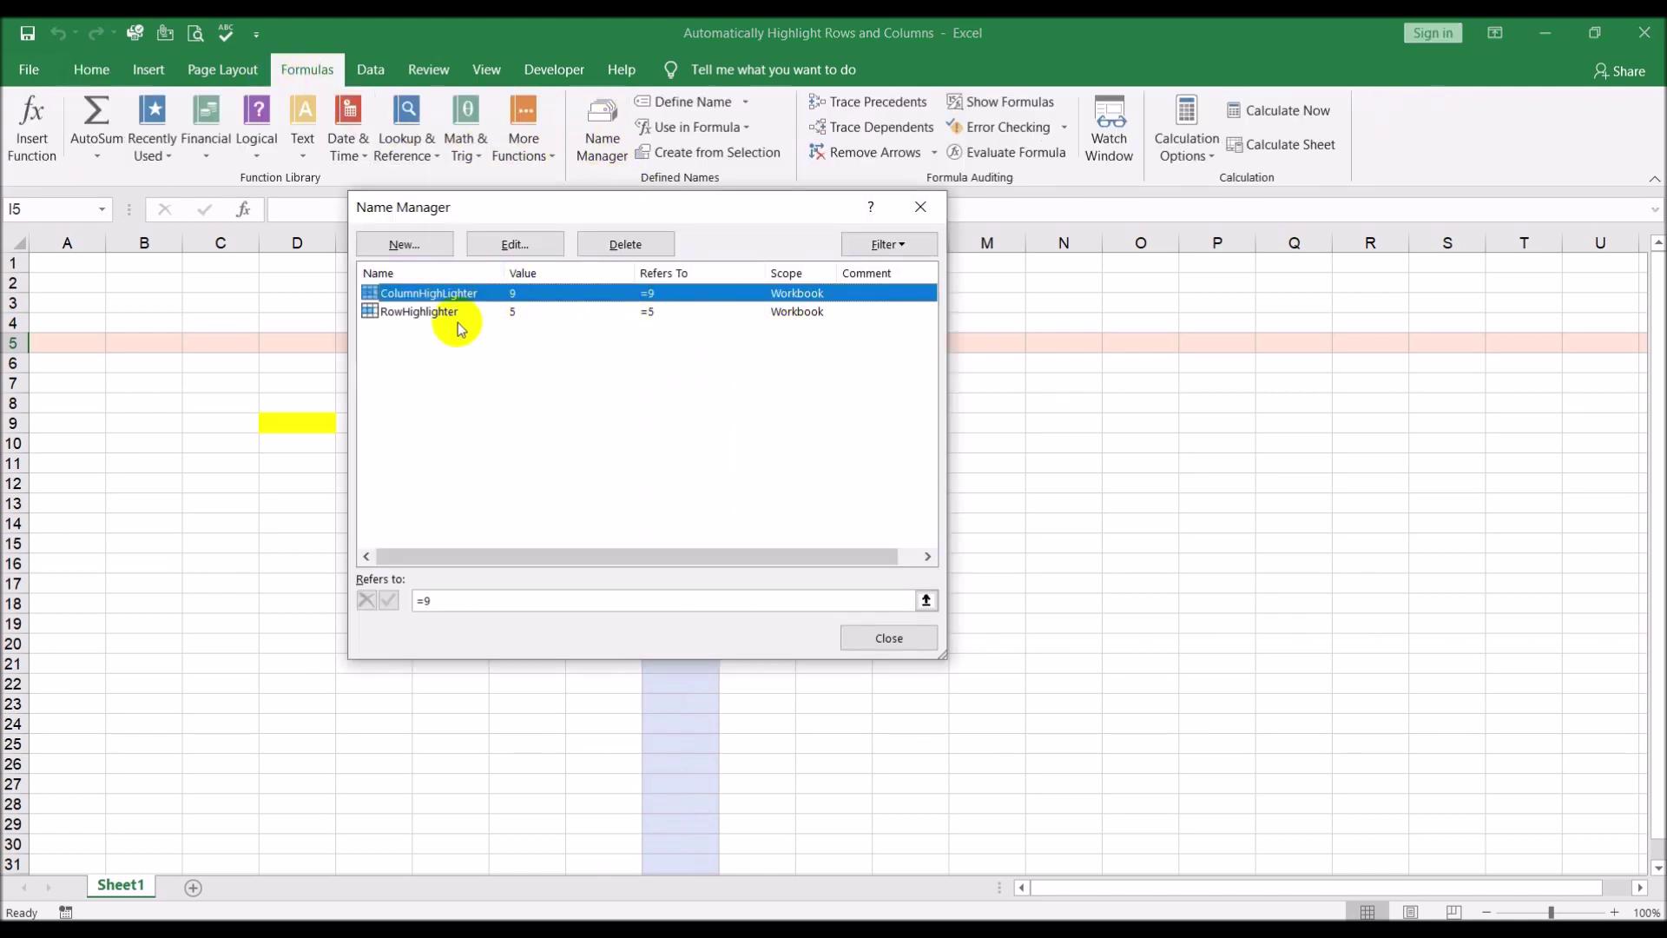
left_click(920, 638)
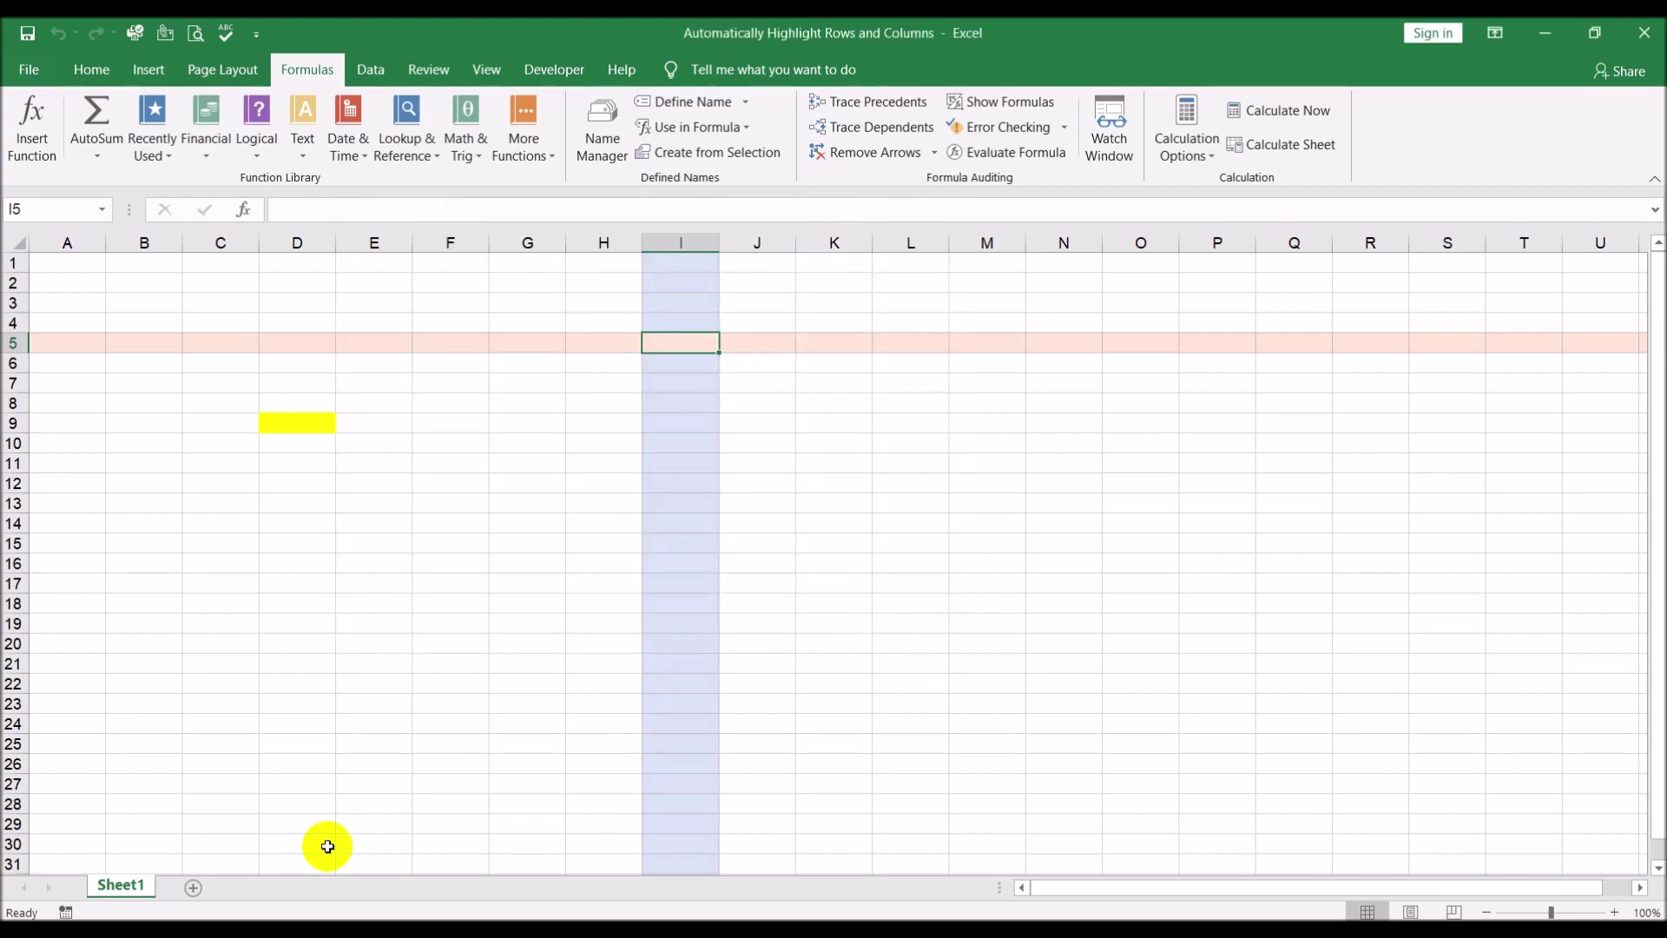
- Review the Worksheet_SelectionChange code behind Sheet1 and close the code editor
right_click(129, 885)
left_click(227, 736)
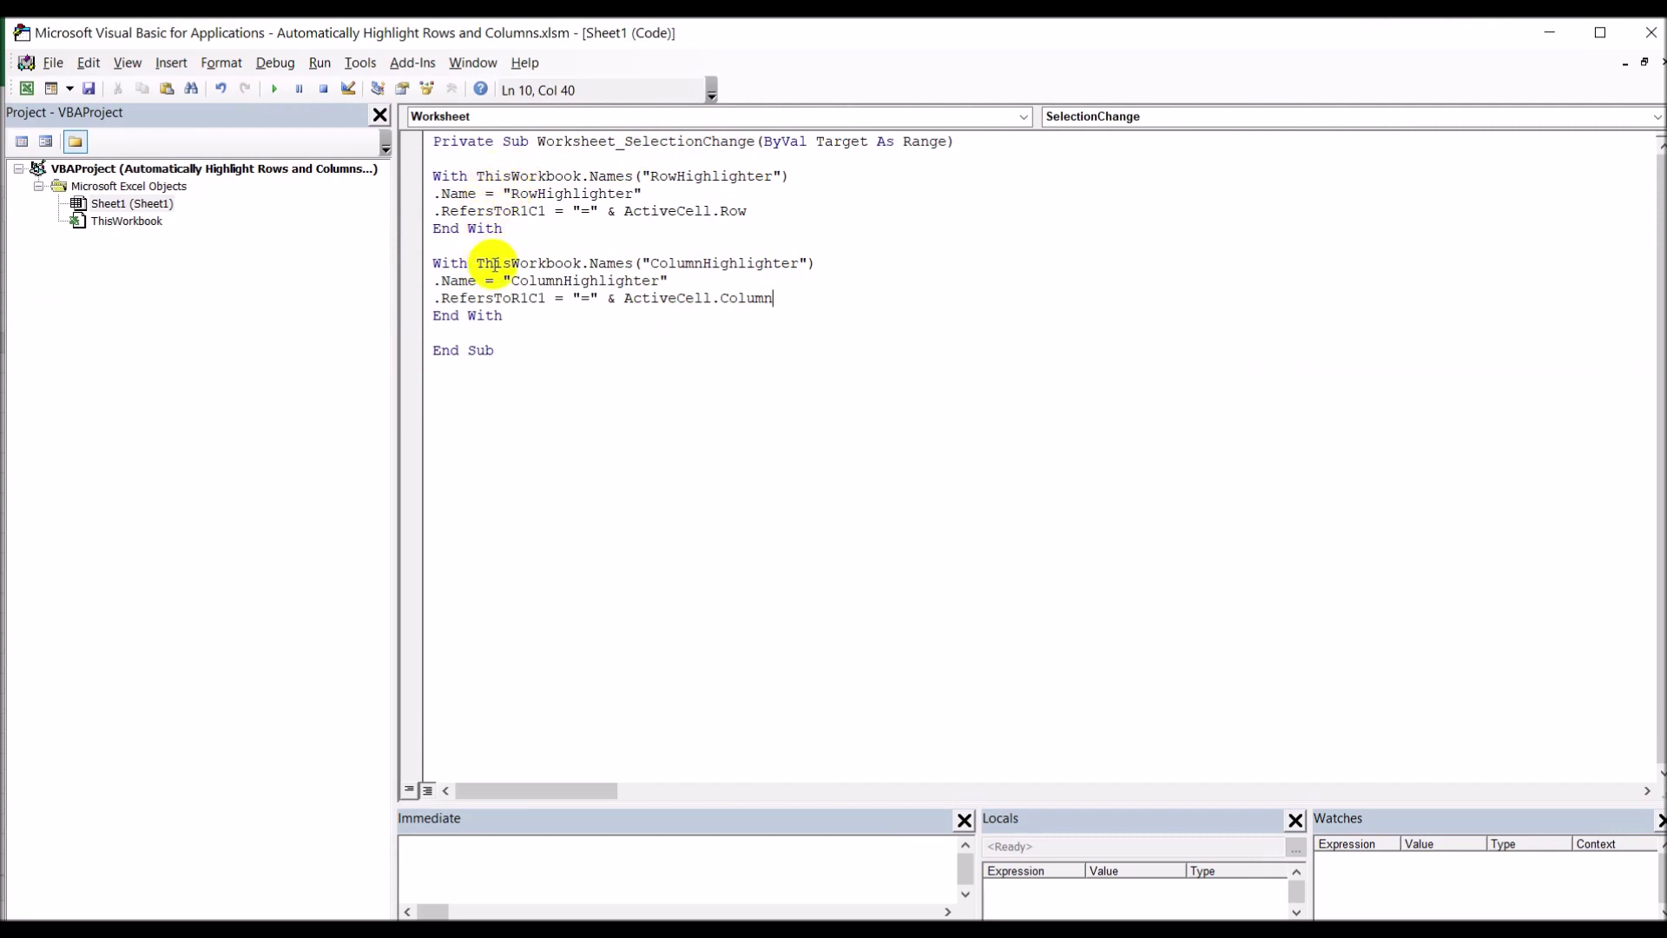
left_click(1650, 33)
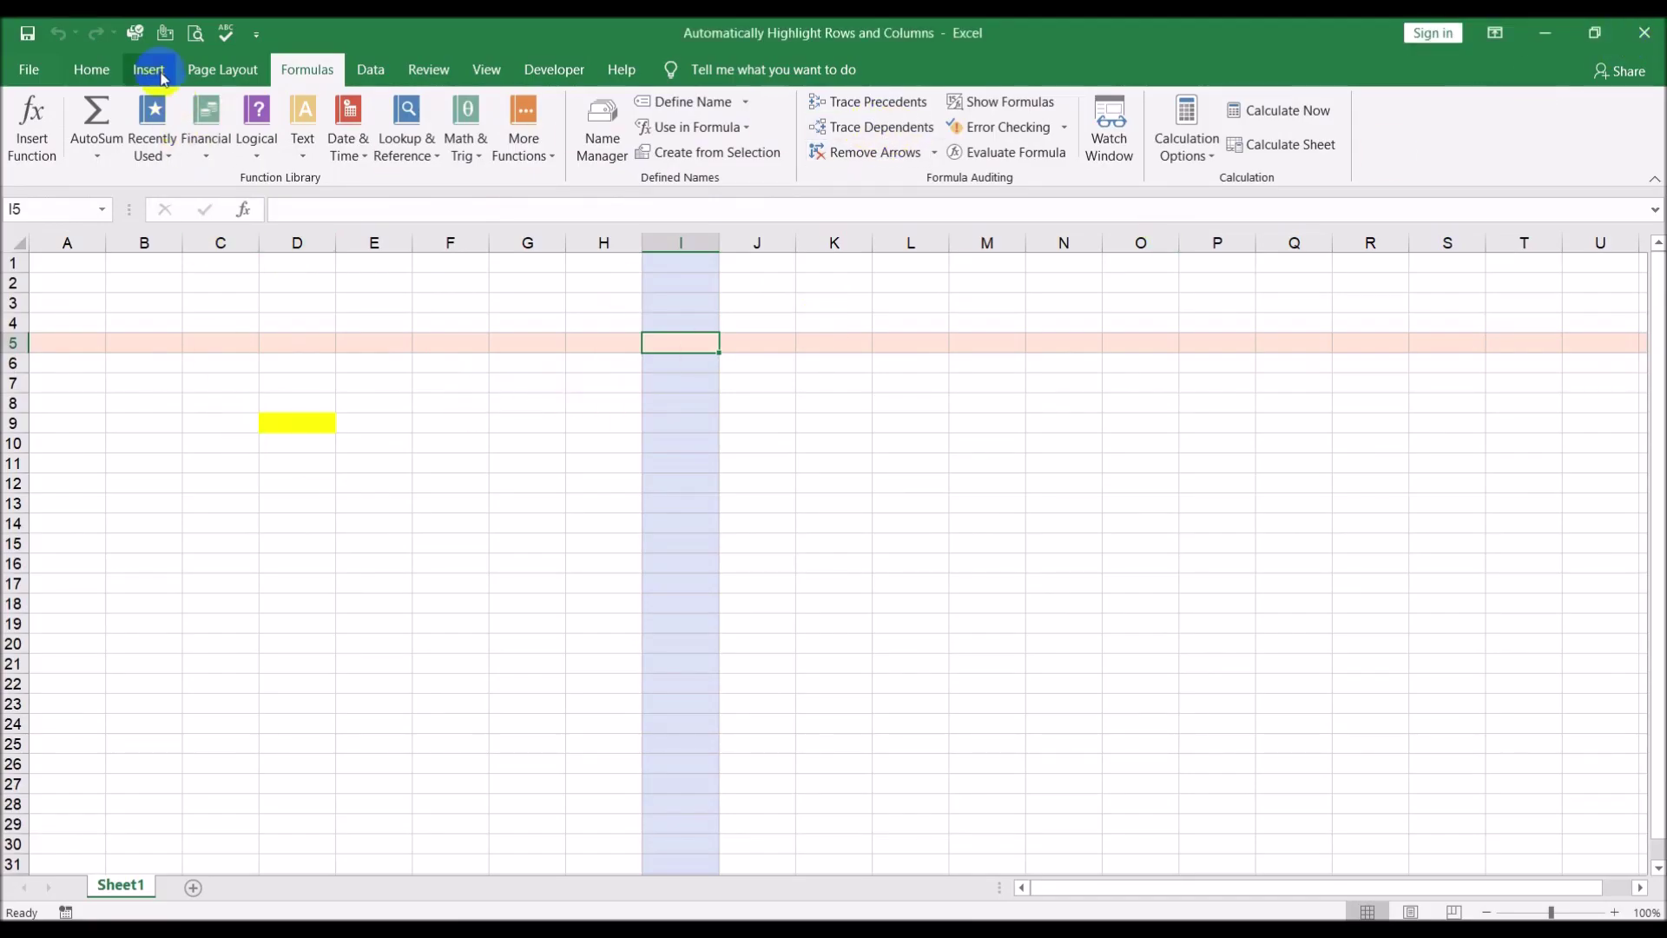
- Review the row and column conditional formatting rules without changing them
left_click(87, 69)
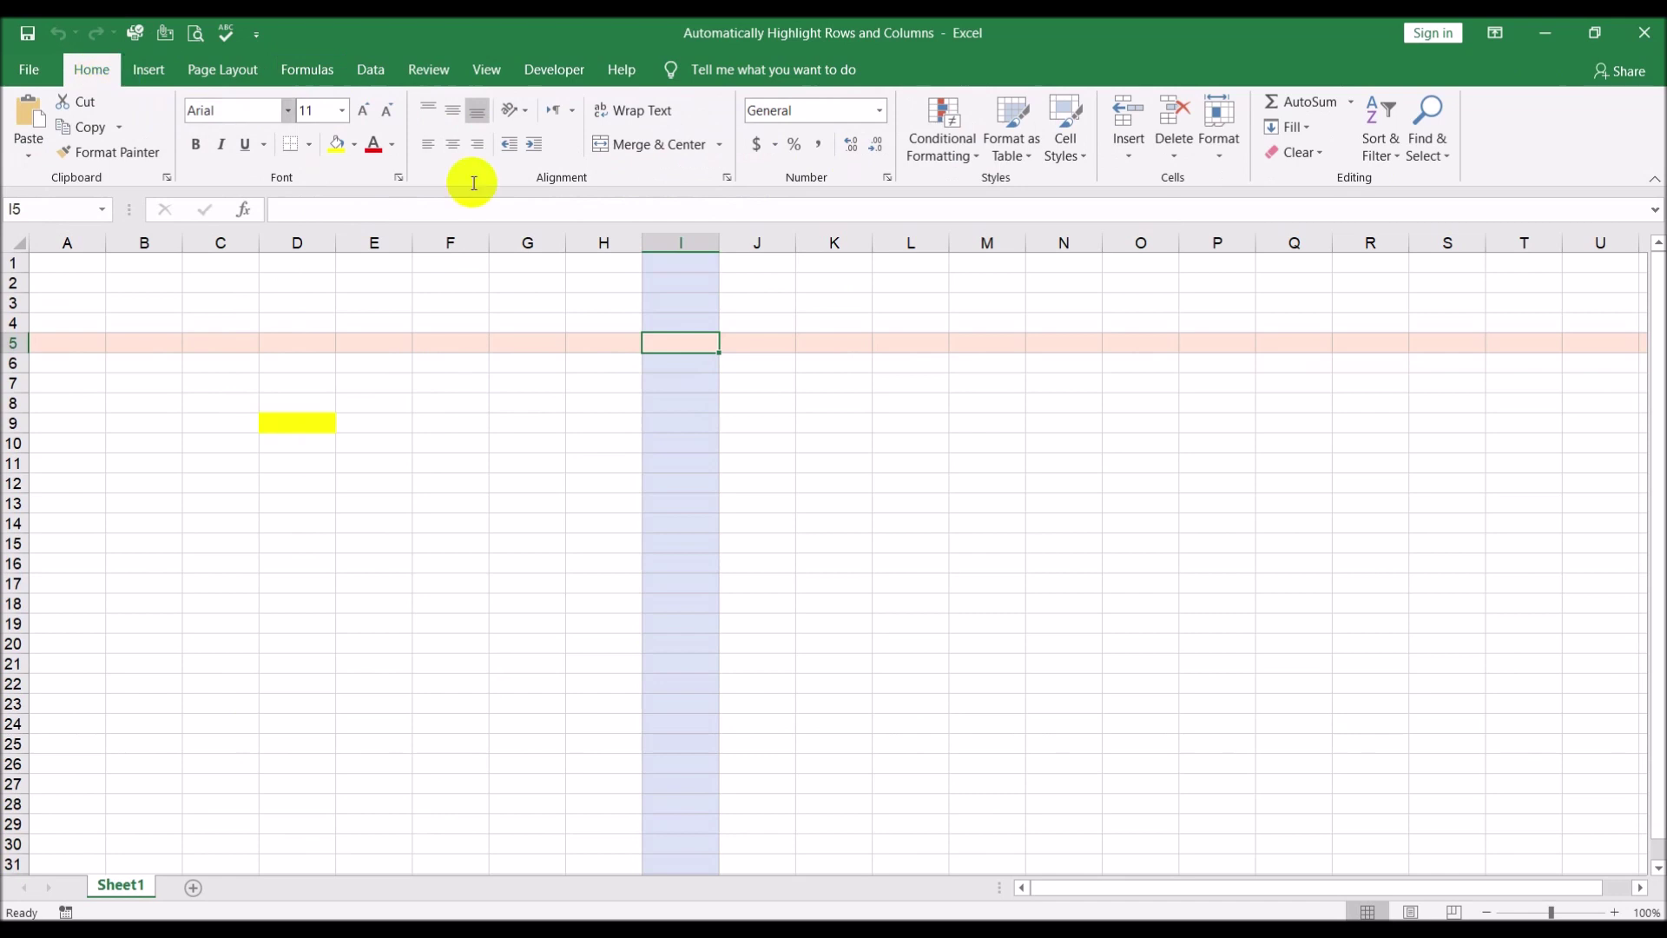
left_click(942, 146)
left_click(981, 475)
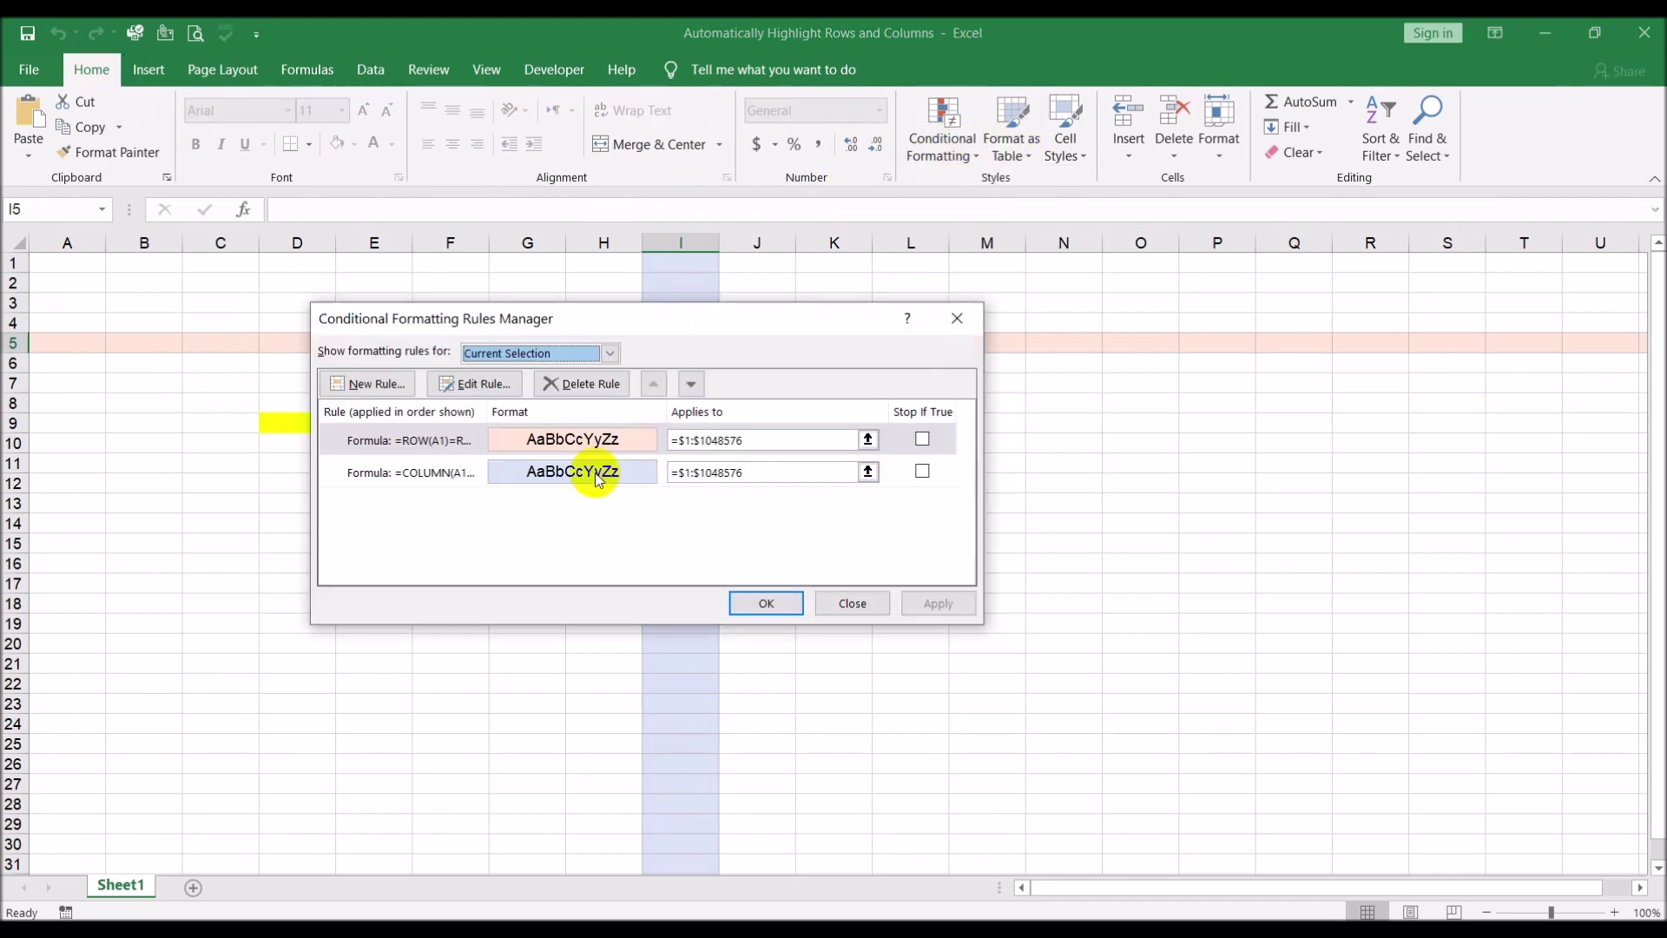
left_click(851, 603)
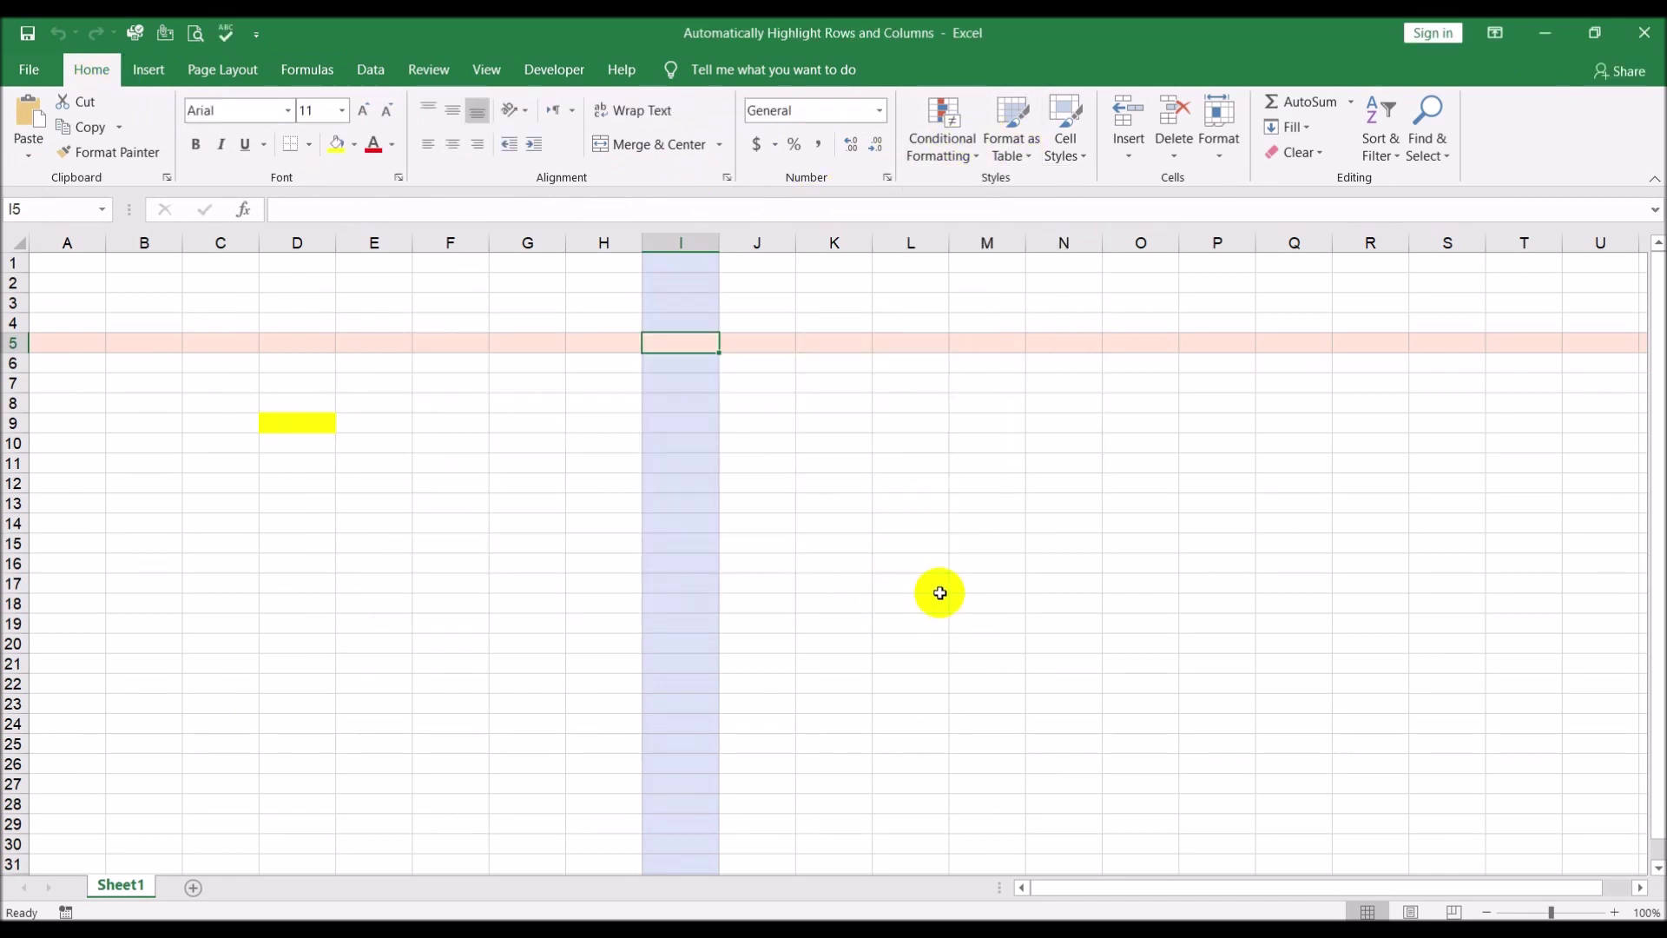
- Check the finished row and column highlighting by selecting cells K16, F15, G8 and F5
left_click(833, 566)
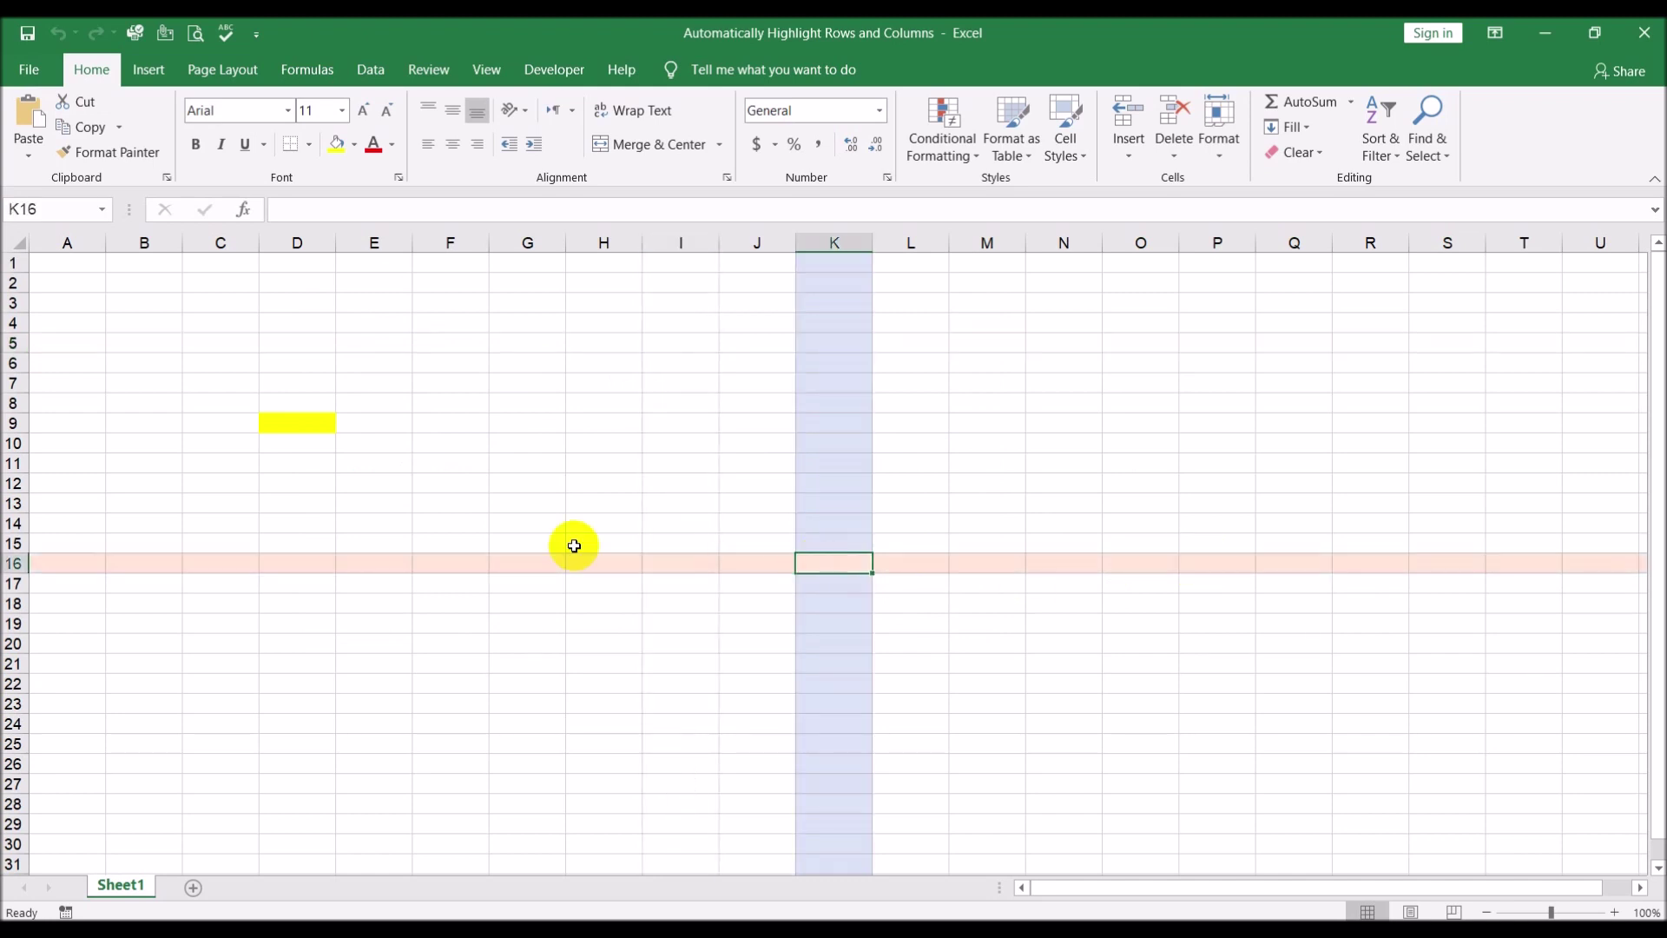
left_click(461, 543)
left_click(506, 402)
left_click(469, 335)
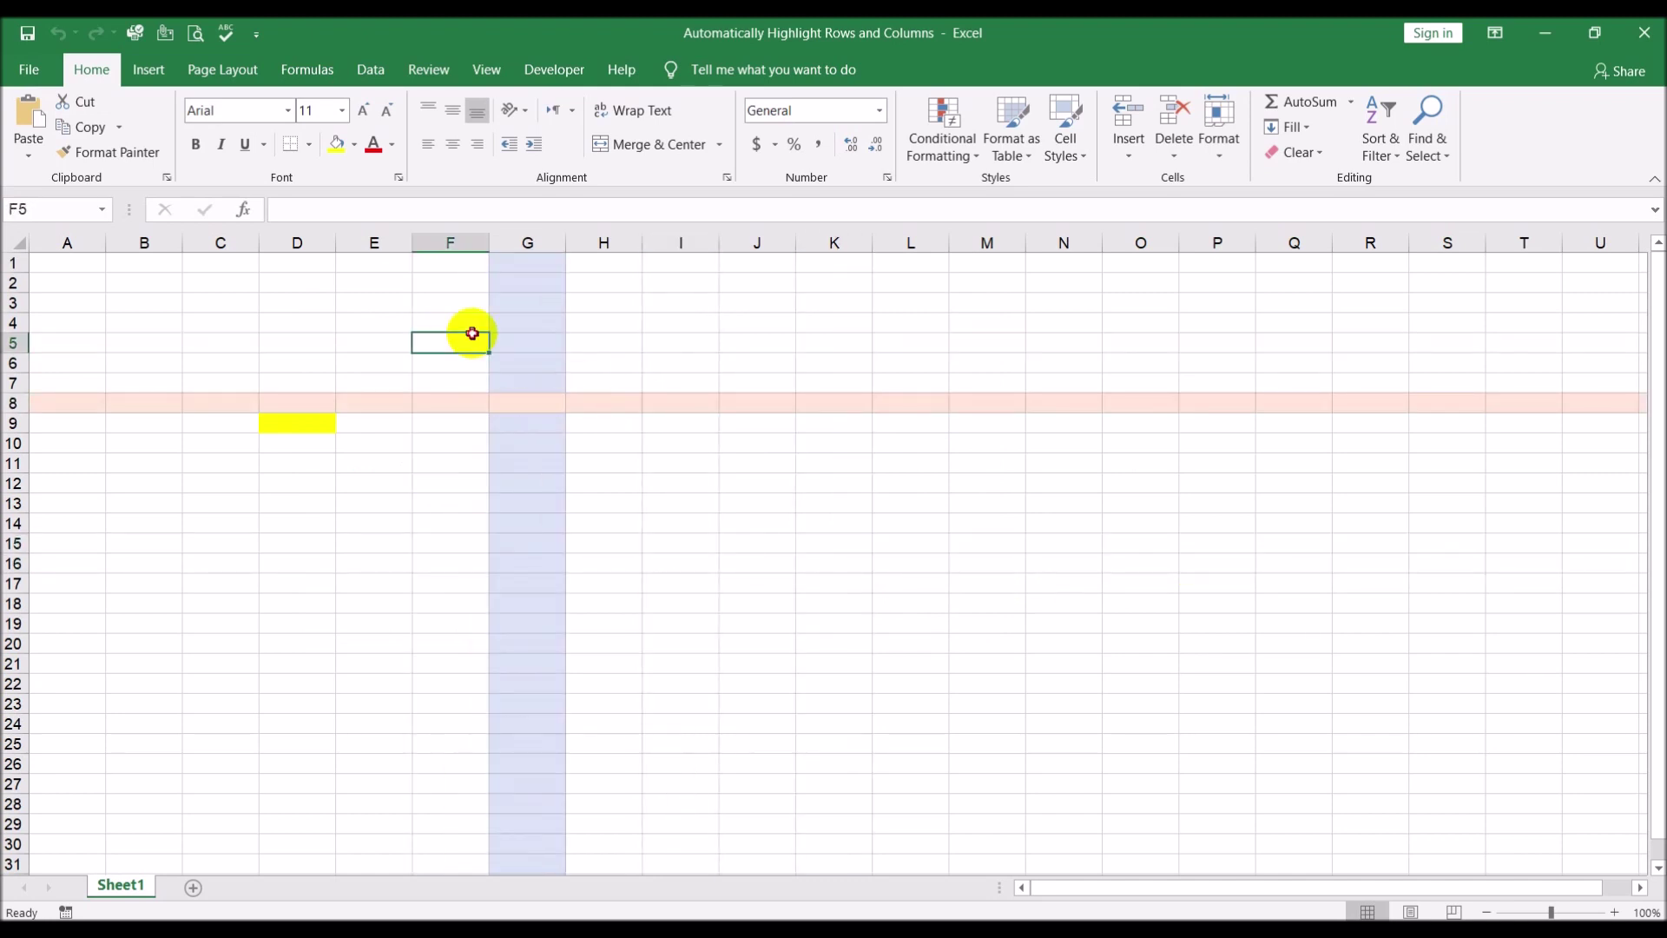